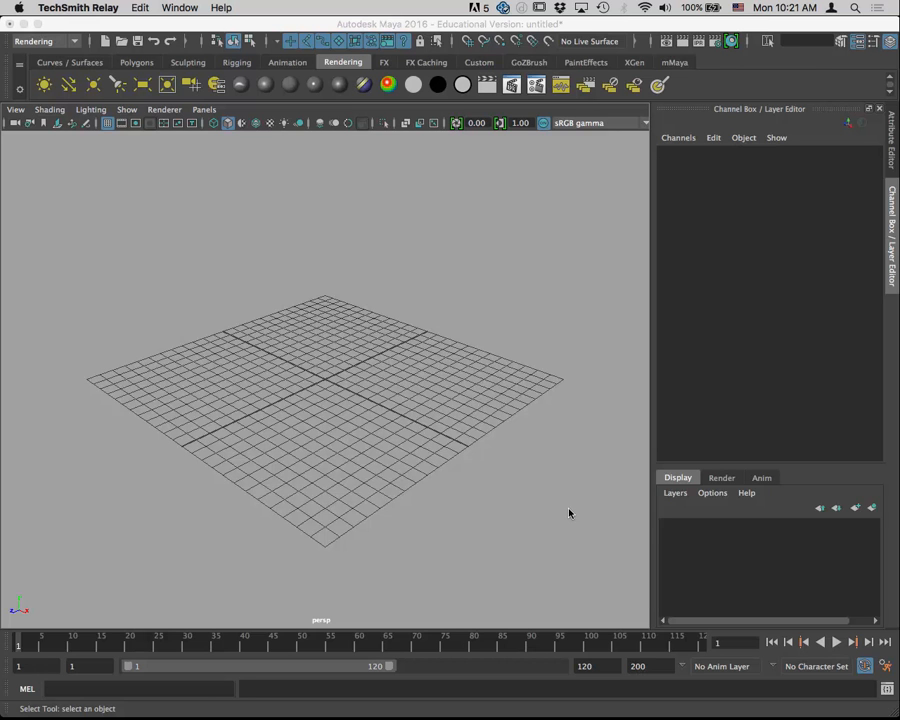
Keep the nParticles commands in a floating window and open the Create Emitter options.
alt+drag(380, 456, 403, 450)
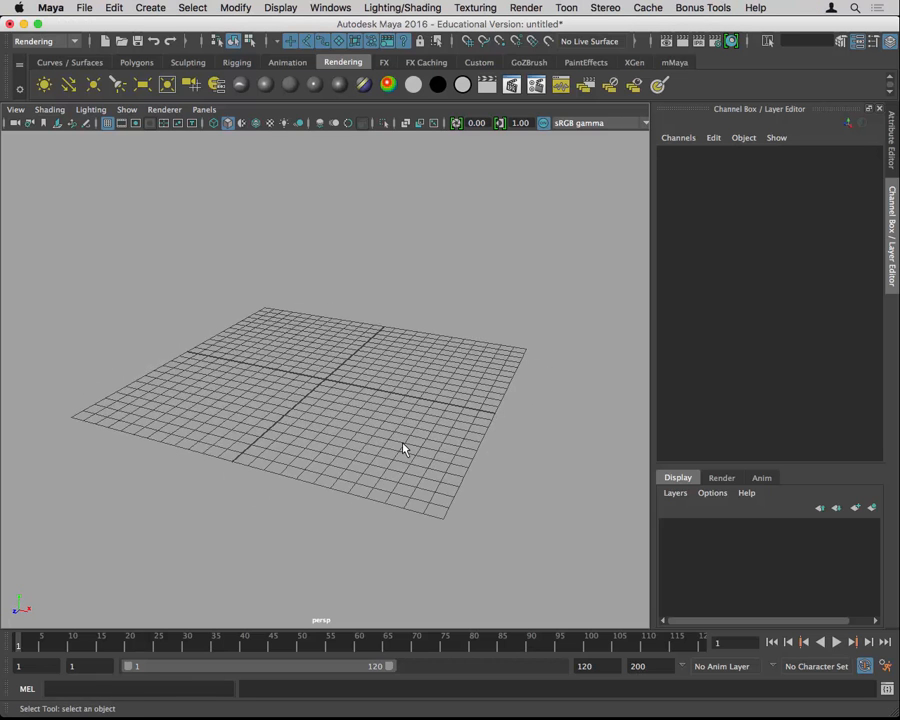
key(space)
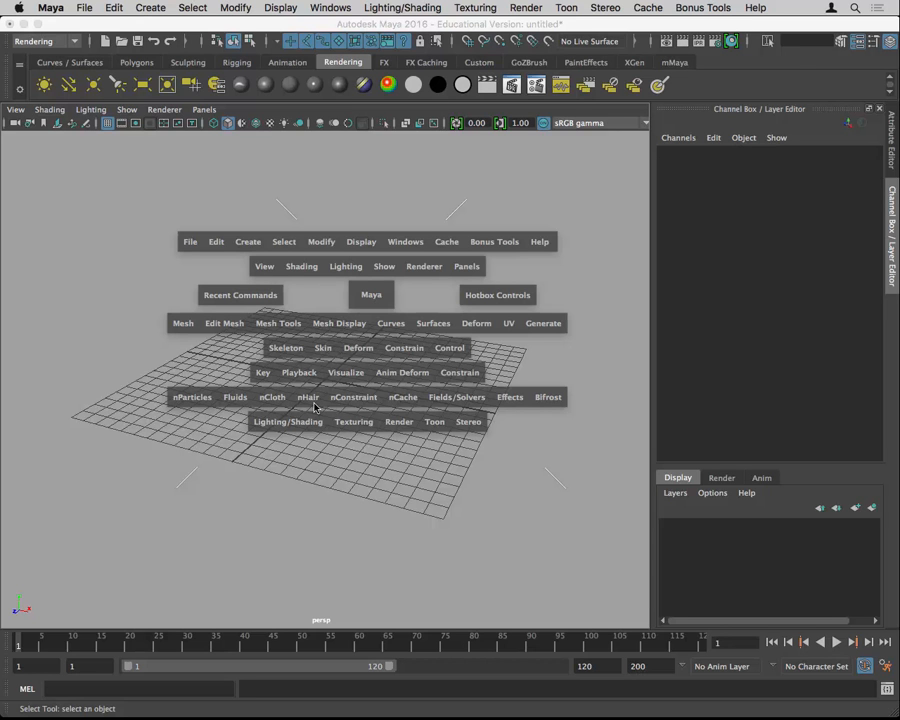
click(195, 398)
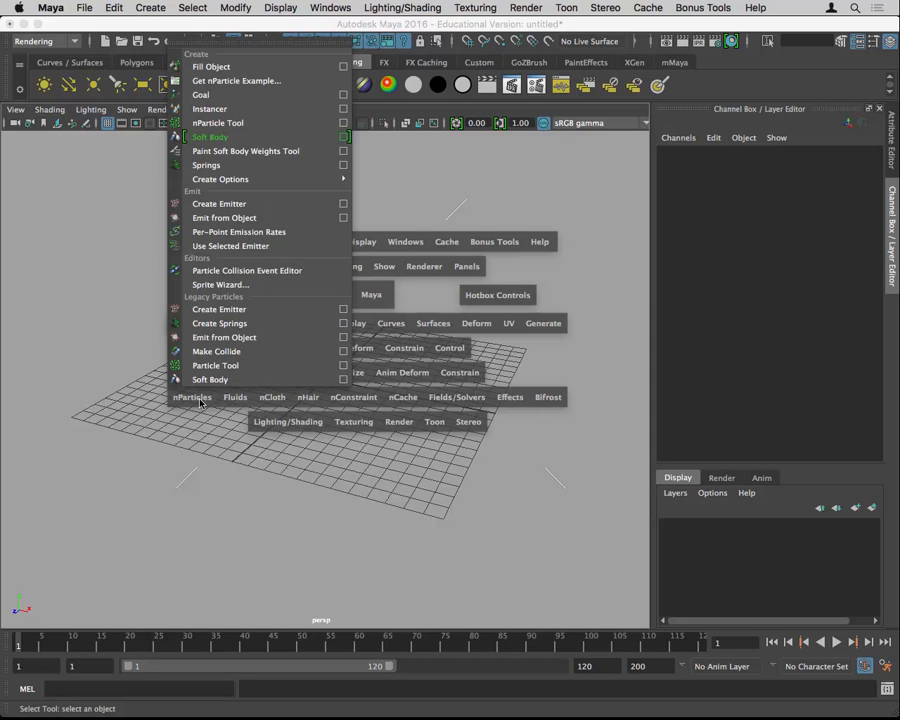
click(226, 46)
drag(226, 40, 291, 71)
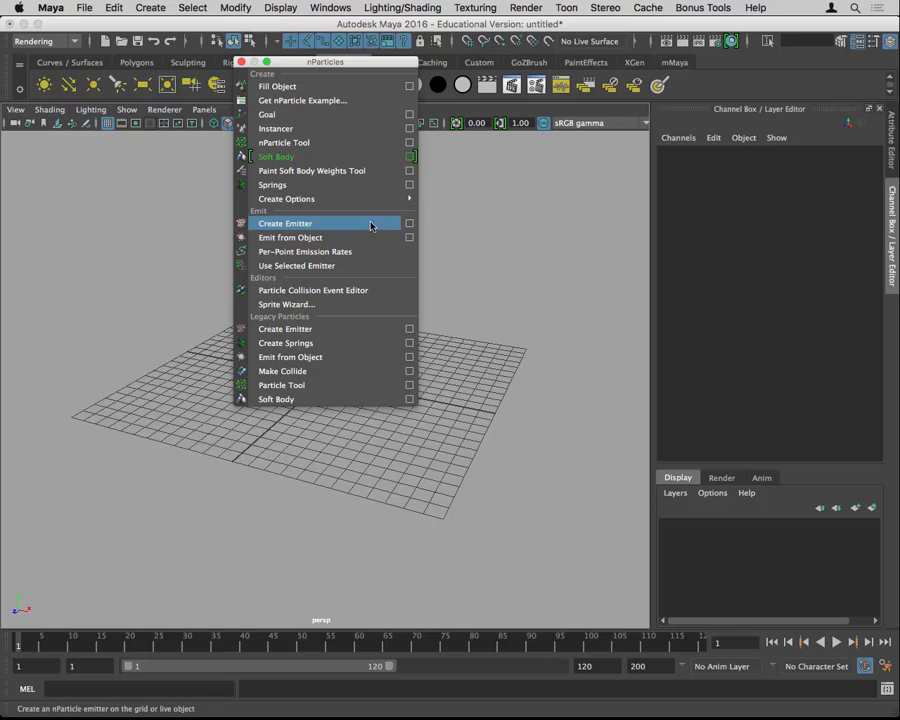
click(409, 224)
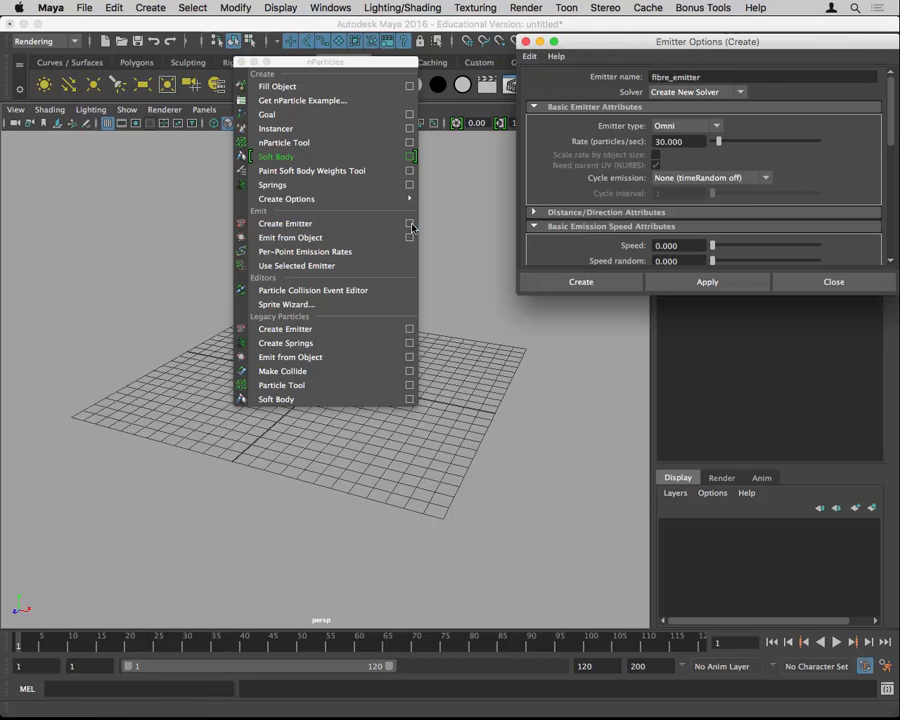
drag(650, 44, 581, 41)
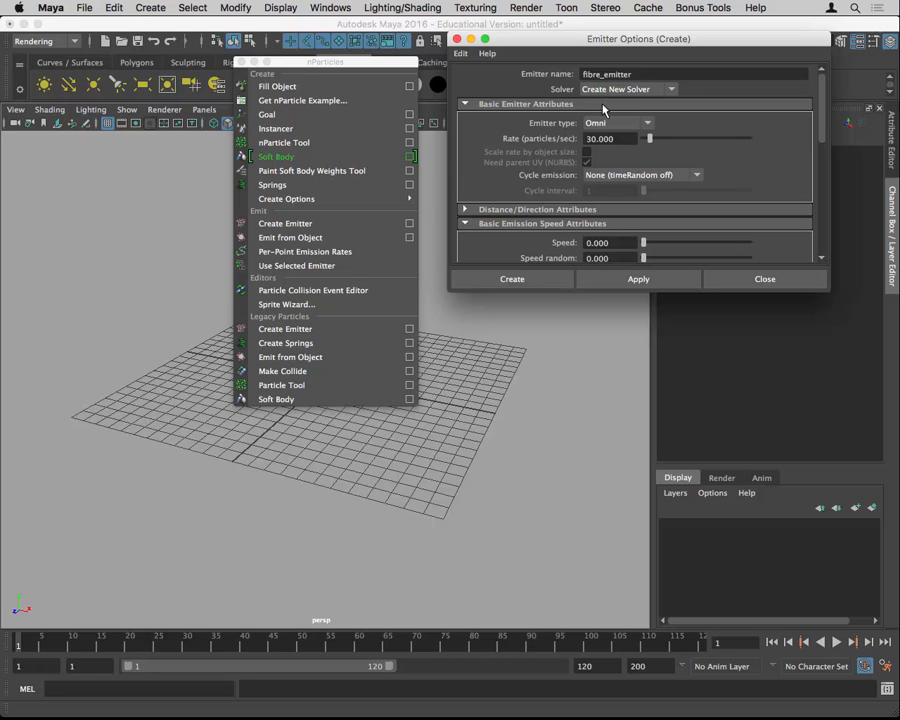
Set the emitter's speed to 1 and enlarge the options window to show all emitter attributes.
double_click(609, 243)
text(1)
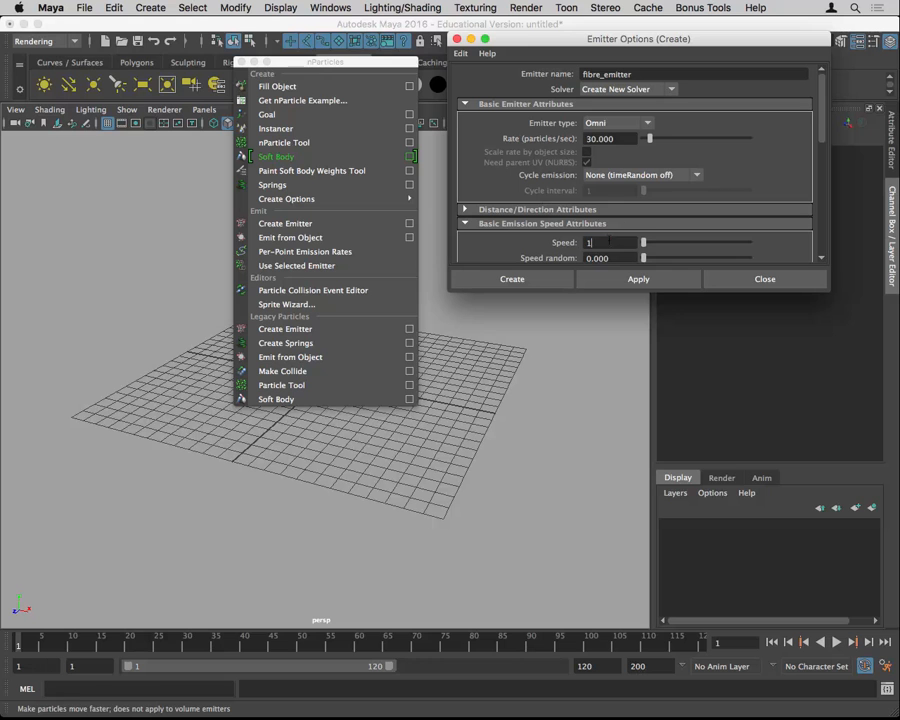
key(Return)
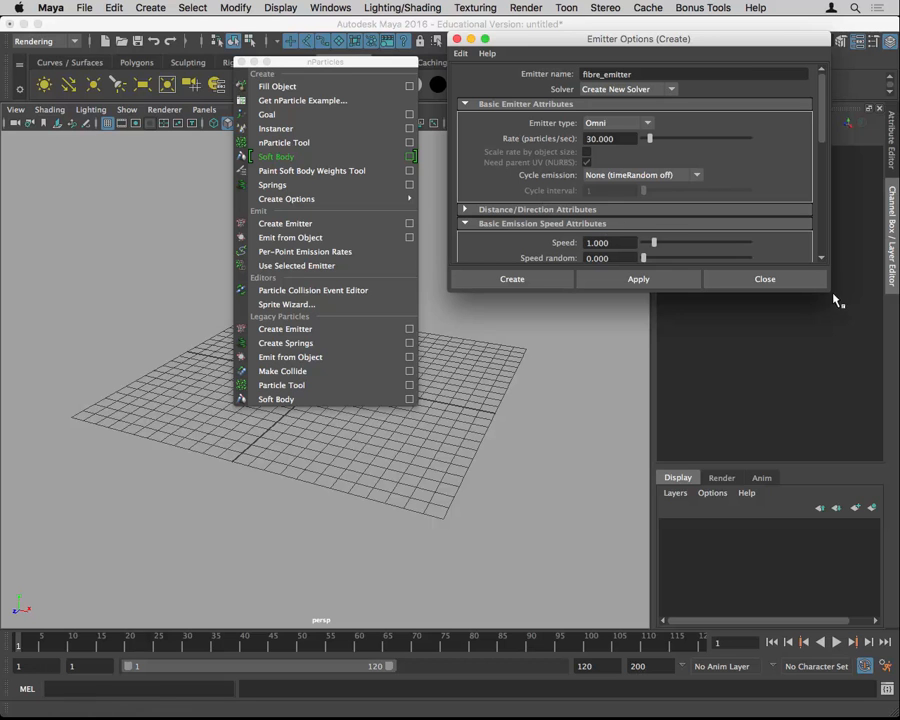
drag(829, 291, 860, 594)
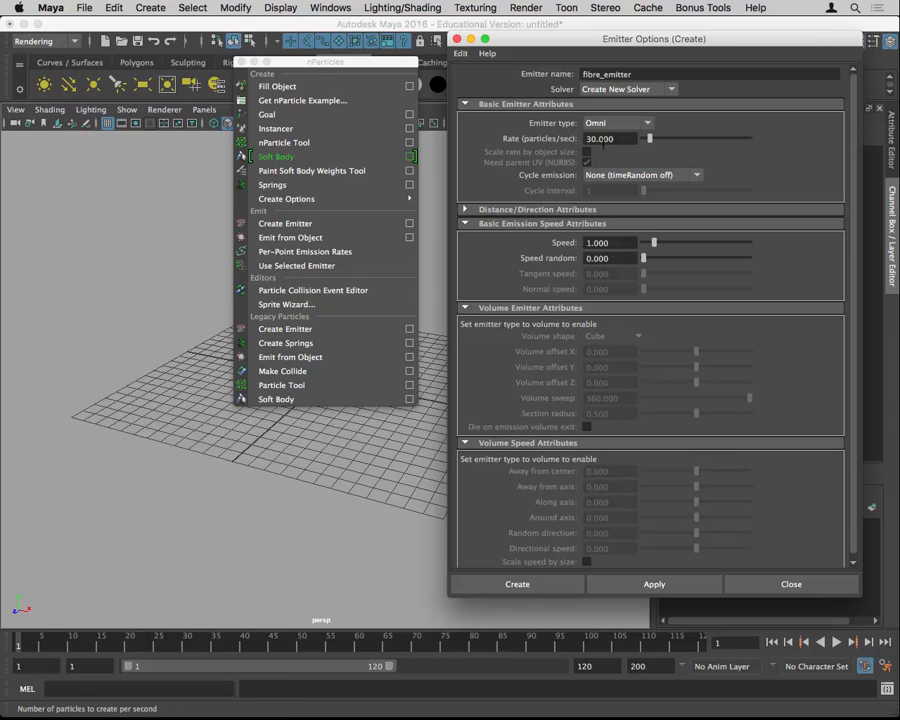
double_click(603, 138)
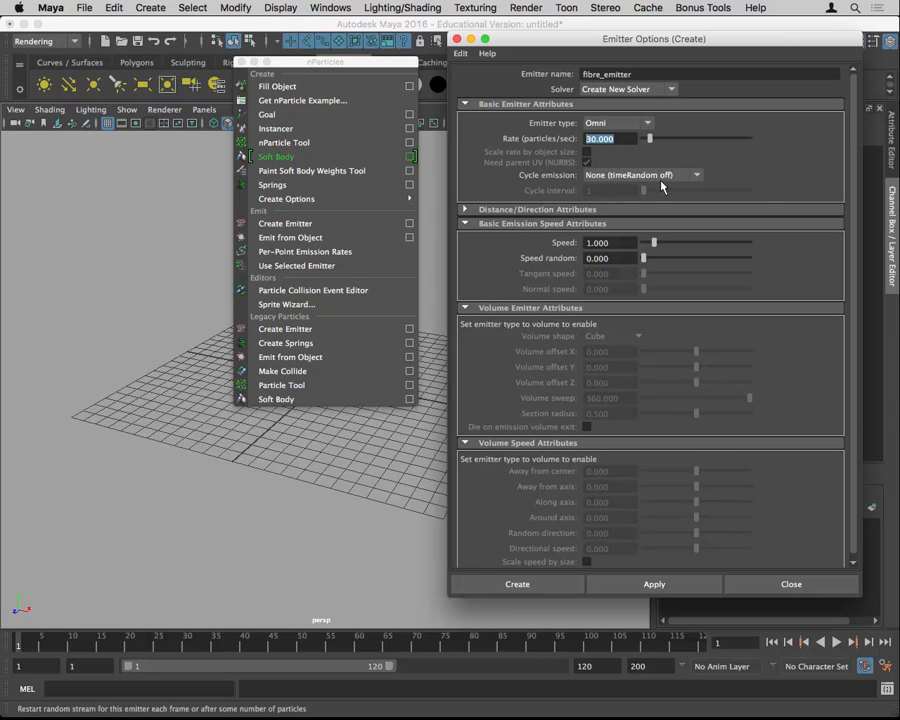
scroll(735, 316, down, 1)
double_click(597, 237)
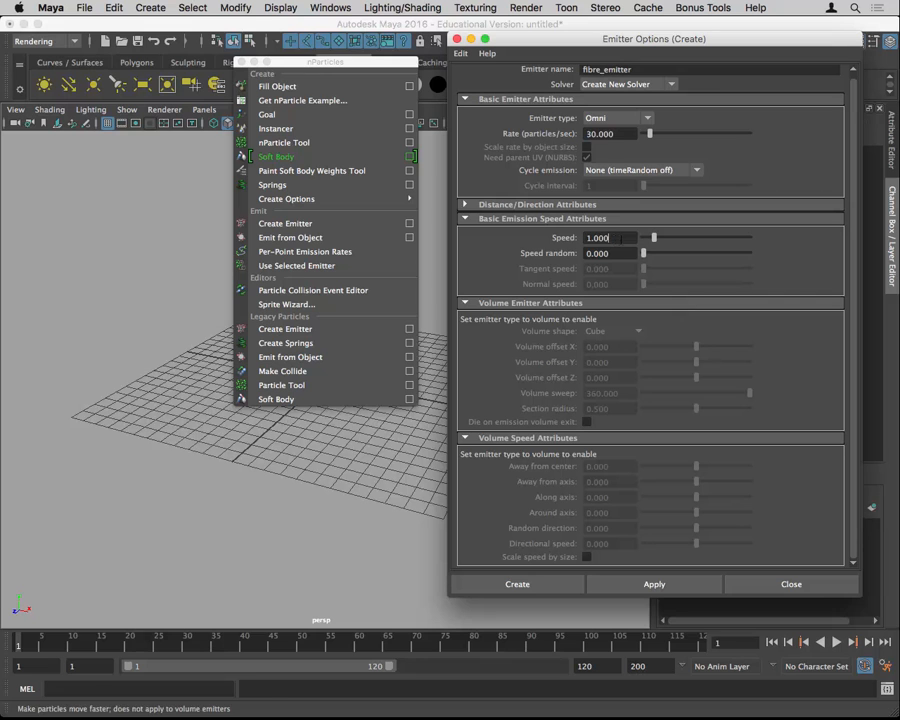
Reset the emitter options and create an Omni emitter with a rate of 30 particles per second.
click(460, 53)
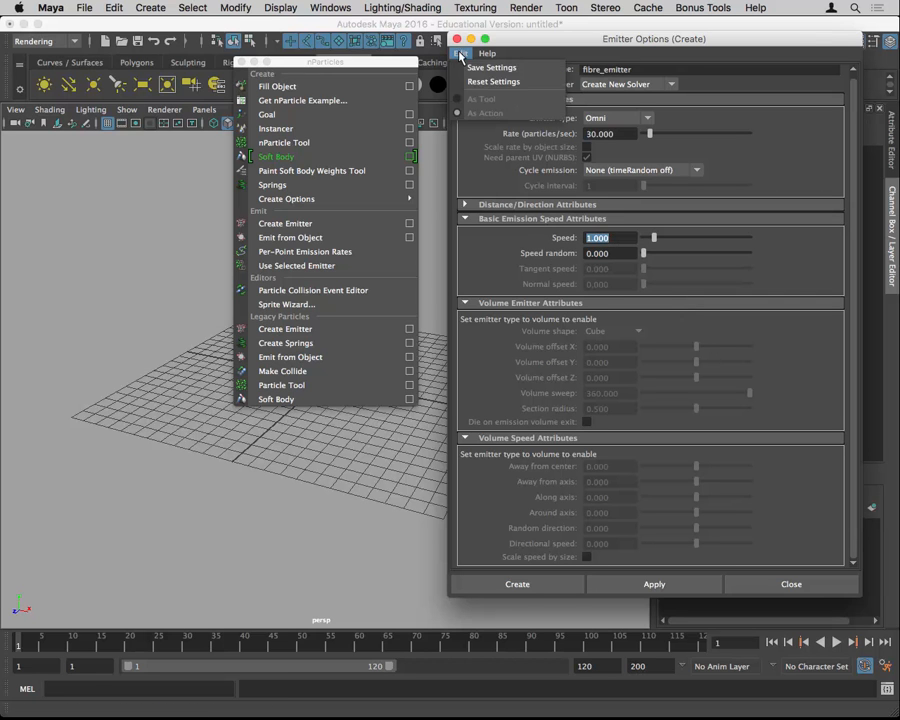
click(493, 81)
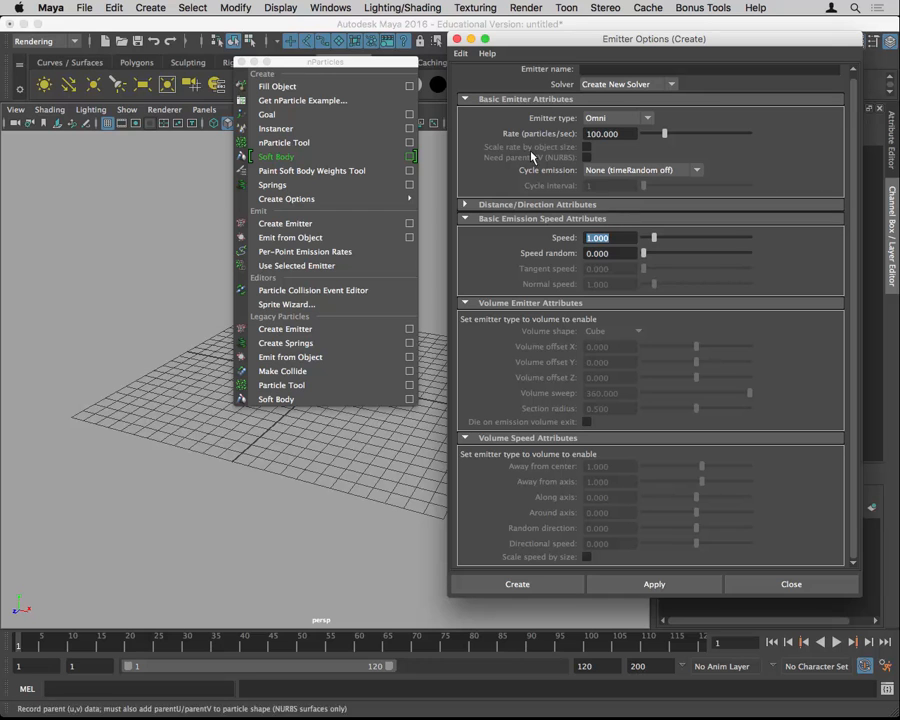
click(600, 134)
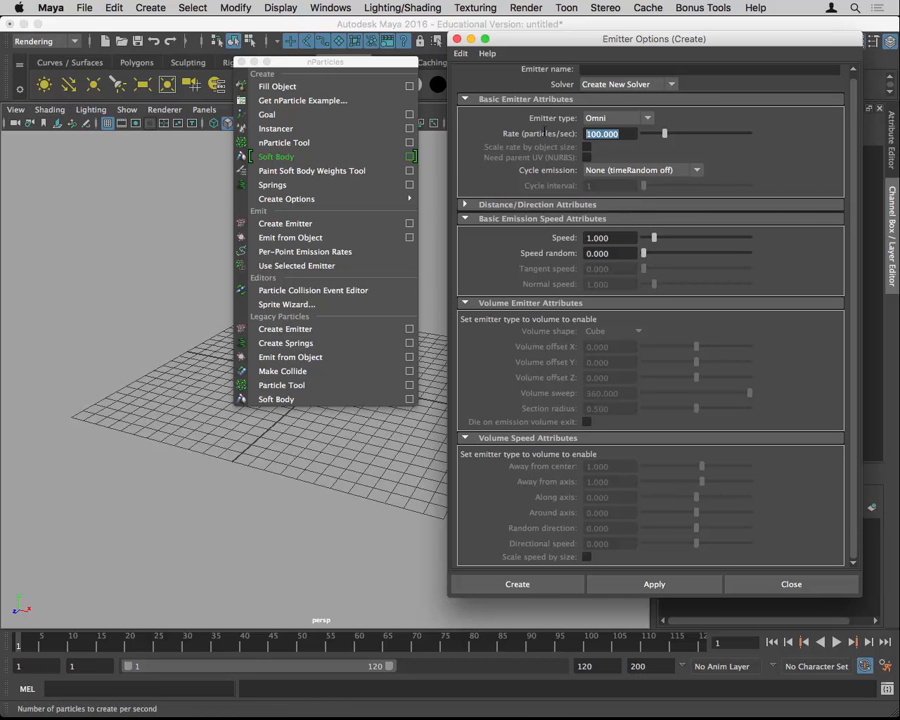
text(30)
key(Return)
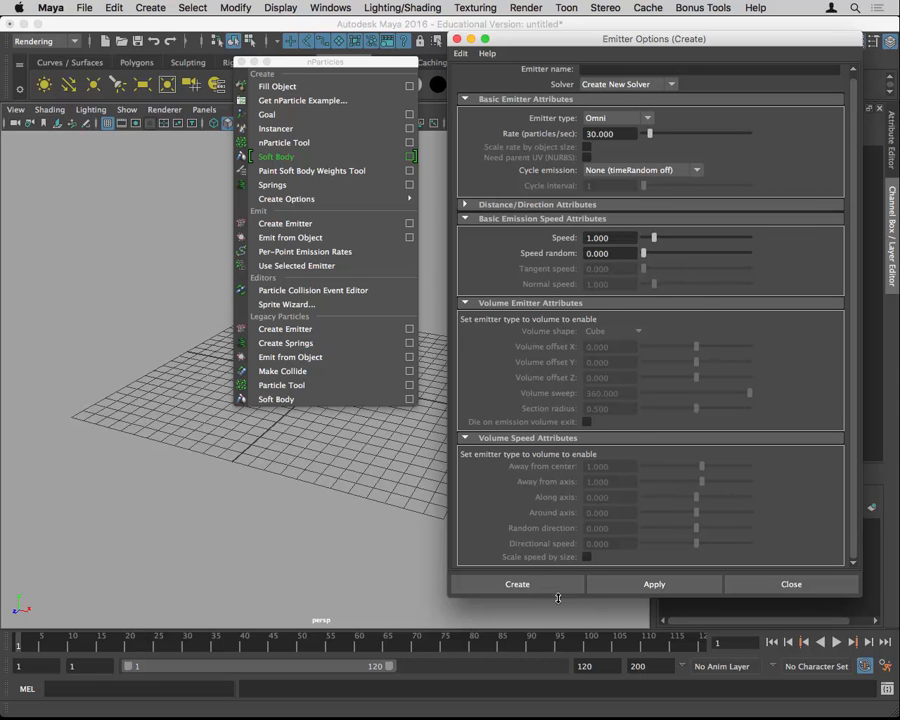
drag(592, 44, 646, 53)
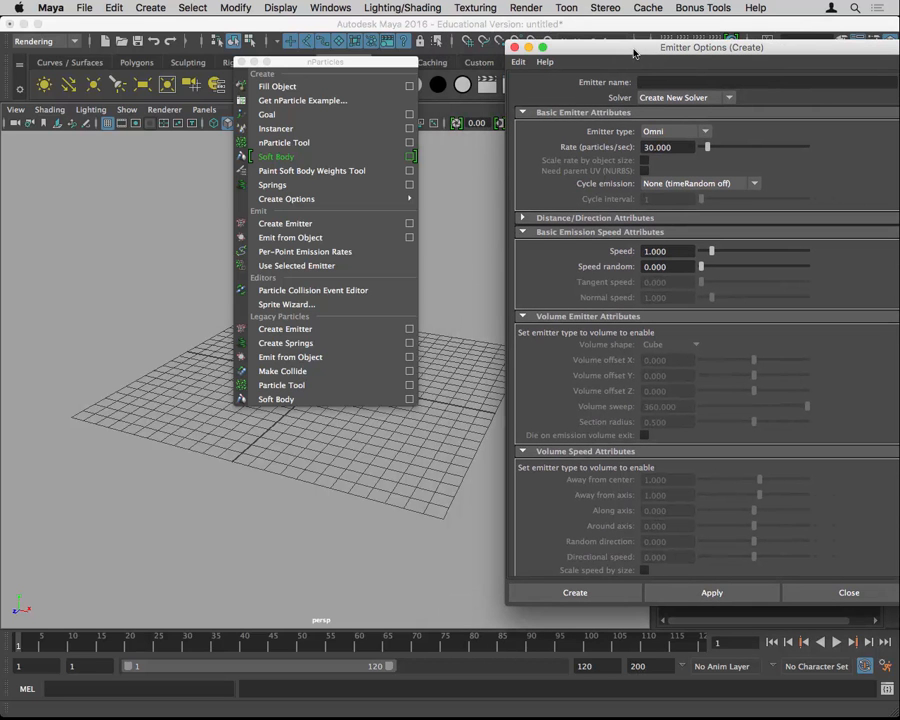
click(598, 592)
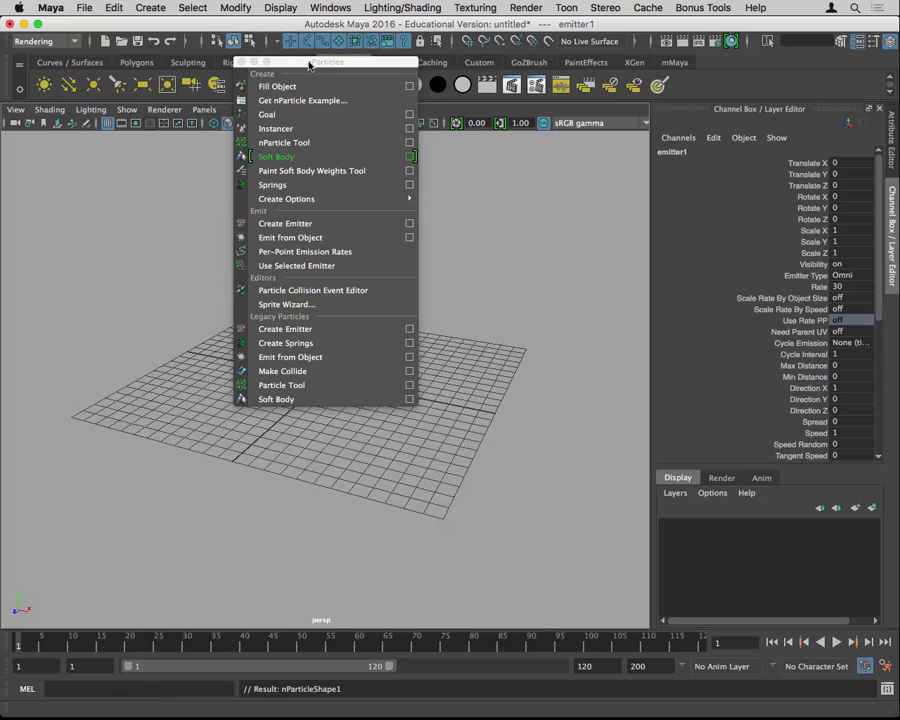
Open the Outliner beside the emitter view and close the floating nParticles window.
drag(311, 61, 578, 291)
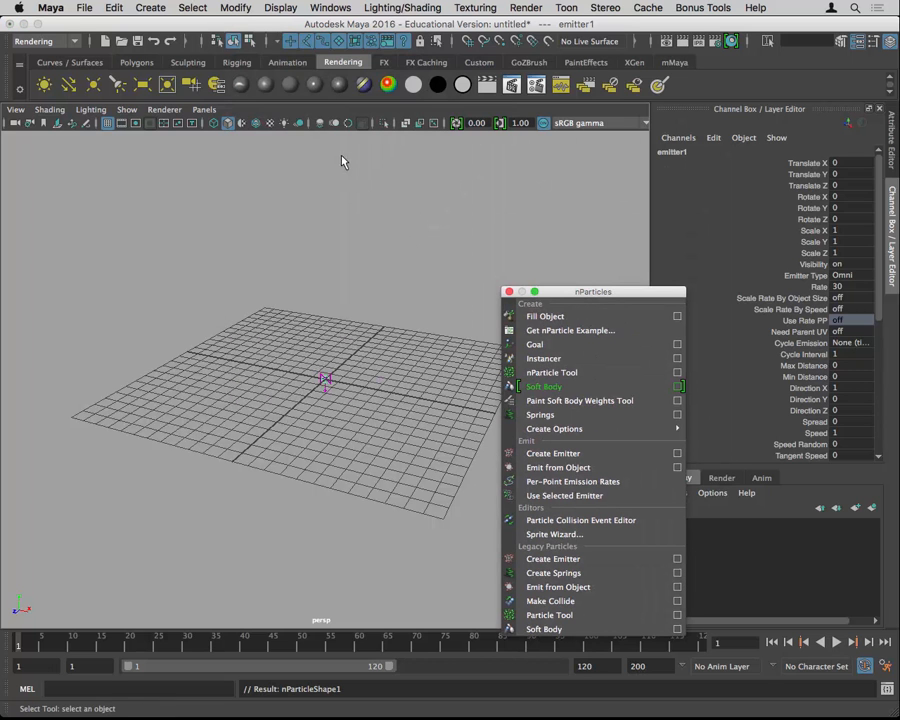
click(330, 8)
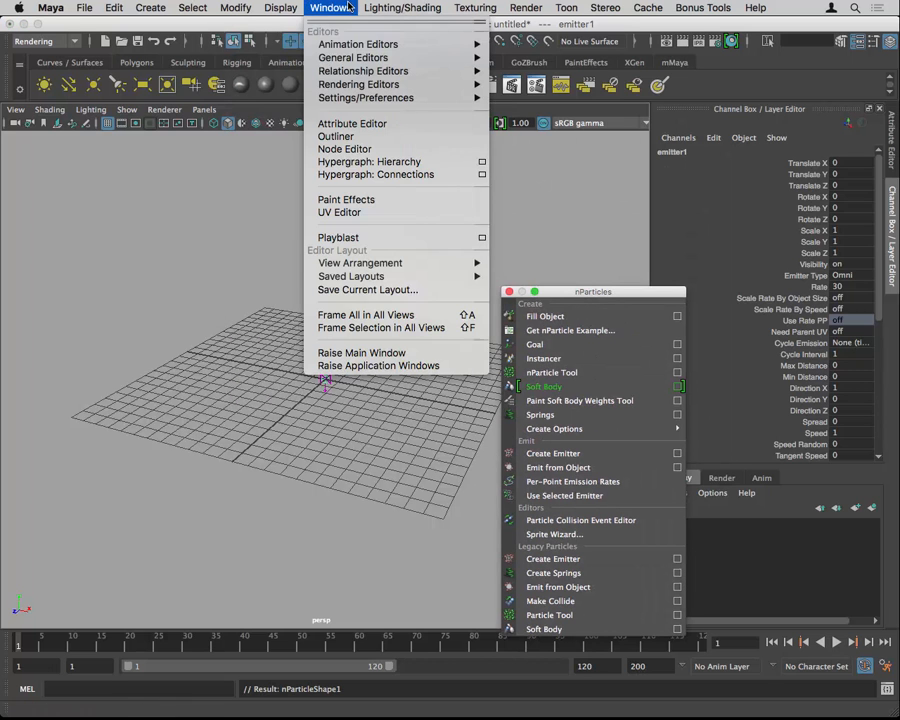
click(362, 137)
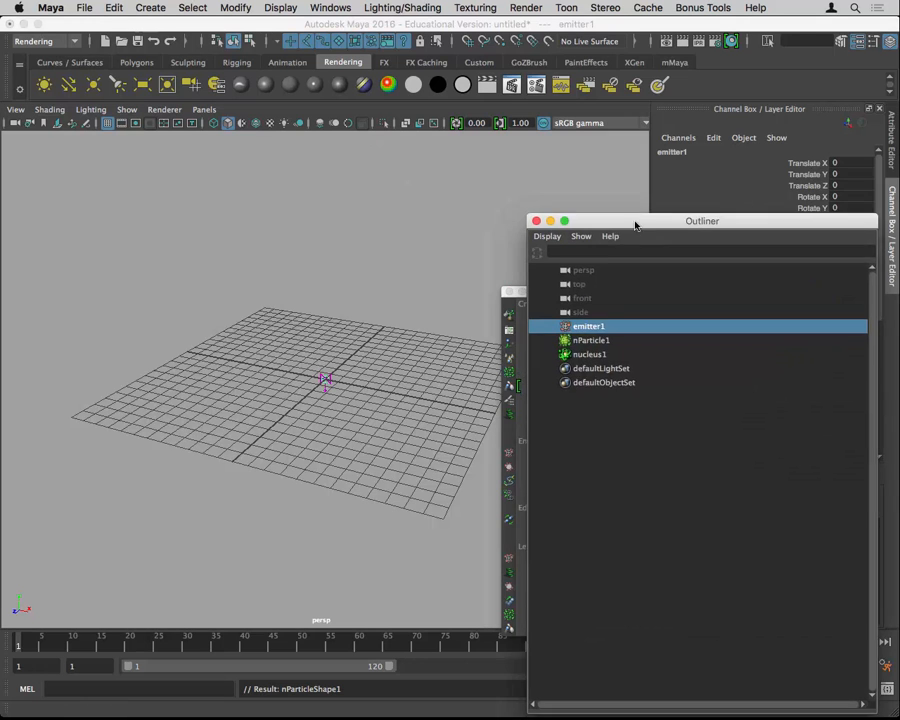
drag(634, 225, 683, 74)
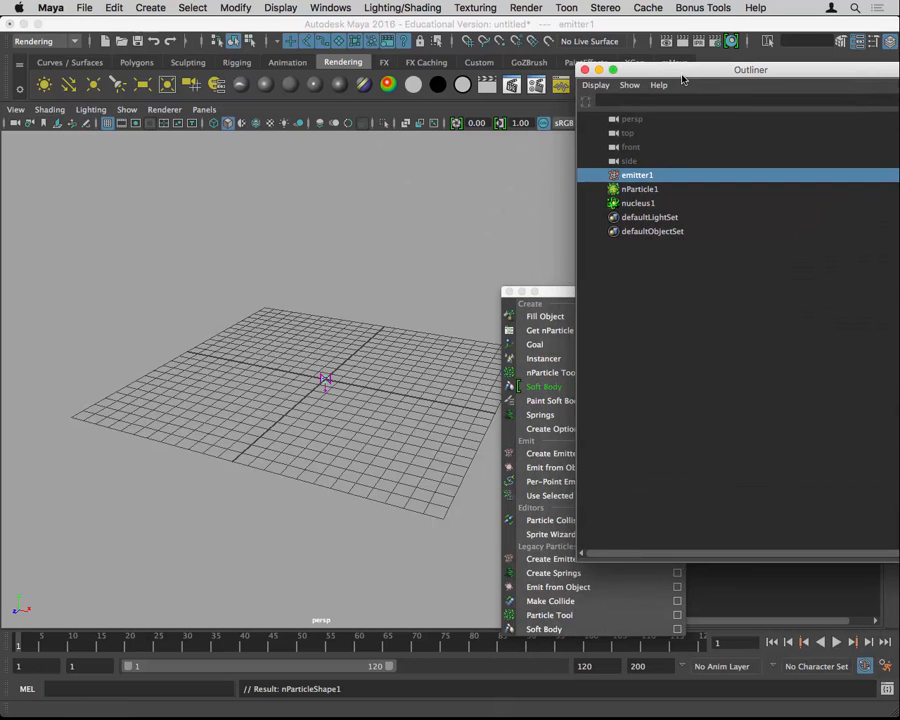
click(594, 684)
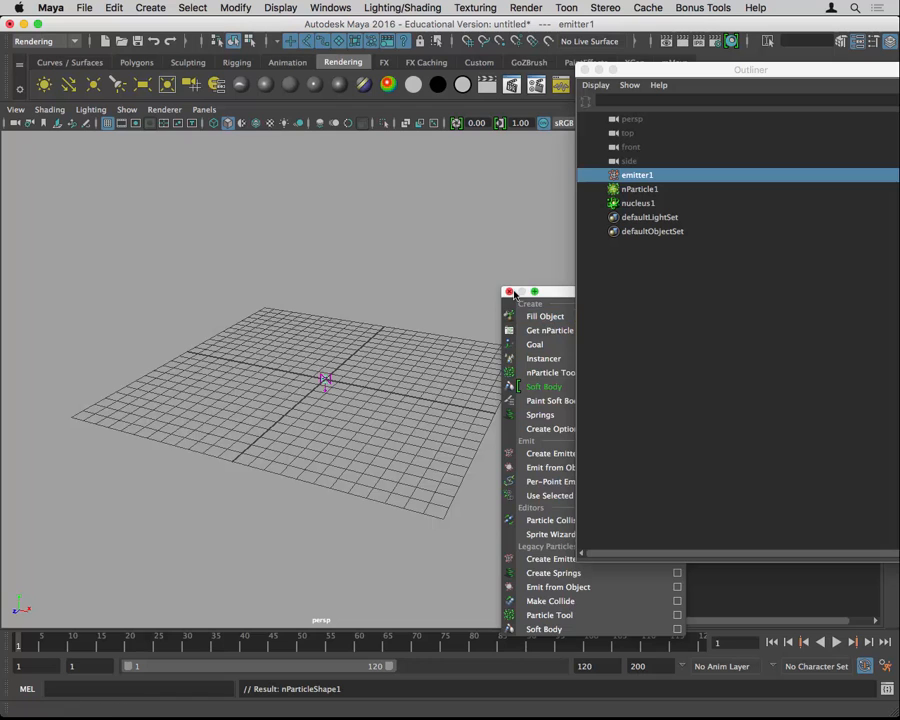
click(510, 292)
Set the end of the playback range to frame 1500.
click(585, 666)
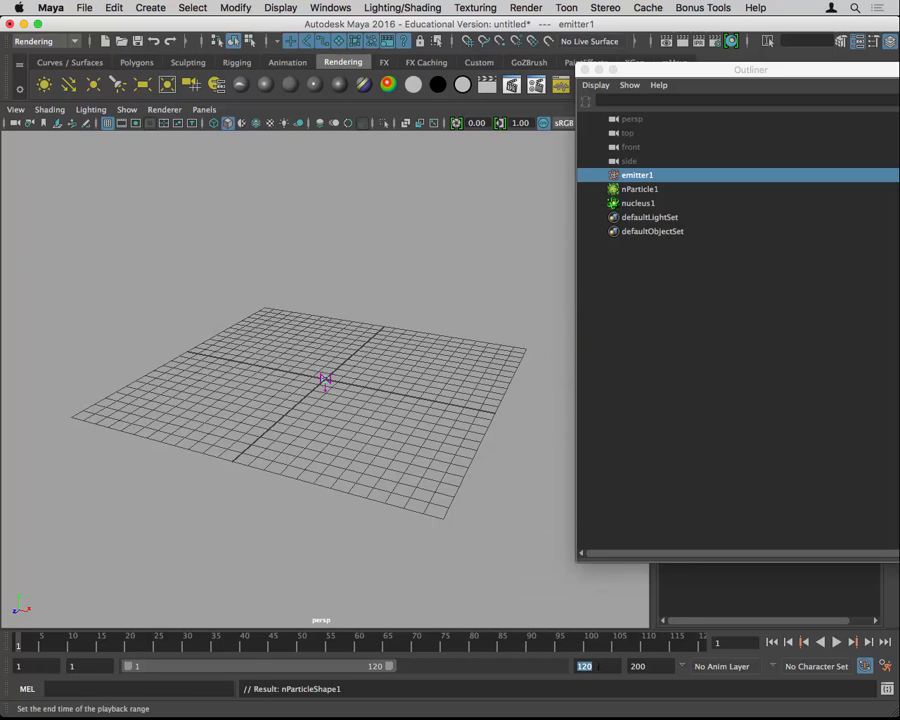
text(1500)
key(Return)
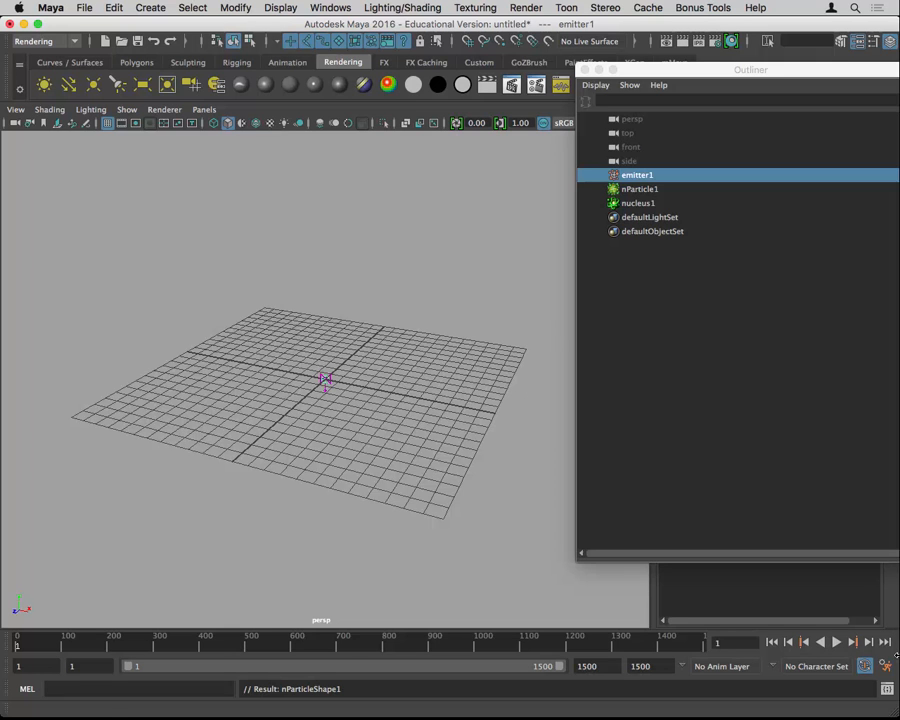
Set the playback speed to Play every frame and the working time unit to NTSC (30 fps), and save the preferences.
click(885, 665)
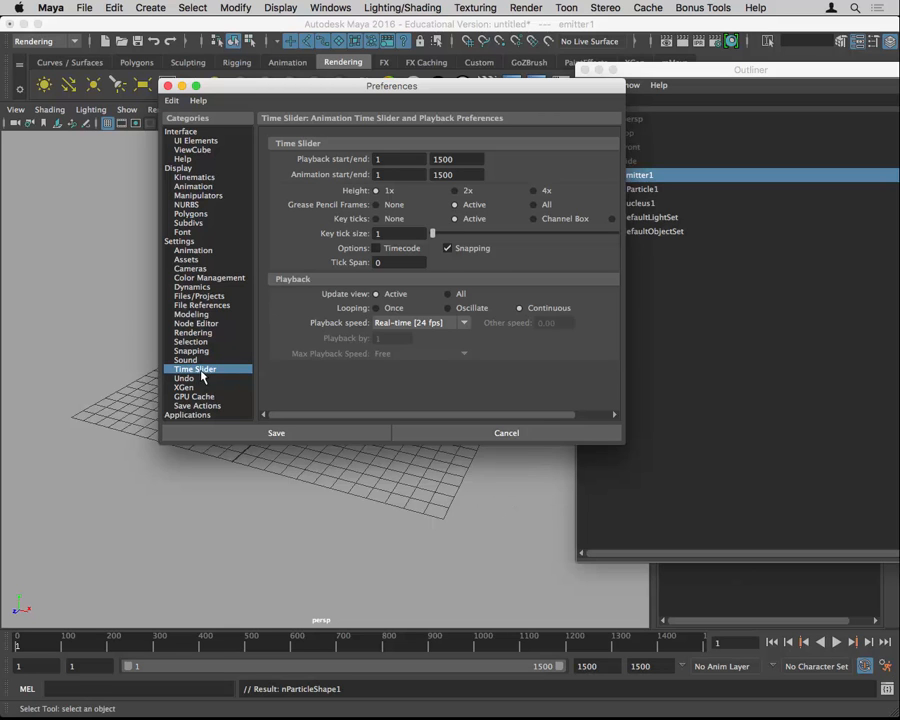
click(412, 322)
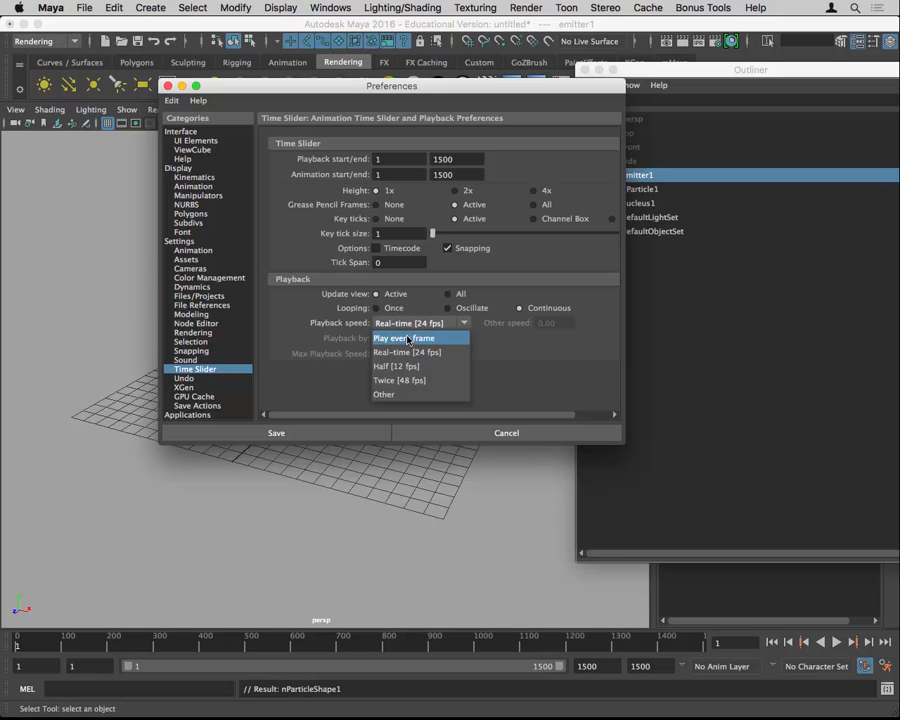
click(407, 338)
click(181, 241)
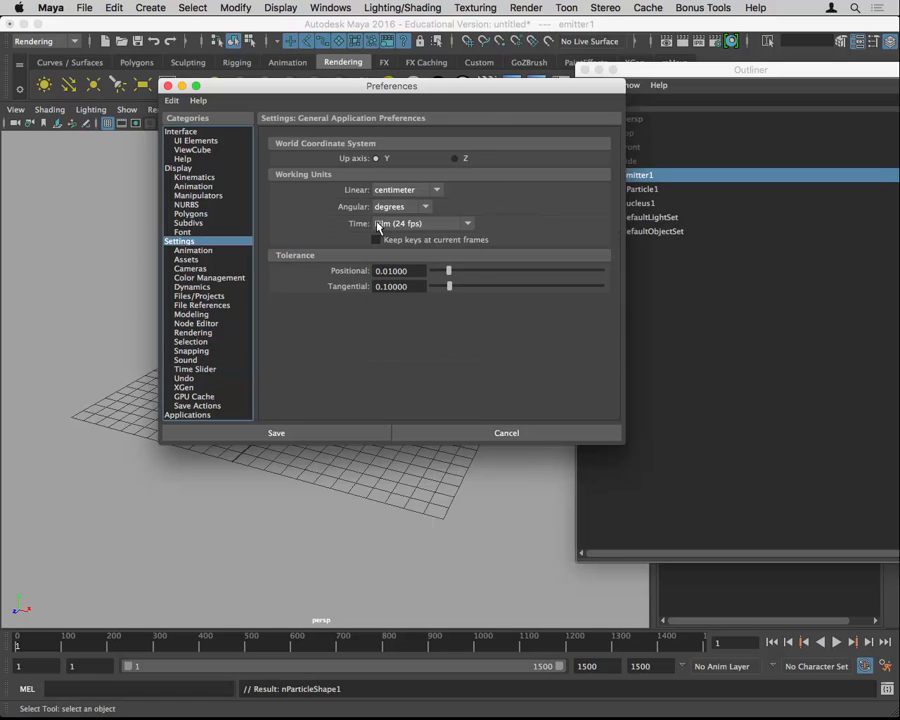
click(378, 226)
click(410, 277)
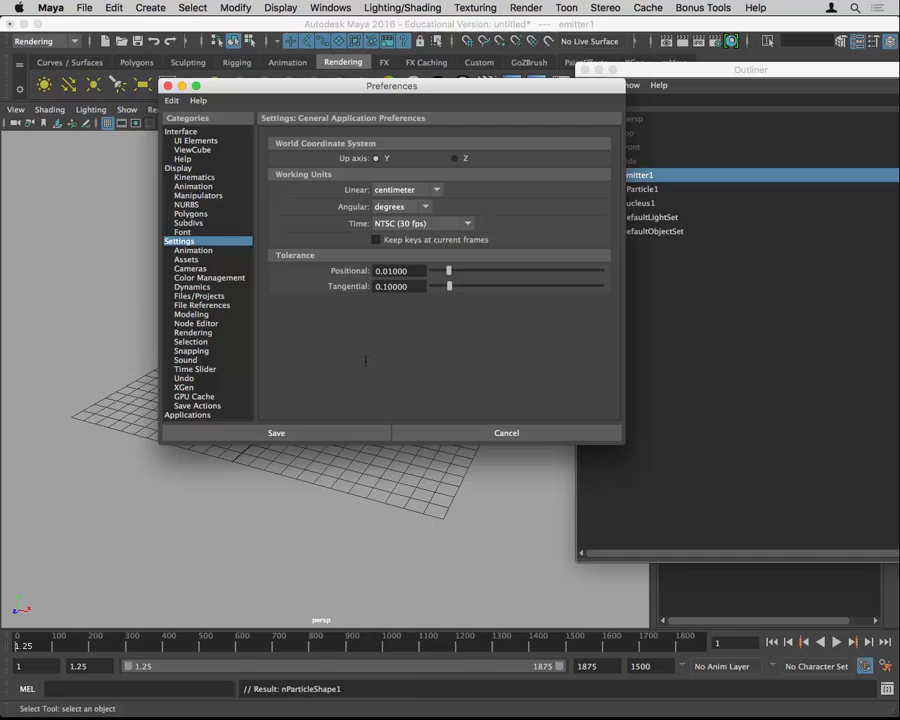
click(328, 432)
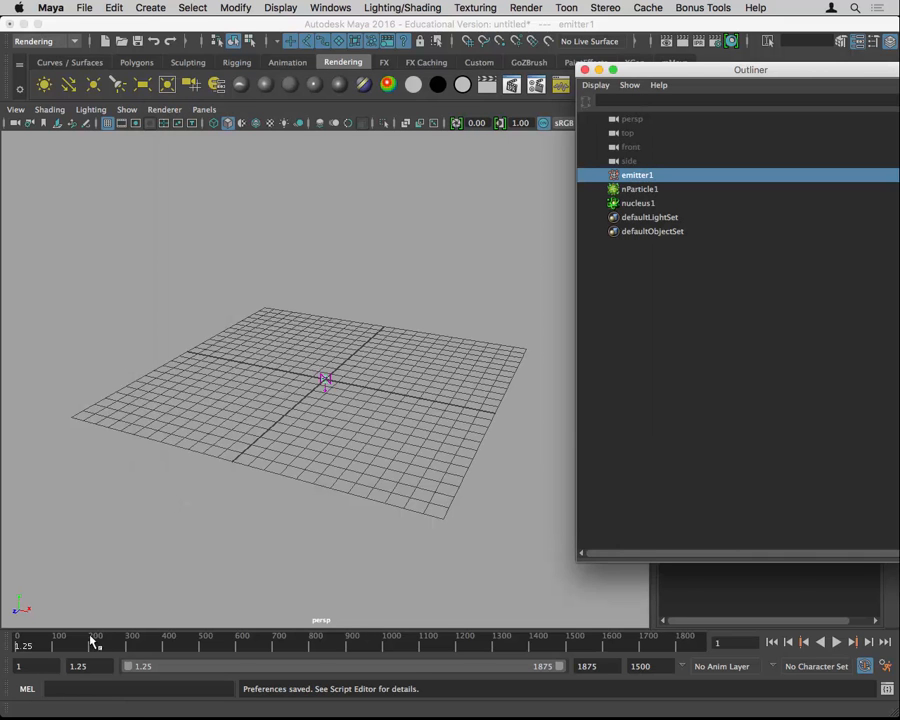
Set the playback start to frame 1 and return the timeline to the first frame.
double_click(78, 666)
text(1)
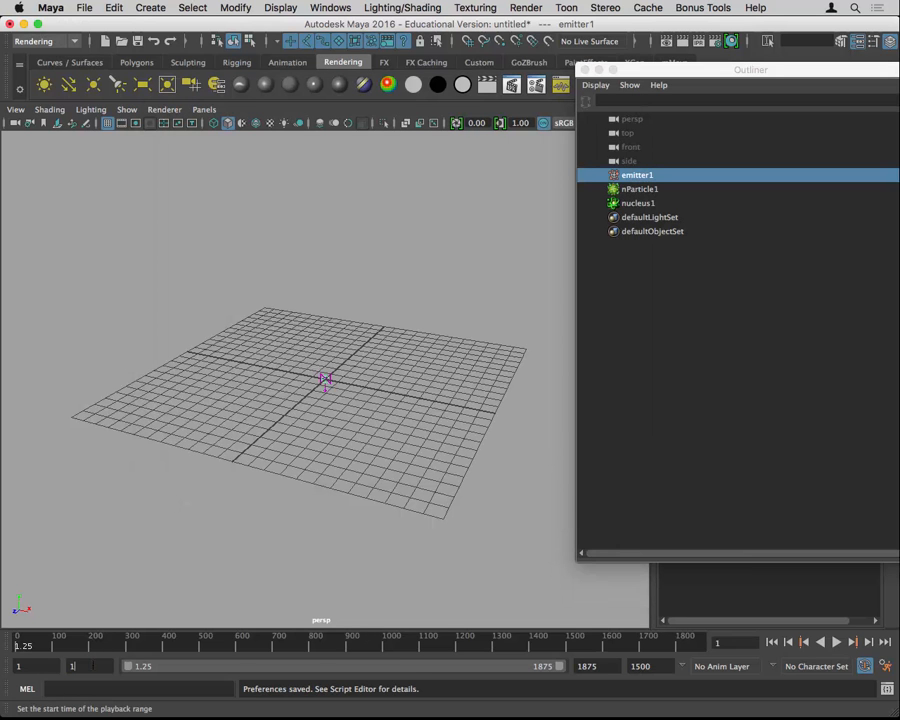
key(Return)
key(alt+v)
drag(128, 648, 3, 657)
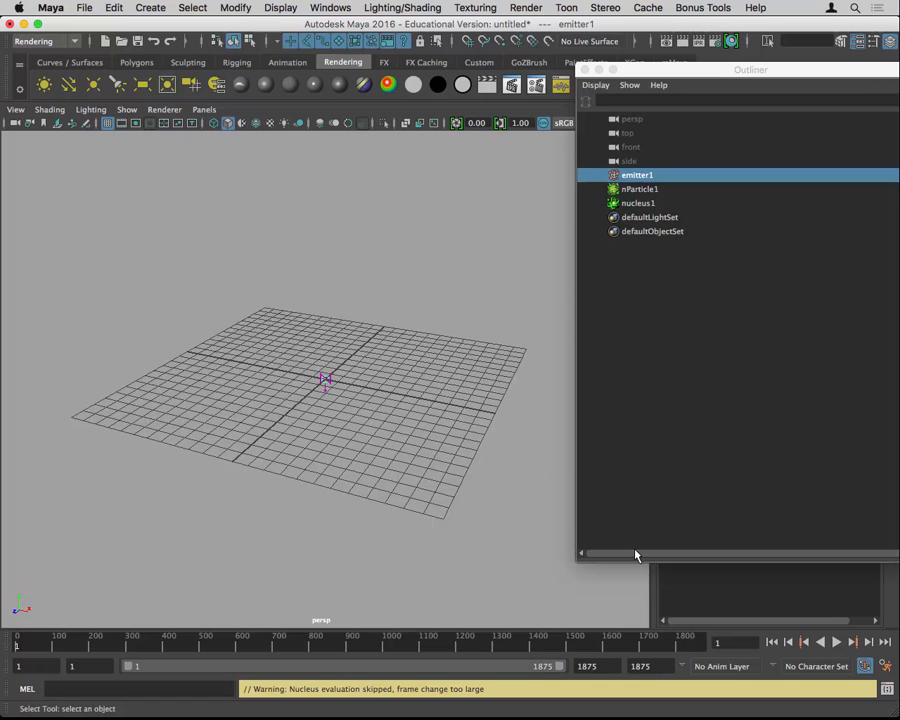
Play the particle simulation to about frame 108 and hide the viewport grid to inspect the emitted particles.
click(838, 645)
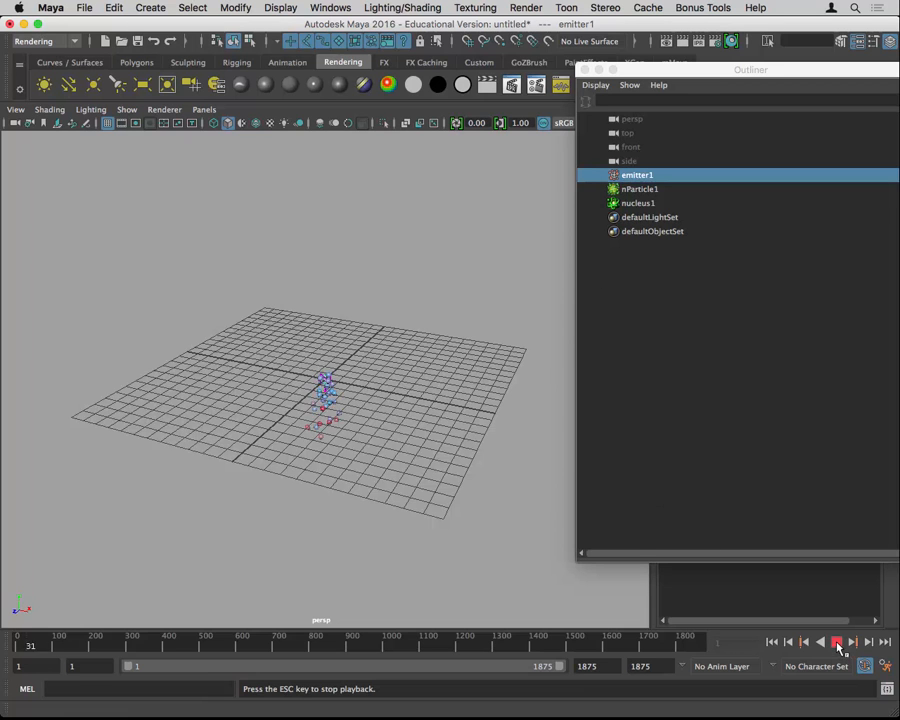
click(838, 645)
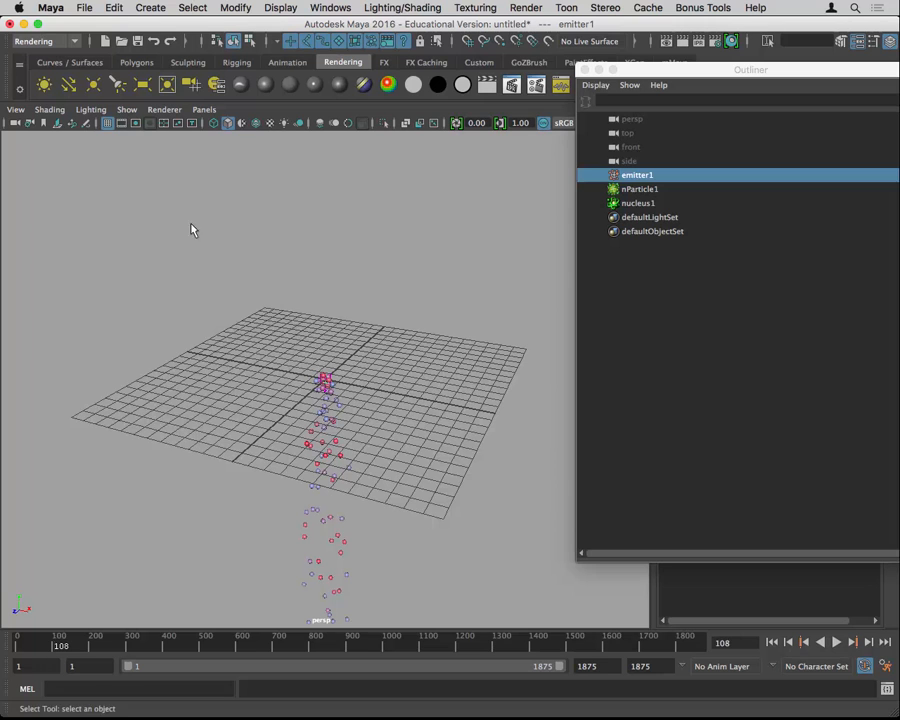
click(110, 124)
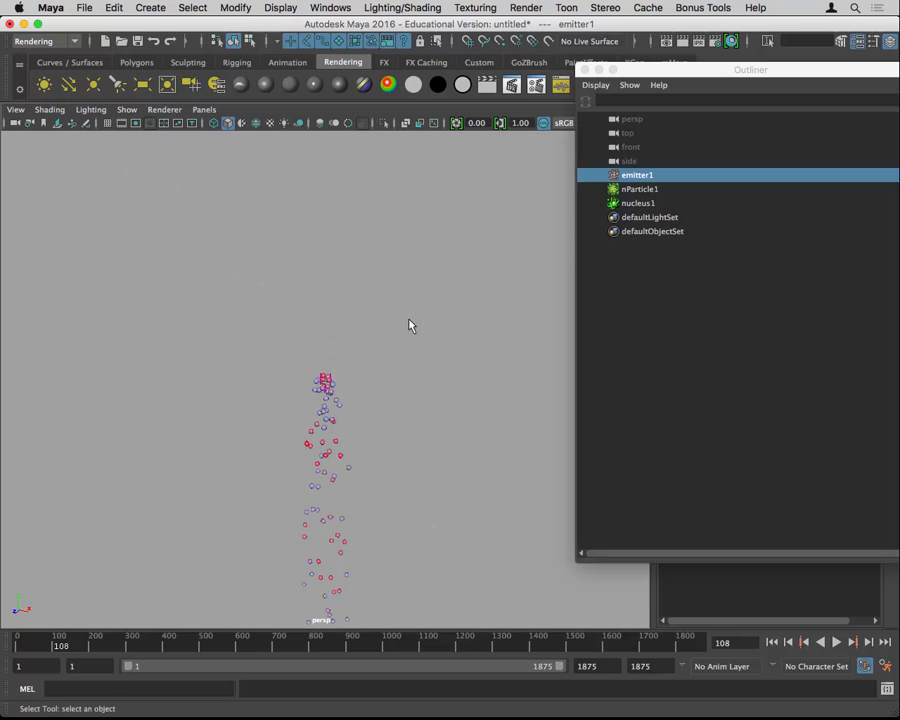
alt+drag(393, 329, 438, 299)
alt+middle_drag(415, 276, 422, 106)
alt+right_drag(438, 243, 307, 251)
alt+drag(307, 251, 356, 261)
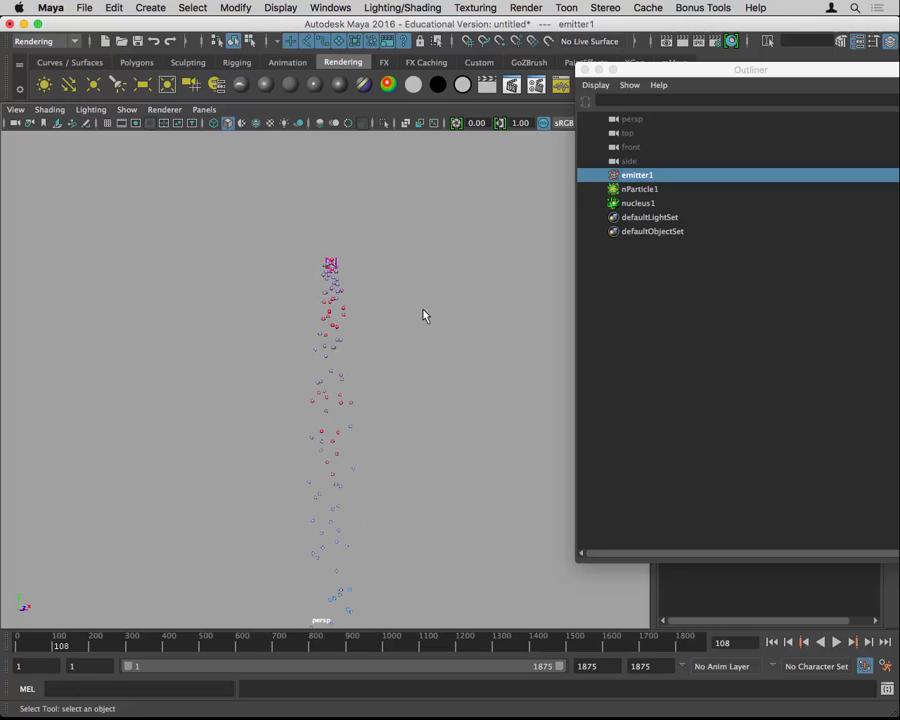
Continue playing the particle simulation to about frame 210.
click(839, 644)
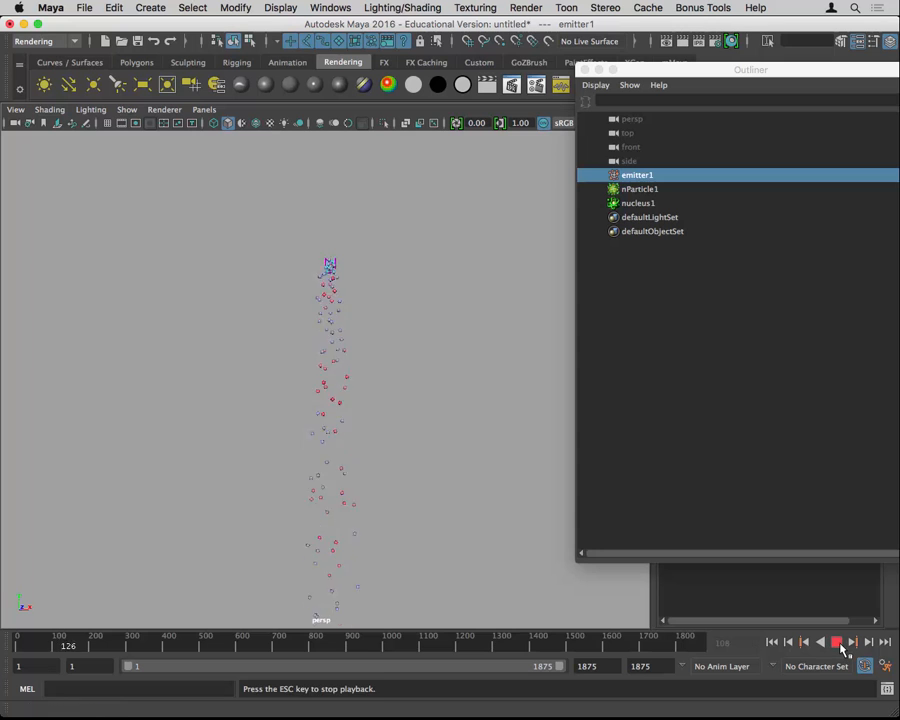
click(839, 644)
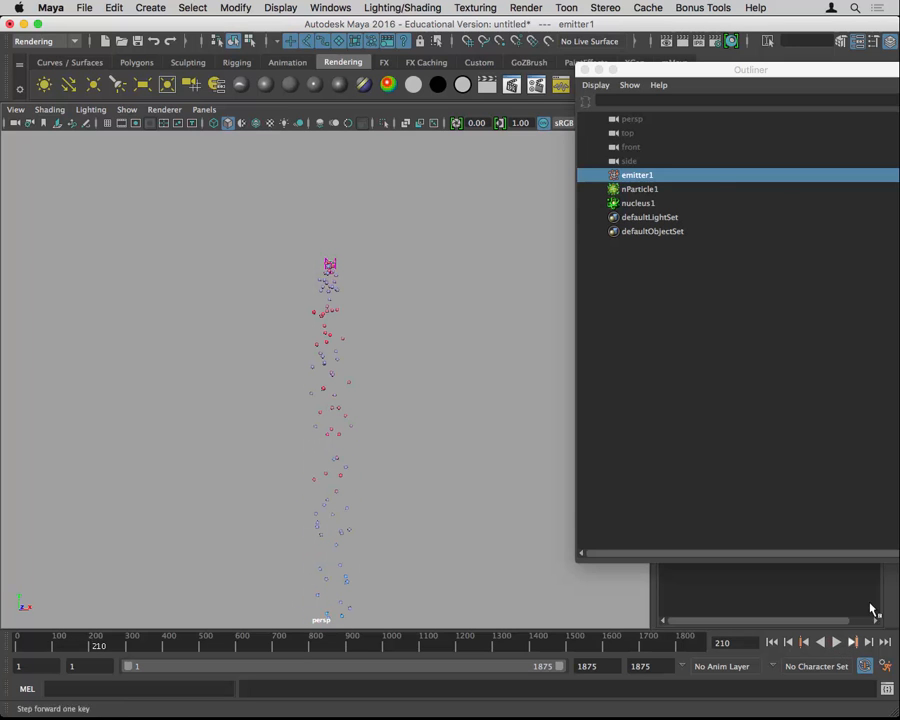
Open the attributes of nucleus1 and tear off a copy of them into a separate window.
click(640, 204)
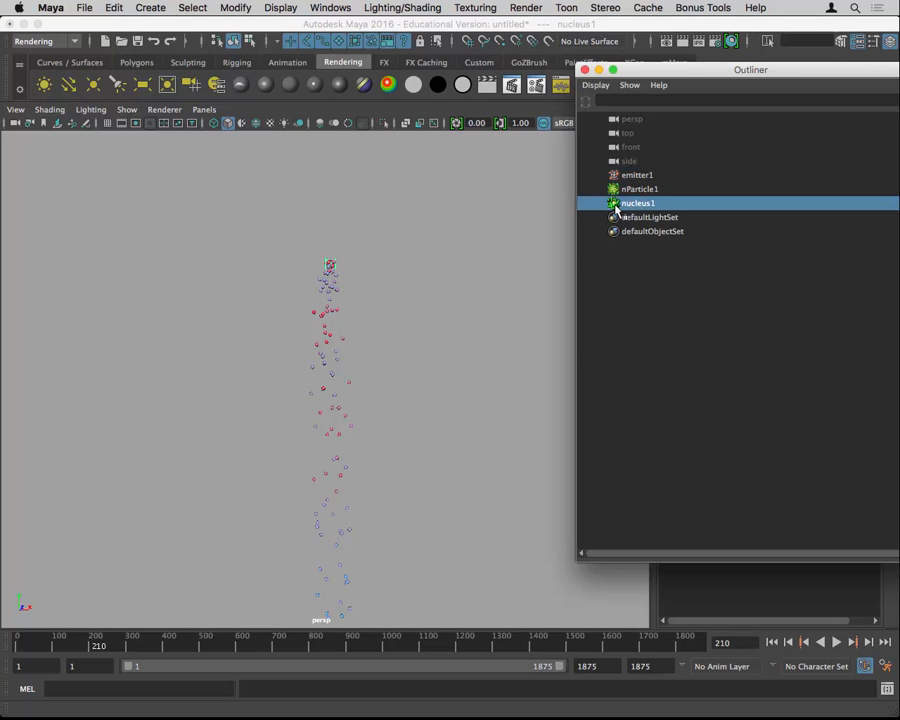
key(ctrl+a)
drag(674, 72, 326, 80)
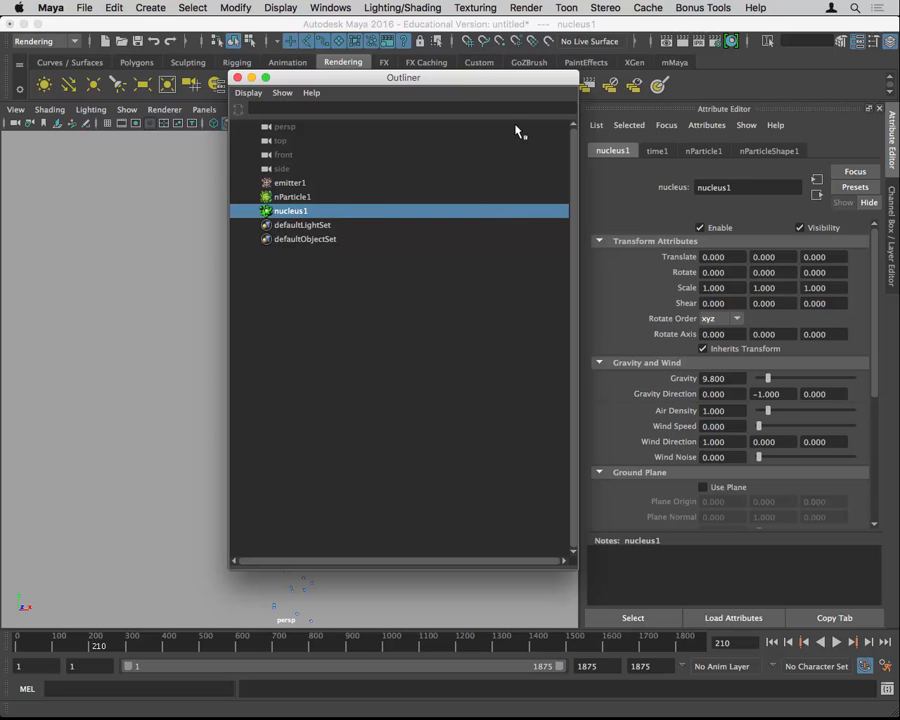
click(840, 617)
drag(430, 205, 303, 70)
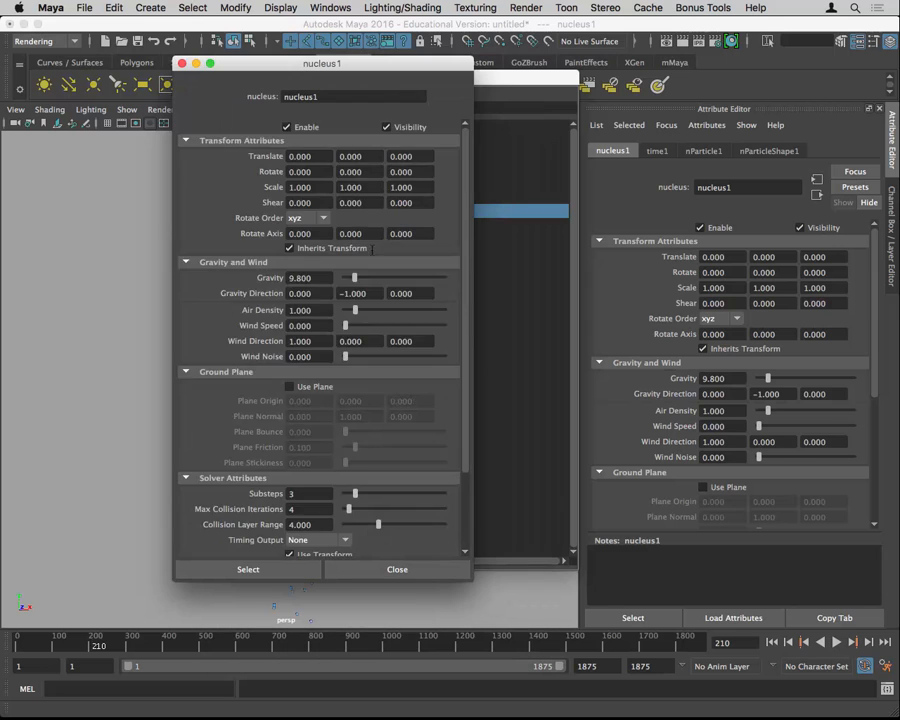
Review nucleus1's gravity, gravity direction, air density, wind speed and wind direction attributes.
scroll(372, 260, down, 5)
scroll(373, 264, up, 5)
double_click(300, 278)
drag(367, 296, 327, 296)
double_click(300, 278)
drag(315, 311, 289, 326)
drag(313, 311, 281, 311)
click(318, 312)
drag(319, 315, 276, 315)
drag(318, 343, 259, 346)
Clear the floating windows off the particles and move emitter1 up to about 11.767 in Y.
drag(215, 63, 504, 72)
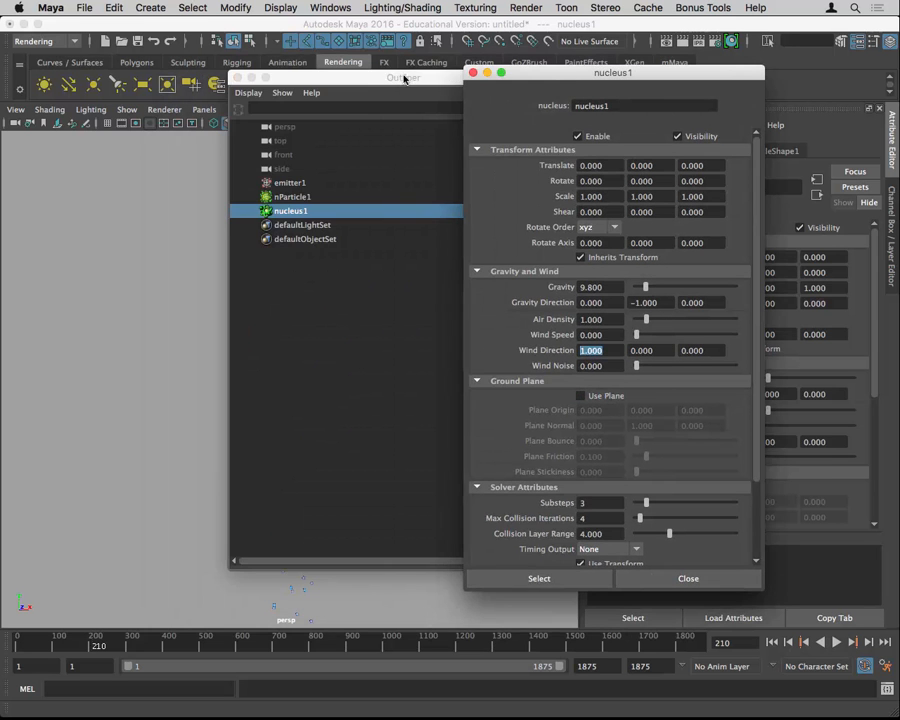
drag(393, 83, 410, 513)
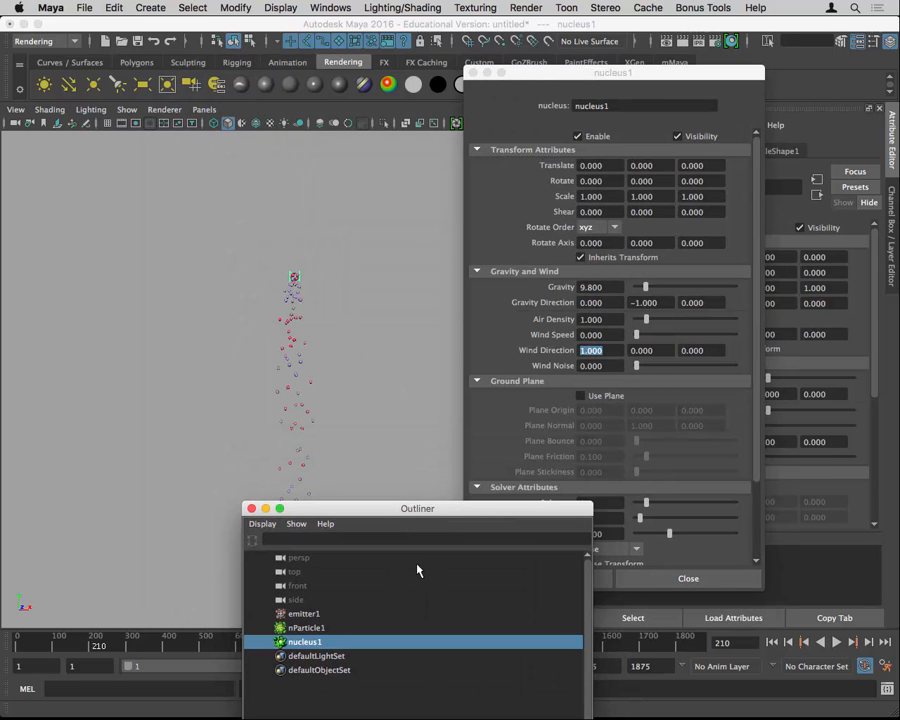
click(306, 613)
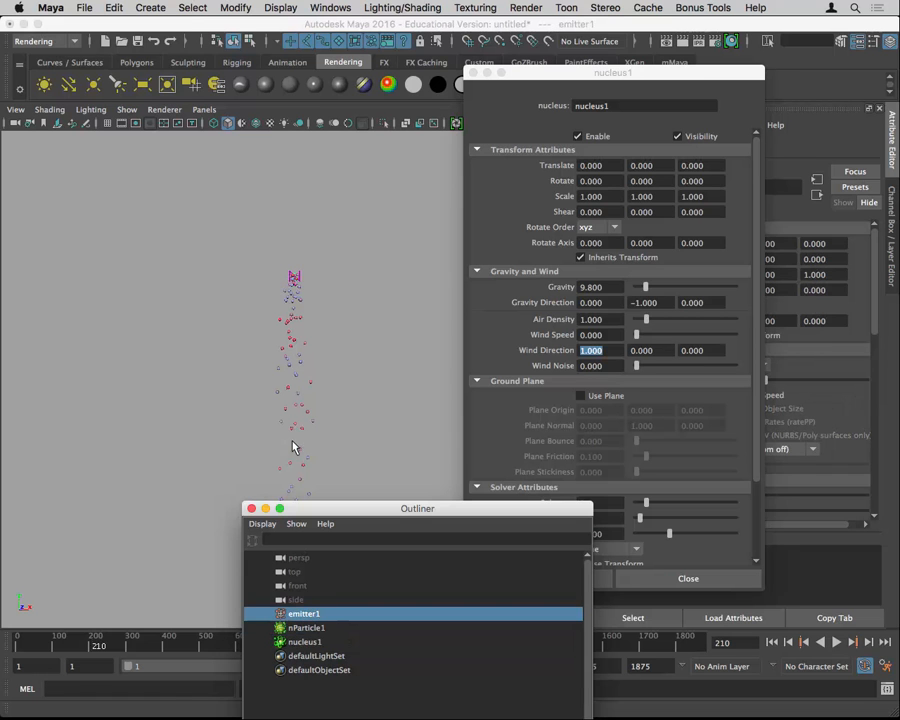
key(w)
drag(300, 250, 294, 150)
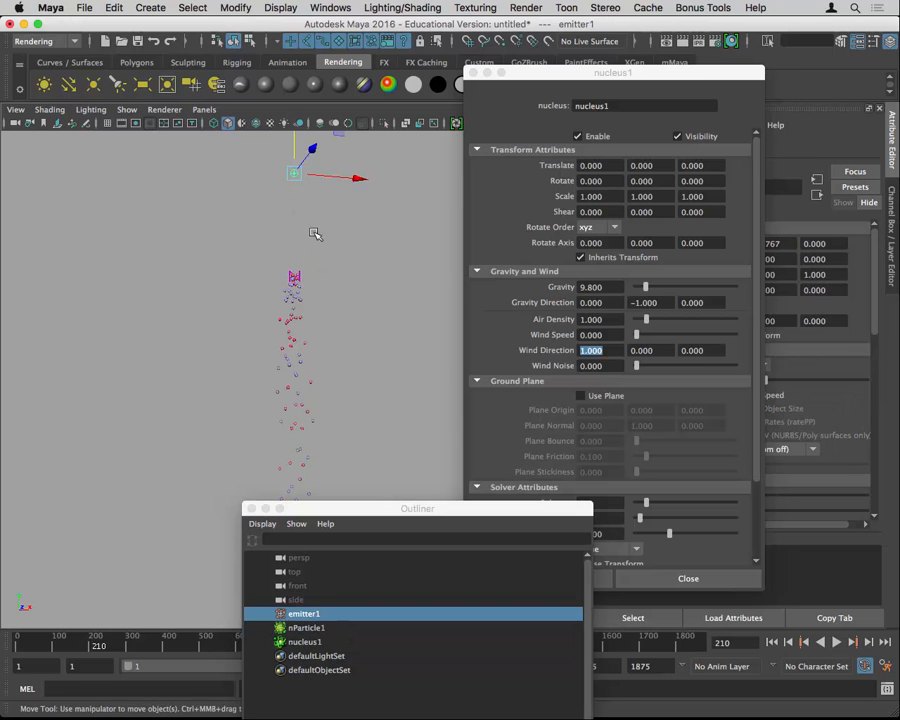
middle_drag(315, 234, 311, 287)
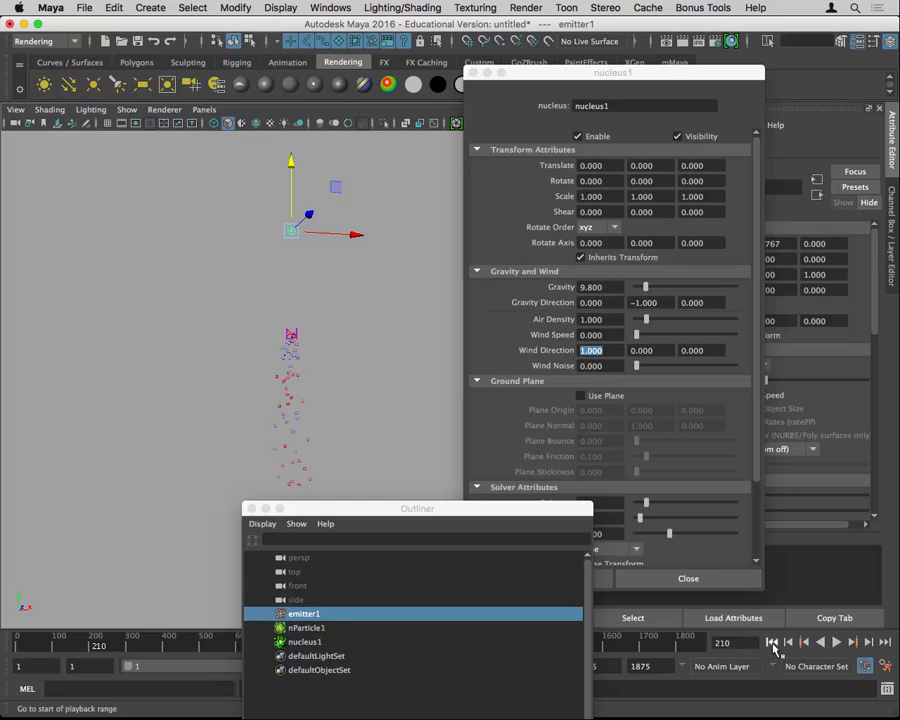
Replay the simulation from frame 1 past frame 90 to check the raised emitter, and return to the first frame.
click(772, 642)
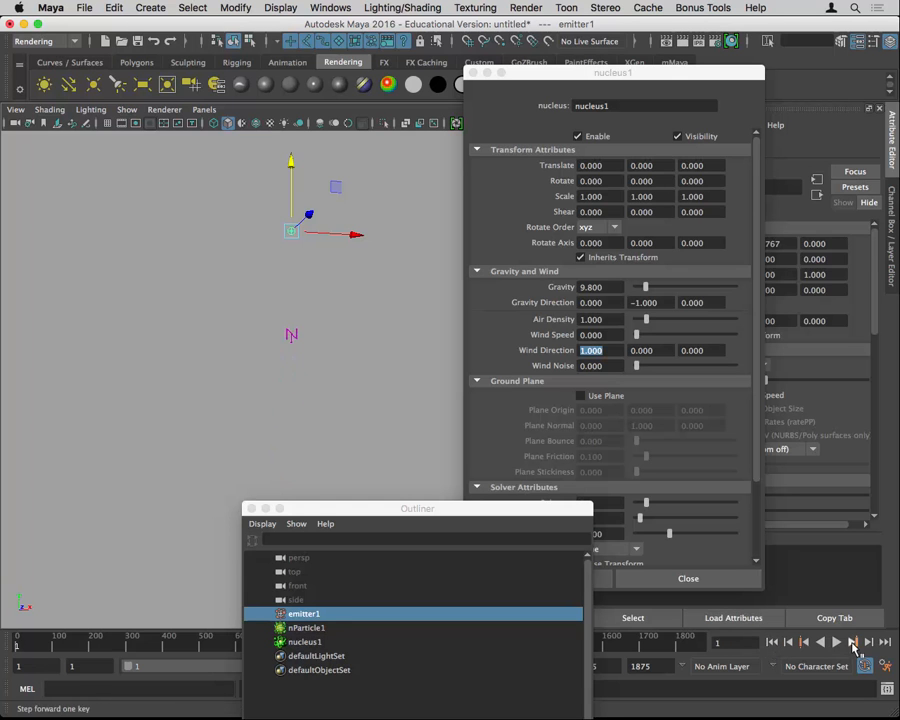
click(837, 643)
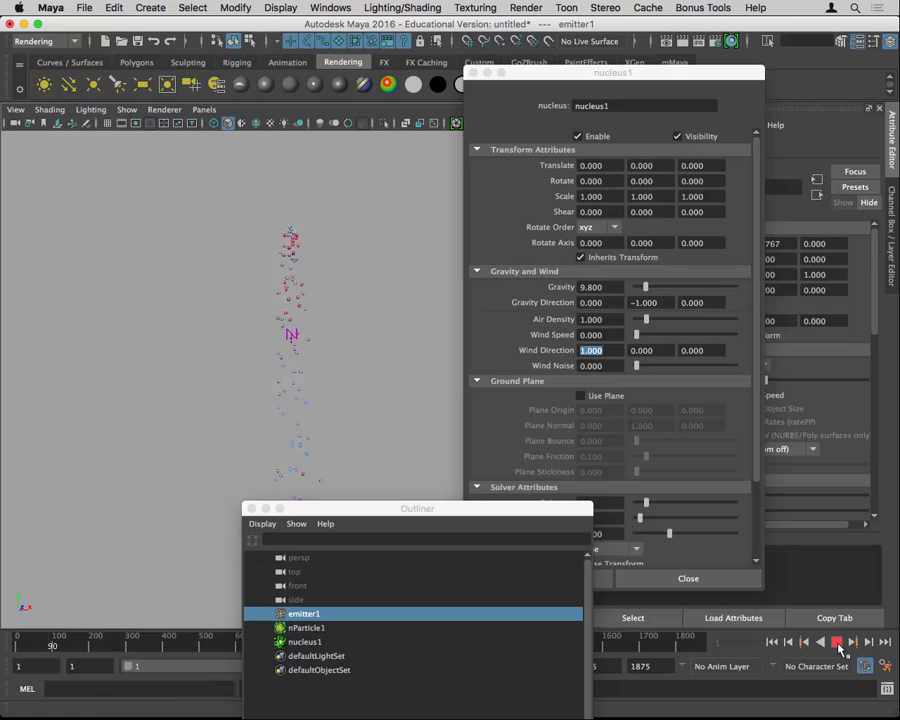
click(837, 642)
alt+drag(346, 416, 335, 444)
click(772, 642)
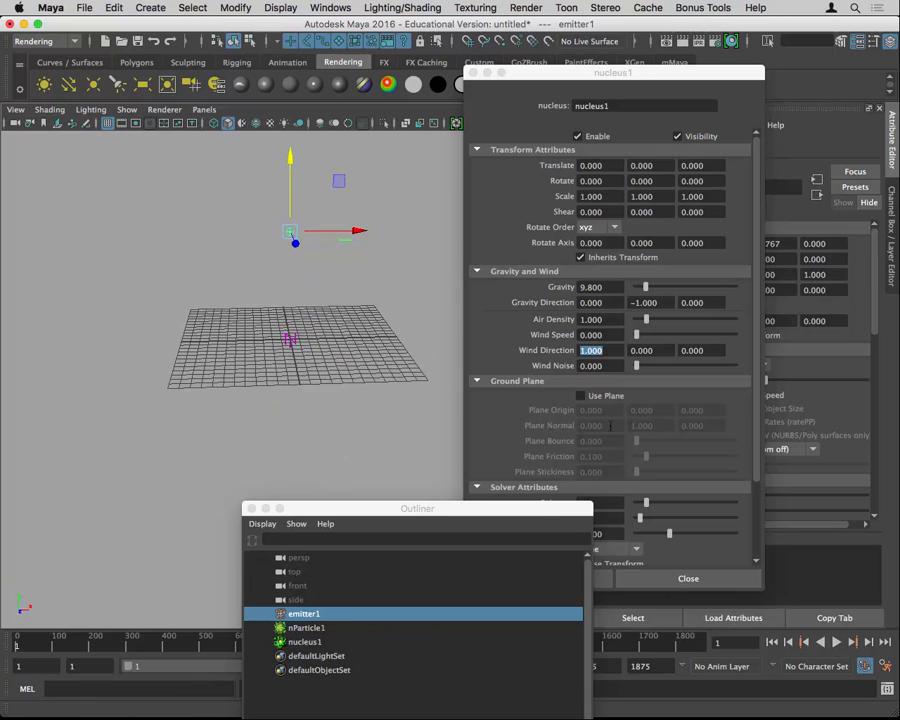
Enable Use Plane on nucleus1 and play the simulation to about frame 257 with the grid hidden.
click(600, 395)
click(582, 395)
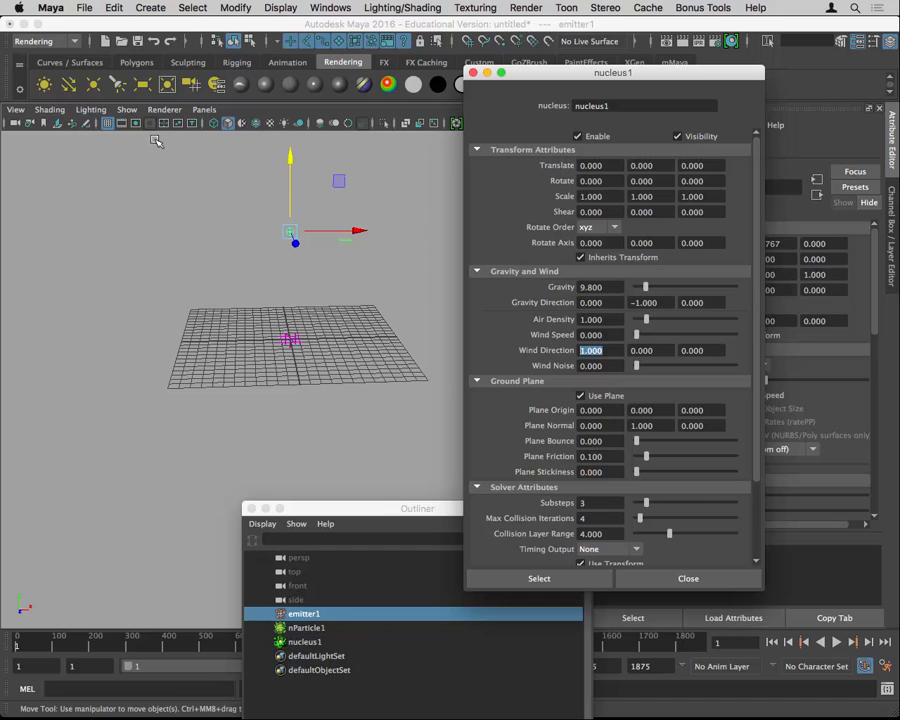
click(107, 123)
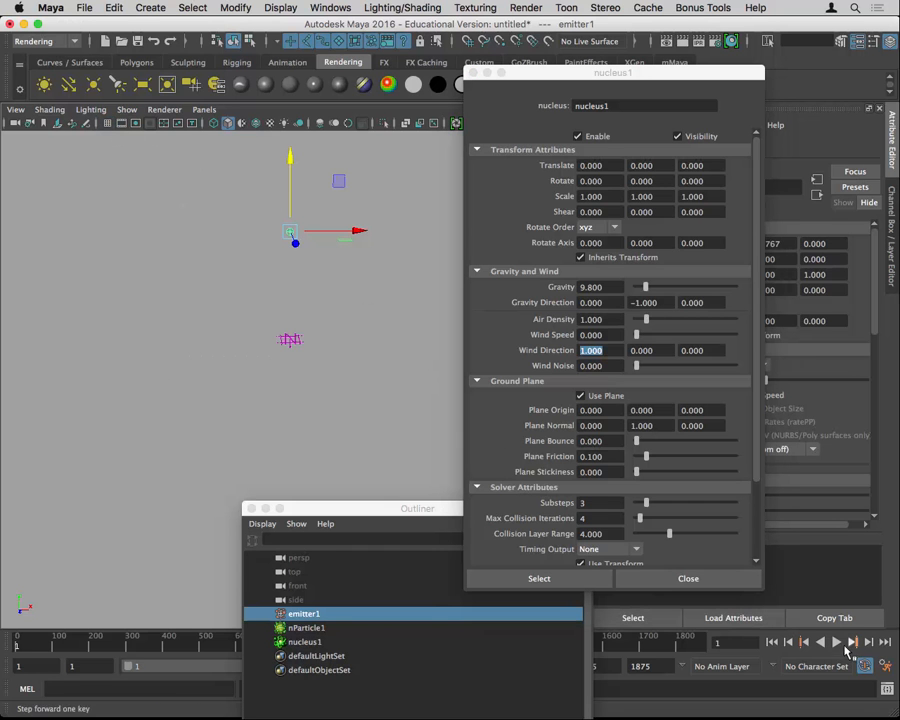
click(840, 645)
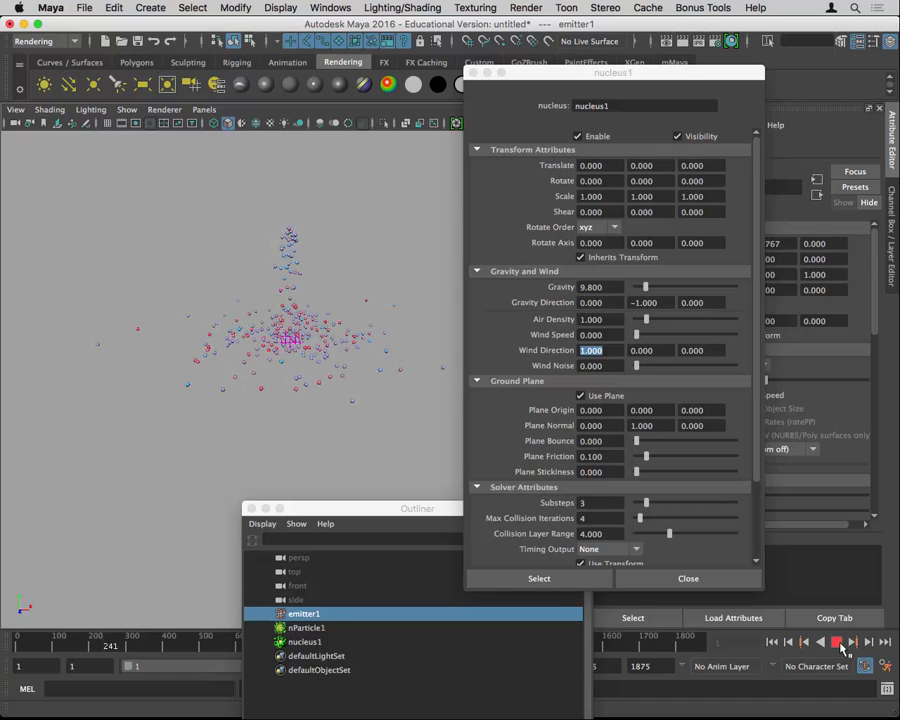
click(840, 645)
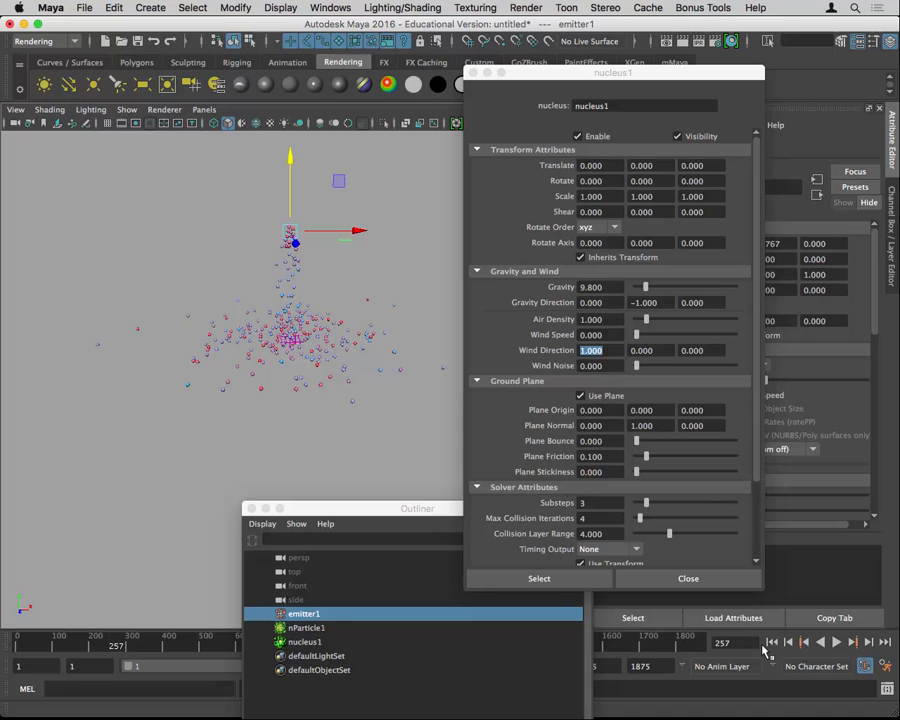
Disable Use Plane on nucleus1 and return the timeline to frame 1.
click(592, 395)
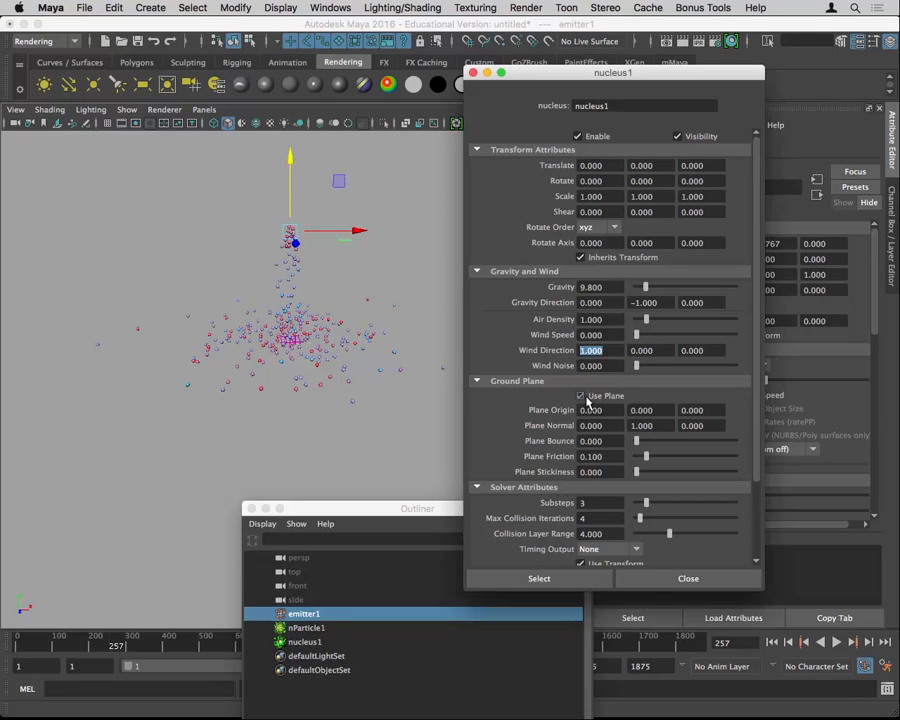
click(590, 395)
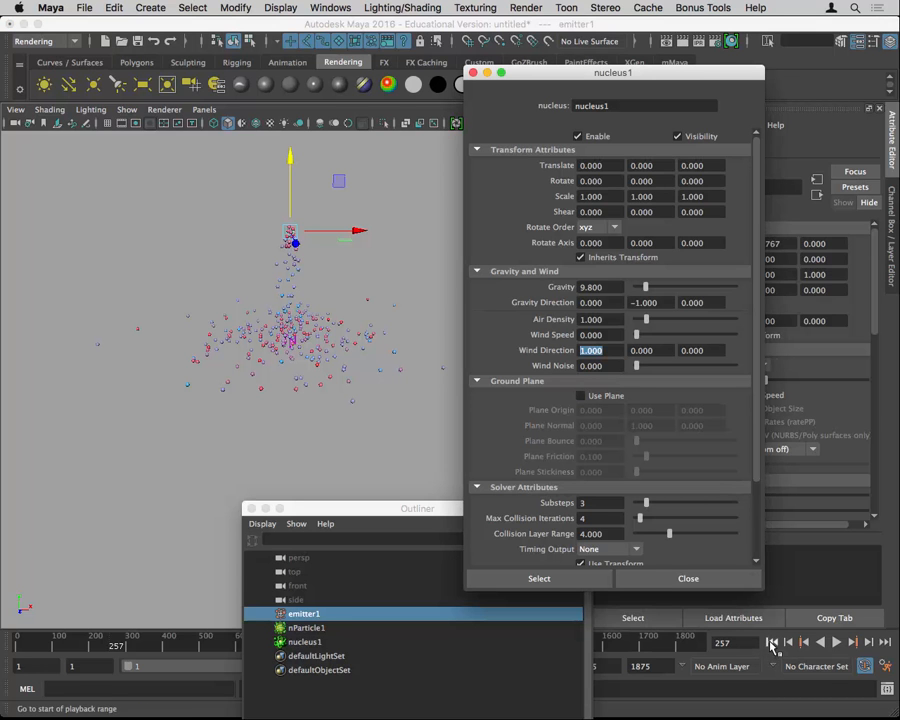
click(773, 645)
Enlarge the nucleus1 attribute window and examine its Solver Attributes and expanded Scale Attributes.
click(754, 374)
drag(754, 374, 763, 468)
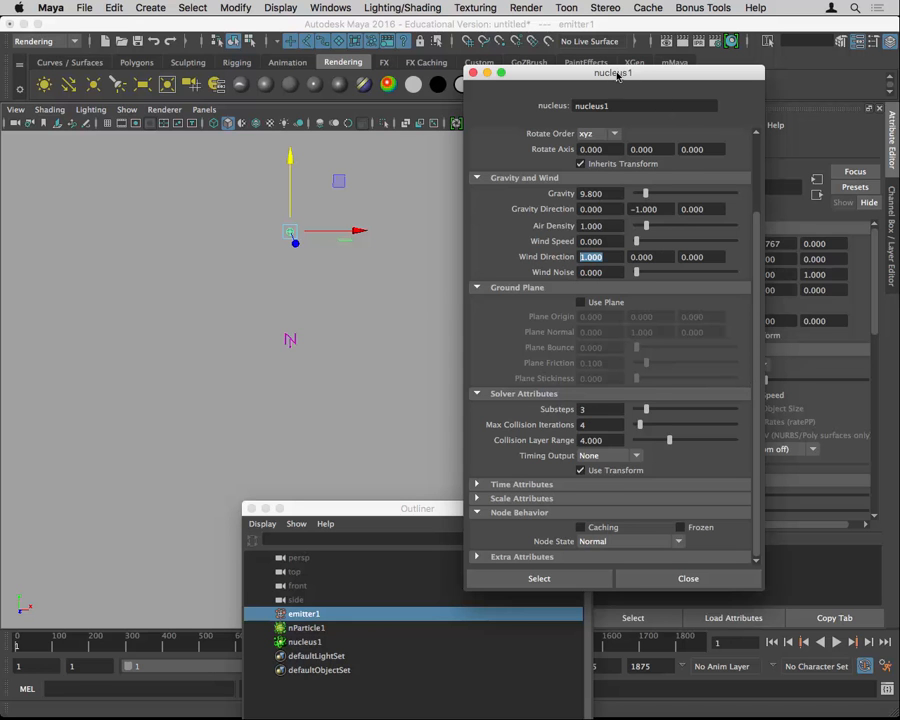
drag(616, 72, 527, 24)
drag(675, 535, 673, 604)
scroll(661, 545, down, 1)
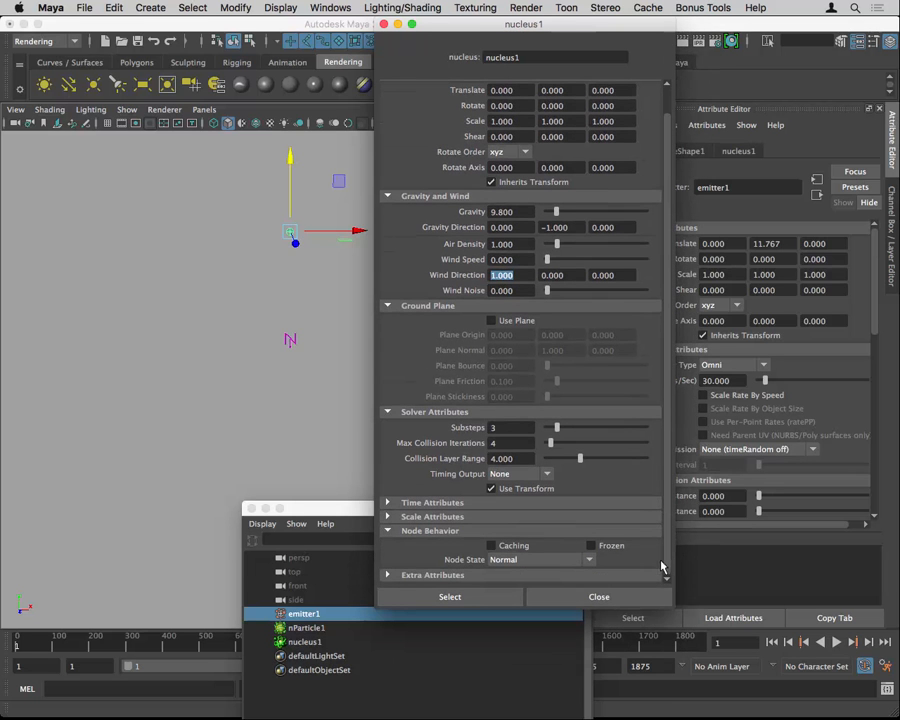
click(387, 516)
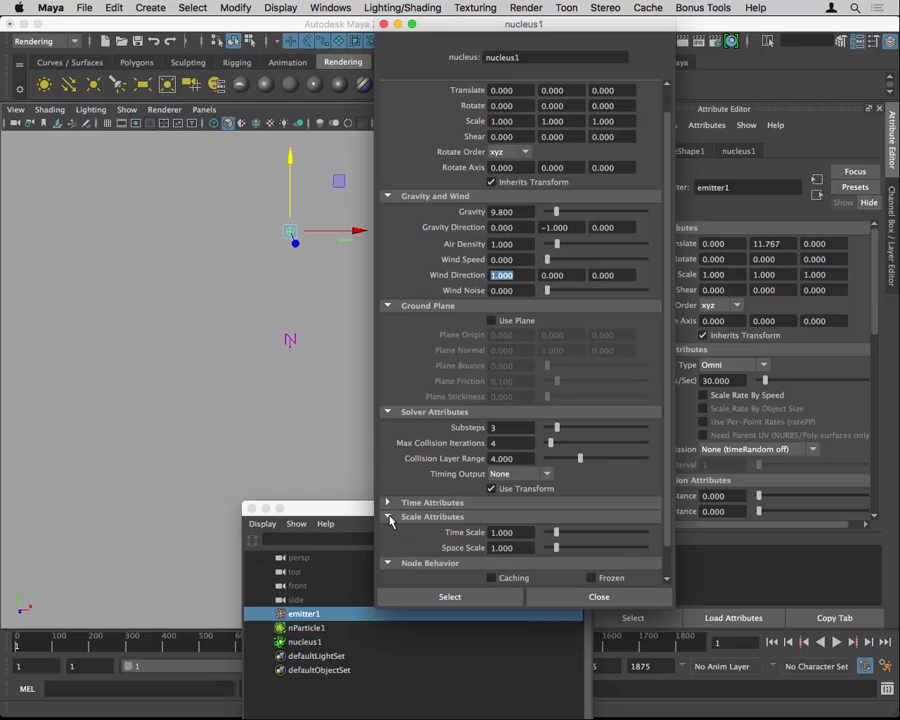
scroll(669, 414, down, 2)
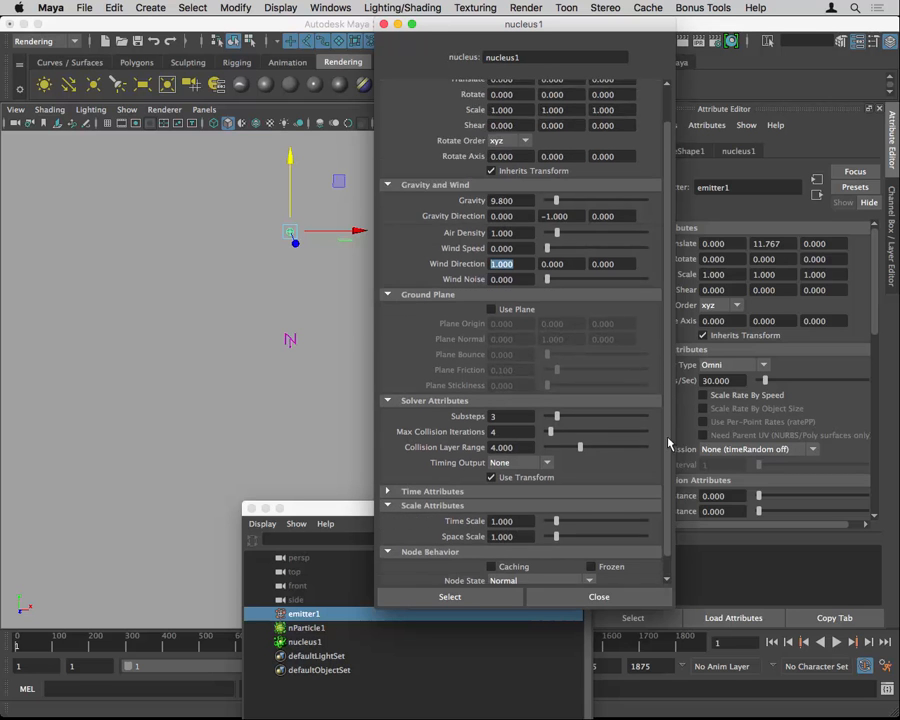
Try a Space Scale of 0.1 on nucleus1 and restore it to 1.
click(501, 515)
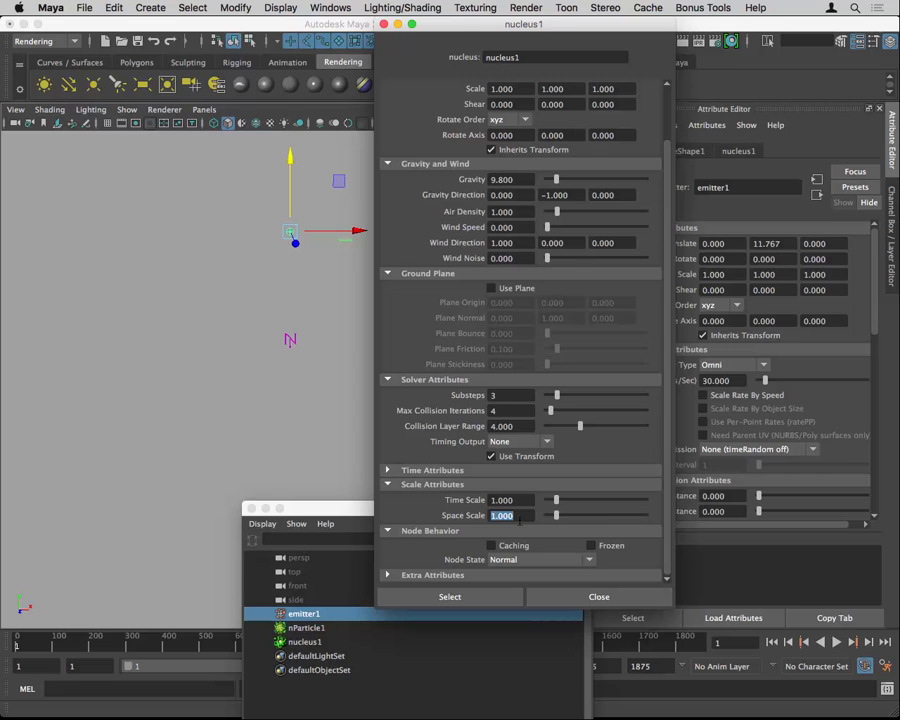
text(0.1)
key(Return)
click(518, 516)
text(1)
key(Return)
Set nucleus1's Gravity to 0.
scroll(507, 426, up, 3)
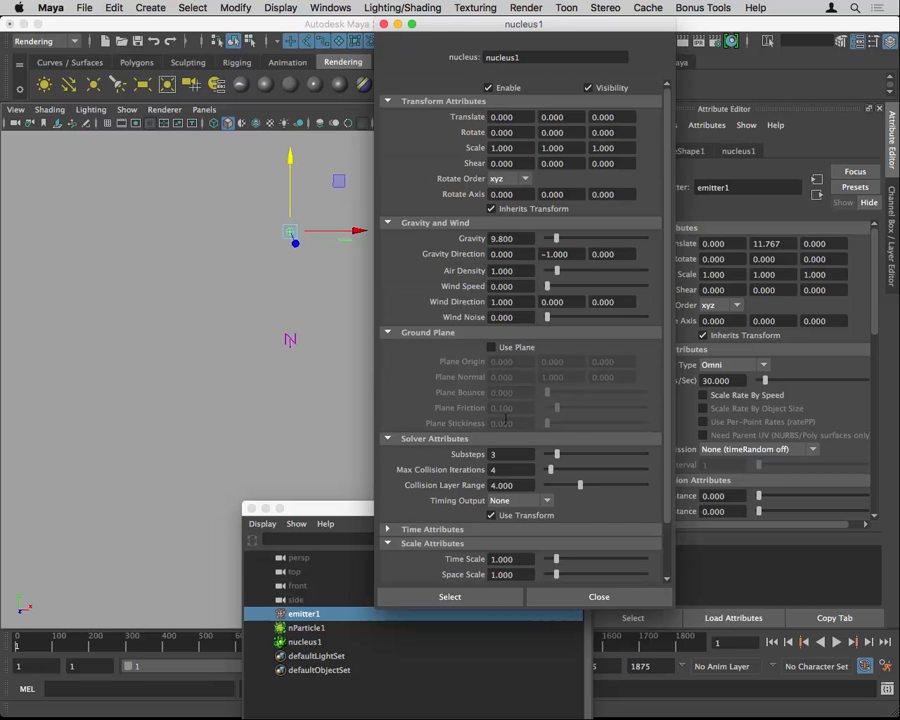
drag(475, 28, 635, 61)
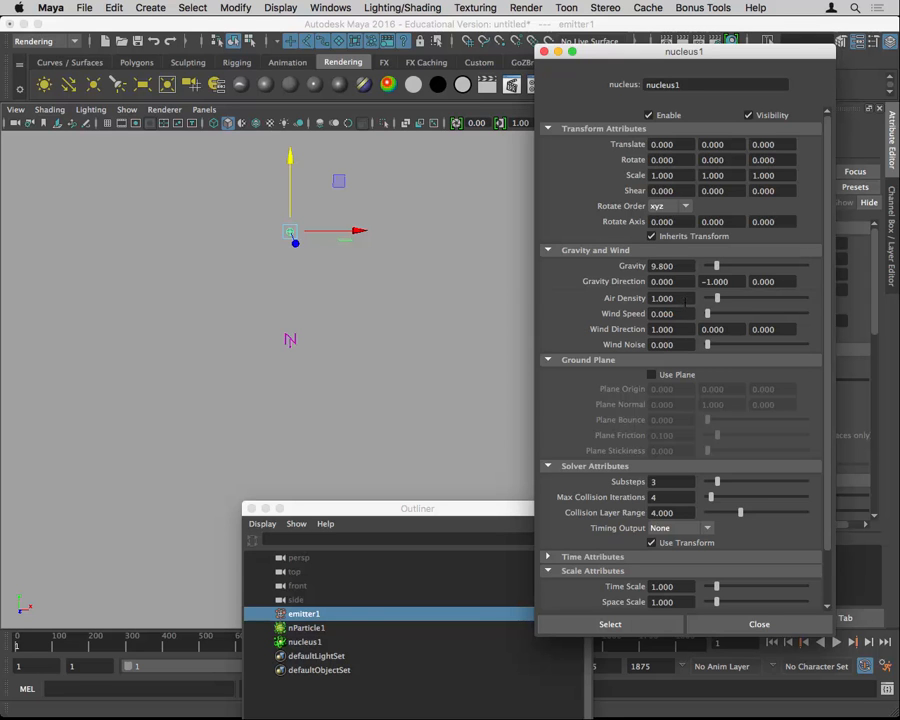
drag(715, 267, 612, 270)
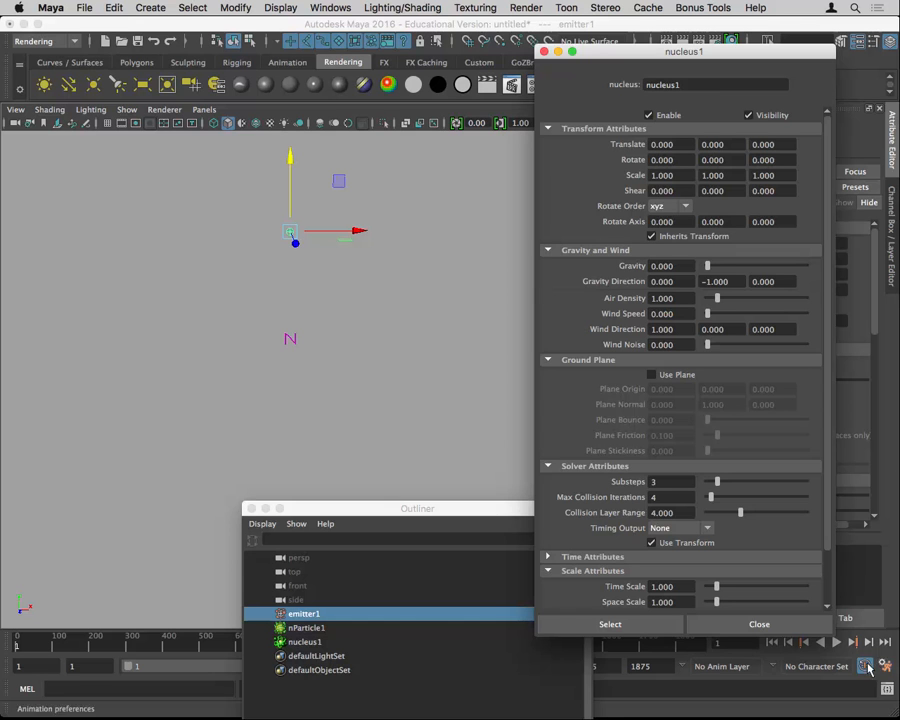
Play the gravity-free simulation to about frame 405, checking the particle cloud from another angle.
drag(464, 507, 396, 663)
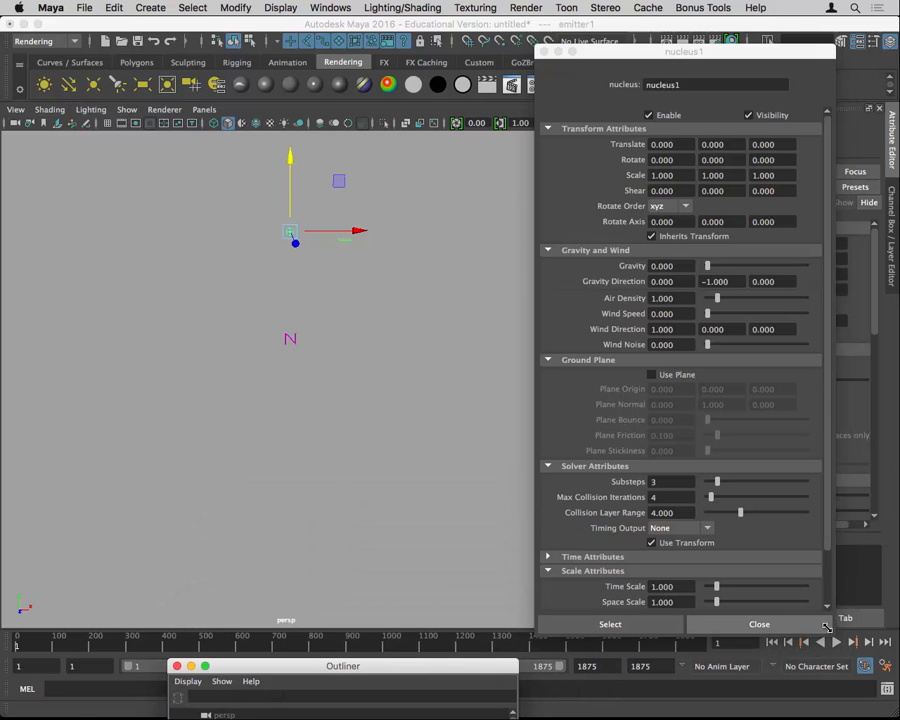
drag(833, 632, 815, 590)
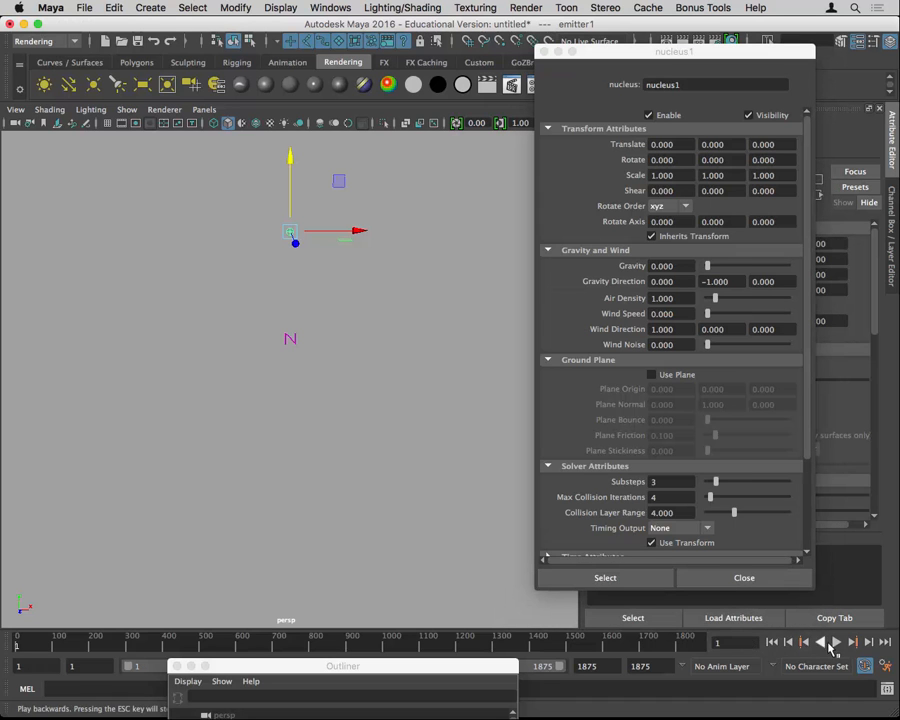
click(836, 642)
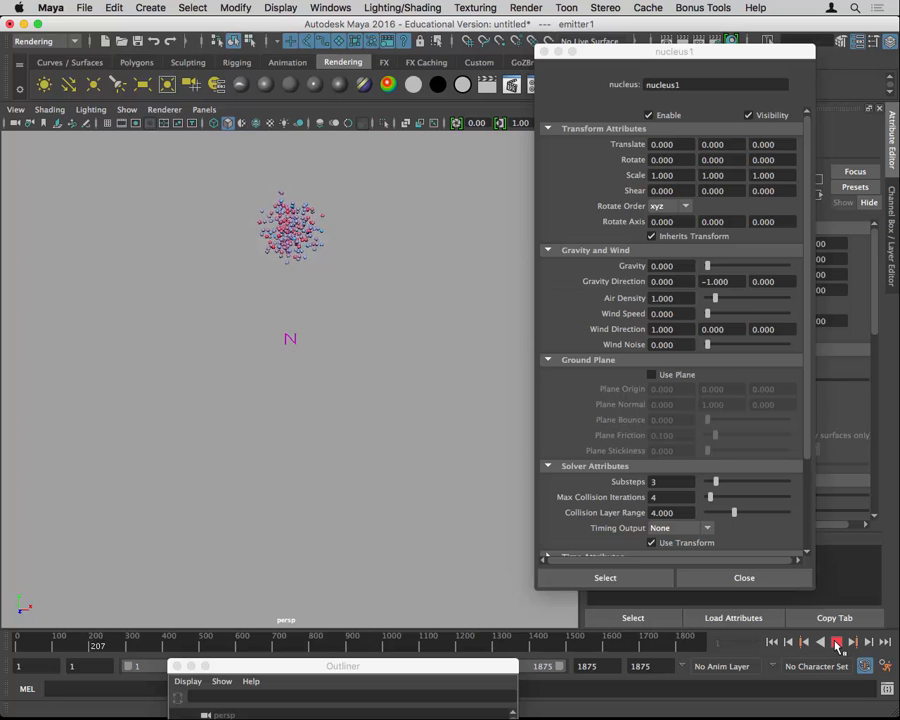
click(837, 643)
alt+drag(370, 425, 442, 392)
click(836, 645)
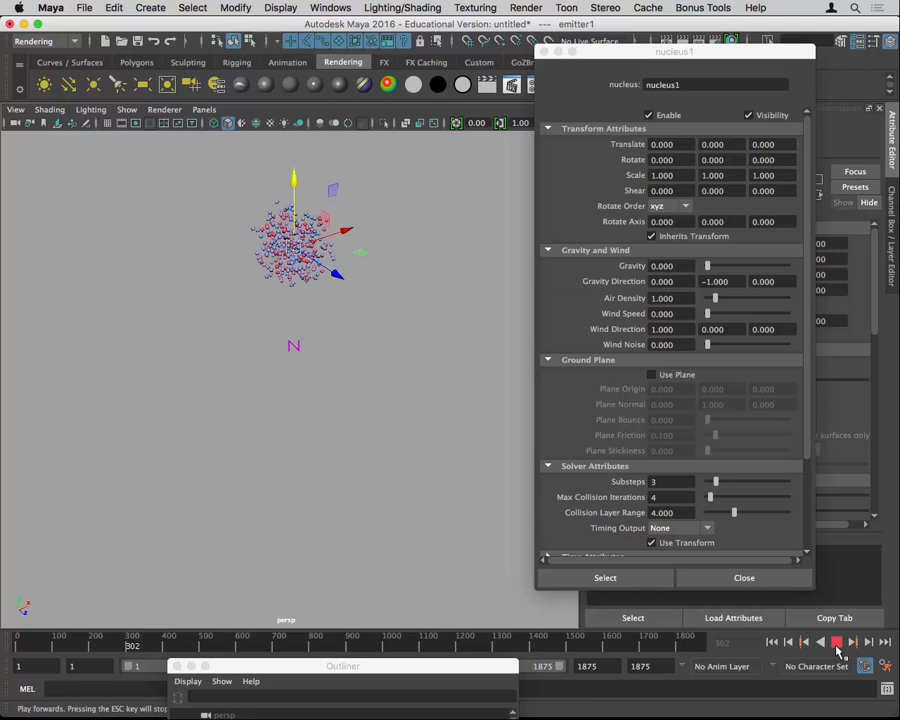
click(836, 645)
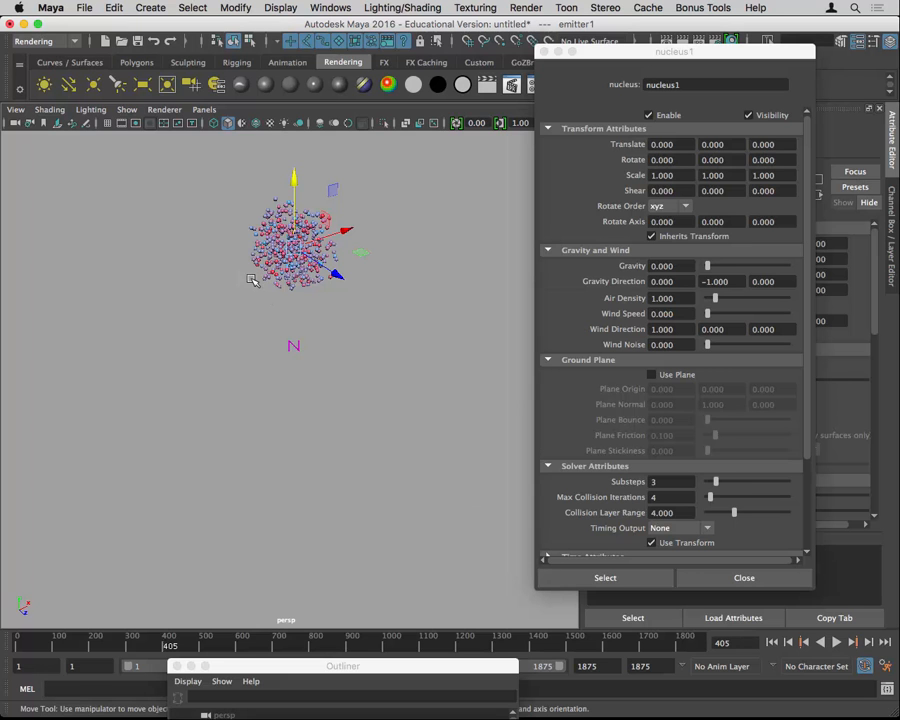
Select the emitted nParticles, close the nucleus1 window and open a separate copy of the nParticleShape1 attributes.
click(296, 292)
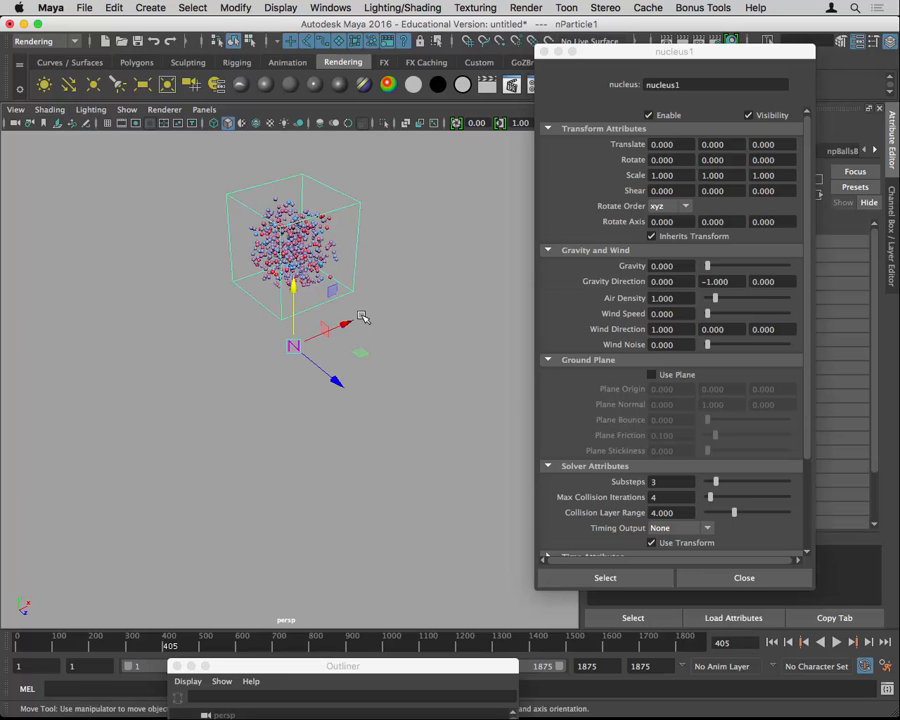
drag(640, 52, 232, 483)
click(130, 478)
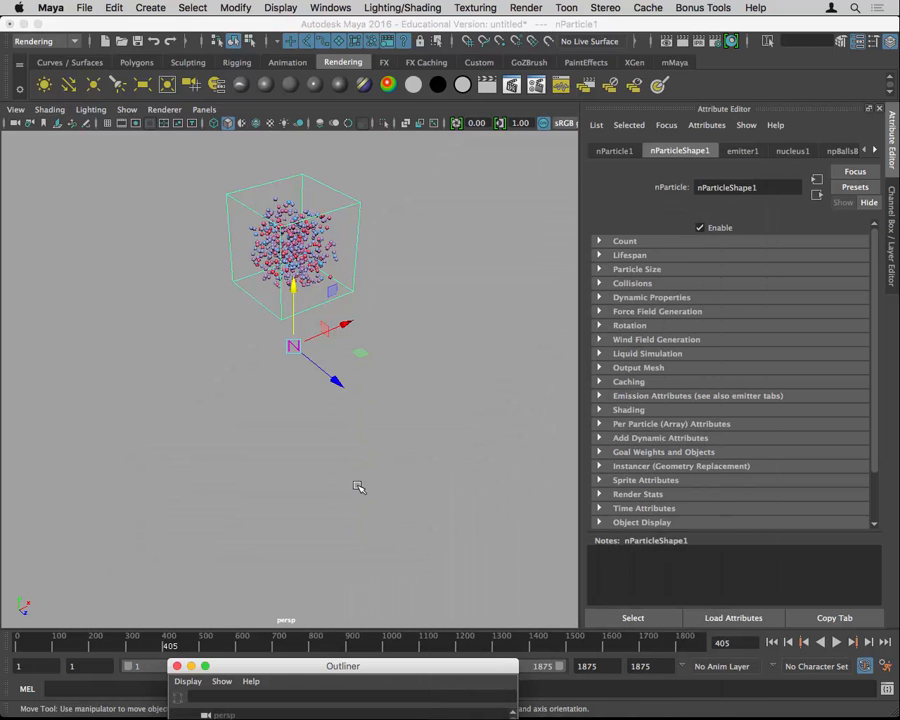
click(847, 619)
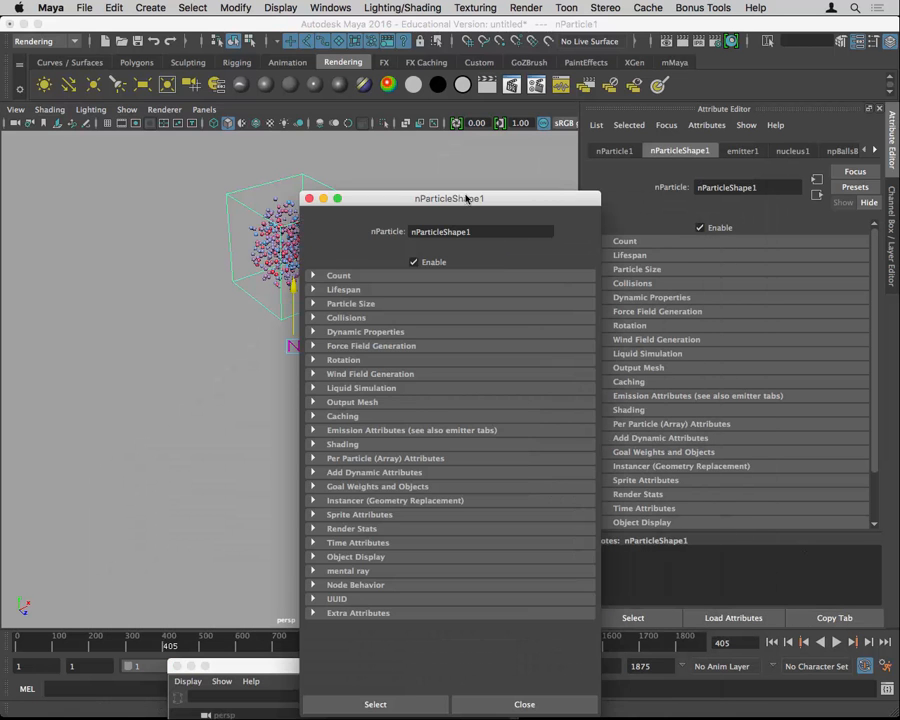
Examine the particle count in the nParticleShape1 window and open its Lifespan settings.
drag(467, 199, 688, 43)
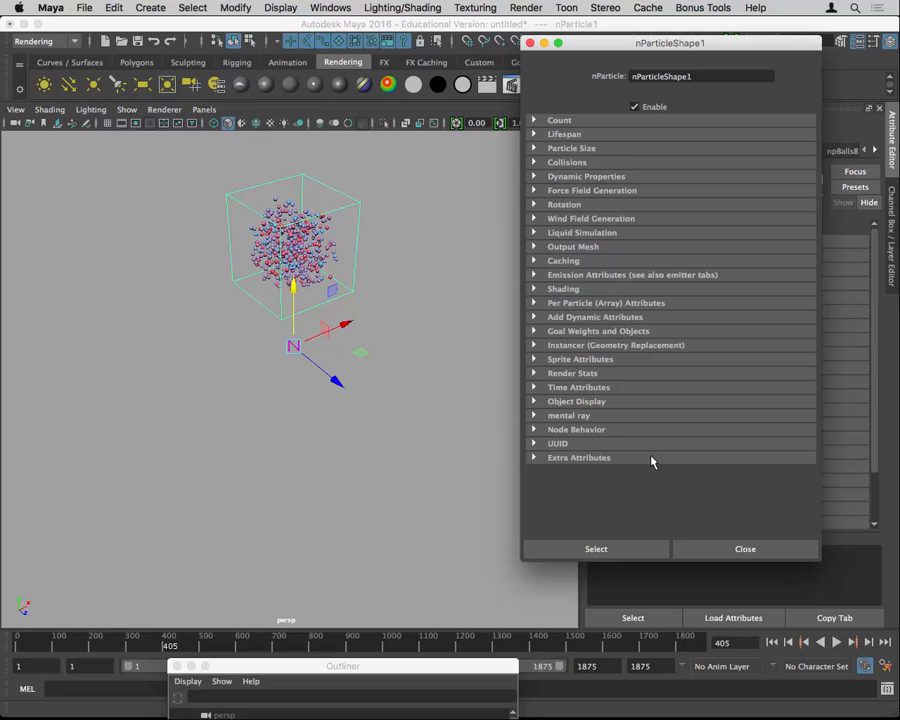
click(557, 121)
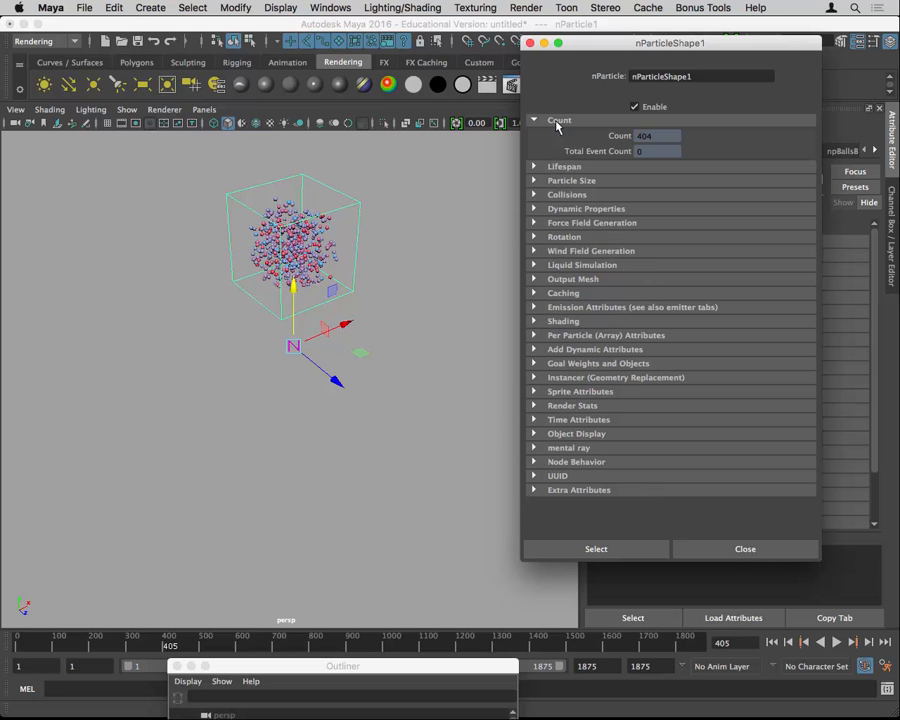
click(659, 138)
click(560, 166)
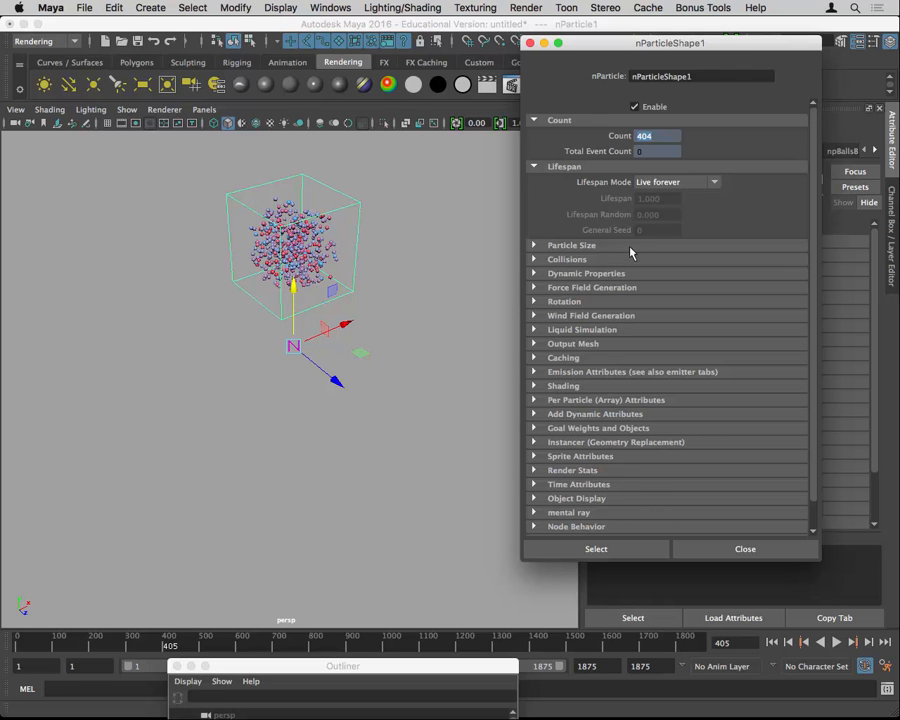
Set the Lifespan Mode to Constant and replay the simulation from the start to about frame 260.
click(694, 183)
click(683, 213)
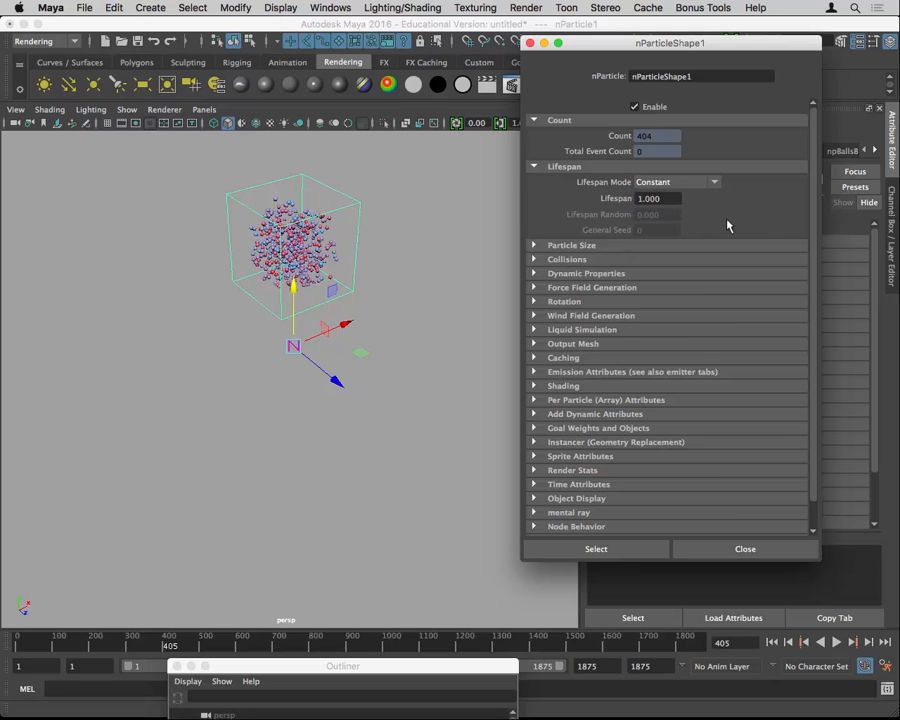
scroll(670, 240, down, 1)
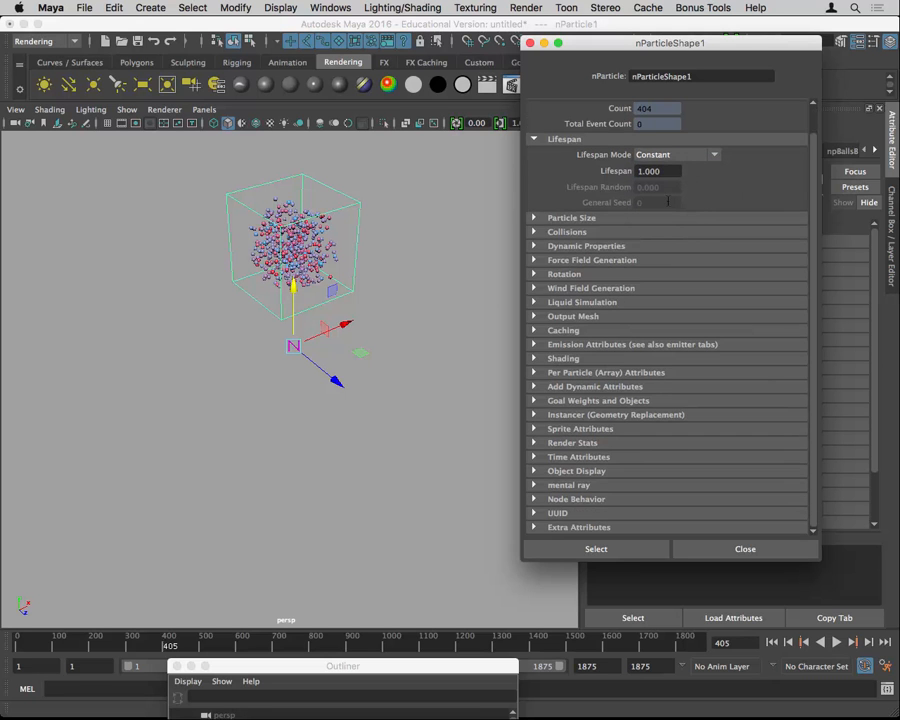
drag(668, 171, 602, 172)
click(772, 642)
click(836, 642)
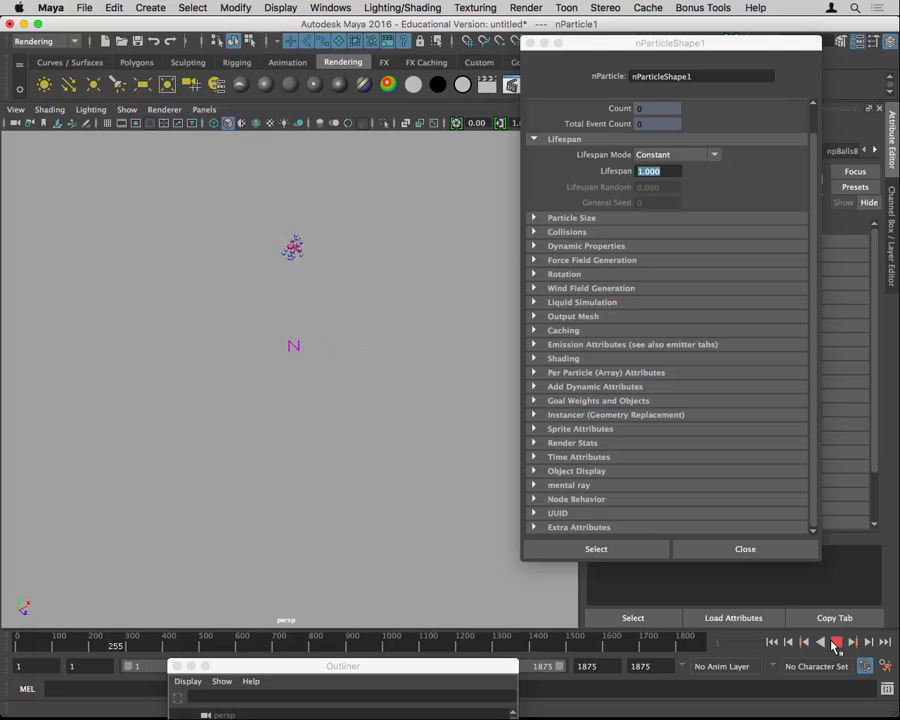
click(836, 642)
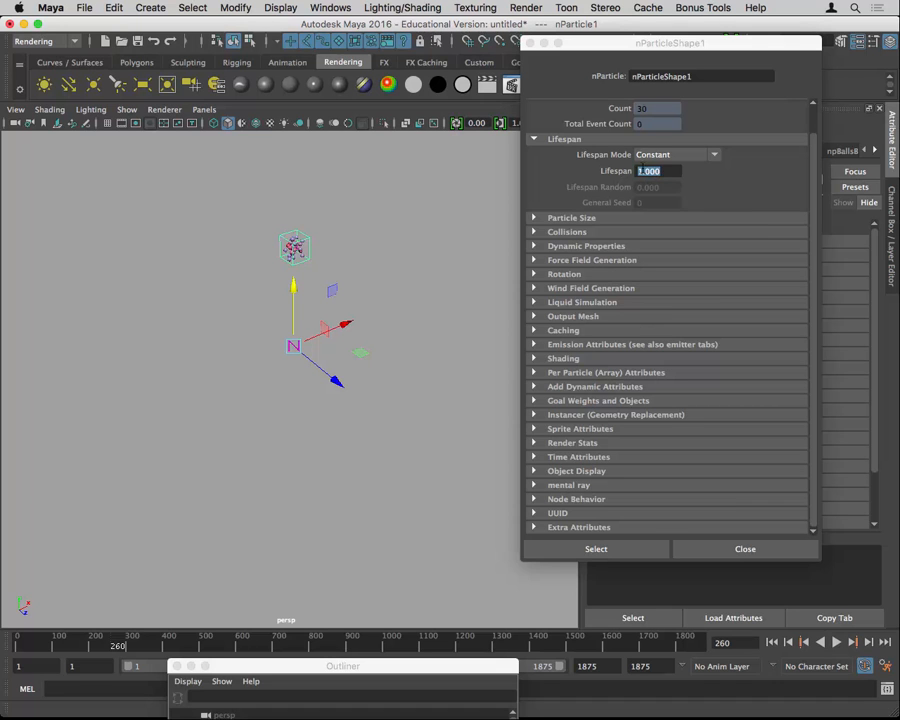
Set the Lifespan Mode to Random range with a Lifespan Random of 0.5, and play the simulation to about frame 130.
click(645, 156)
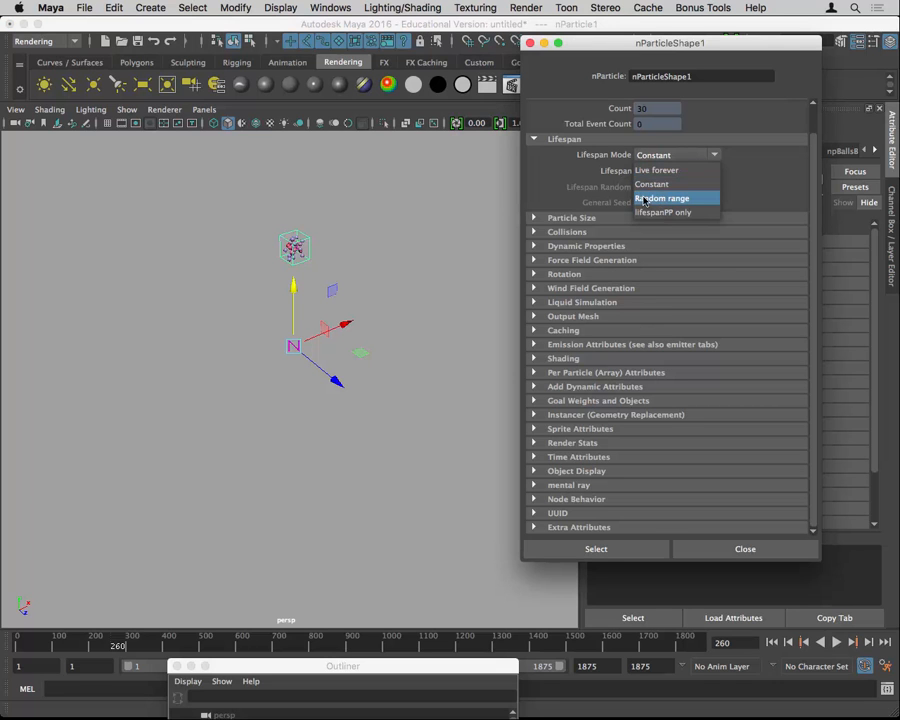
click(646, 199)
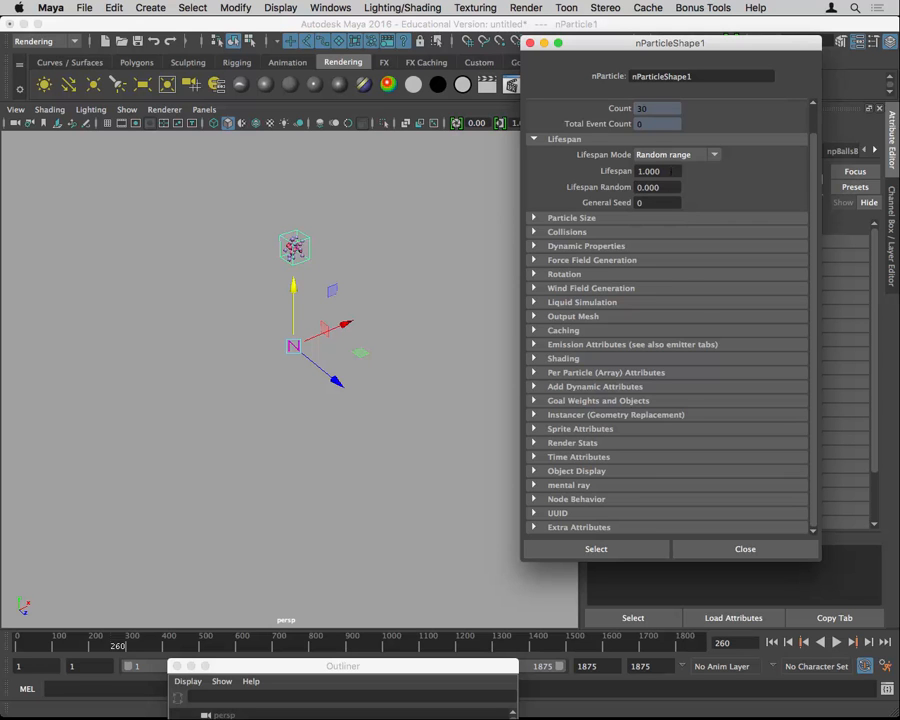
click(668, 187)
text(0)
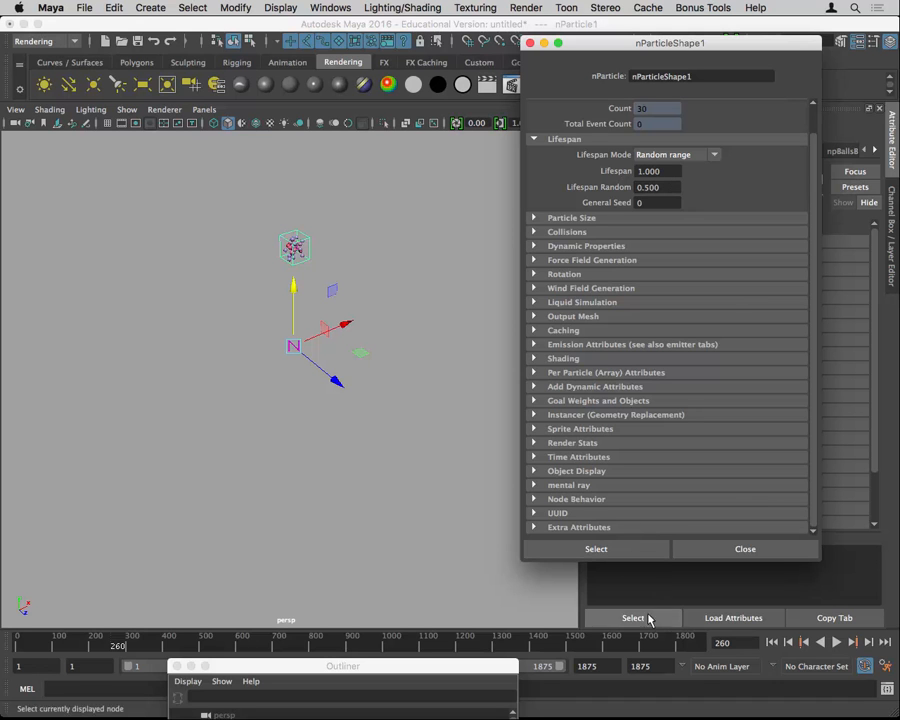
click(836, 643)
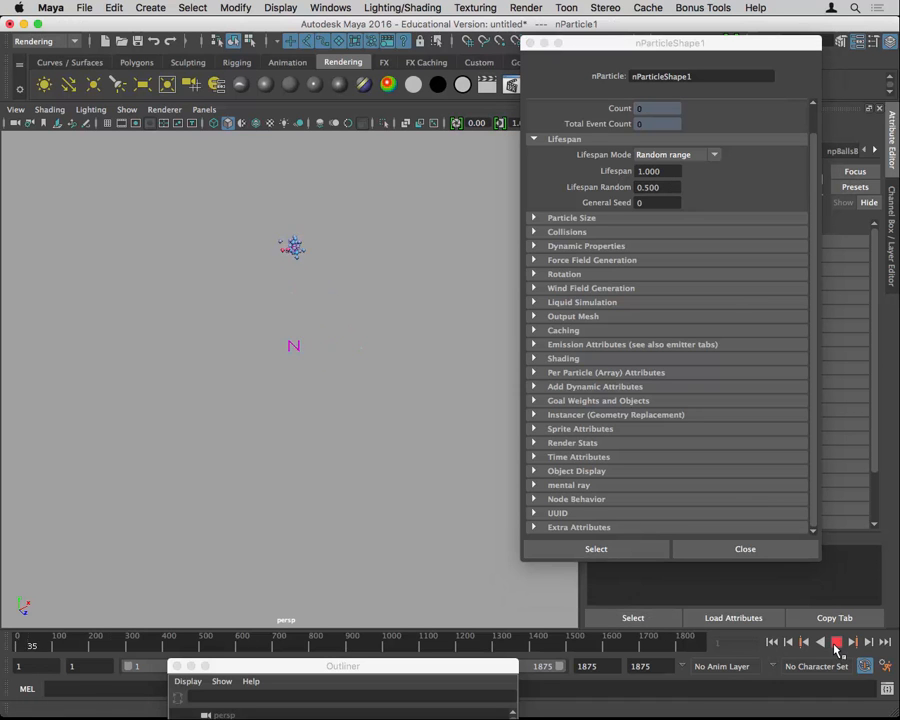
click(836, 644)
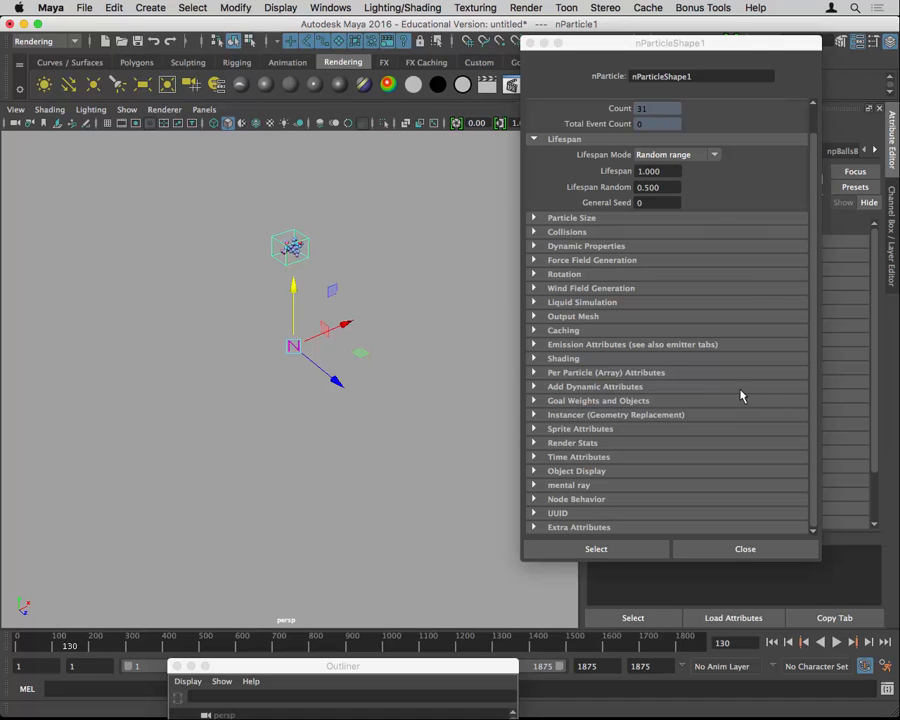
Set the Lifespan Mode to lifespanPP only and increase the particle Radius to about 2.6.
click(672, 154)
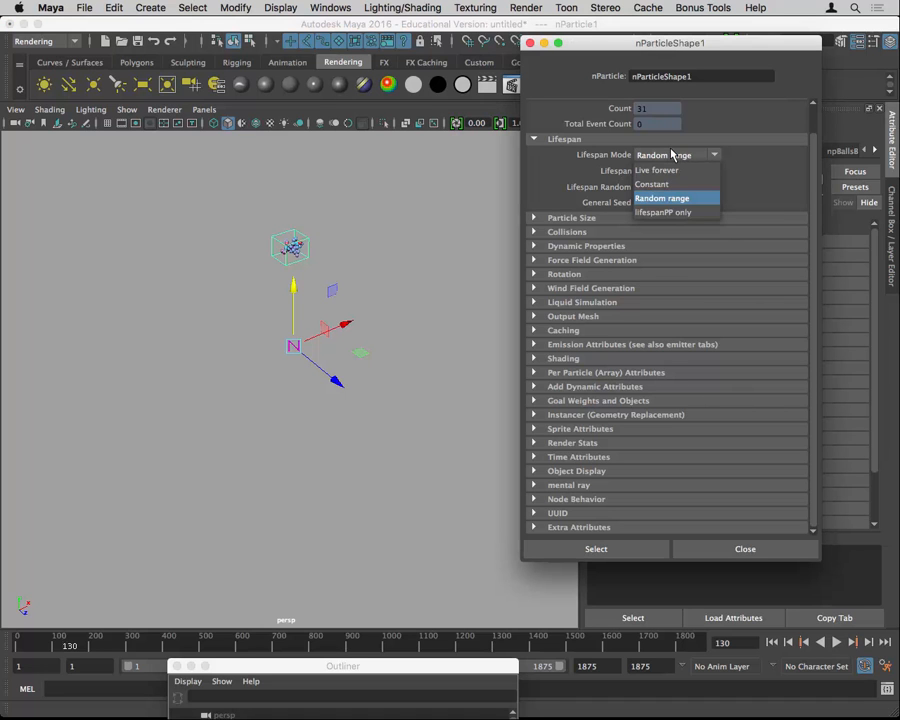
click(660, 212)
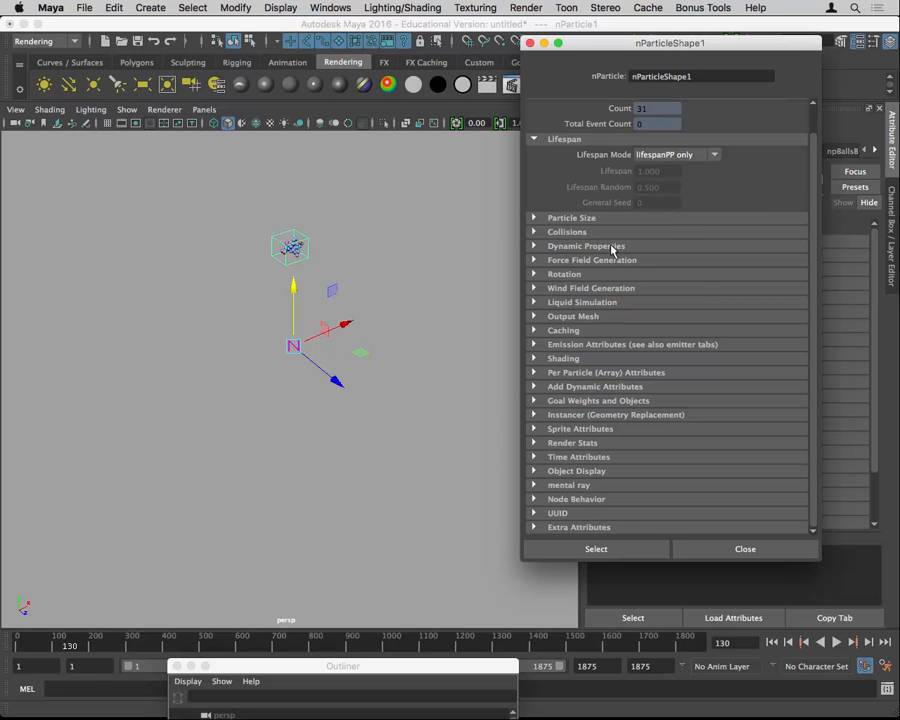
click(533, 219)
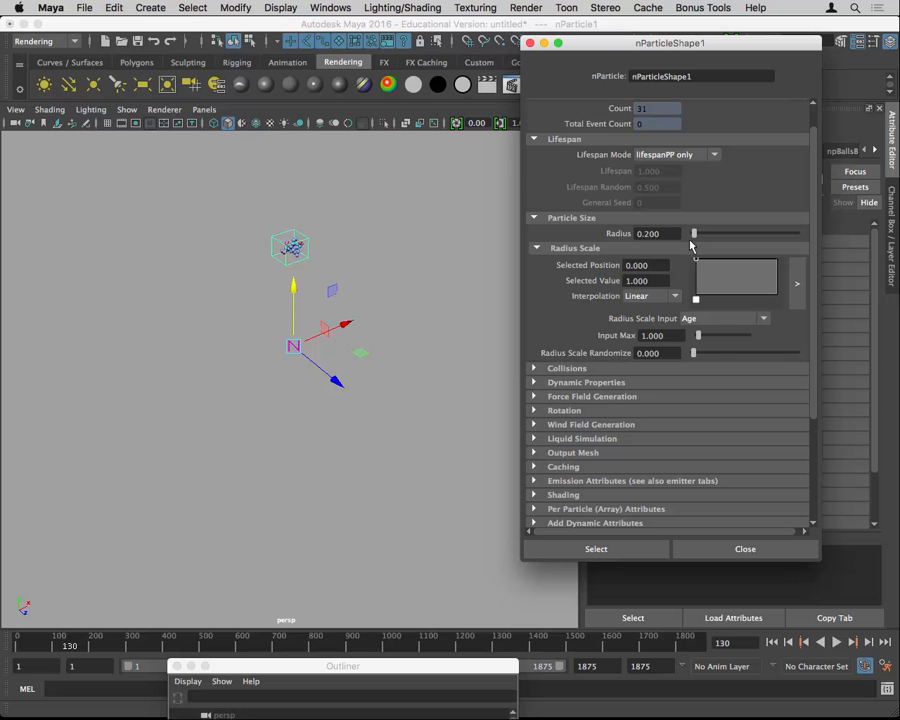
drag(694, 233, 712, 245)
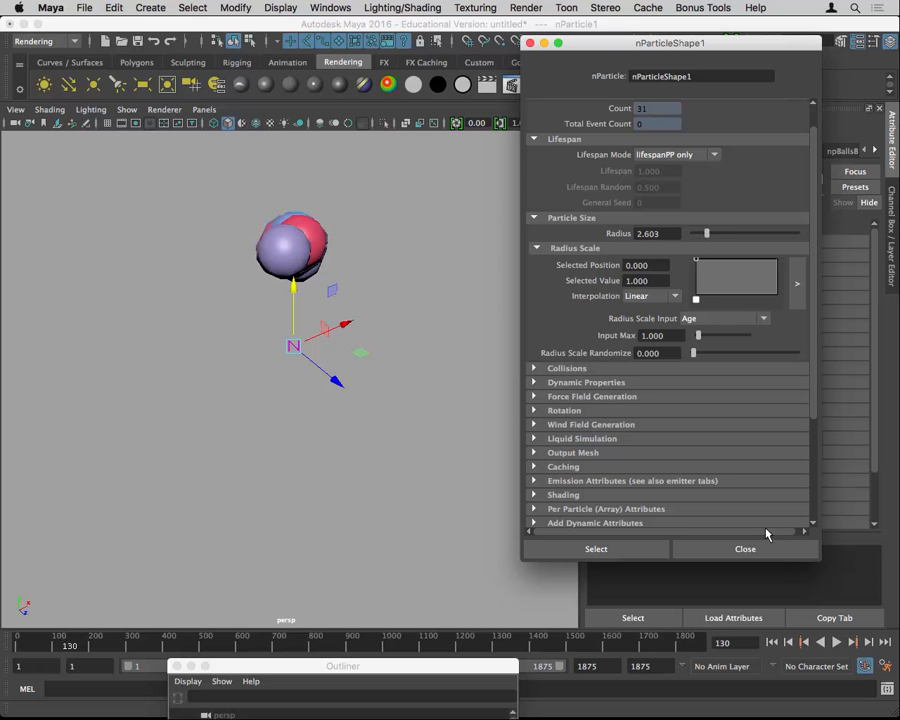
Replay the simulation with the enlarged particles to about frame 441 and inspect the whole cloud.
click(772, 642)
click(836, 644)
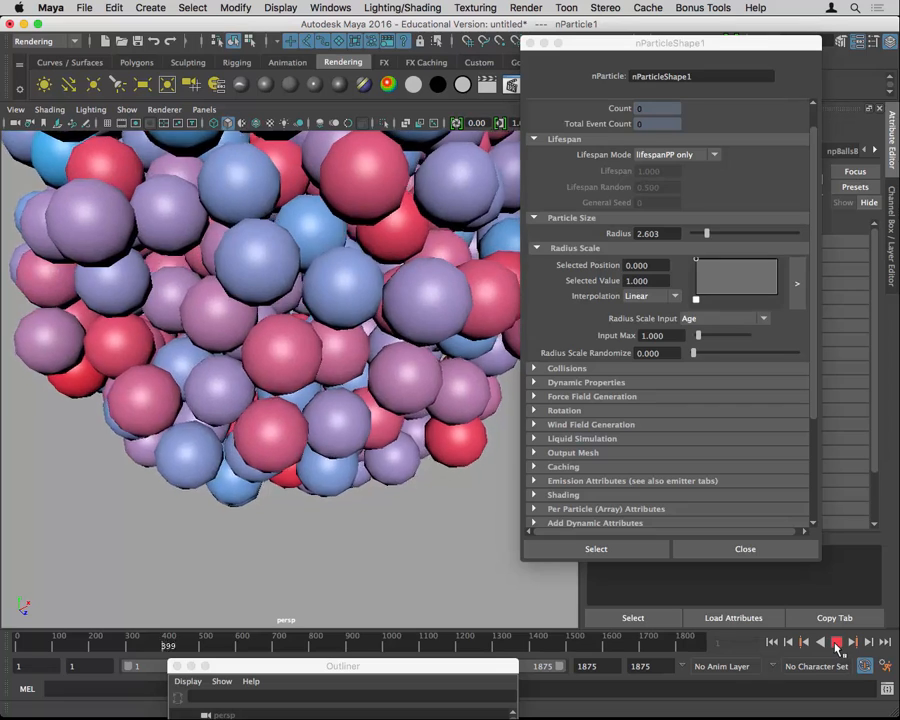
click(836, 644)
key(w)
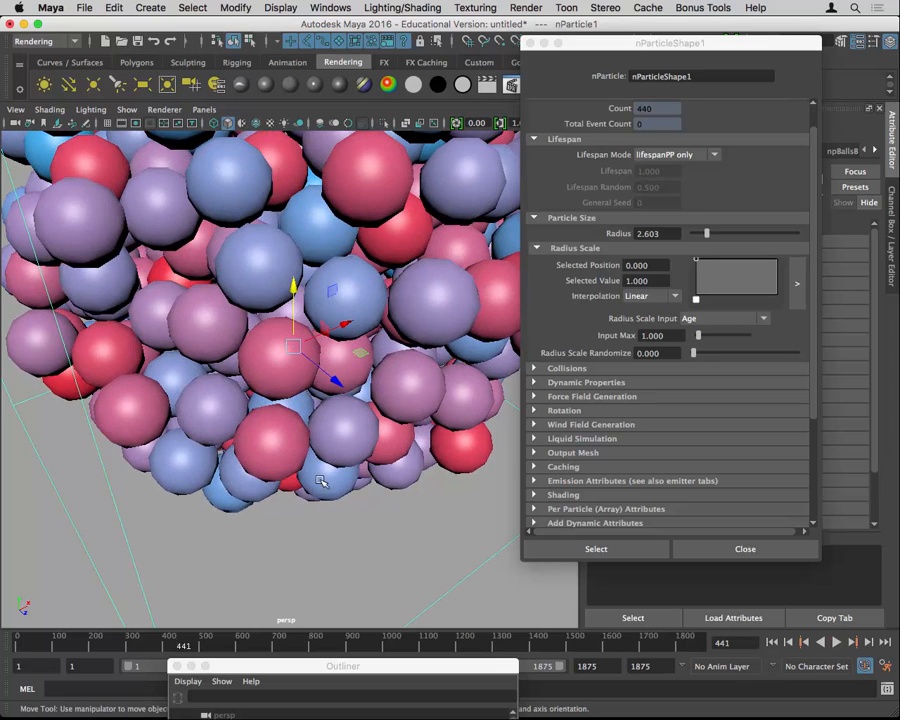
alt+drag(331, 458, 313, 500)
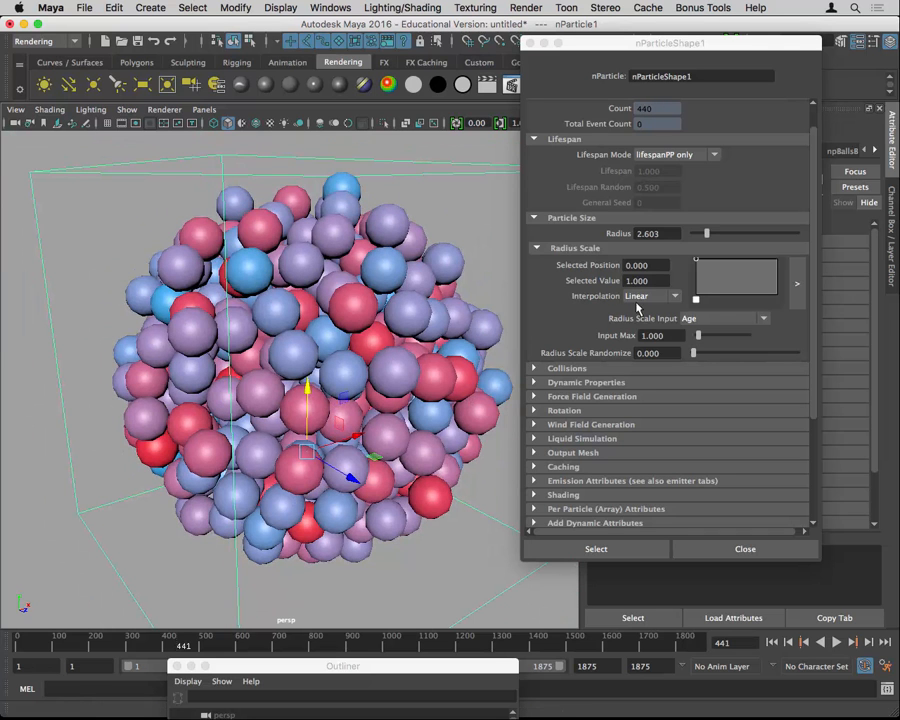
Open the nParticle's Collisions settings and switch Collide and Self Collide off and back on.
click(566, 371)
alt+drag(500, 360, 676, 418)
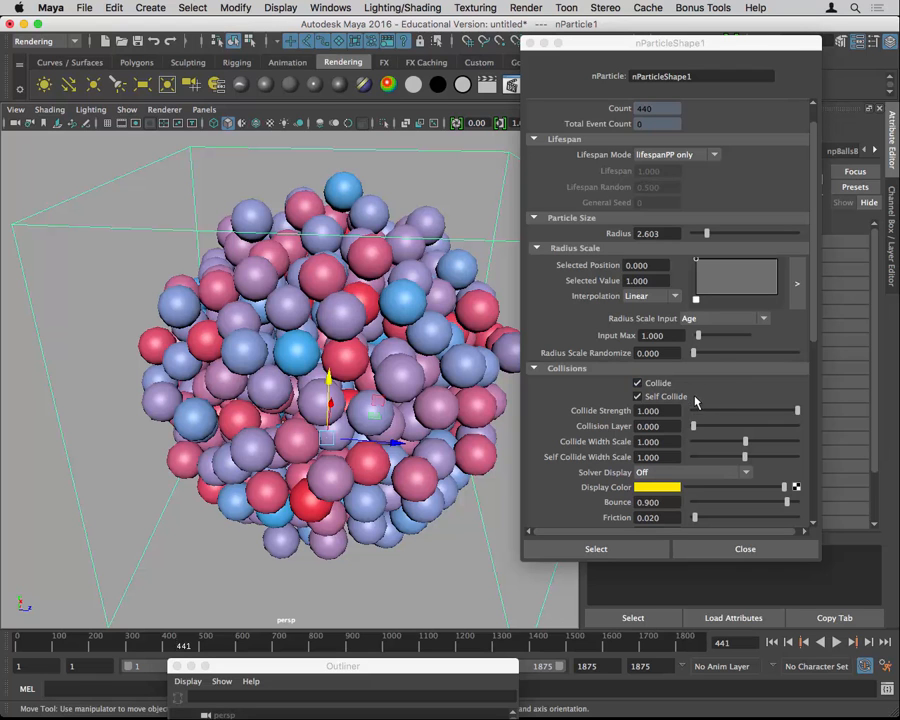
click(637, 383)
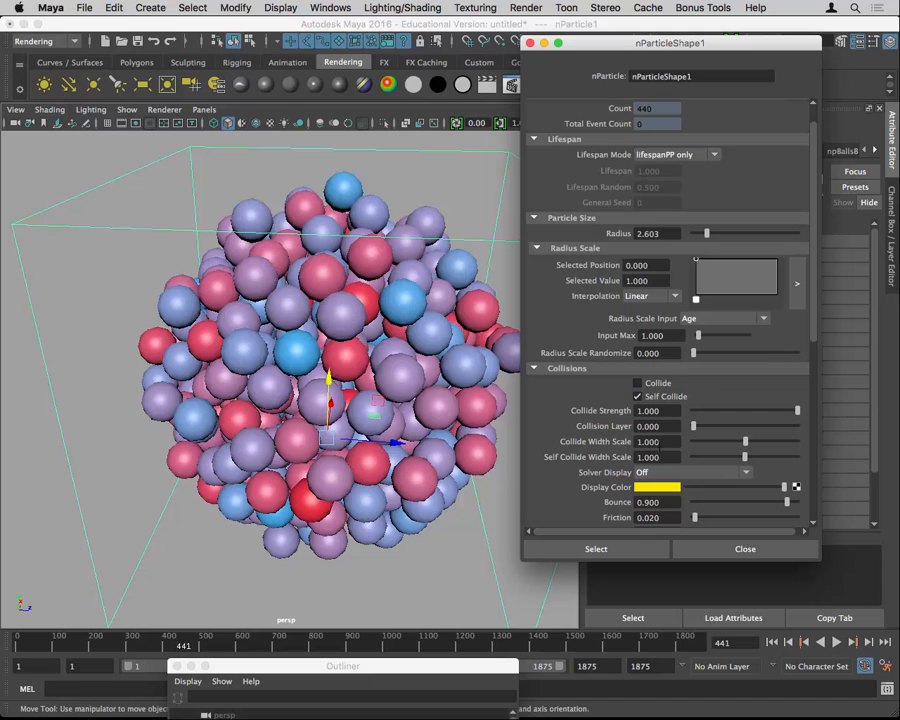
click(650, 384)
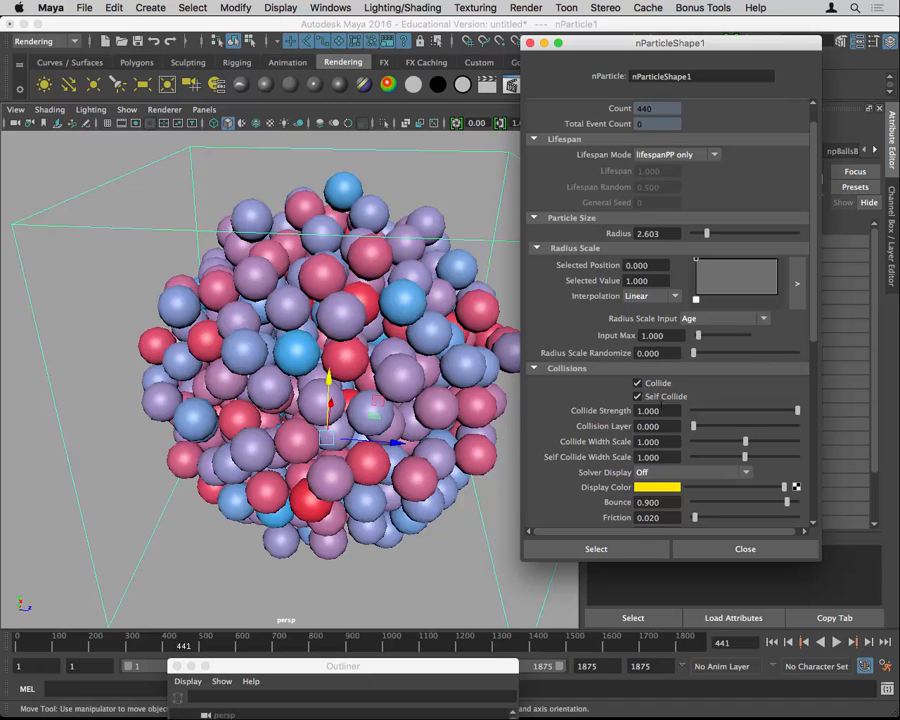
click(656, 398)
click(658, 398)
scroll(815, 331, down, 3)
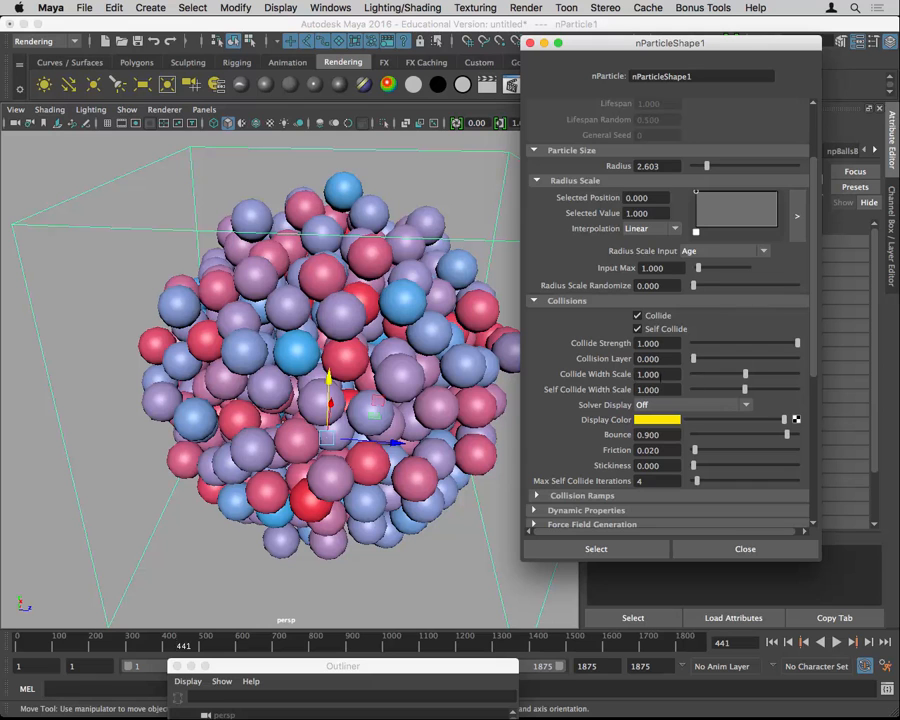
Set the Solver Display to Collision Thickness and the Collide Width Scale to 2.
click(660, 374)
click(684, 404)
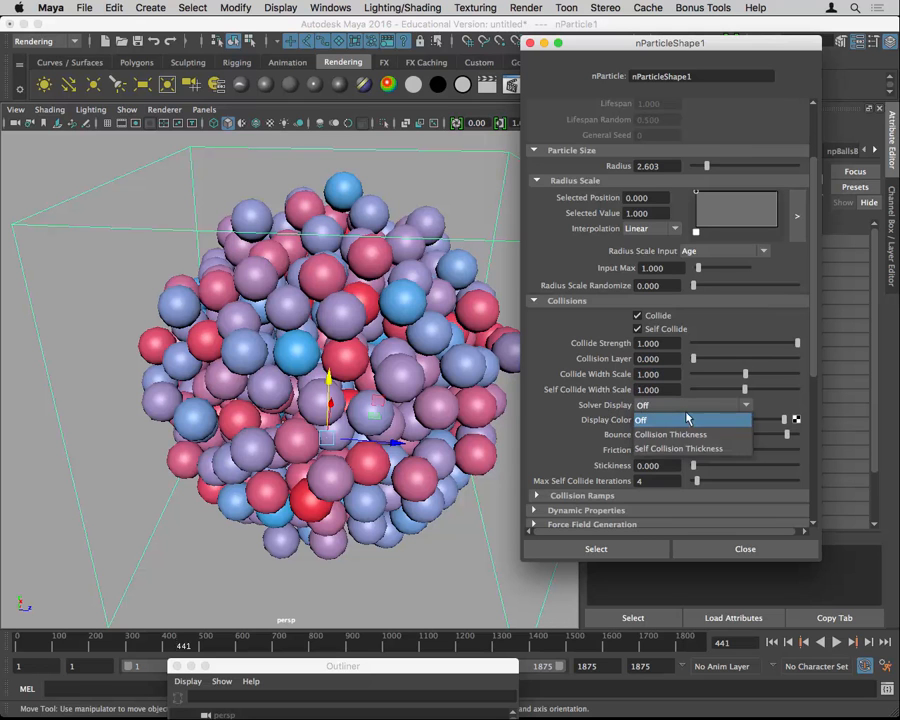
click(655, 436)
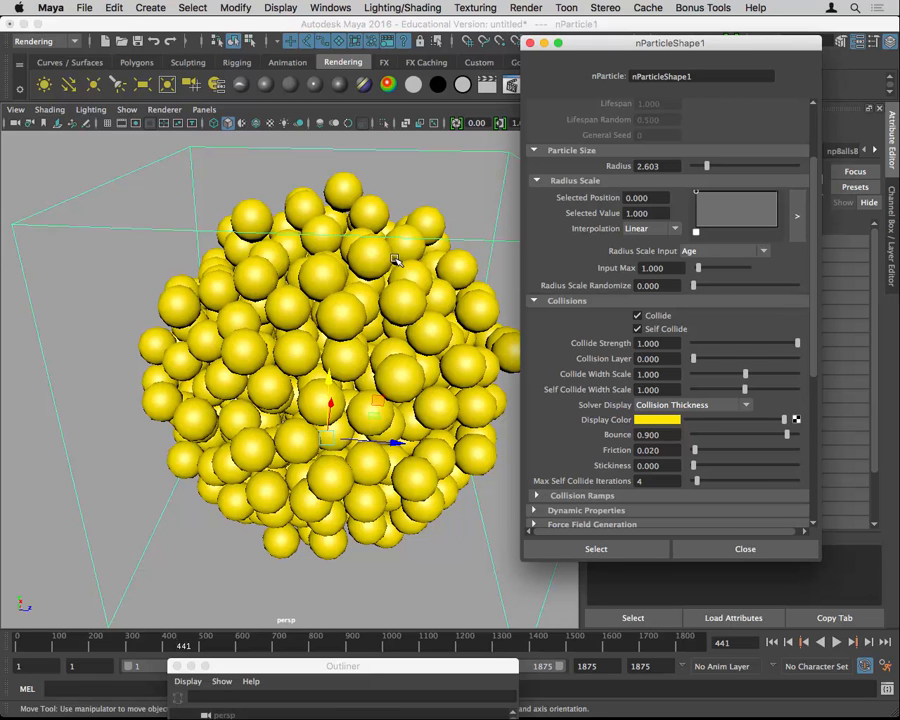
drag(659, 374, 632, 382)
text(2)
key(Return)
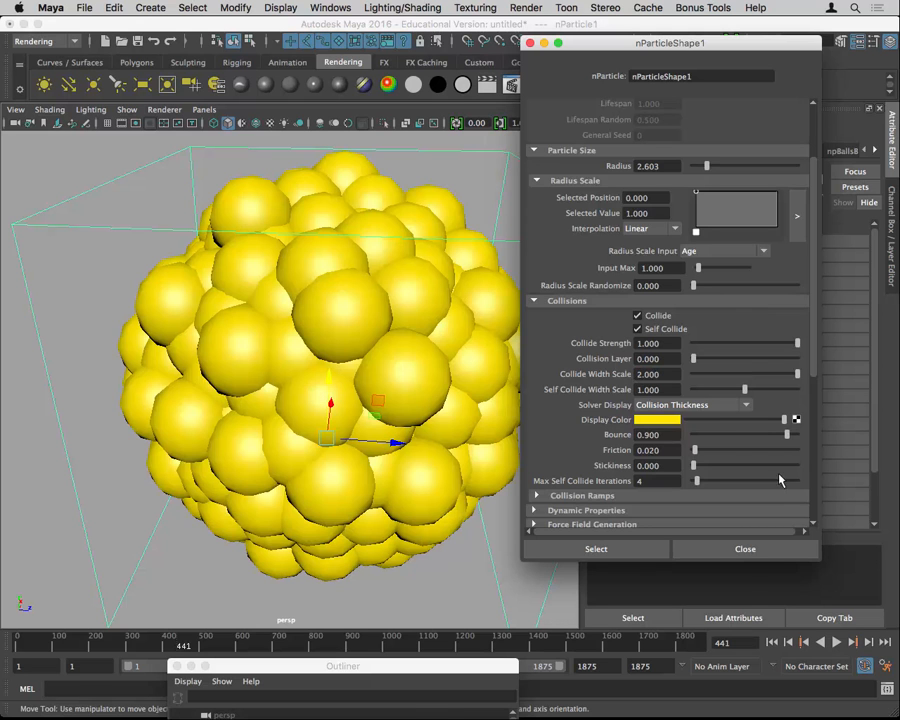
Turn the Solver Display off and replay the simulation to about frame 375, checking the spacing between particles.
click(676, 405)
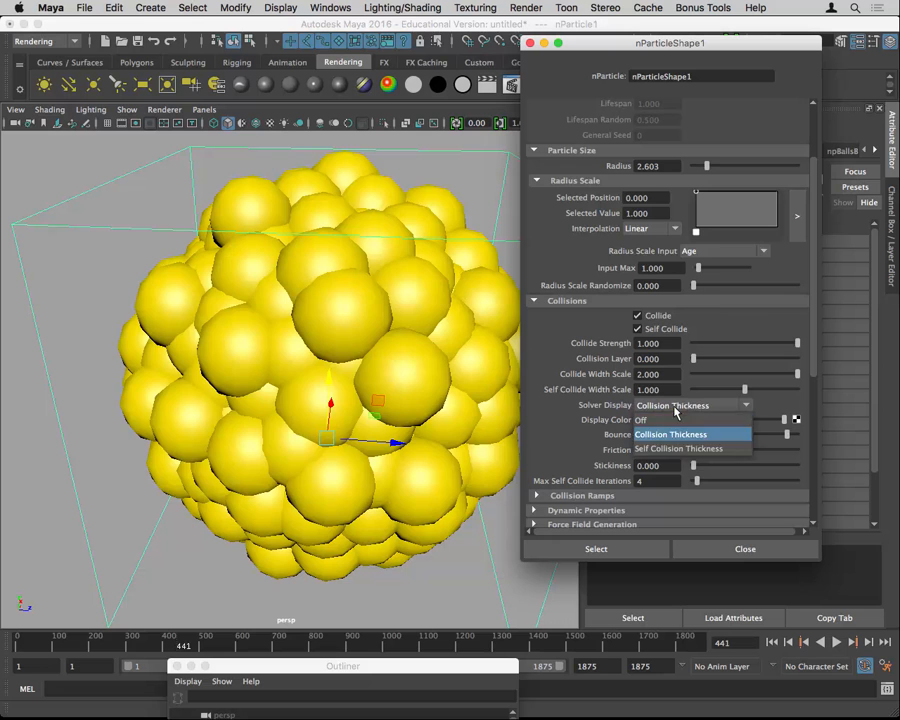
click(676, 420)
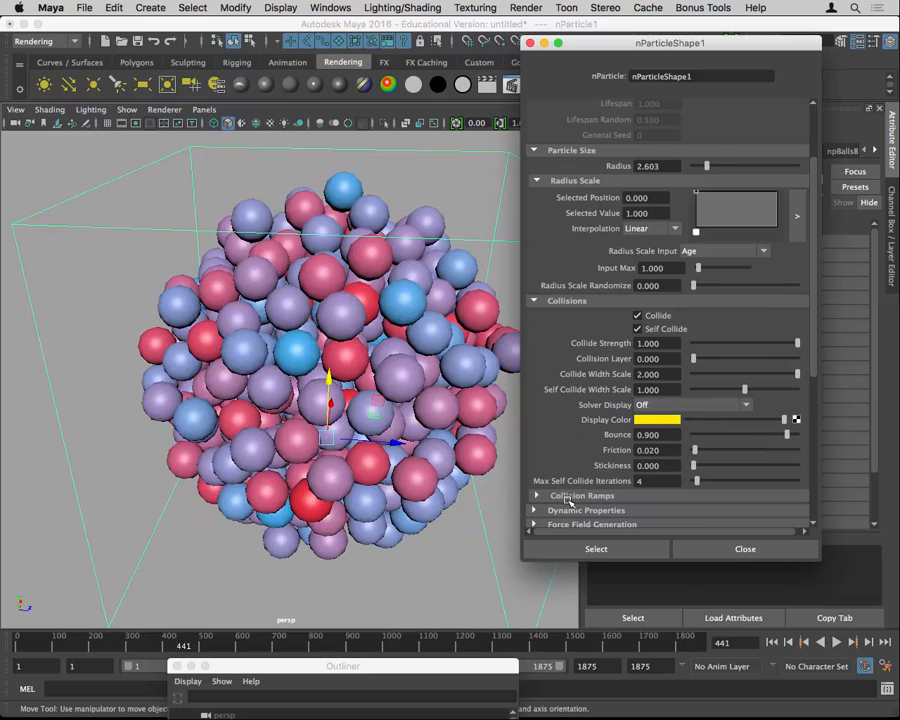
click(778, 642)
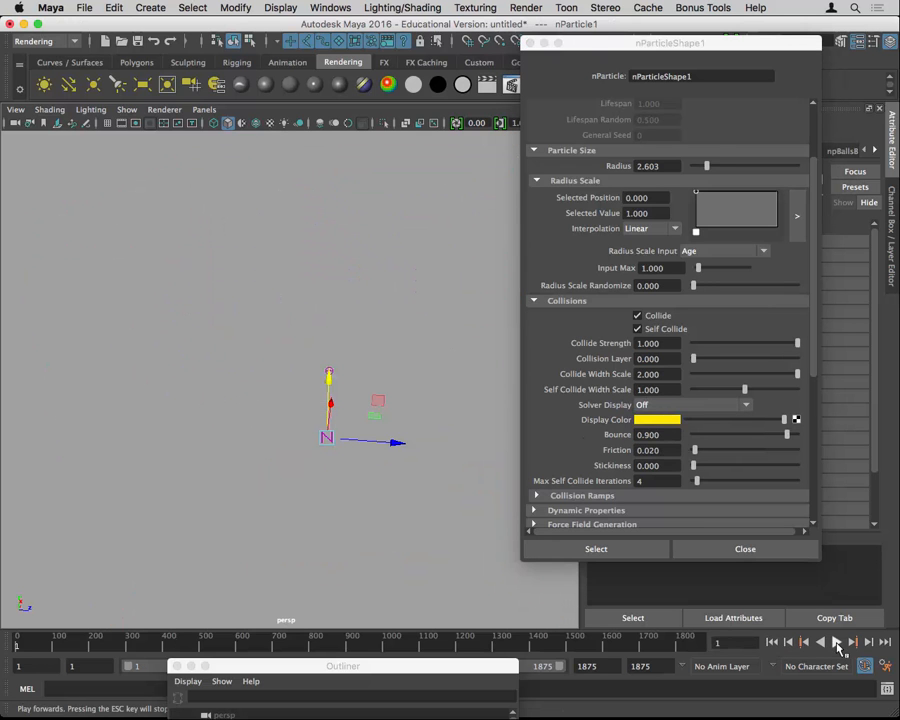
click(836, 643)
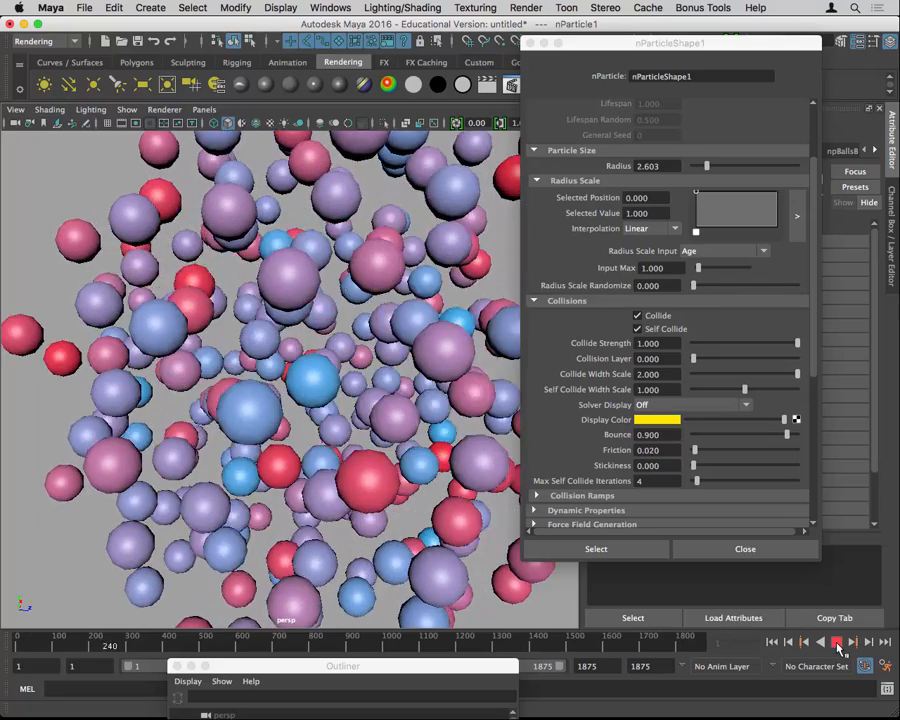
click(836, 643)
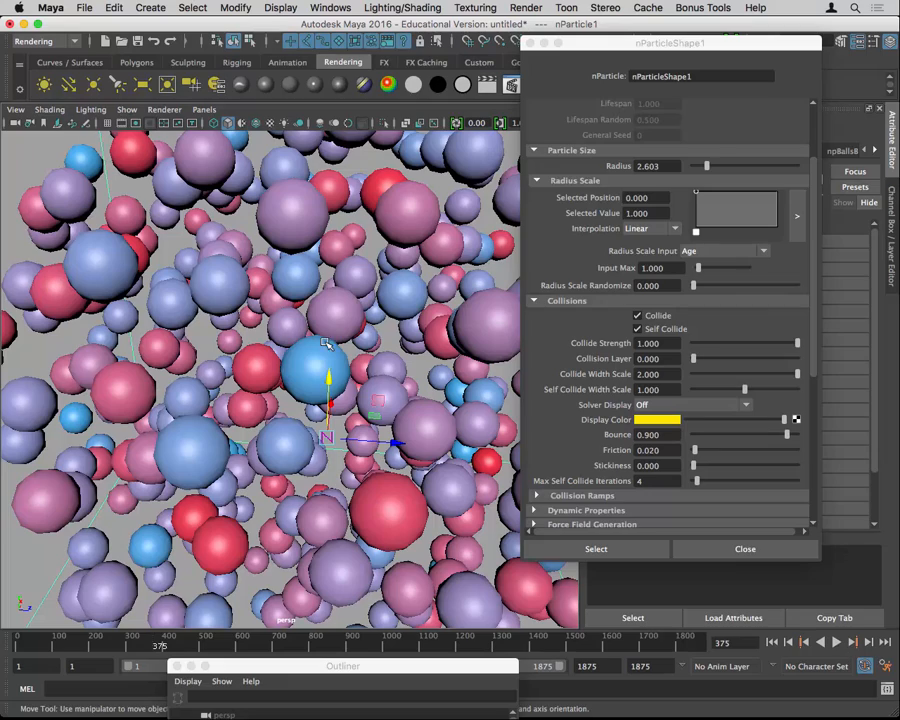
alt+drag(378, 313, 376, 261)
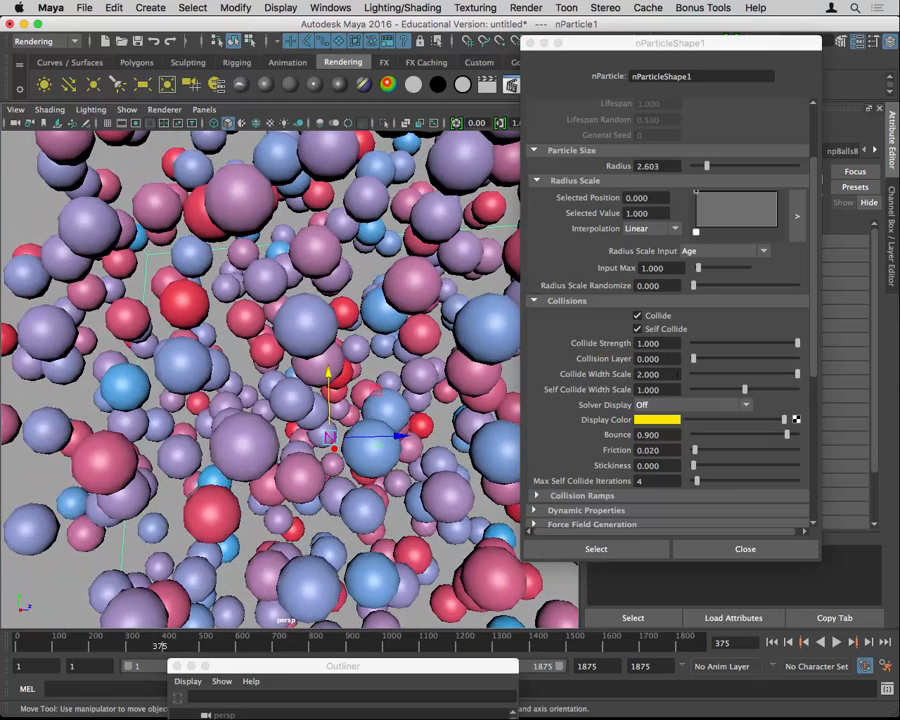
Set the nParticle's Collide Width Scale to 1 and replay the simulation from the start to about frame 341.
double_click(677, 374)
text(1)
key(Return)
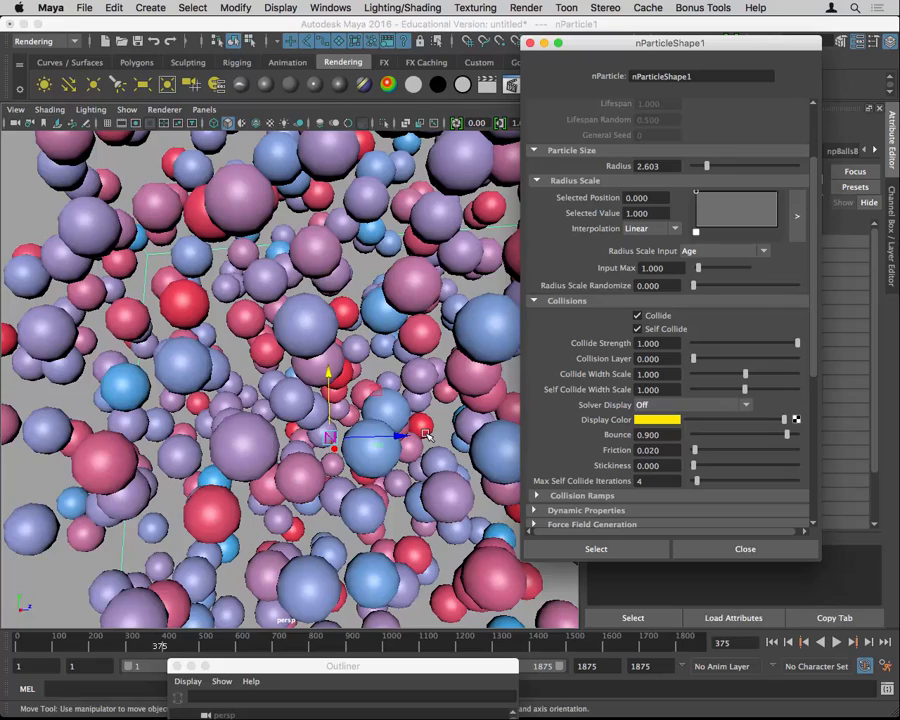
alt+drag(270, 262, 177, 272)
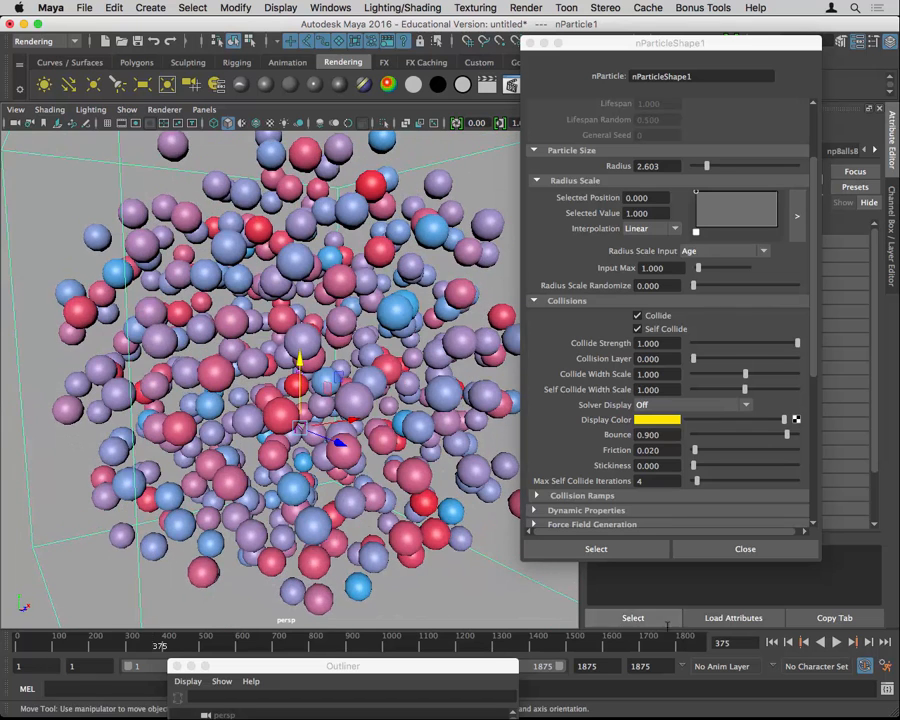
click(771, 642)
click(836, 642)
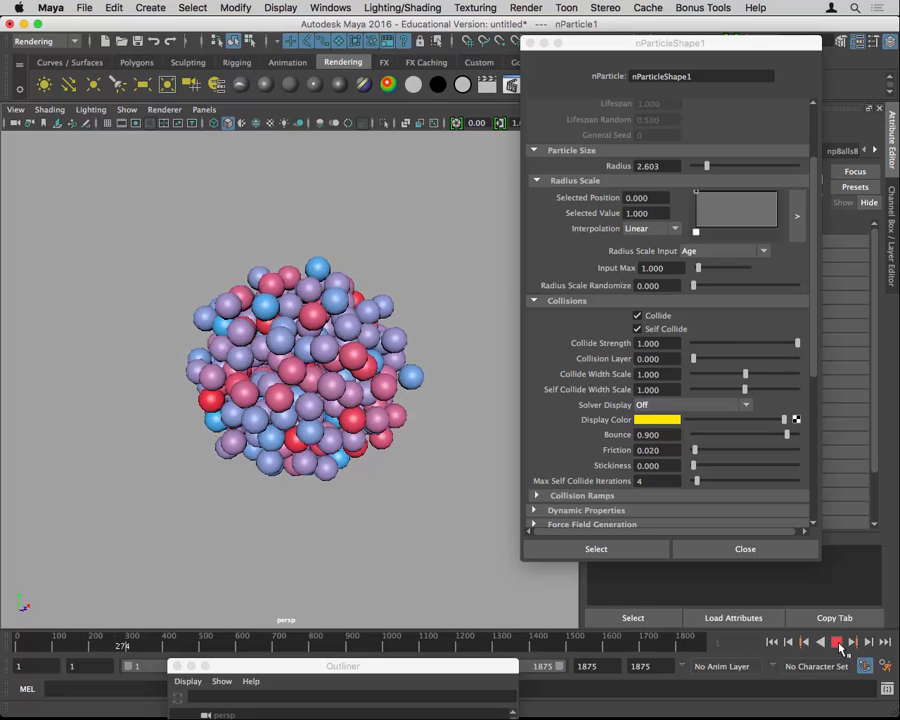
click(836, 642)
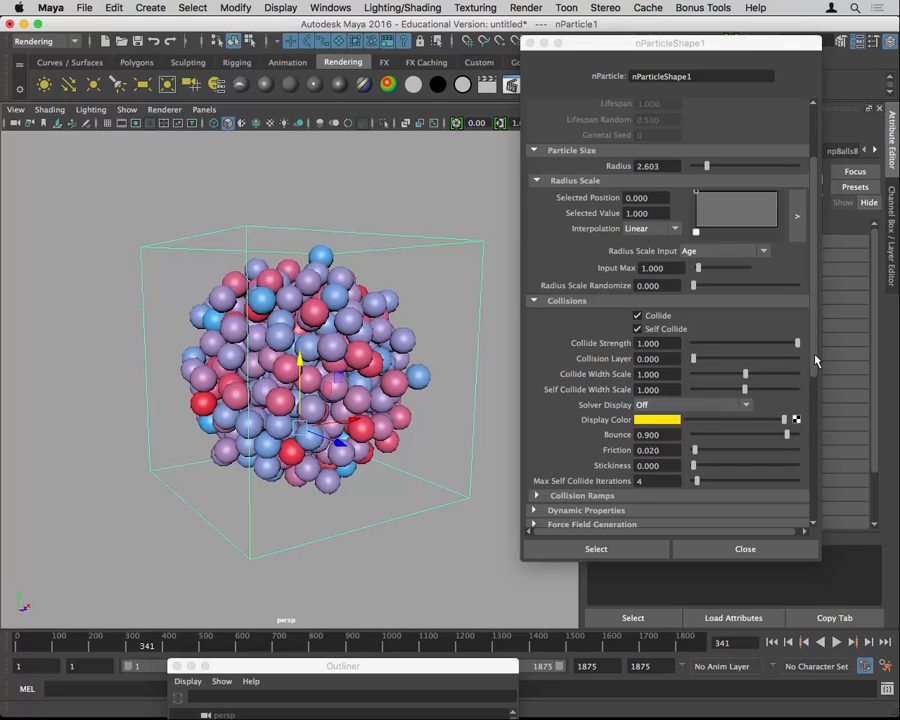
Review the nParticle's remaining Collisions settings, including Stickiness, and its Dynamic Properties, including the gravity, force and Mass Scale options.
drag(814, 358, 812, 474)
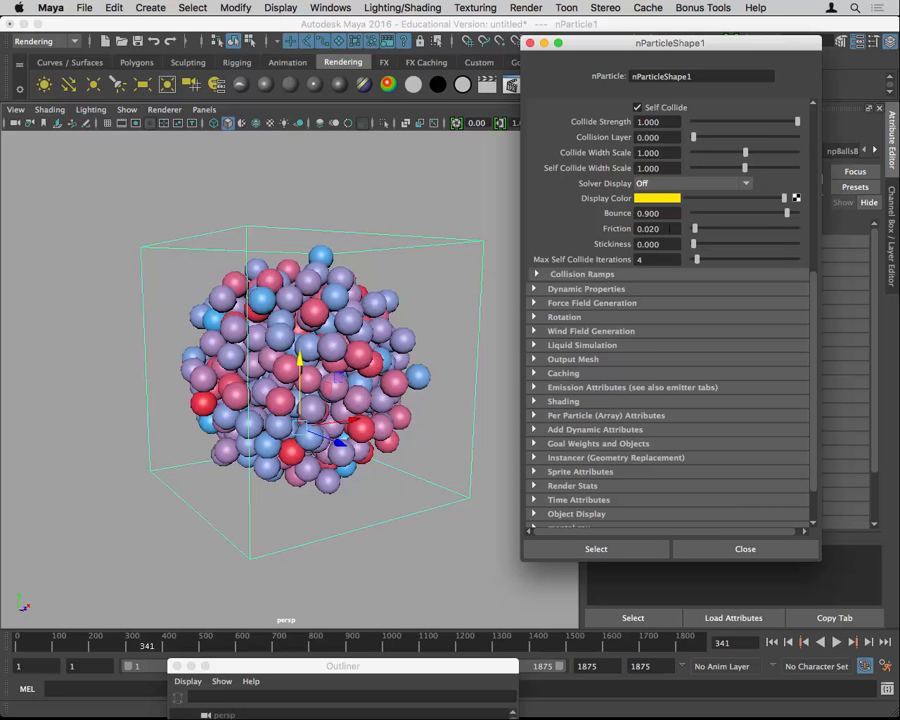
click(648, 244)
click(536, 288)
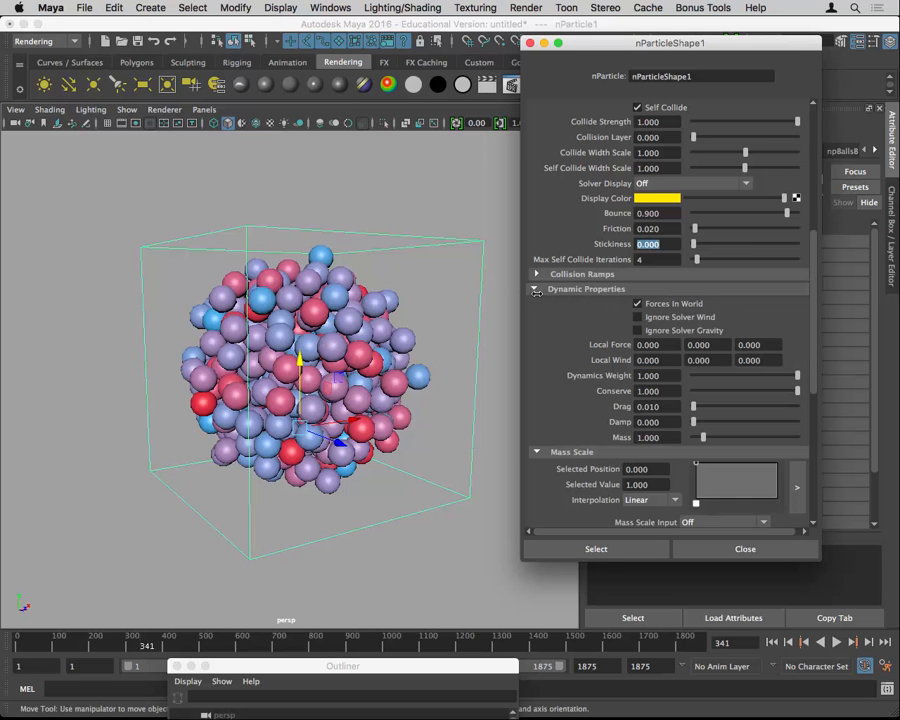
scroll(815, 292, down, 3)
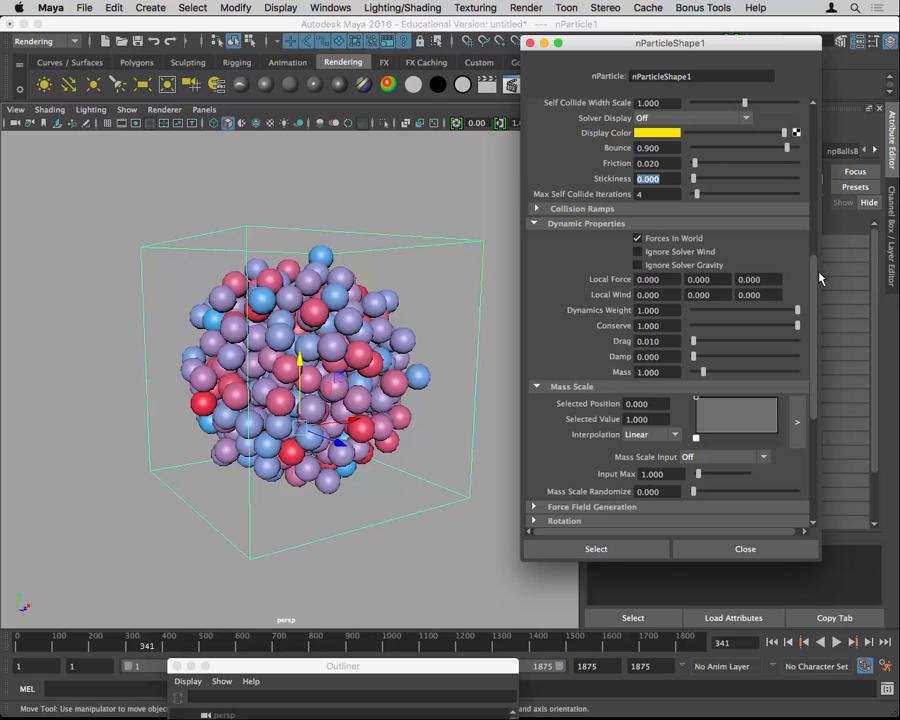
drag(819, 278, 813, 302)
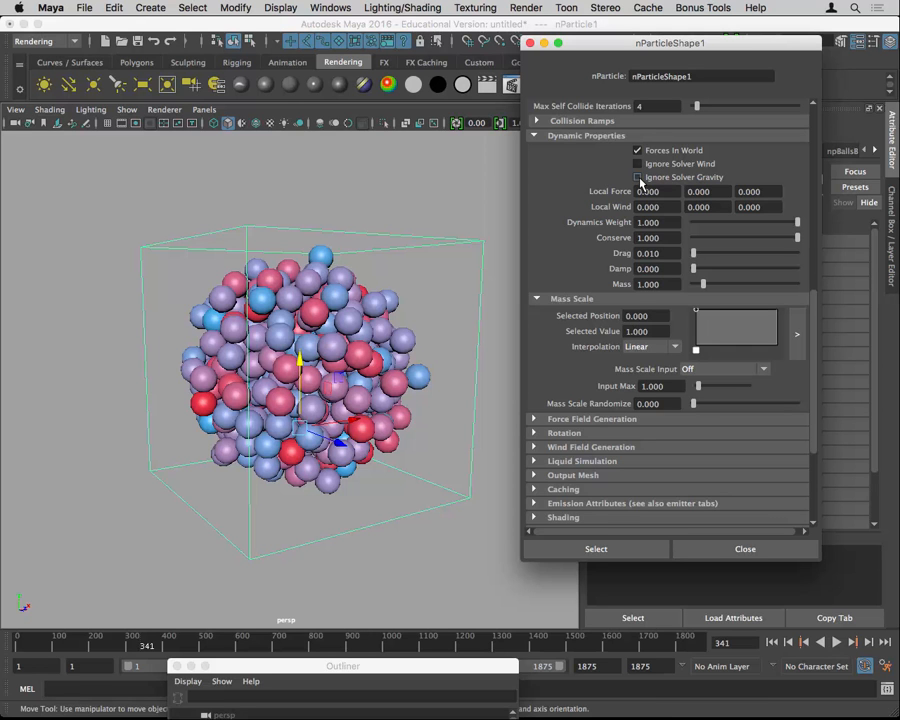
scroll(641, 181, down, 2)
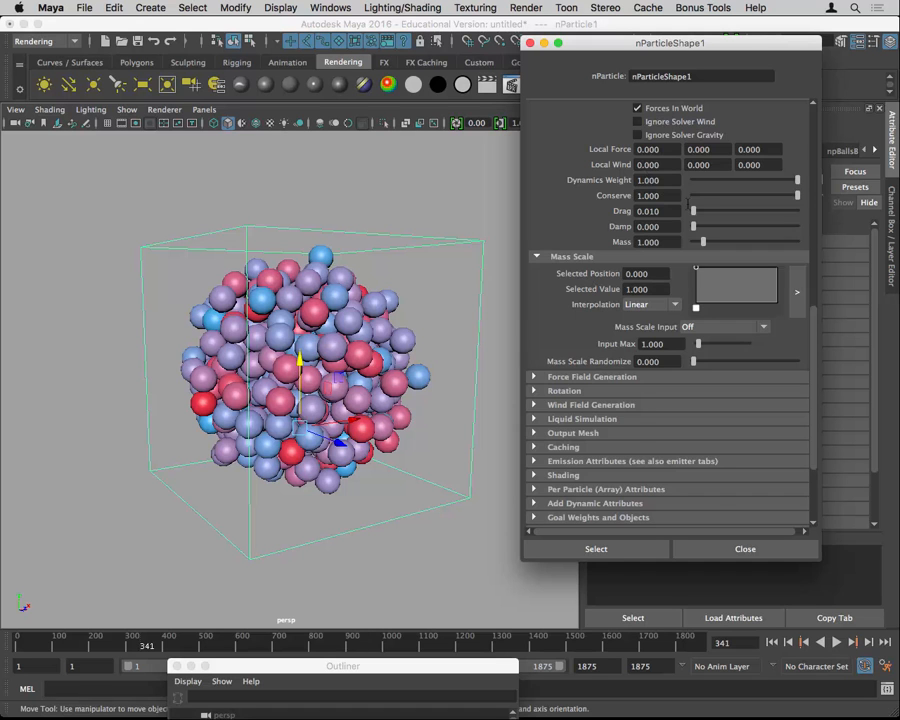
scroll(690, 260, up, 6)
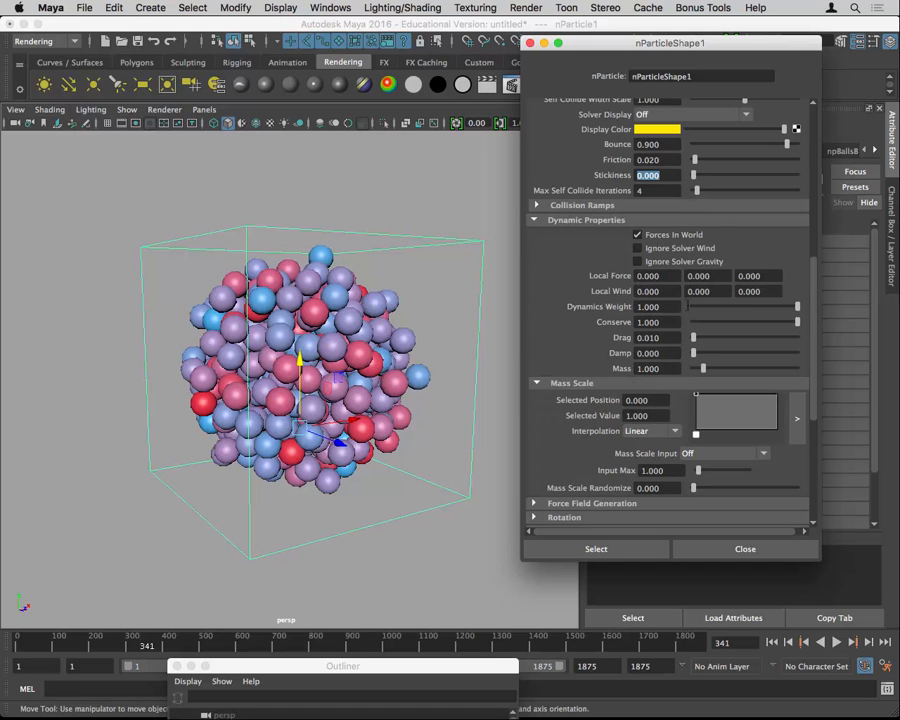
Try lowering the Dynamics Weight to its minimum and replay the simulation from the start to about frame 432.
click(648, 306)
click(692, 308)
click(771, 639)
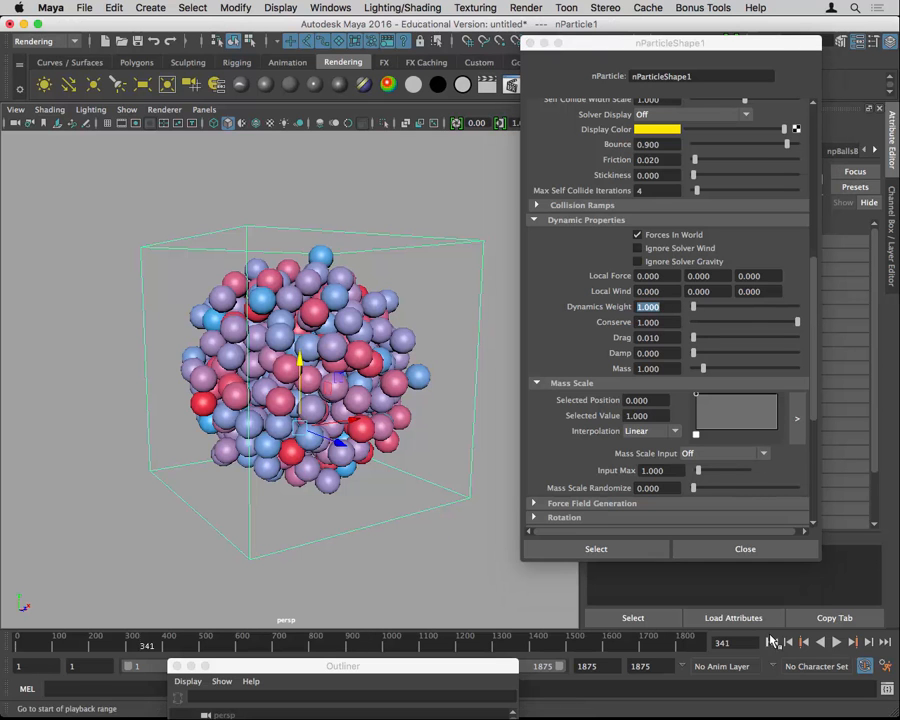
click(771, 639)
click(836, 642)
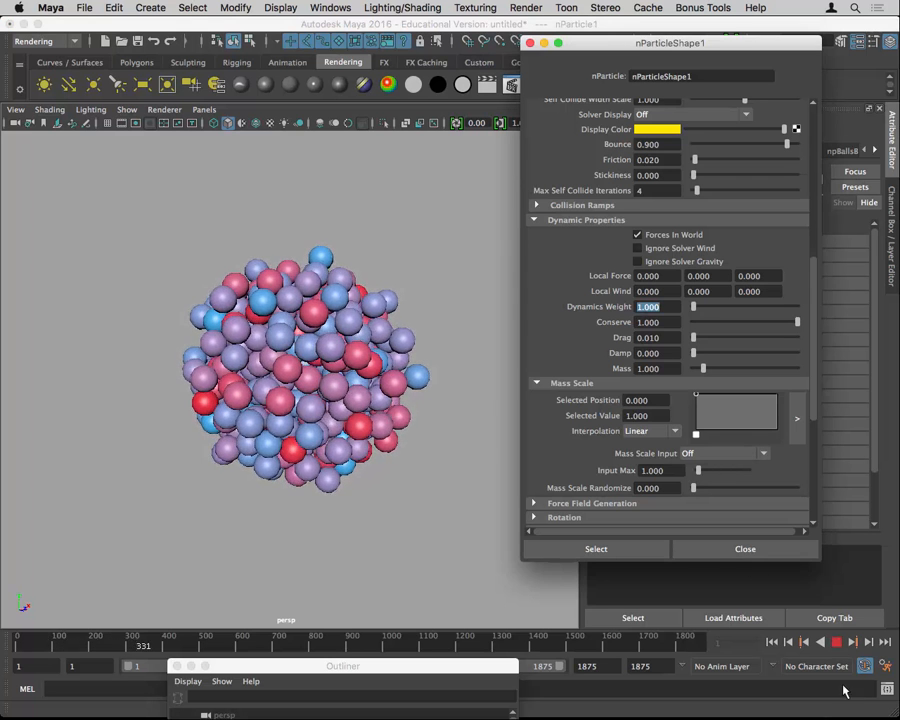
click(836, 642)
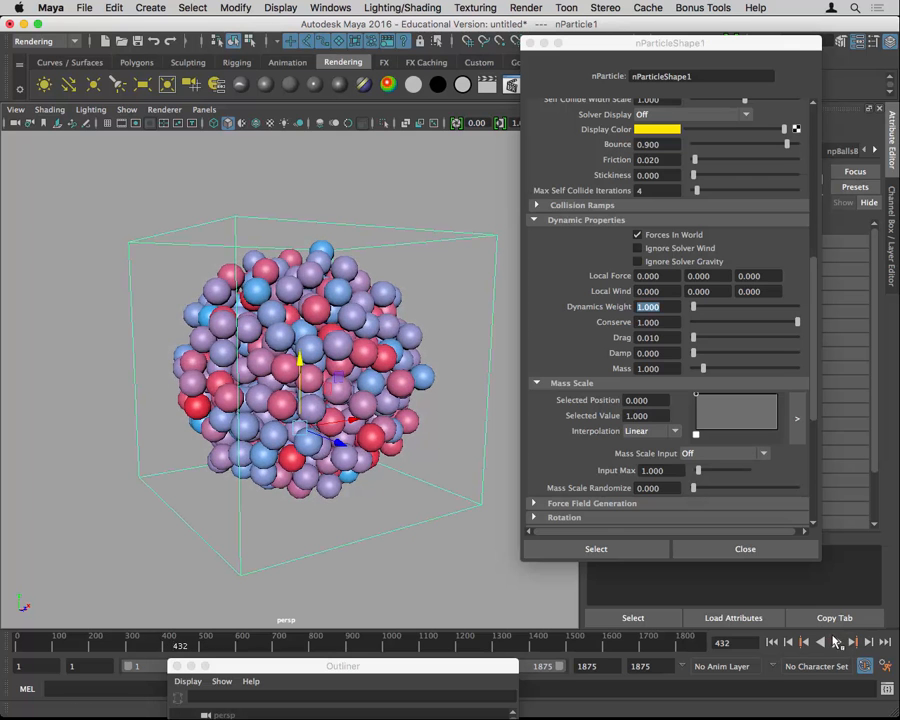
Enter 0 for the Dynamics Weight and replay the simulation from the start to about frame 119.
click(668, 307)
text(0)
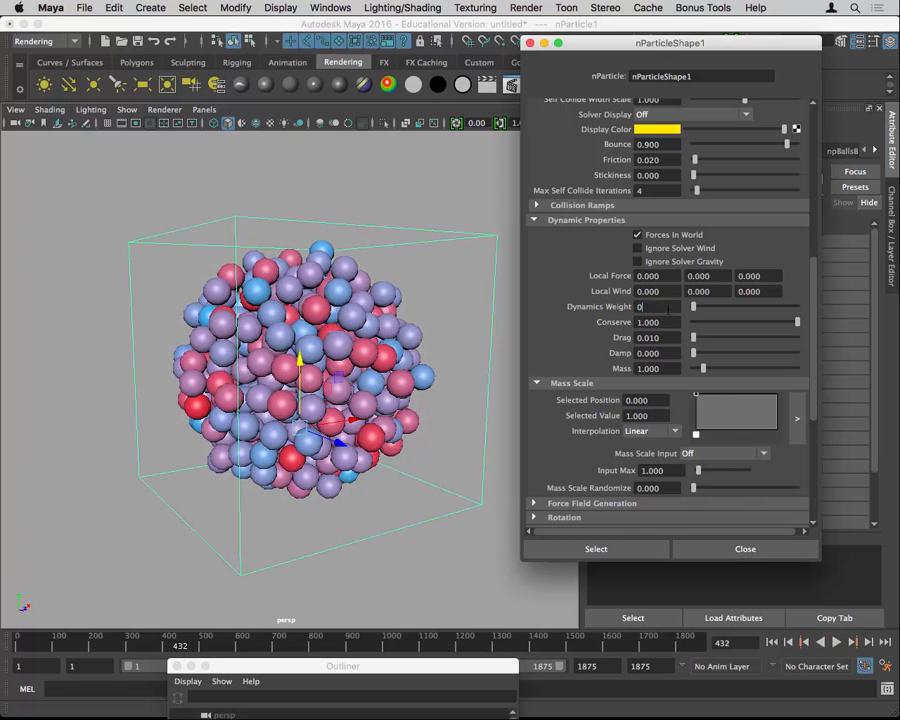
key(Return)
click(772, 642)
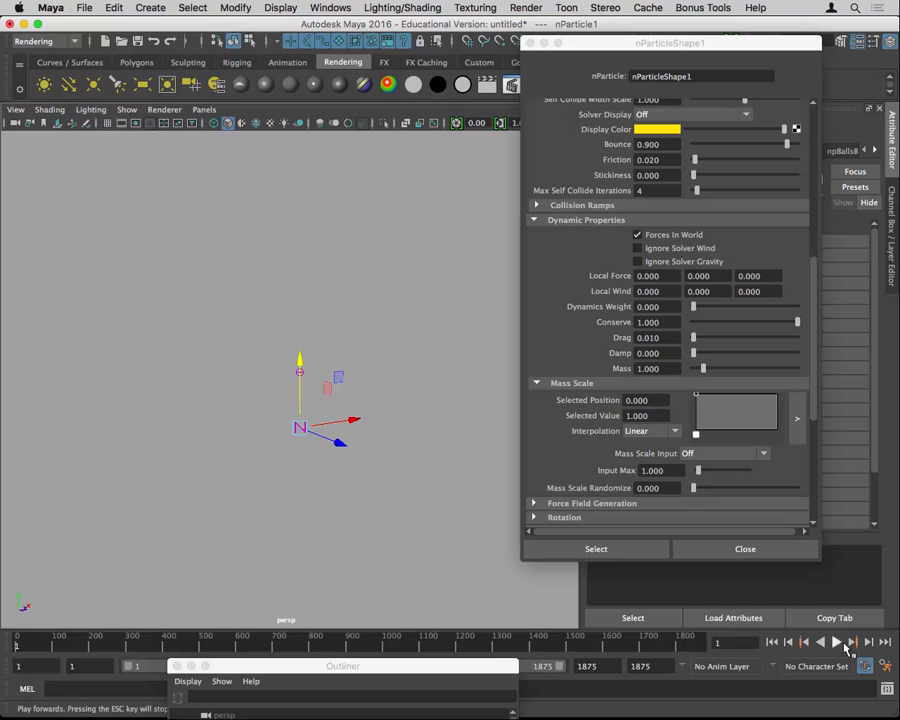
click(837, 644)
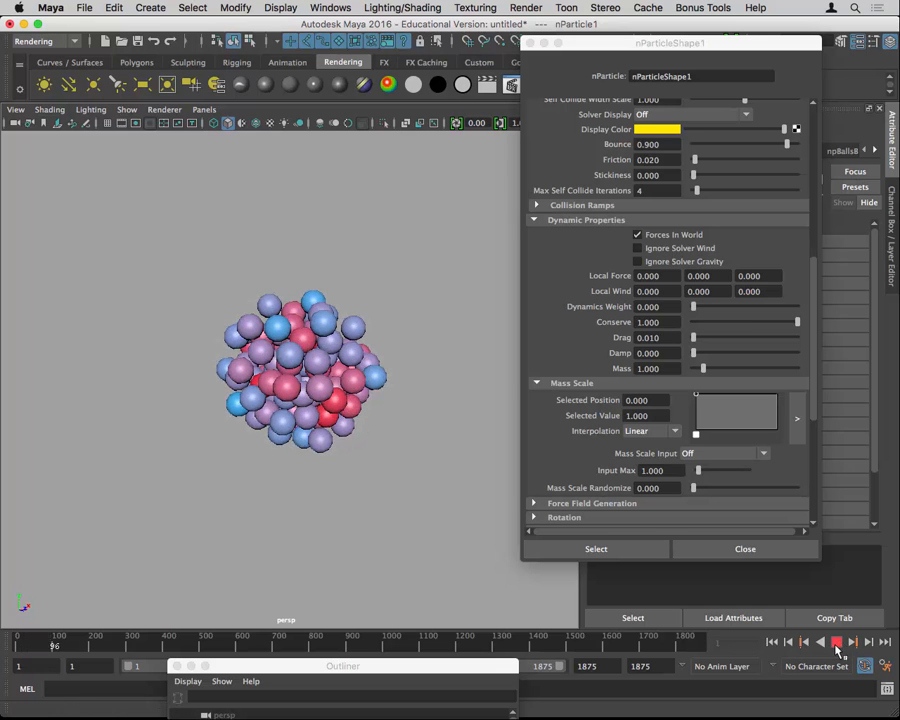
click(837, 644)
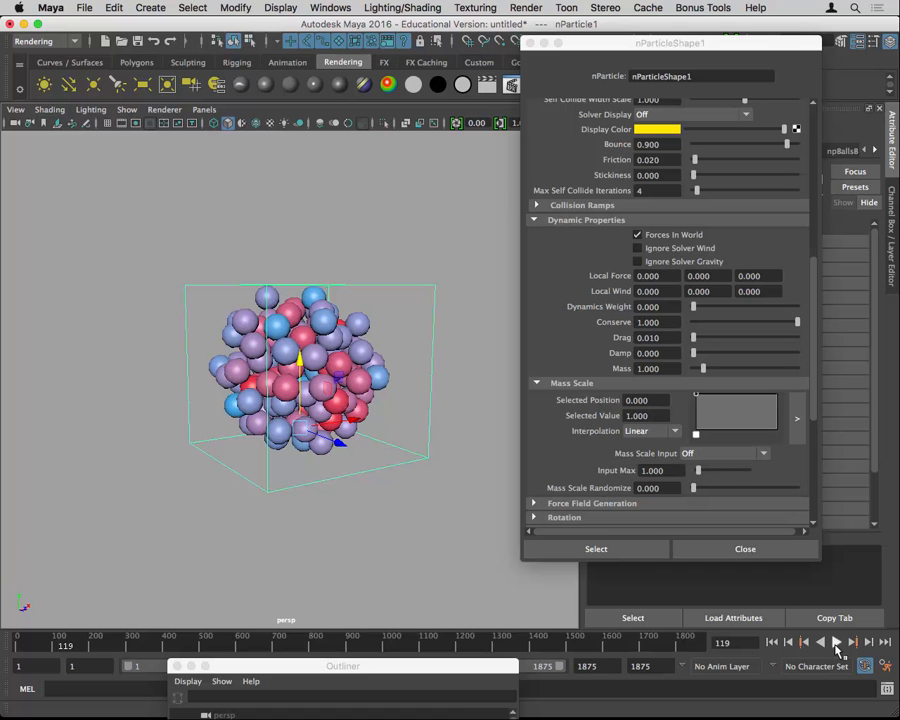
Set the Dynamics Weight to 1 and Conserve to 0.9, and replay the simulation to about frame 138.
click(648, 306)
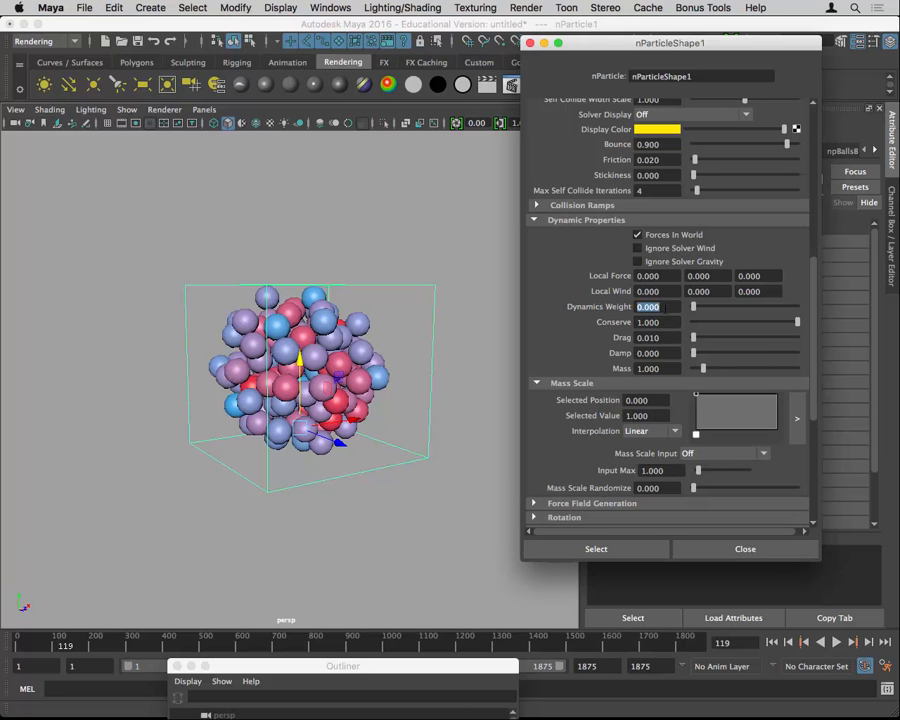
text(1)
key(Return)
double_click(659, 322)
text(0.9)
key(Return)
click(771, 642)
click(837, 642)
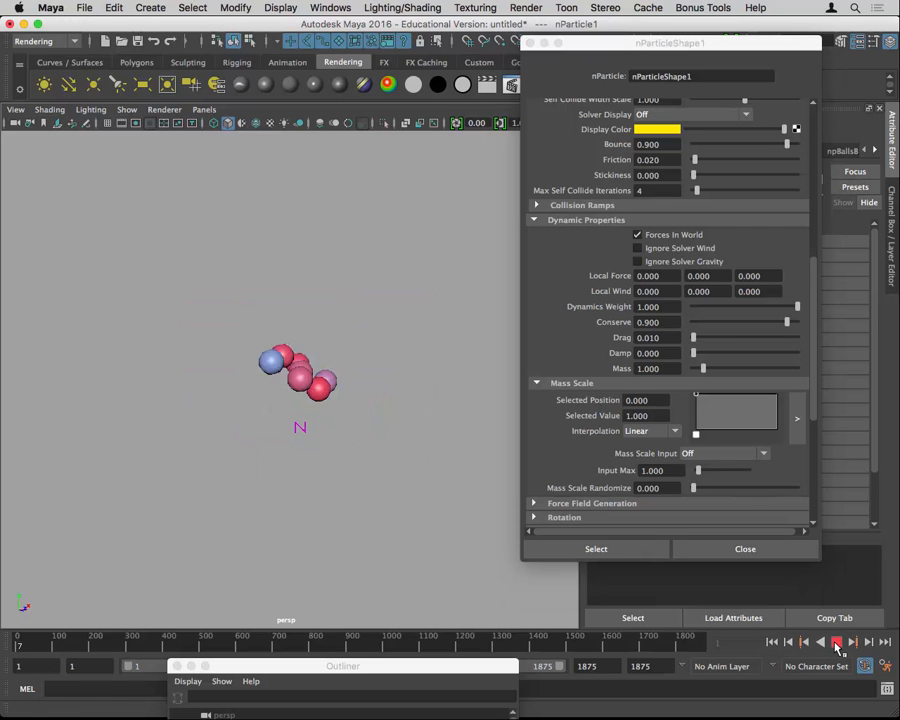
click(837, 642)
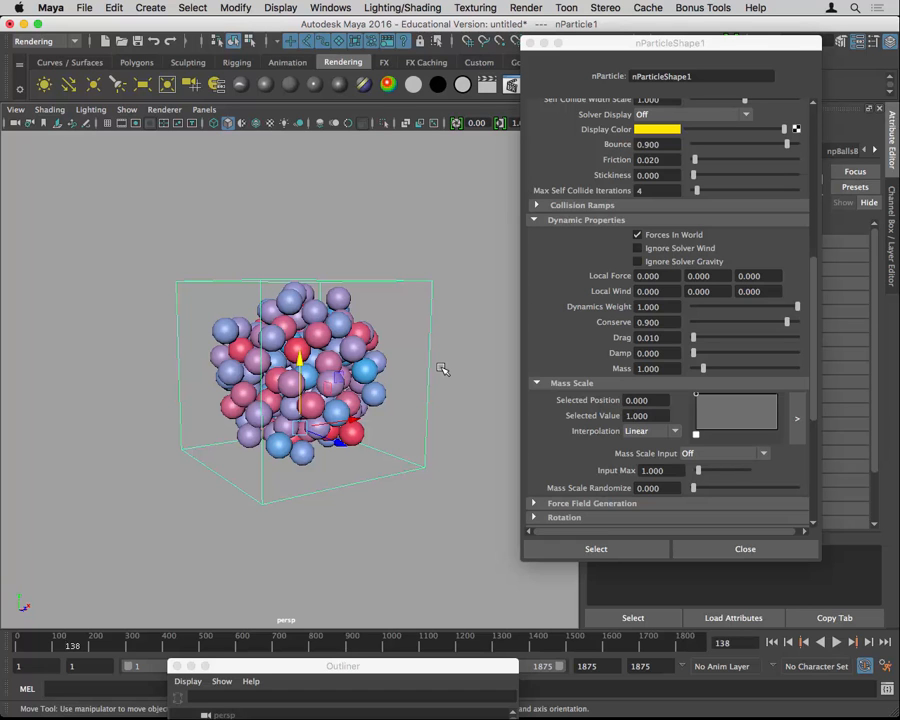
Set Conserve to 1 and review the Drag and Damp values.
double_click(676, 322)
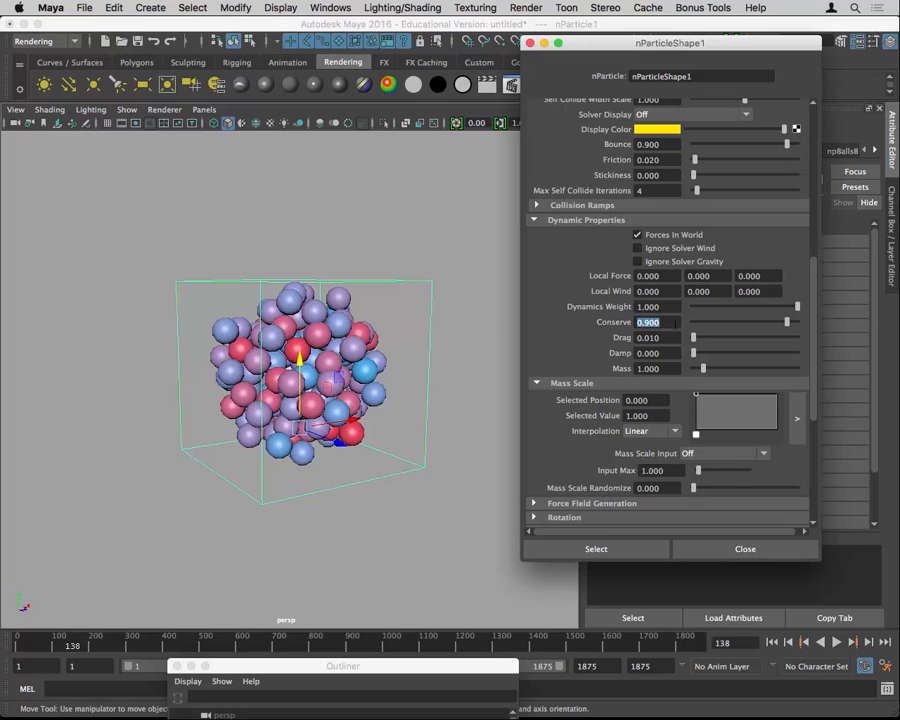
text(1)
key(Return)
key(Tab)
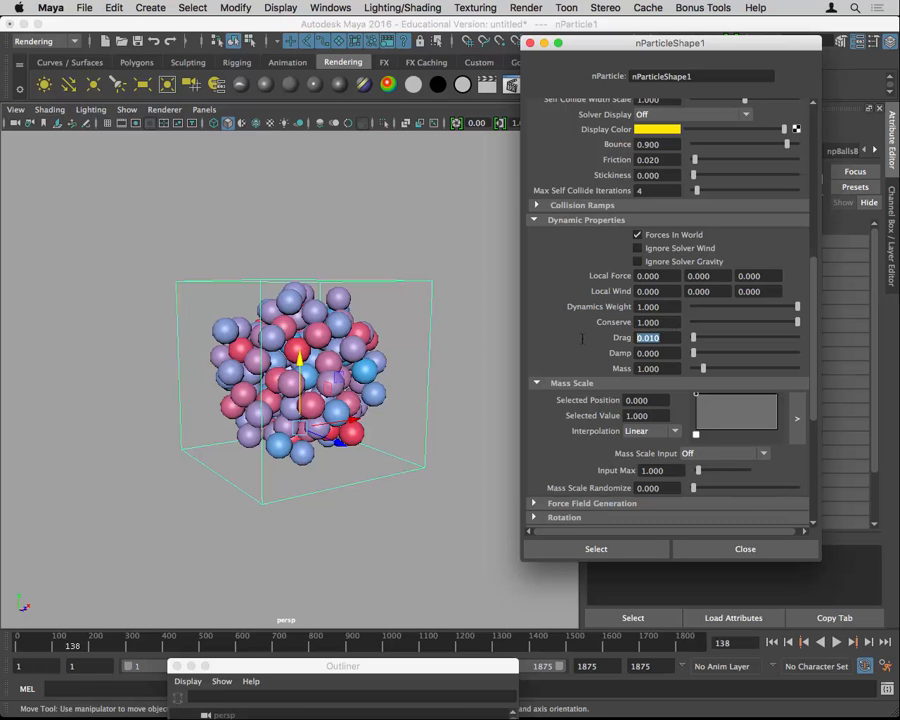
click(650, 353)
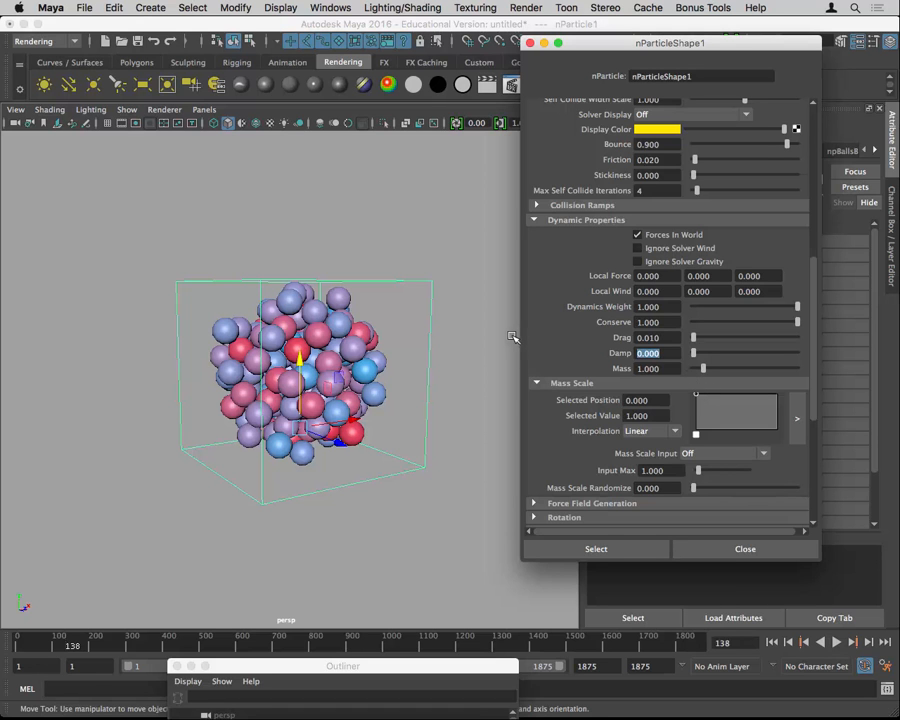
Rewind the simulation to frame 1 and delete the particle emitter from the scene.
alt+drag(300, 285, 342, 365)
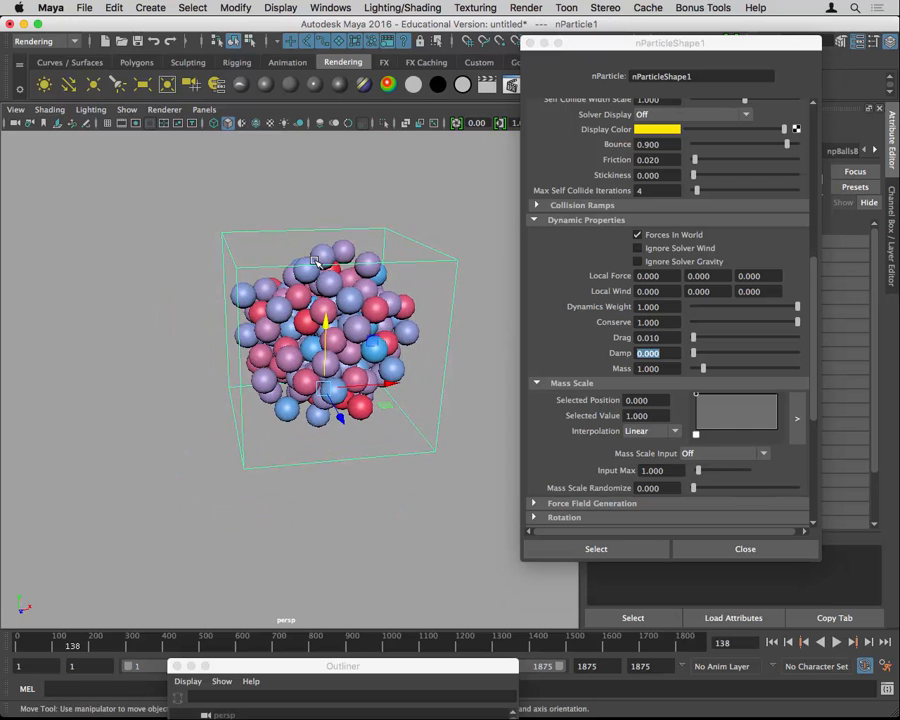
click(772, 642)
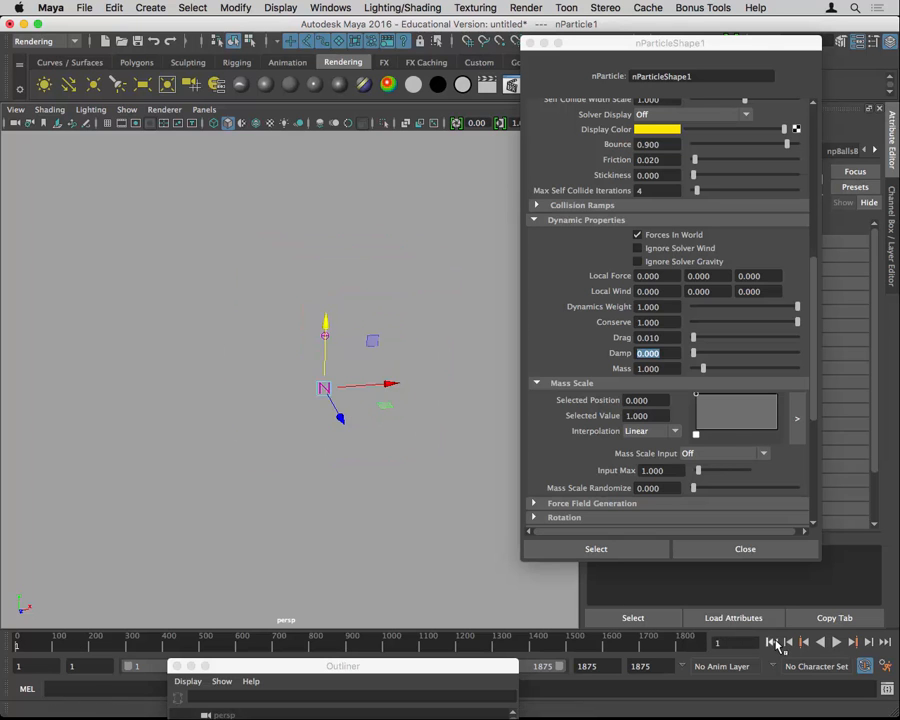
alt+drag(315, 446, 401, 425)
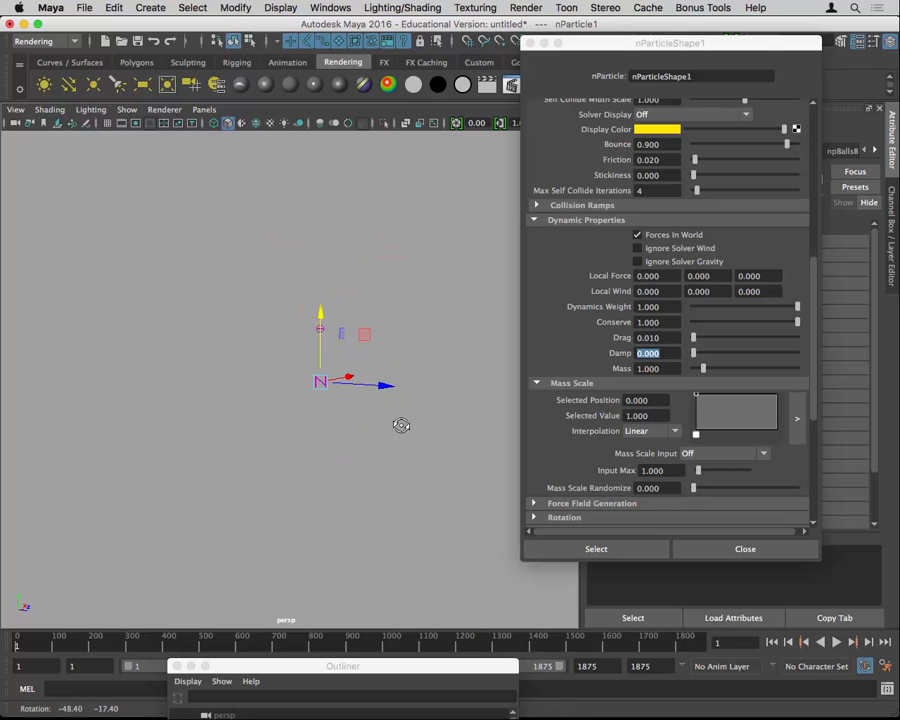
click(255, 297)
drag(269, 293, 335, 332)
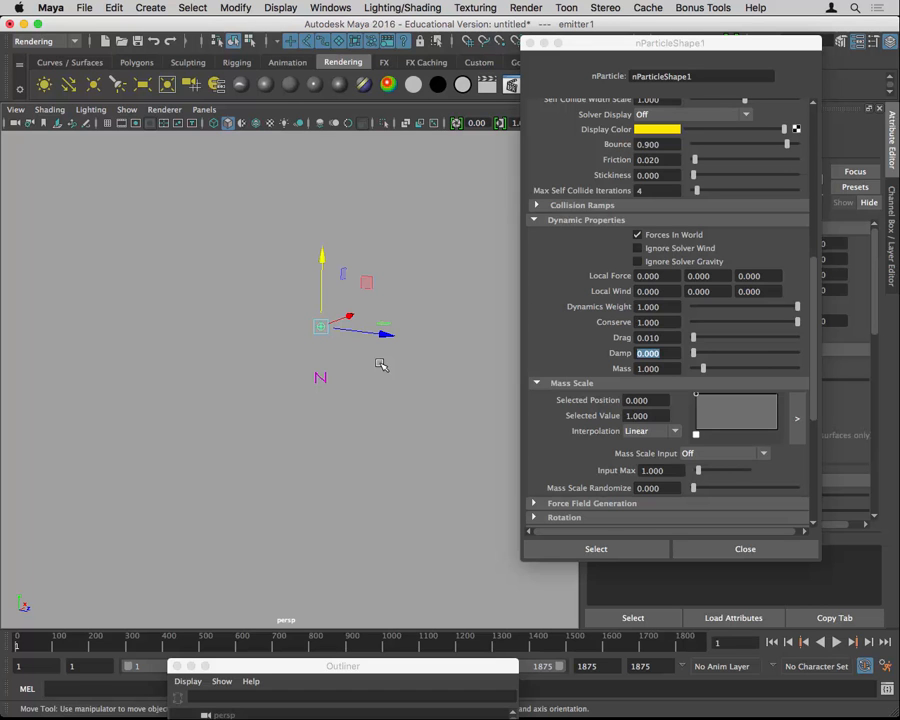
drag(218, 214, 407, 338)
click(407, 338)
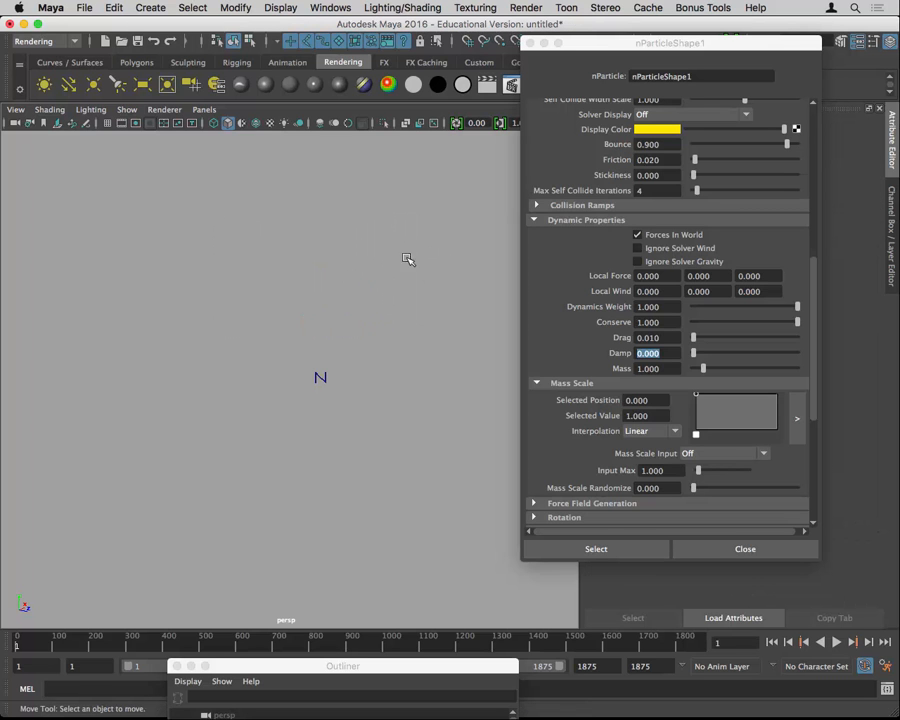
Close the nParticleShape1 attribute window and delete nParticle1 through the Outliner.
click(530, 43)
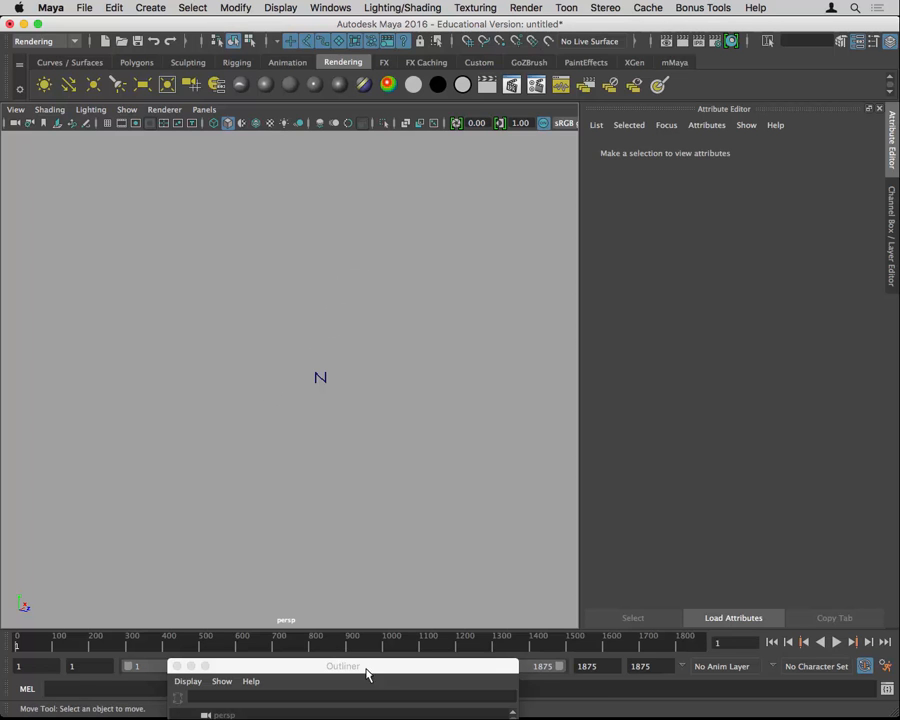
drag(366, 668, 626, 89)
click(500, 197)
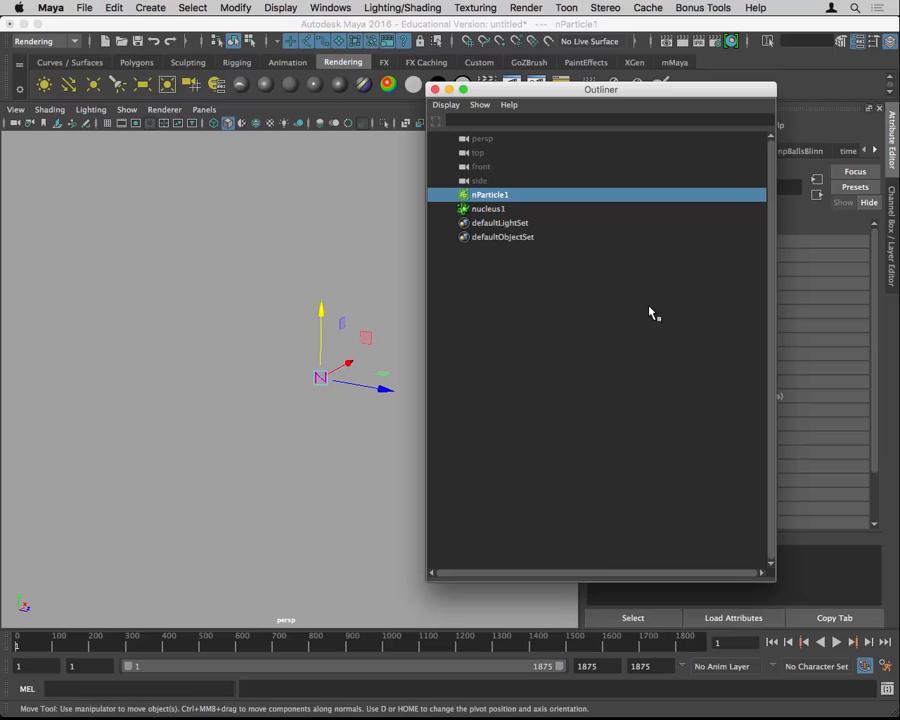
key(Delete)
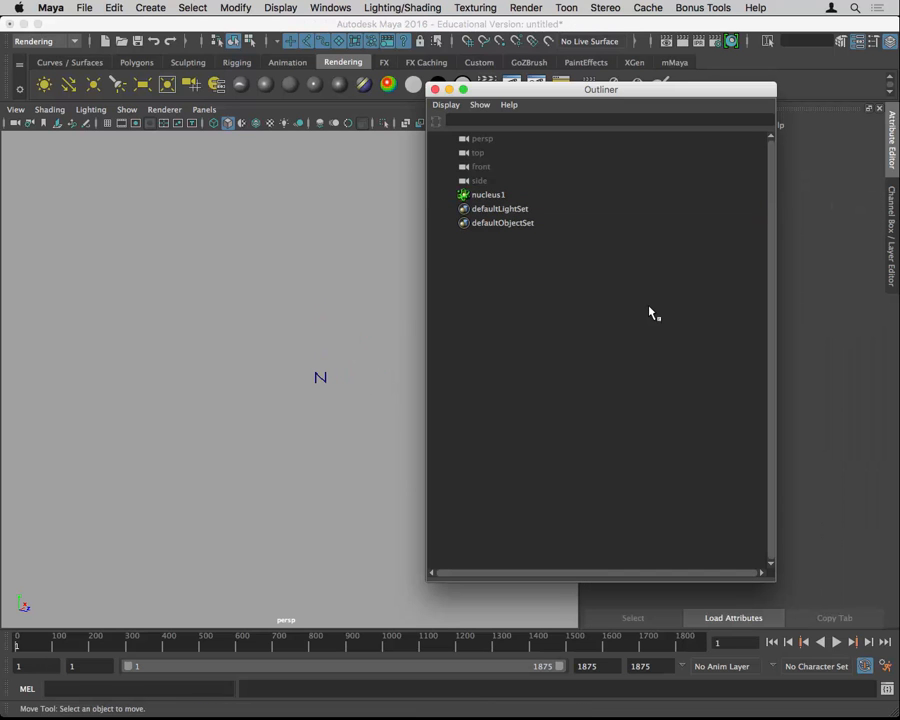
Check that the default nParticle type is Balls and open the options for creating a new nParticle emitter.
key(space)
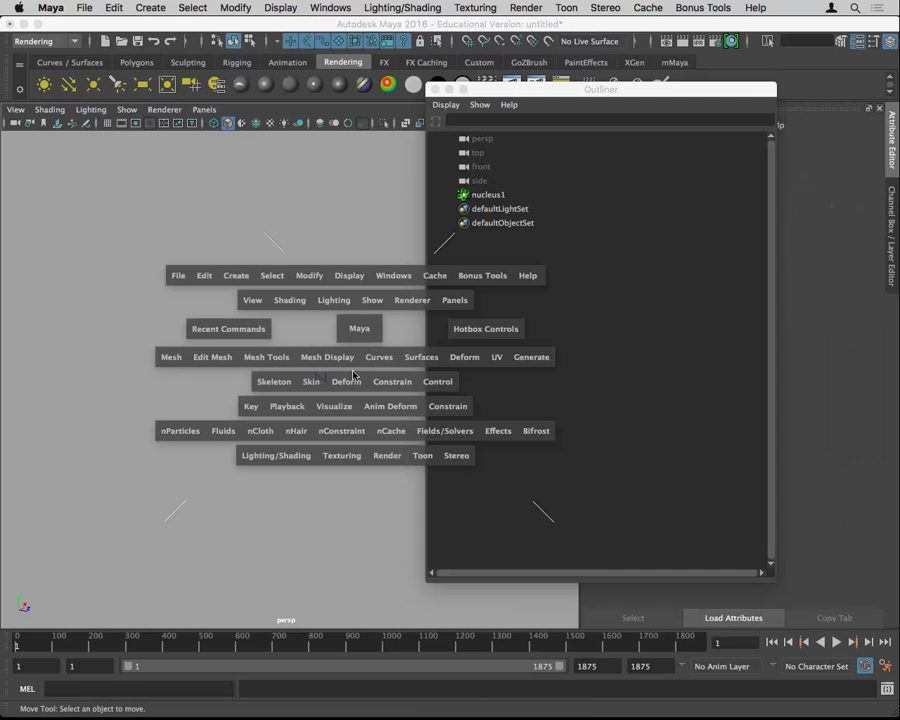
click(185, 435)
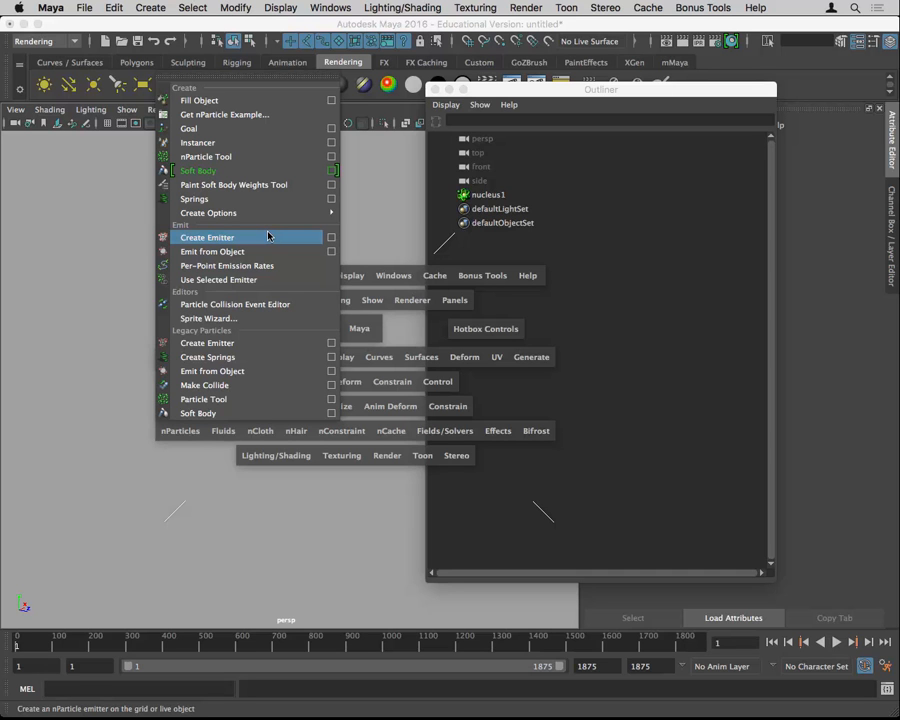
mouse_move(268, 217)
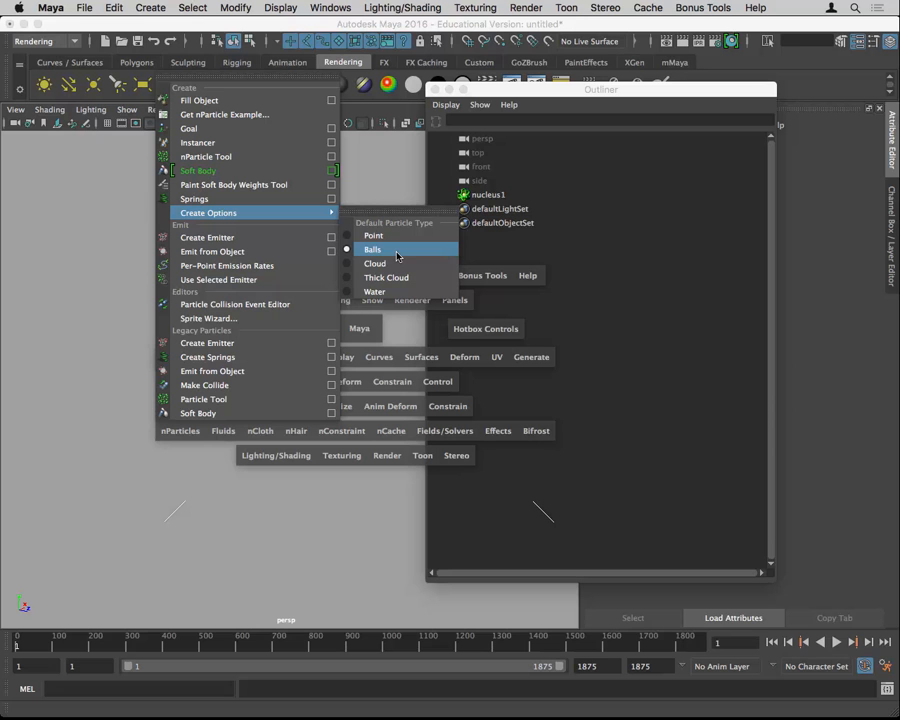
click(331, 240)
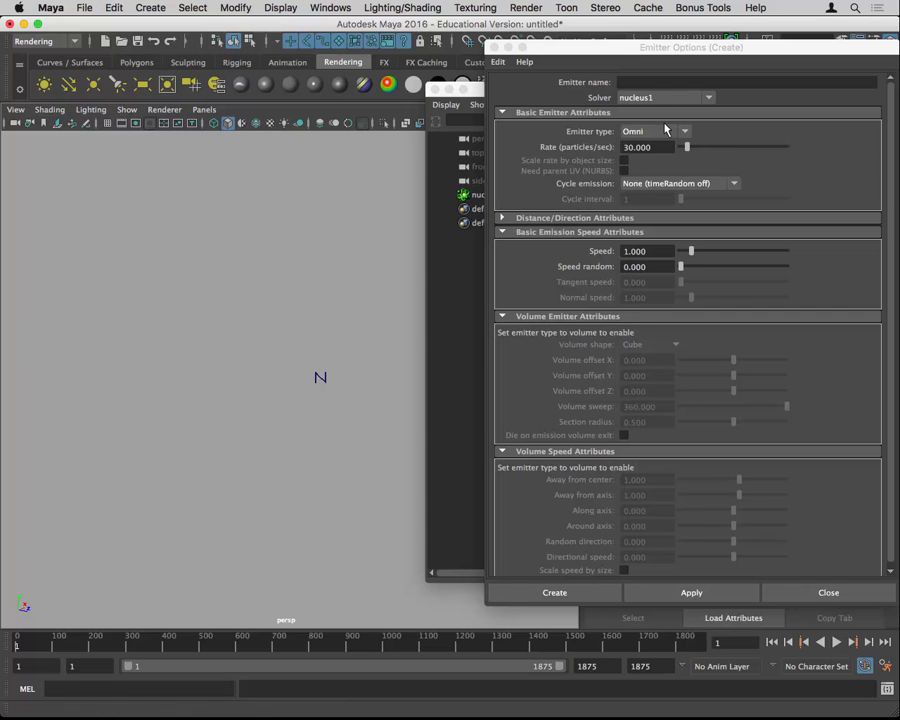
Create the nParticle emitter with the name tumour_growth and move the Outliner clear of the viewport.
click(648, 82)
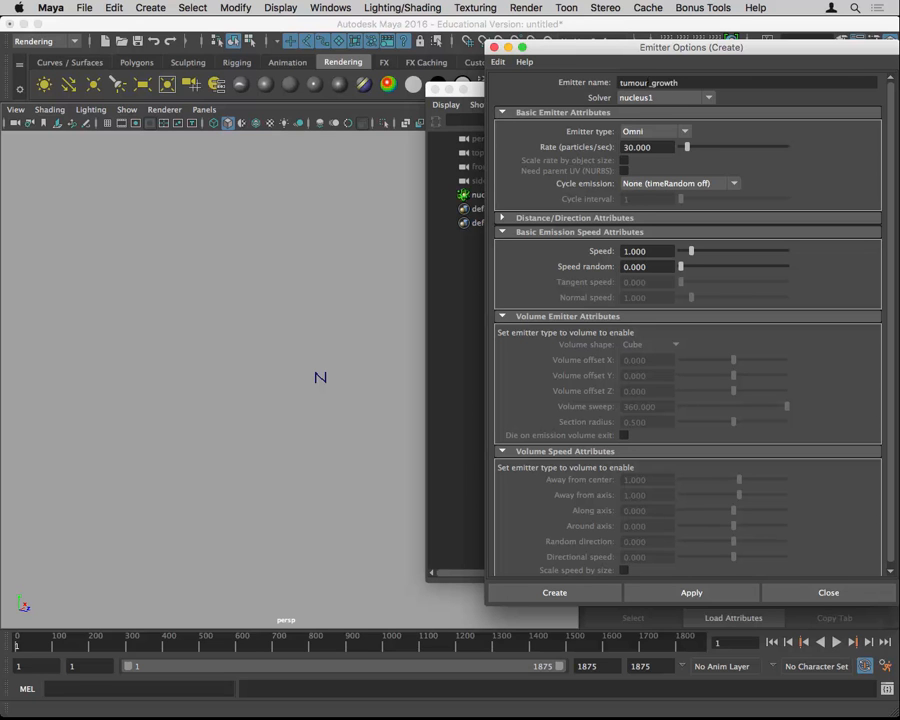
click(556, 593)
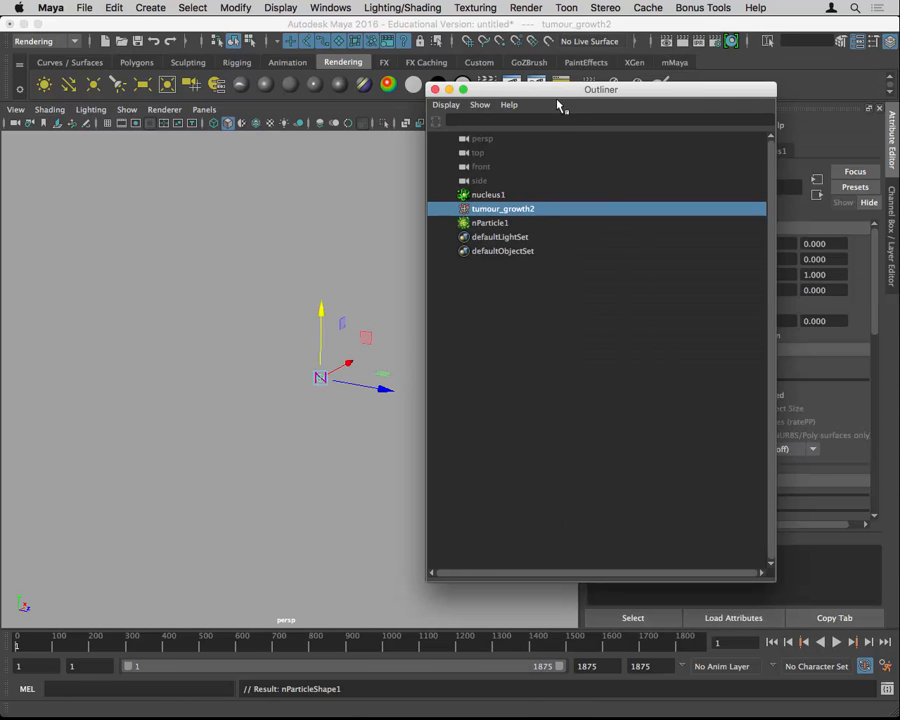
drag(558, 91, 736, 120)
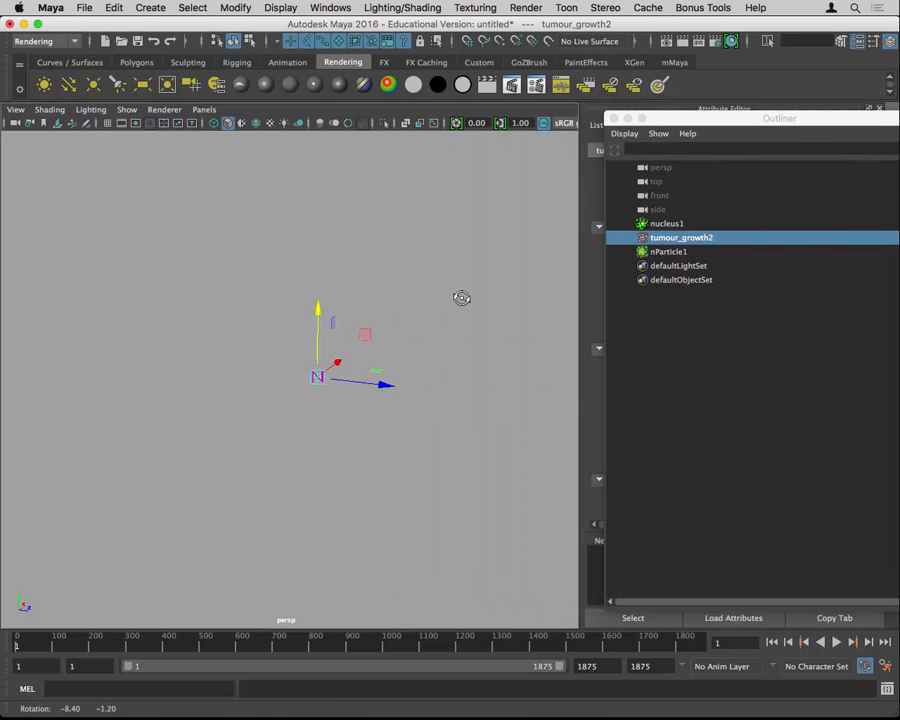
Frame the new emitter and play the simulation briefly to inspect the particles it emits.
click(108, 123)
click(108, 123)
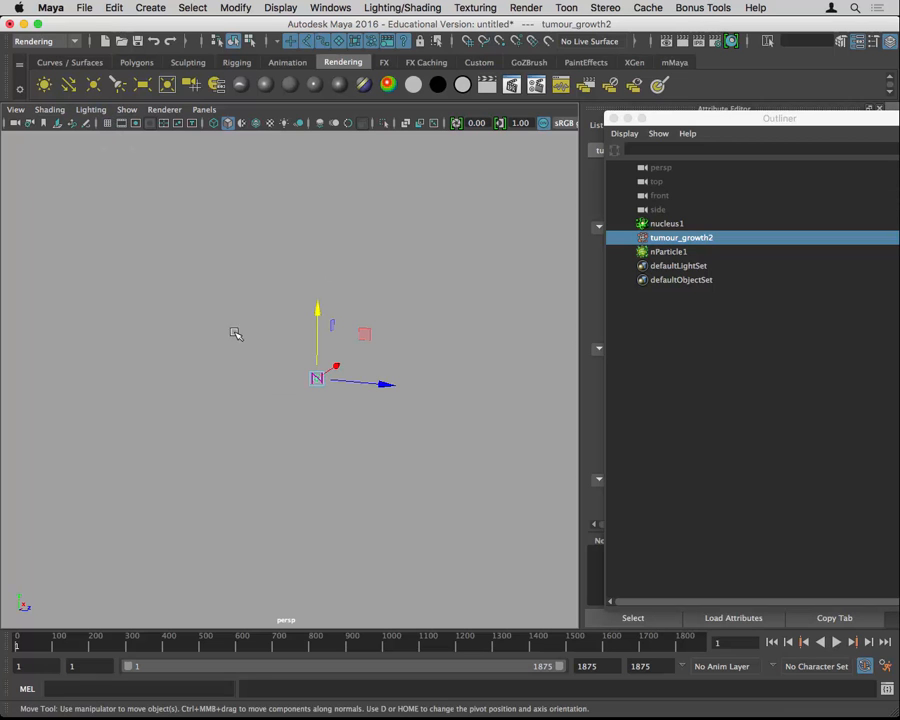
drag(317, 378, 364, 376)
alt+middle_drag(362, 350, 252, 350)
alt+right_drag(239, 350, 321, 404)
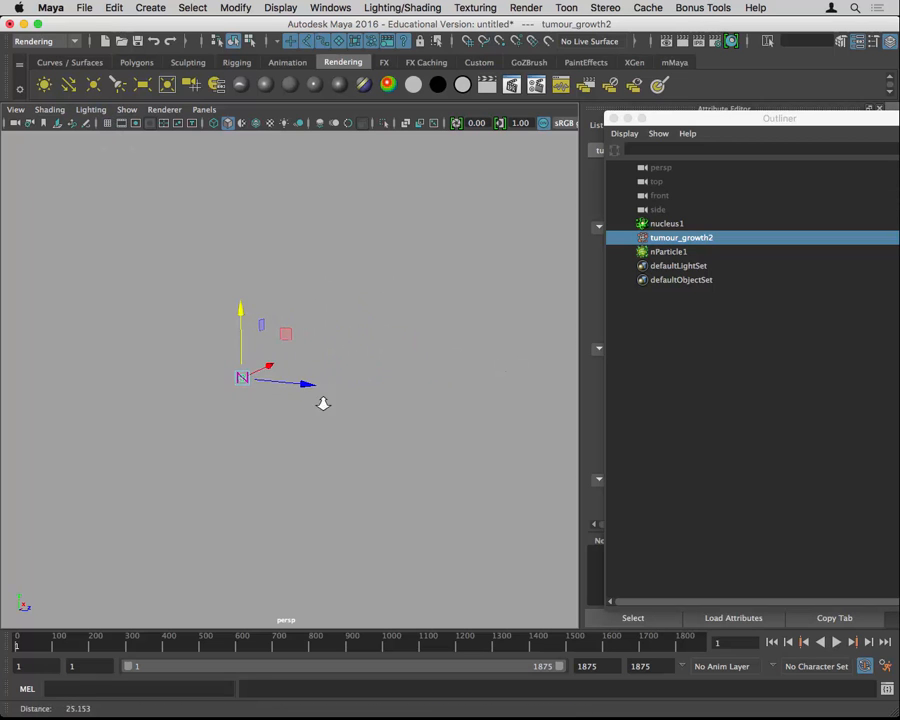
alt+right_drag(321, 350, 374, 329)
key(f)
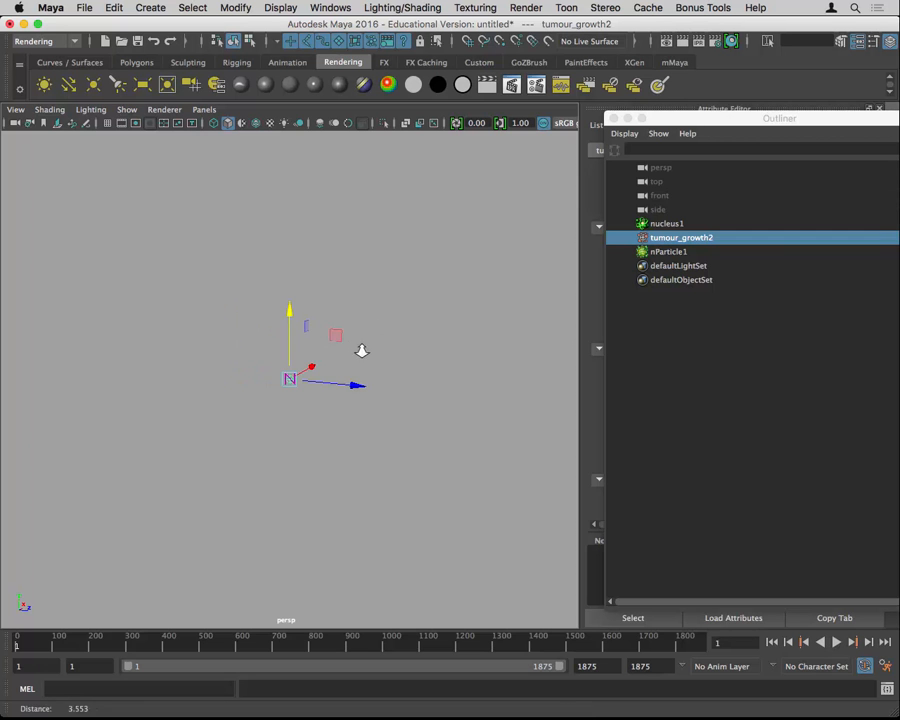
click(836, 643)
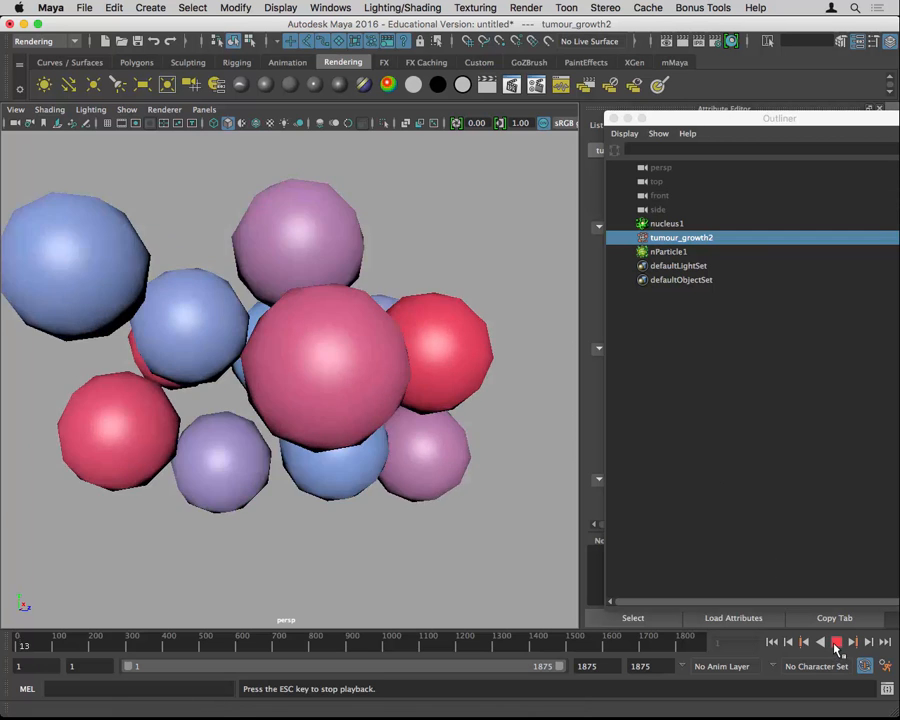
alt+right_drag(245, 408, 402, 335)
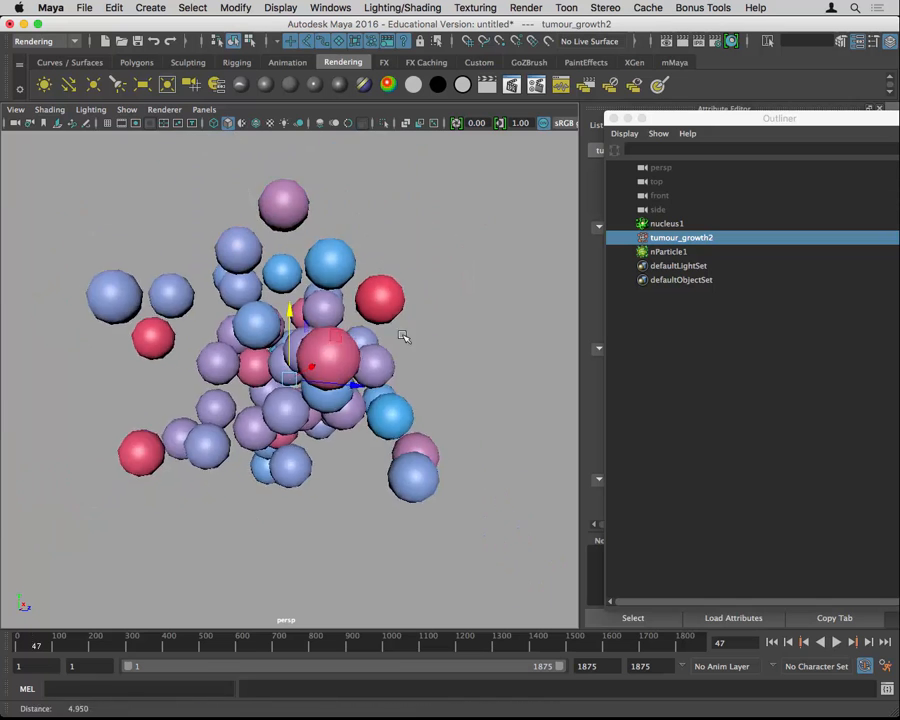
alt+drag(402, 335, 133, 215)
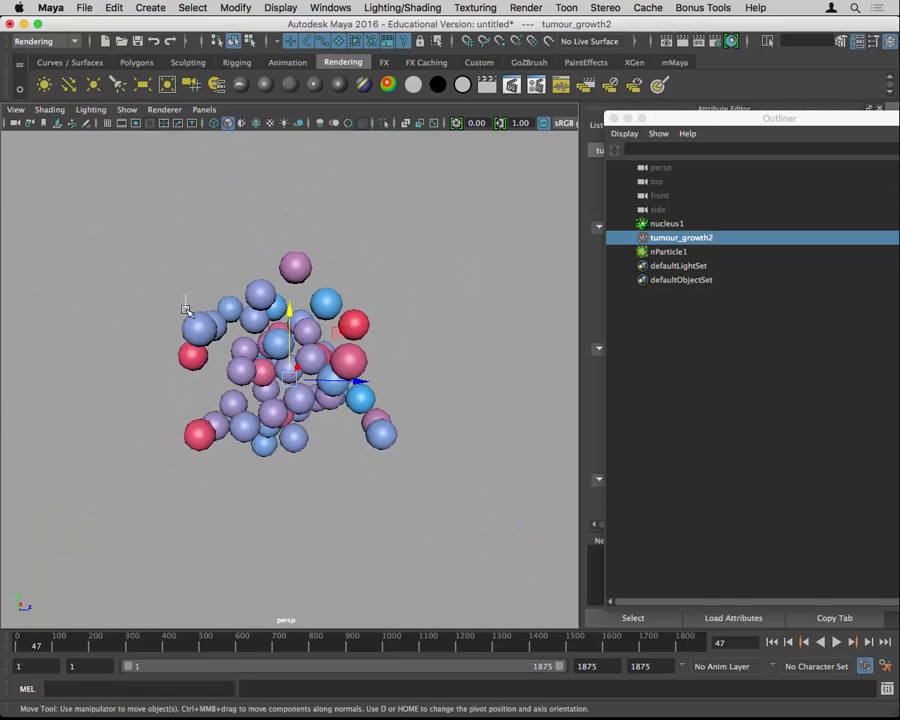
Select nParticle1 and show the Particle Size attributes of its shape with the Outliner out of the way.
click(205, 370)
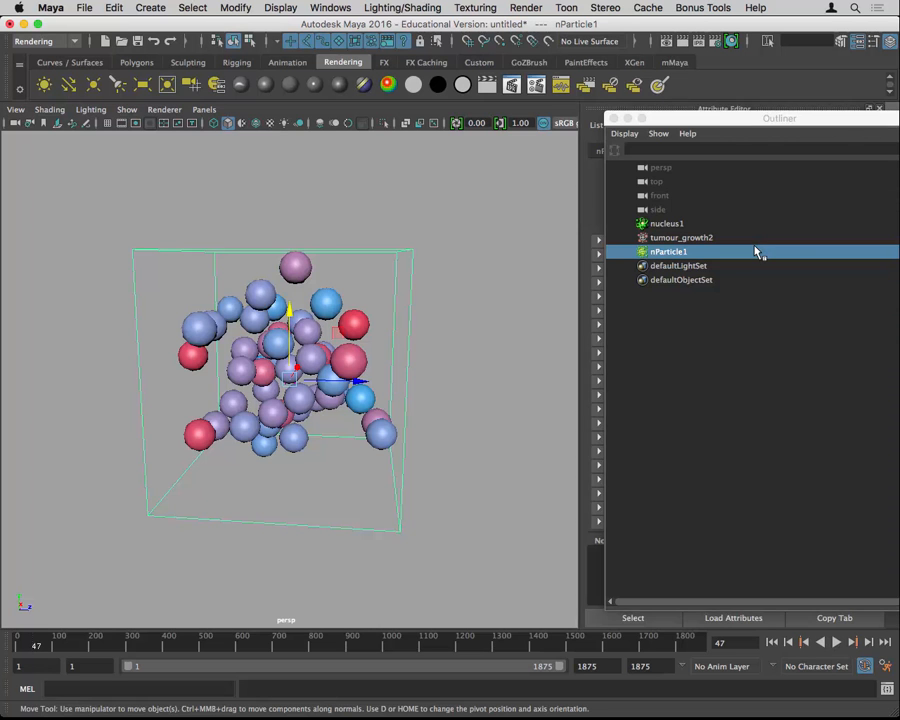
drag(730, 120, 625, 600)
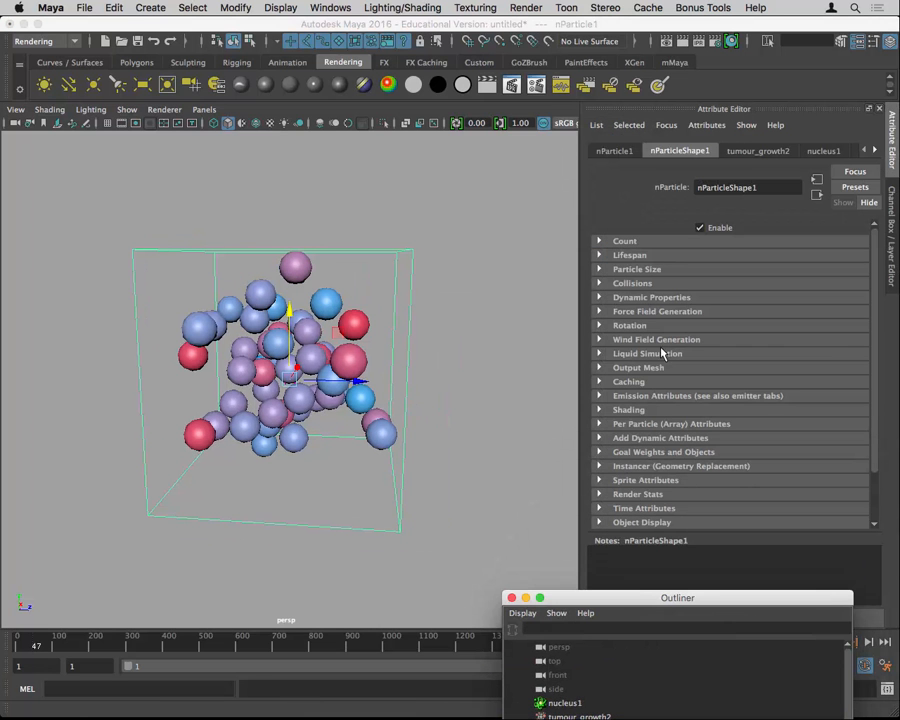
click(650, 270)
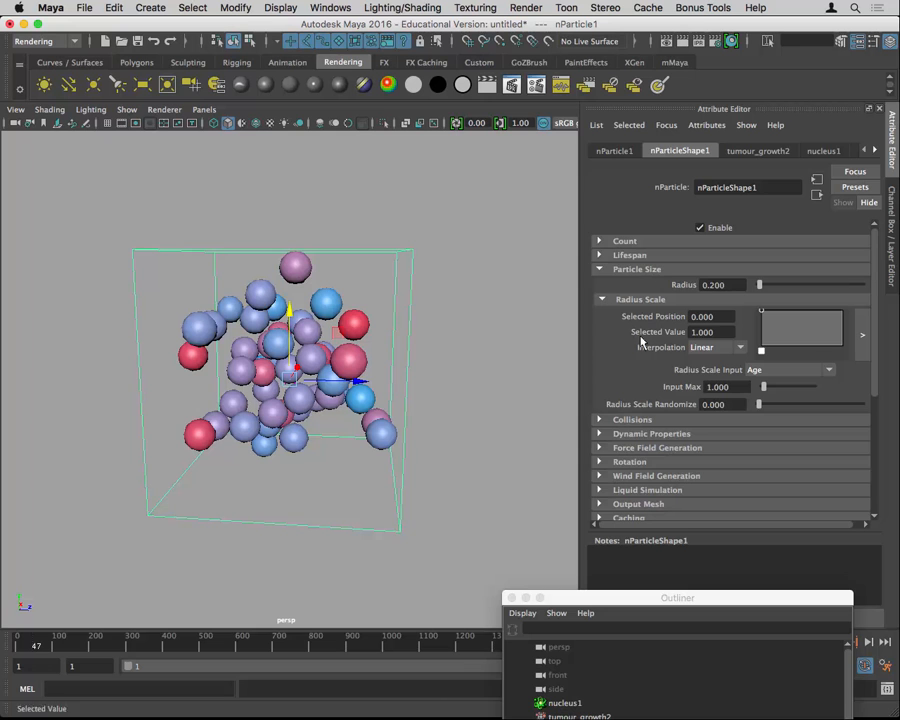
mouse_move(452, 464)
alt+mouse_down()
mouse_move(404, 460)
mouse_move(454, 472)
alt+mouse_up()
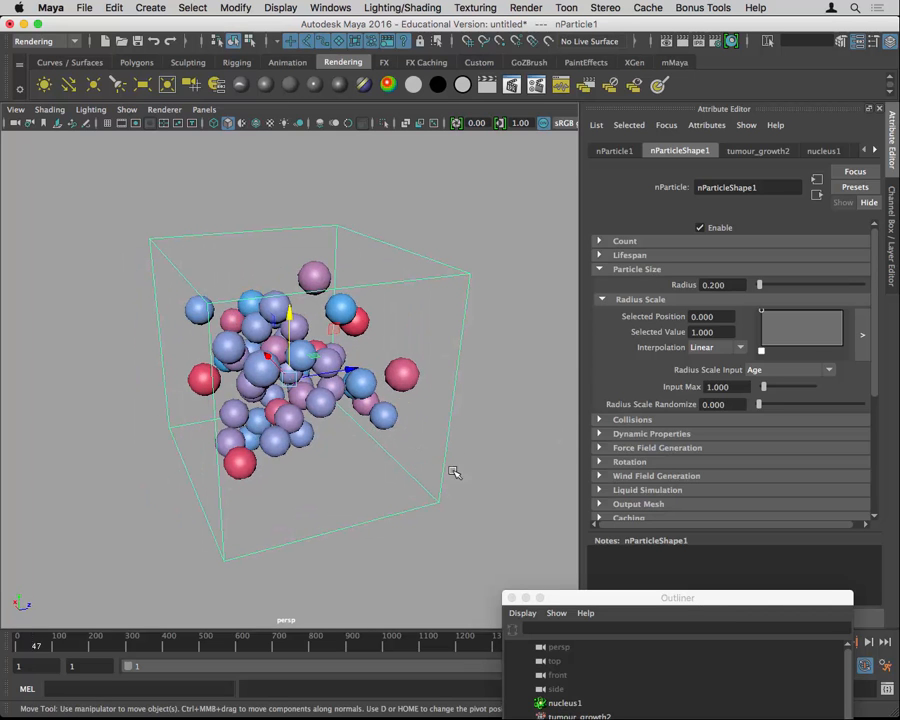
drag(645, 598, 246, 657)
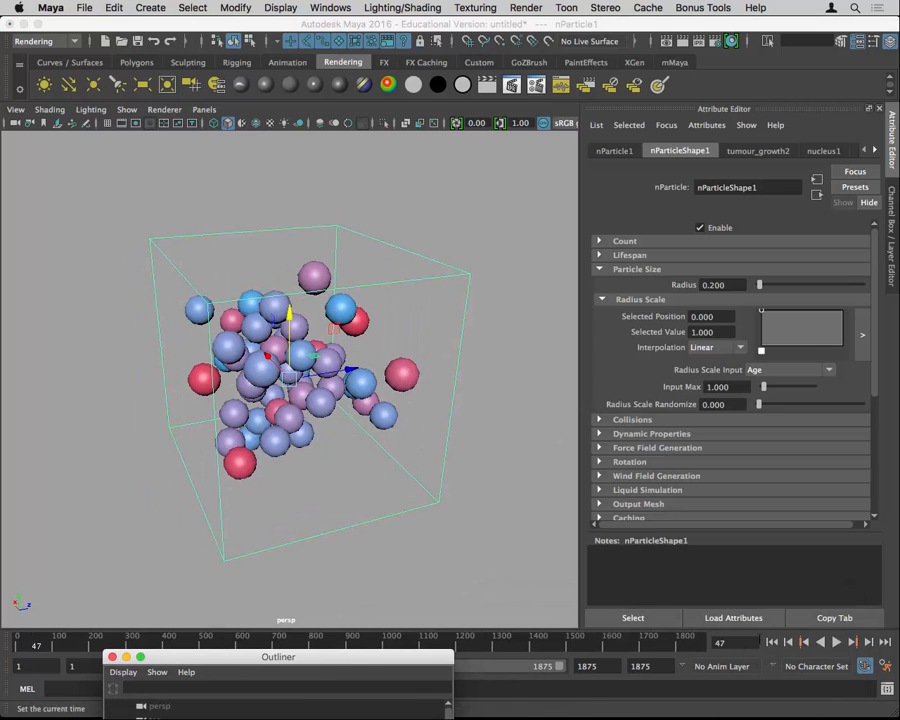
Replay the simulation from frame 1 to observe how the particles spread, then stop it.
click(772, 642)
click(837, 644)
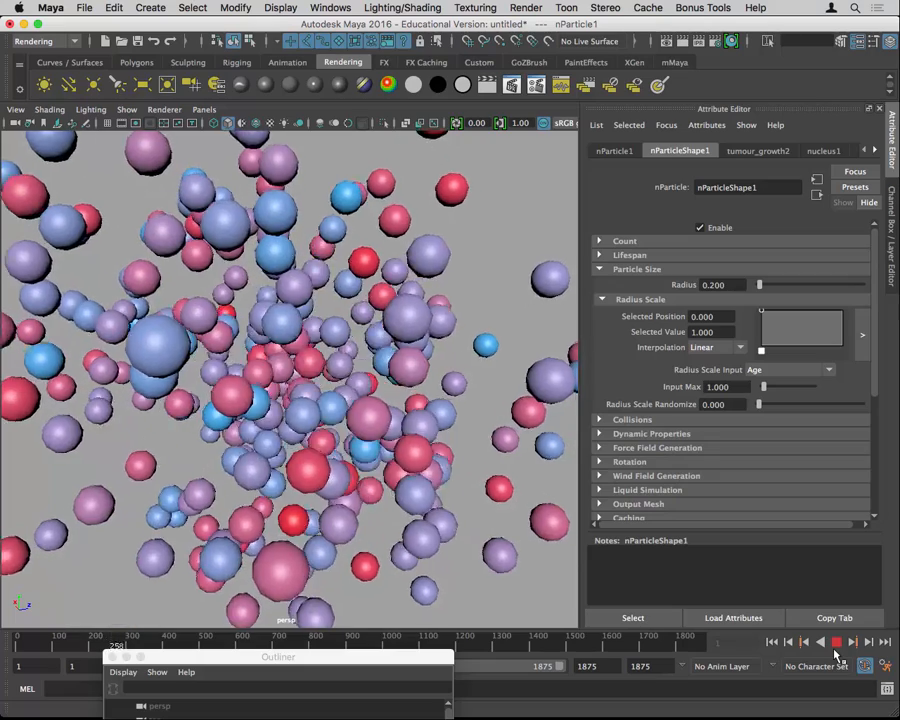
click(837, 644)
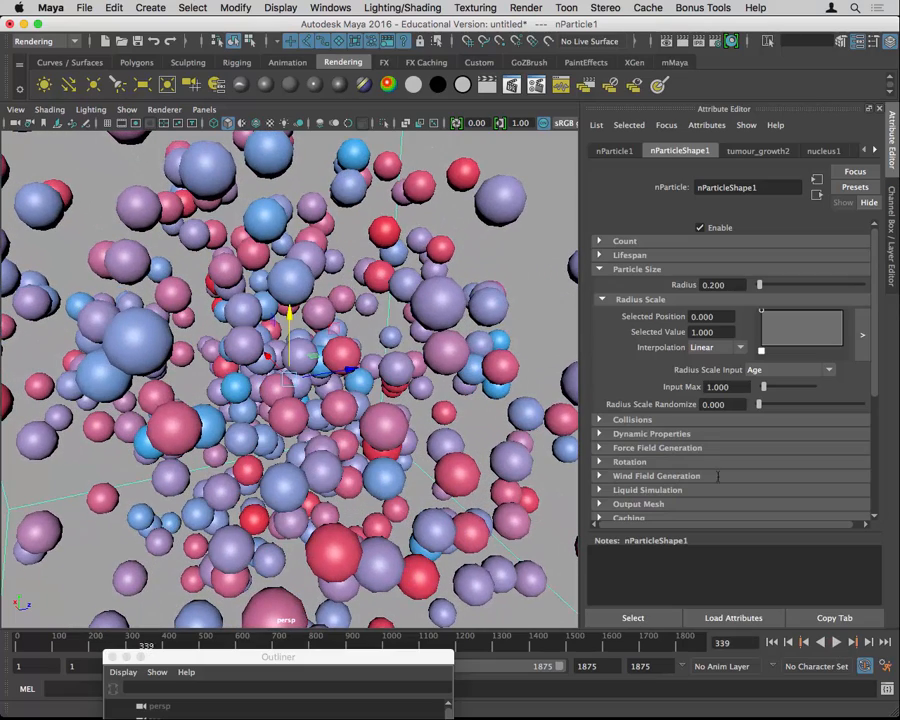
Expand the Collisions attributes of nParticleShape1 and review the Collide Width Scale.
click(632, 419)
scroll(640, 412, down, 3)
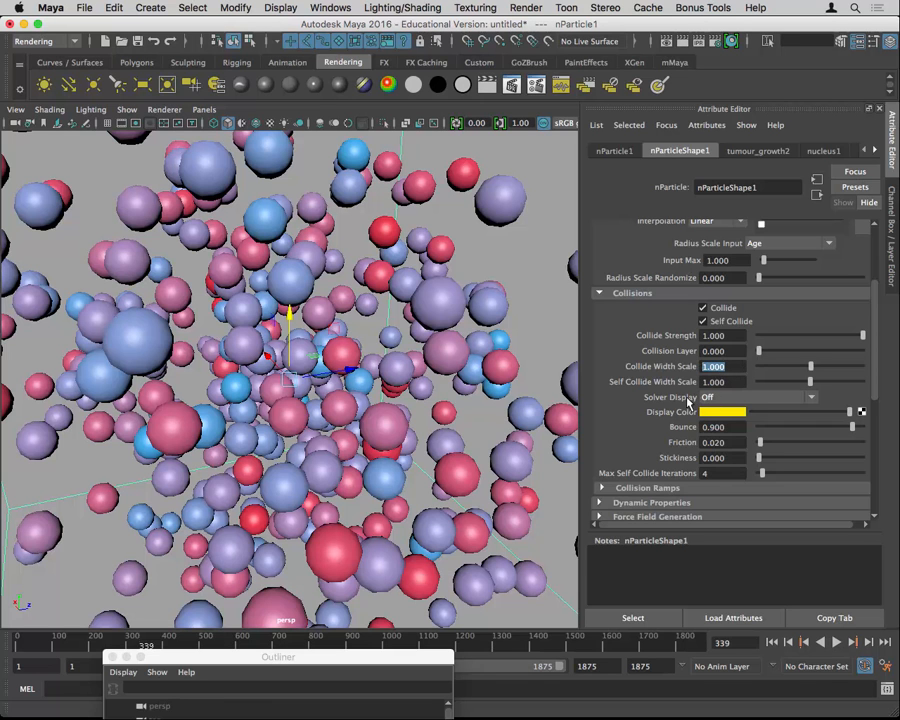
click(713, 366)
Return to frame 1, select the tumour_growth2 emitter and raise it about 0.565 units along Y.
click(771, 642)
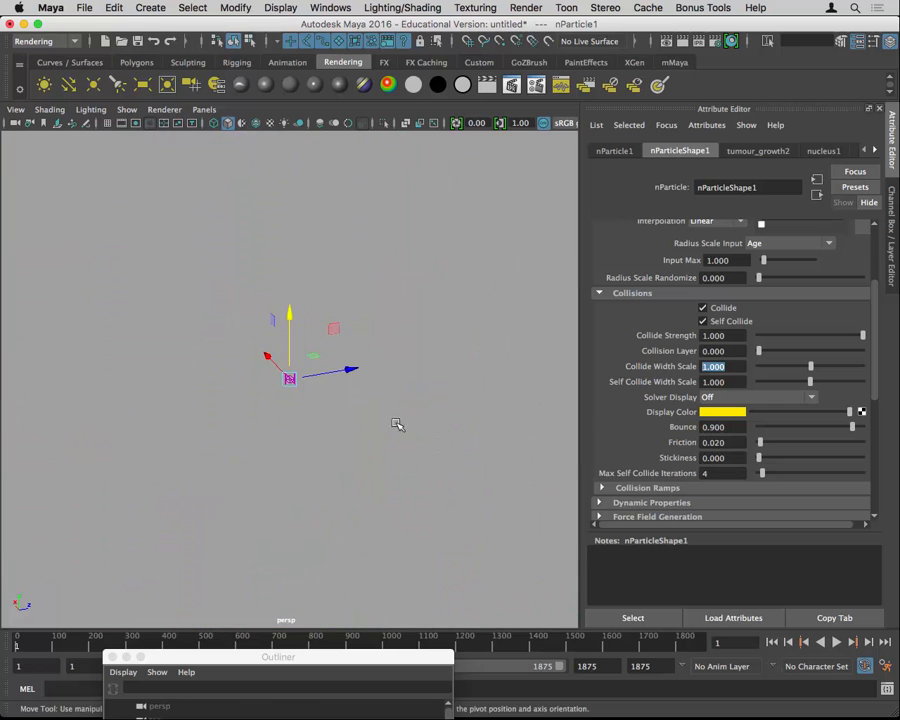
alt+drag(338, 407, 335, 390)
alt+drag(339, 336, 350, 332)
drag(426, 656, 721, 217)
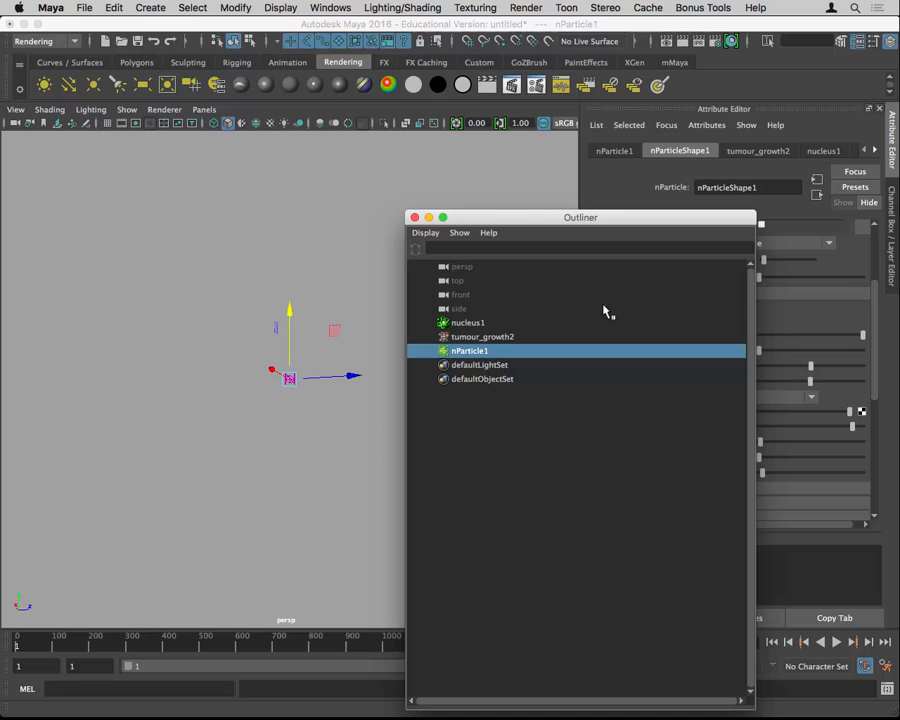
click(483, 337)
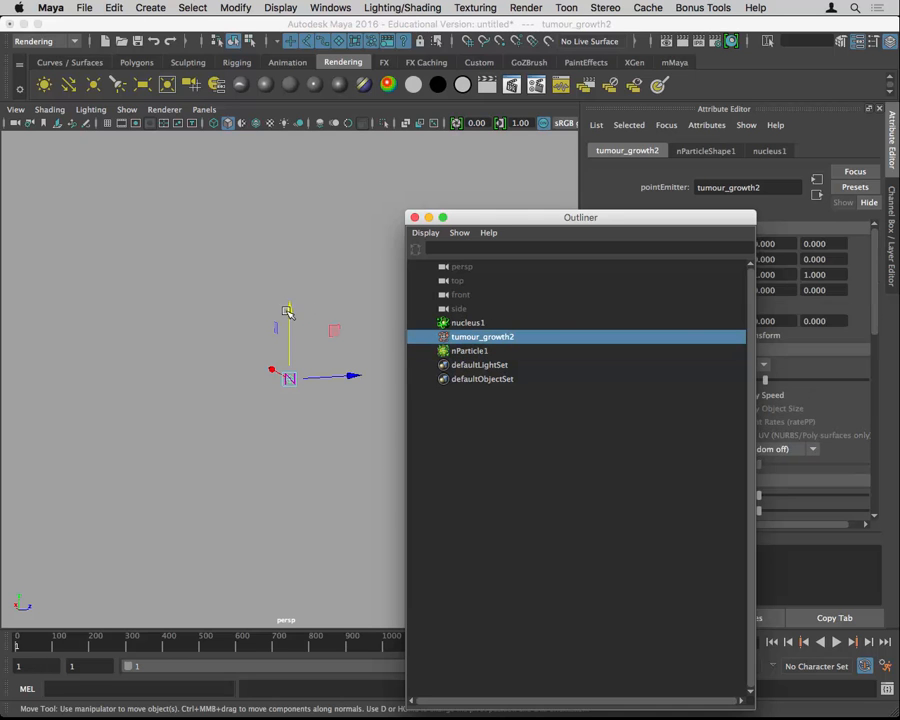
drag(287, 307, 289, 274)
key(w)
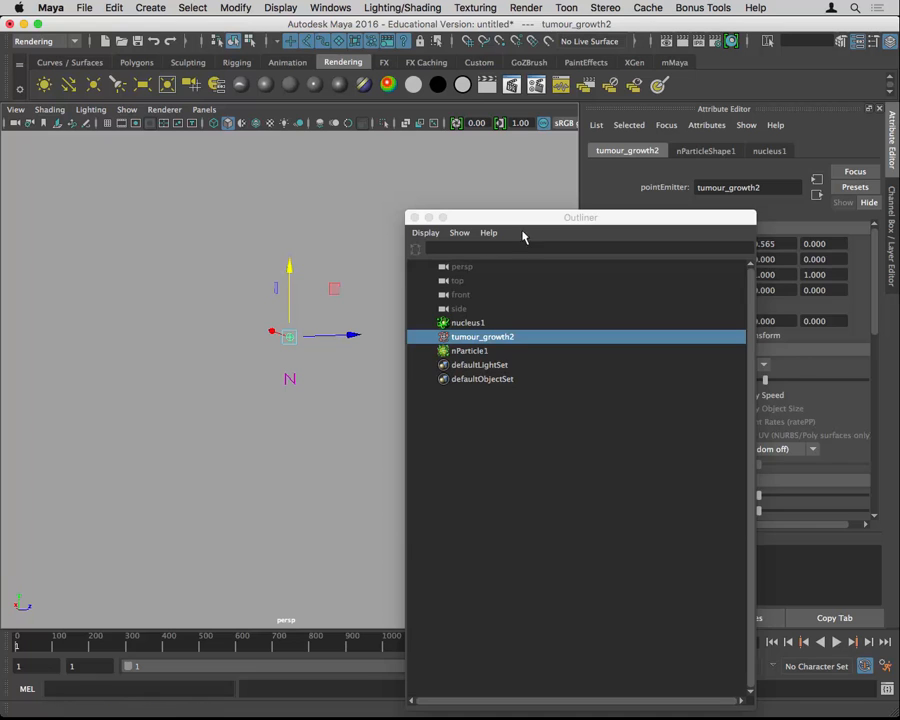
Set the Gravity of nucleus1 to 9.8.
drag(526, 222, 368, 554)
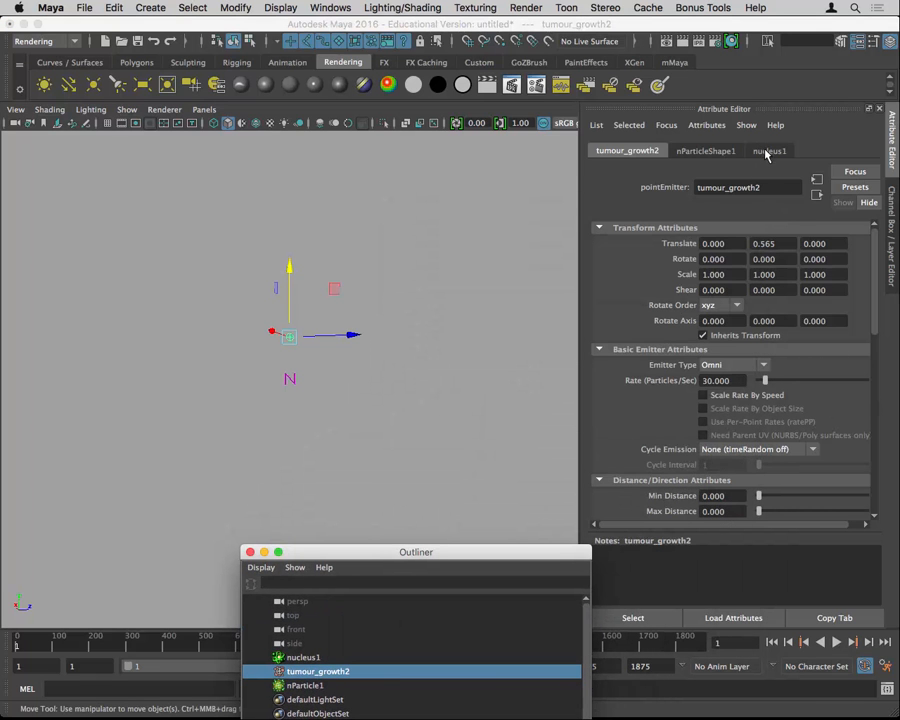
click(766, 151)
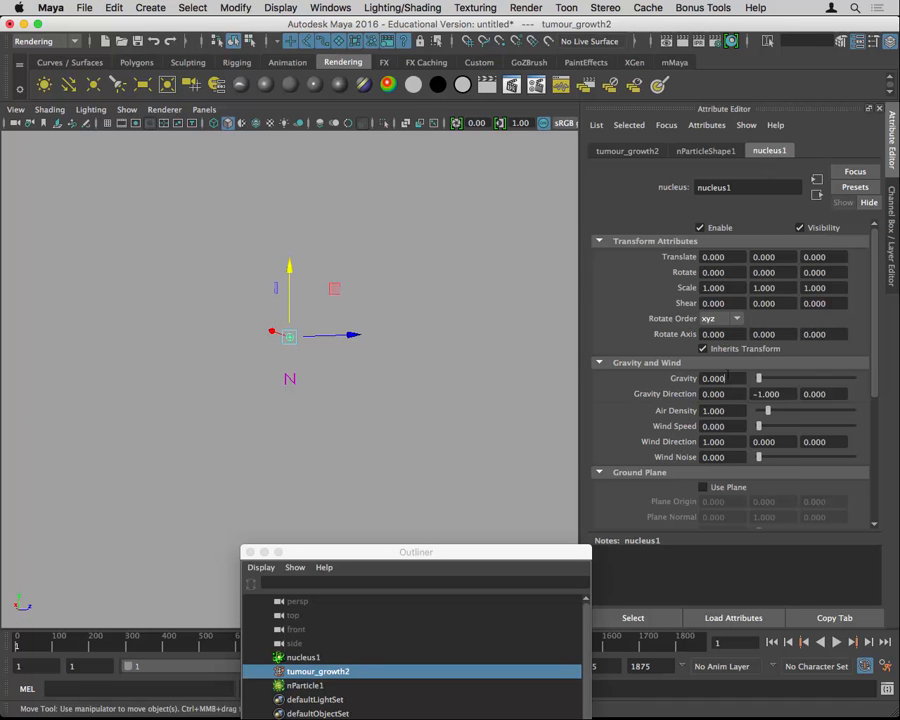
click(726, 378)
text(9.8)
key(Return)
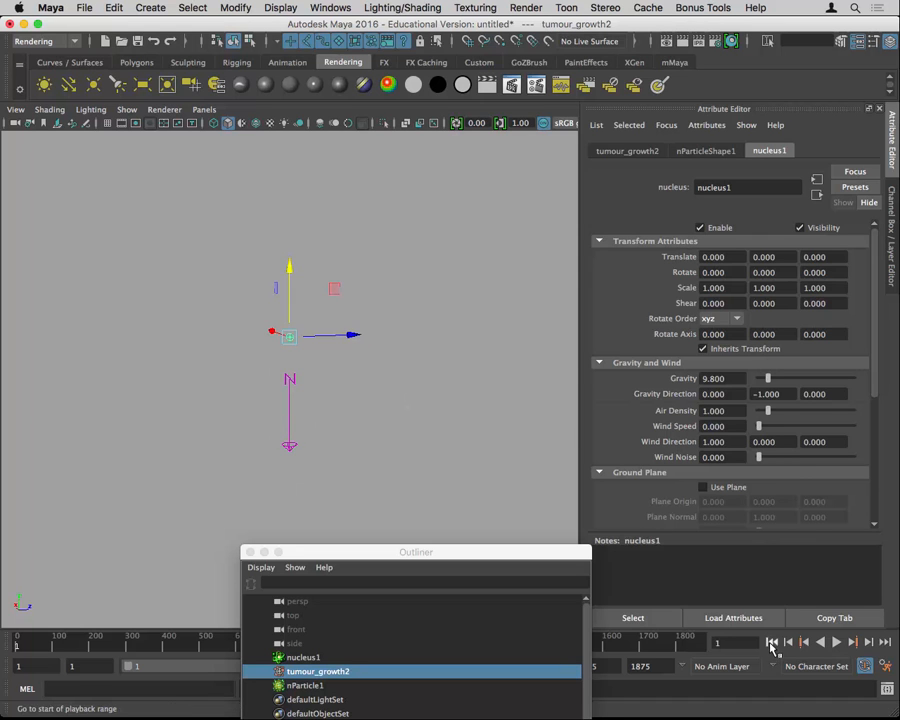
Play the simulation to watch the particles under gravity, stop it and return to frame 1.
click(837, 643)
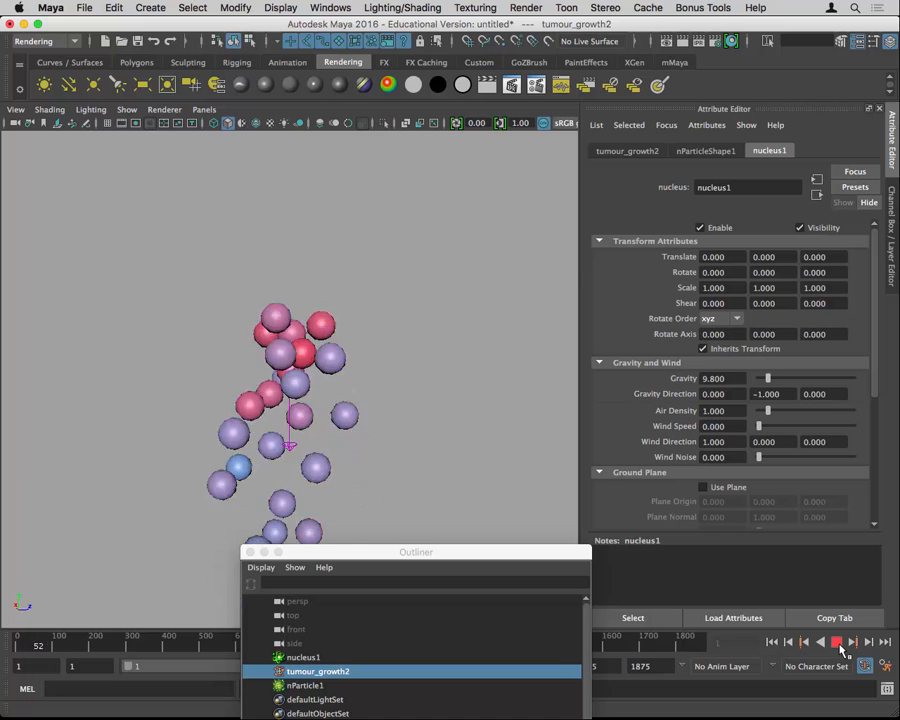
click(836, 643)
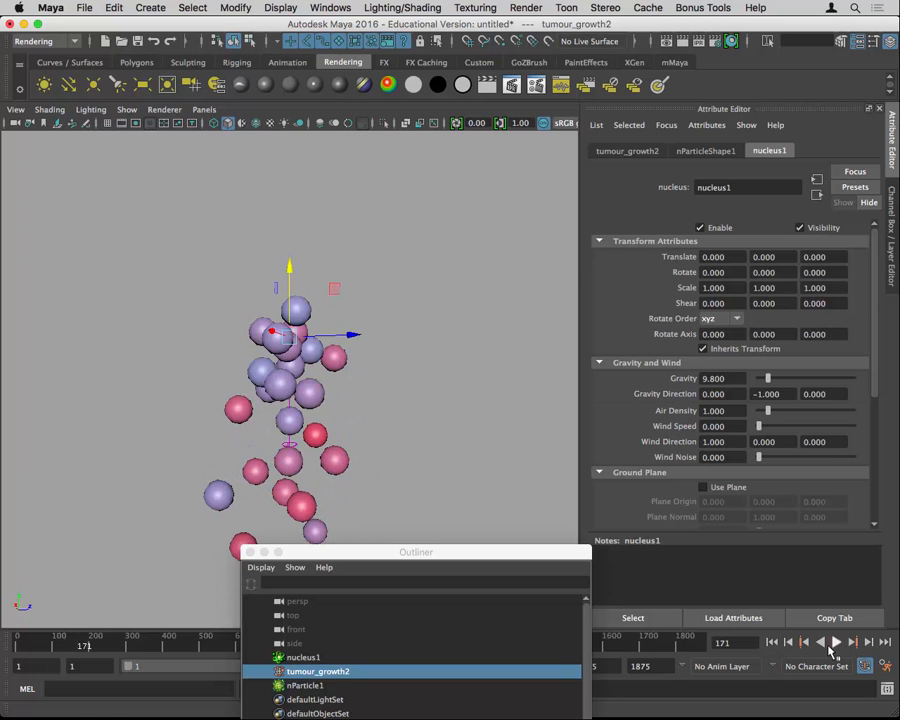
click(772, 643)
Move the tumour_growth2 emitter further up along Y, well above the nucleus.
alt+drag(432, 440, 428, 460)
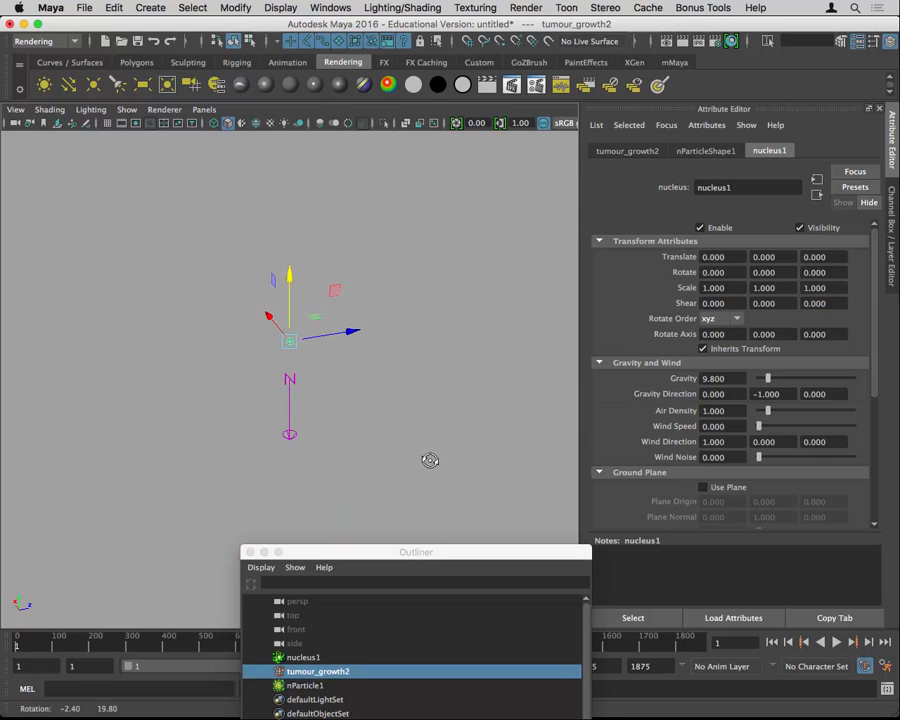
alt+middle_drag(428, 460, 428, 361)
alt+drag(428, 361, 420, 337)
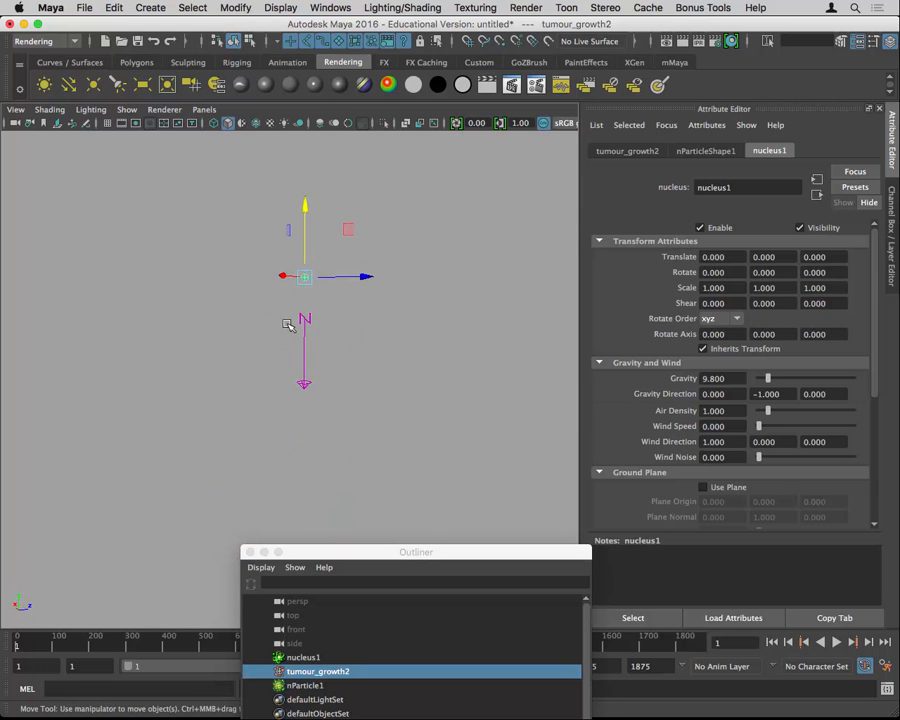
drag(305, 207, 307, 131)
alt+drag(358, 291, 372, 296)
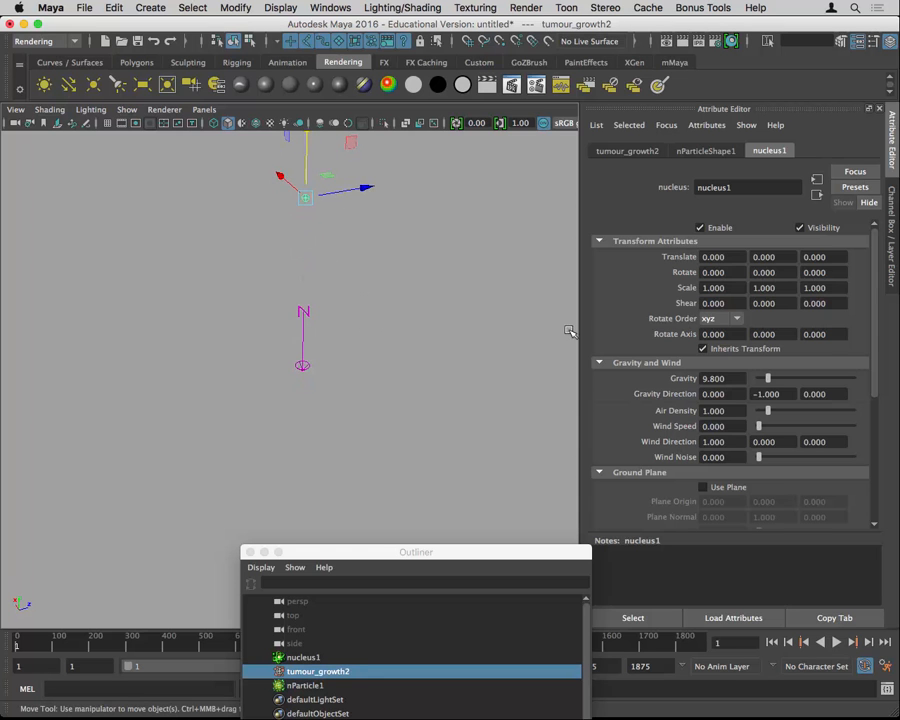
Test the simulation with the nucleus ground plane enabled, return to frame 1 and turn Use Plane off.
click(733, 487)
scroll(735, 463, down, 4)
alt+drag(551, 431, 550, 409)
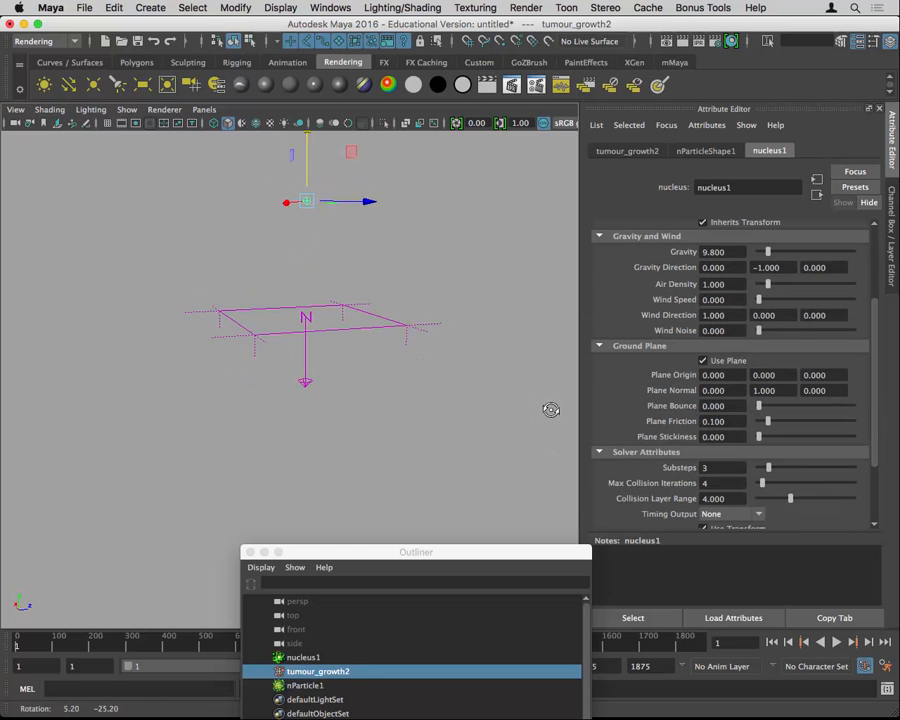
click(838, 642)
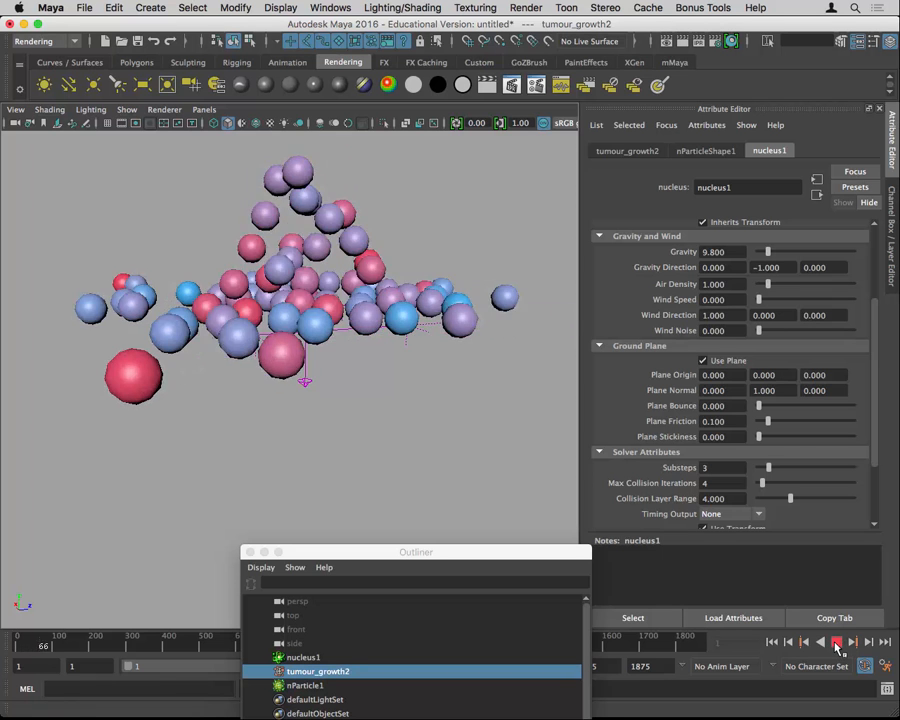
click(838, 642)
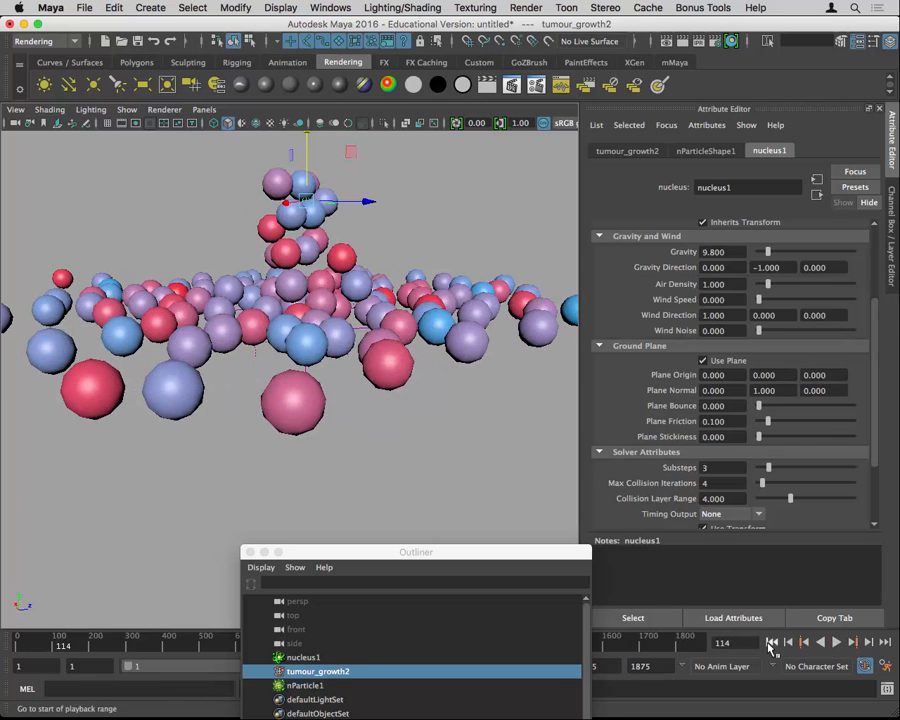
click(771, 642)
alt+drag(380, 412, 370, 436)
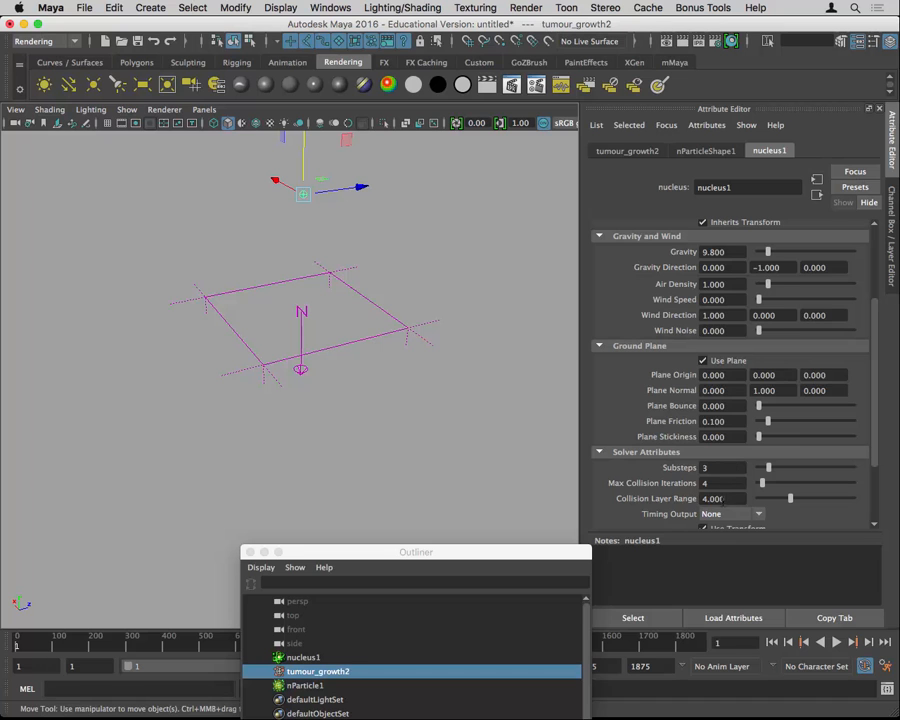
click(703, 360)
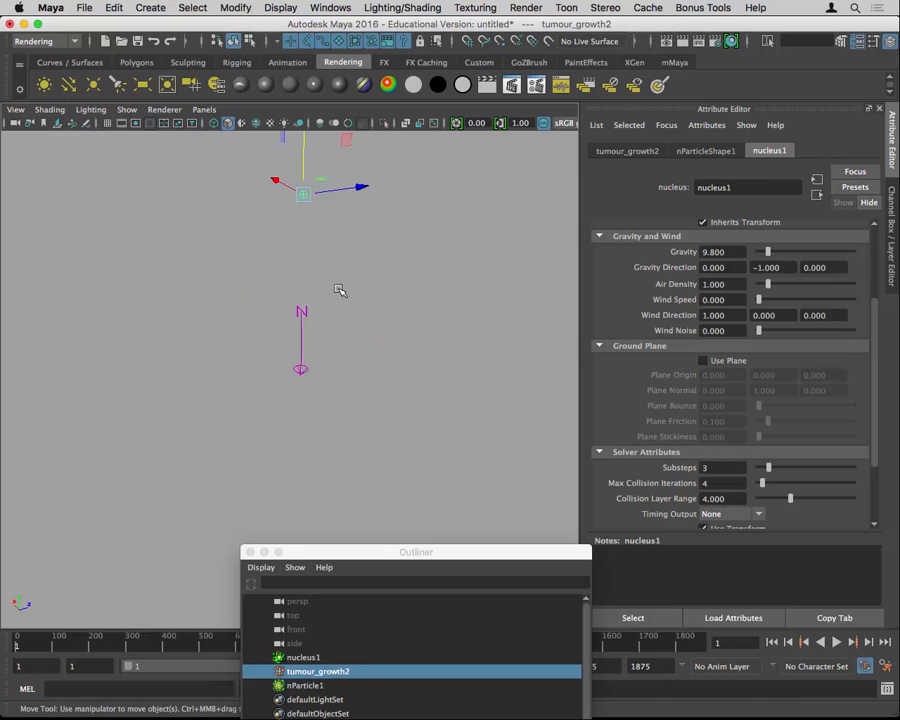
Create a polygon plane at the origin and scale it up uniformly into a wide floor beneath the emitter.
key(space)
click(212, 237)
mouse_move(318, 290)
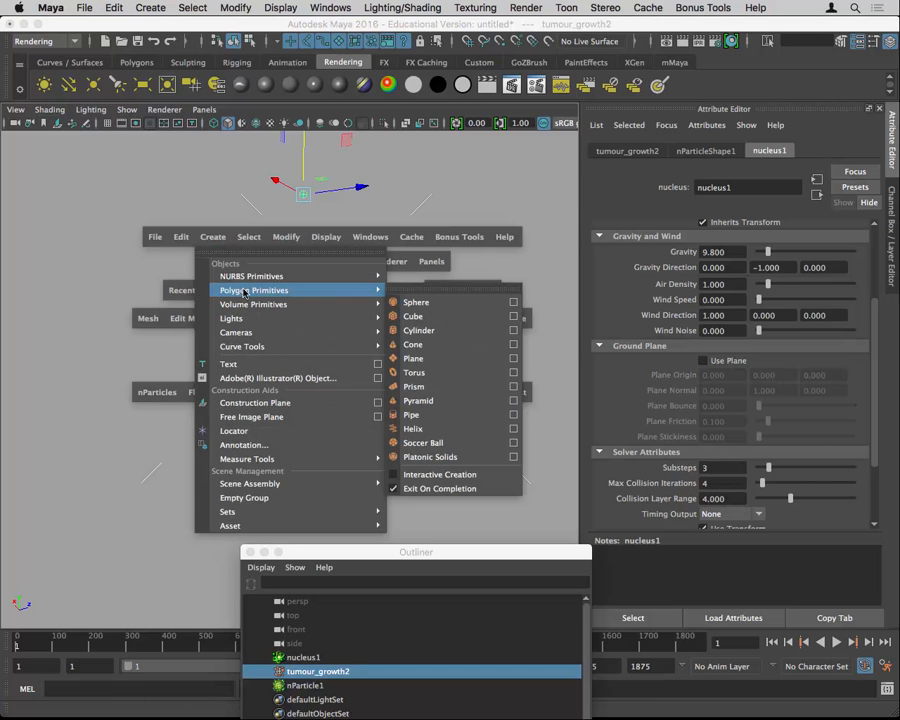
click(412, 358)
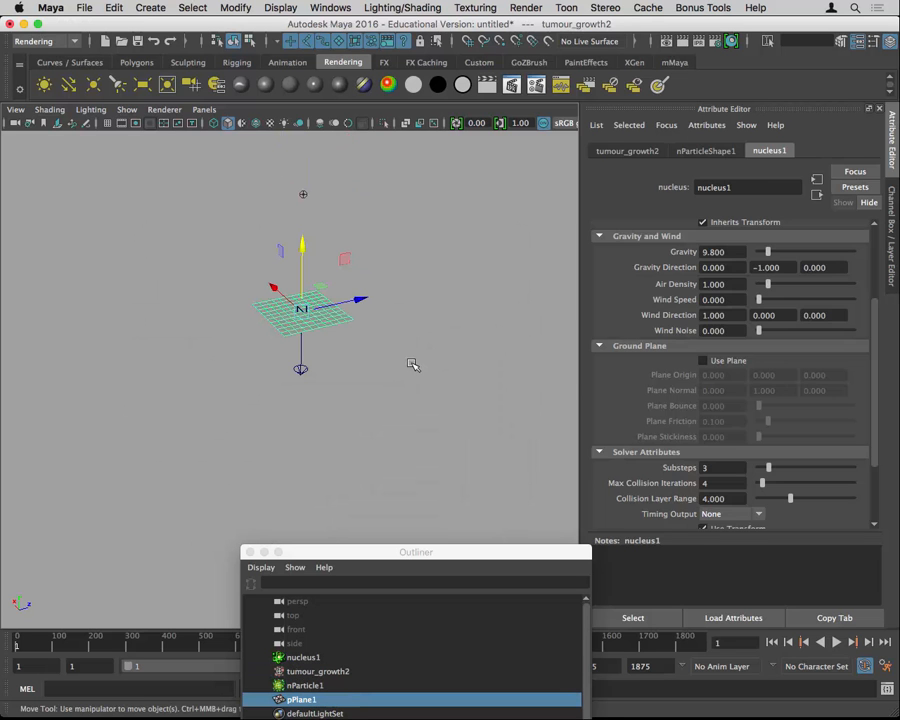
key(r)
middle_drag(245, 314, 604, 338)
scroll(250, 350, down, 10)
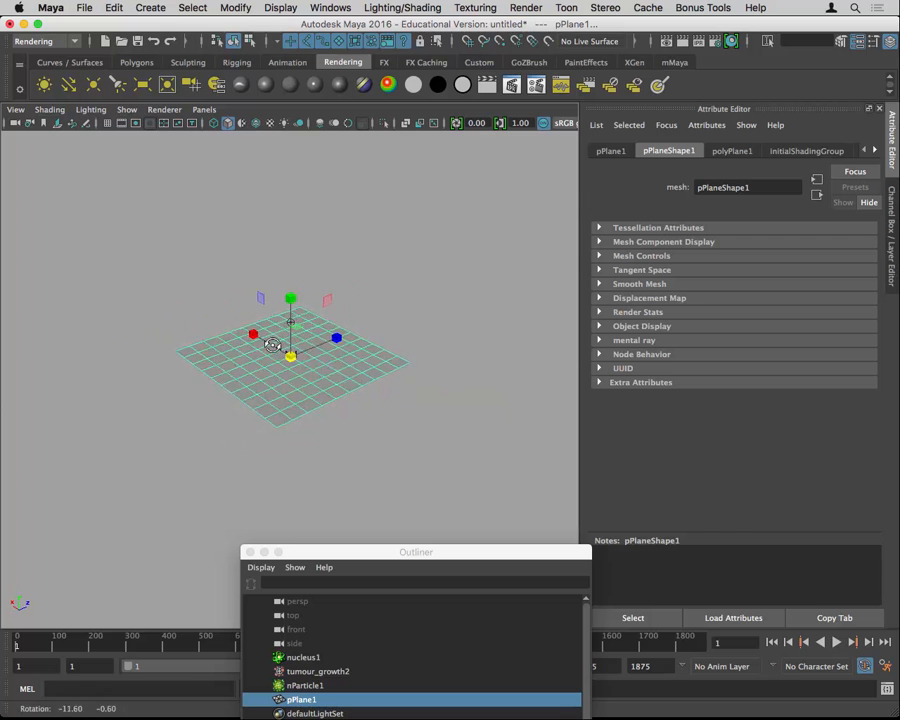
drag(296, 356, 371, 370)
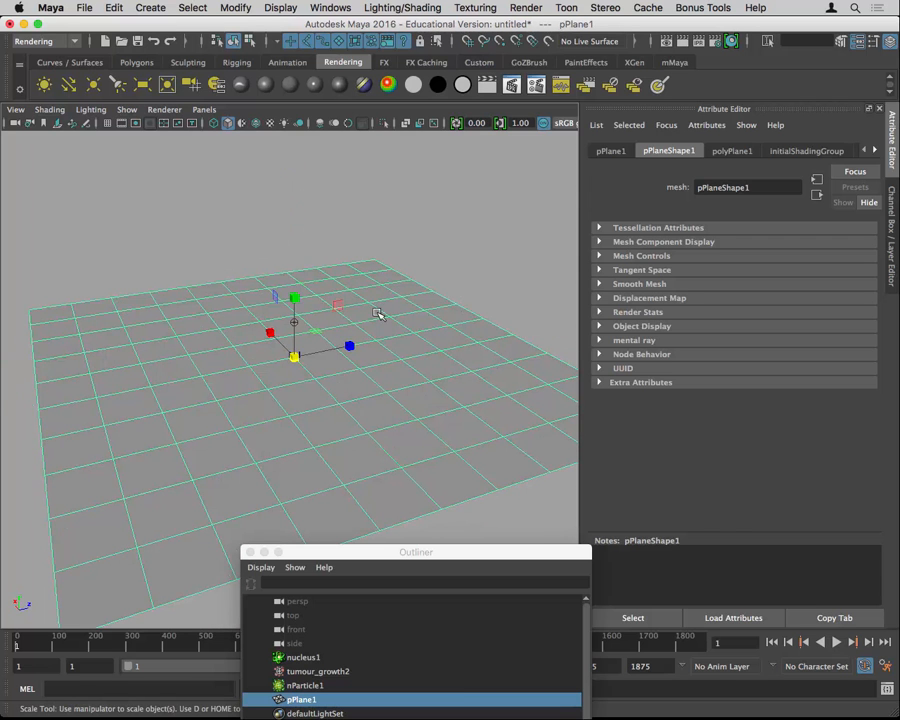
Delete the plane's construction history and freeze its transformations.
click(478, 62)
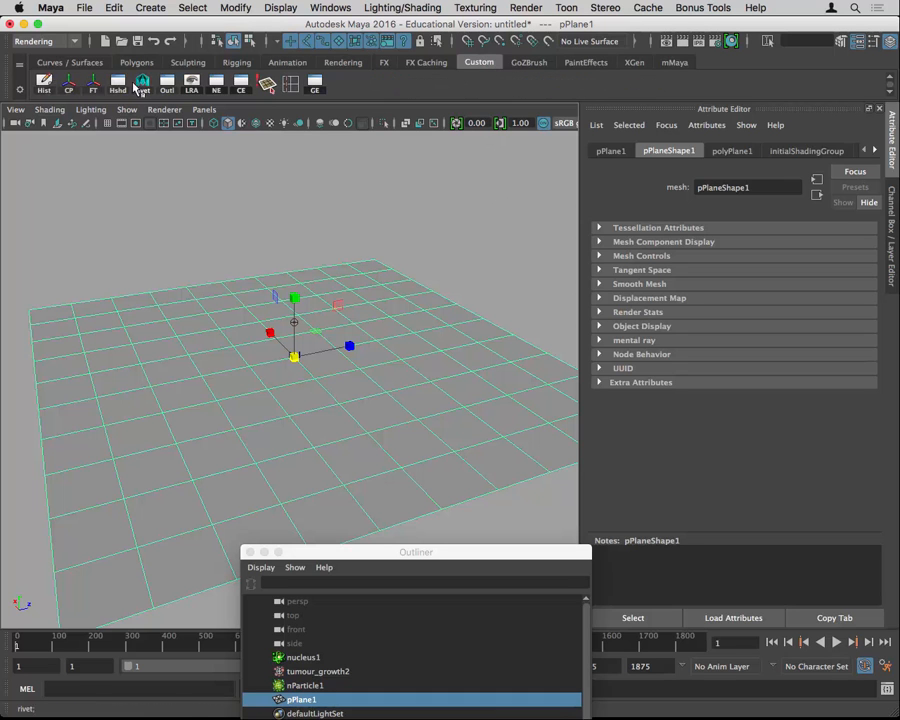
click(44, 84)
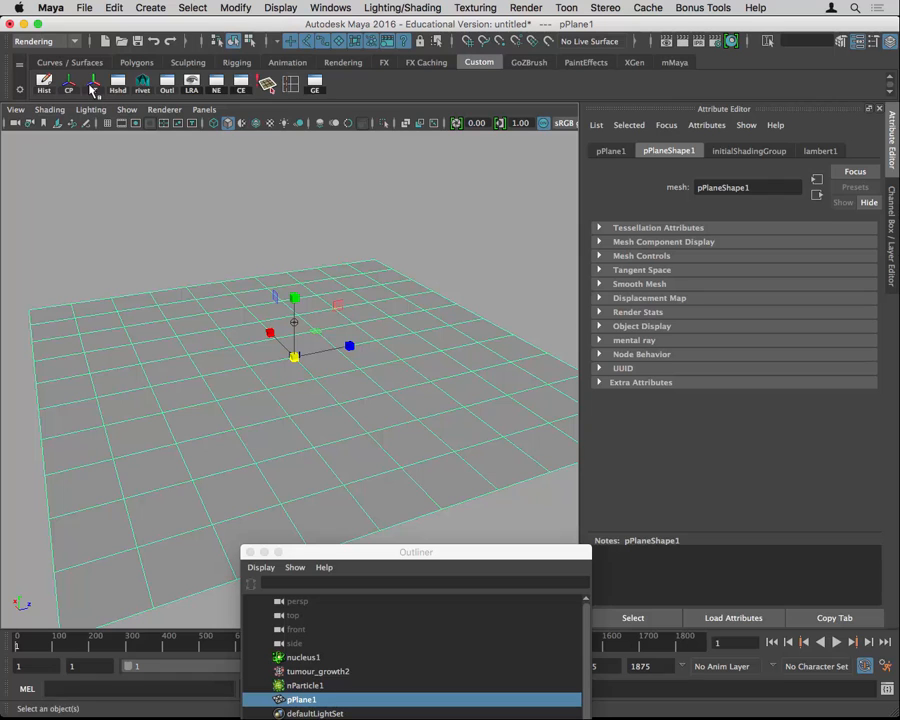
alt+drag(215, 297, 360, 295)
alt+right_drag(360, 295, 176, 289)
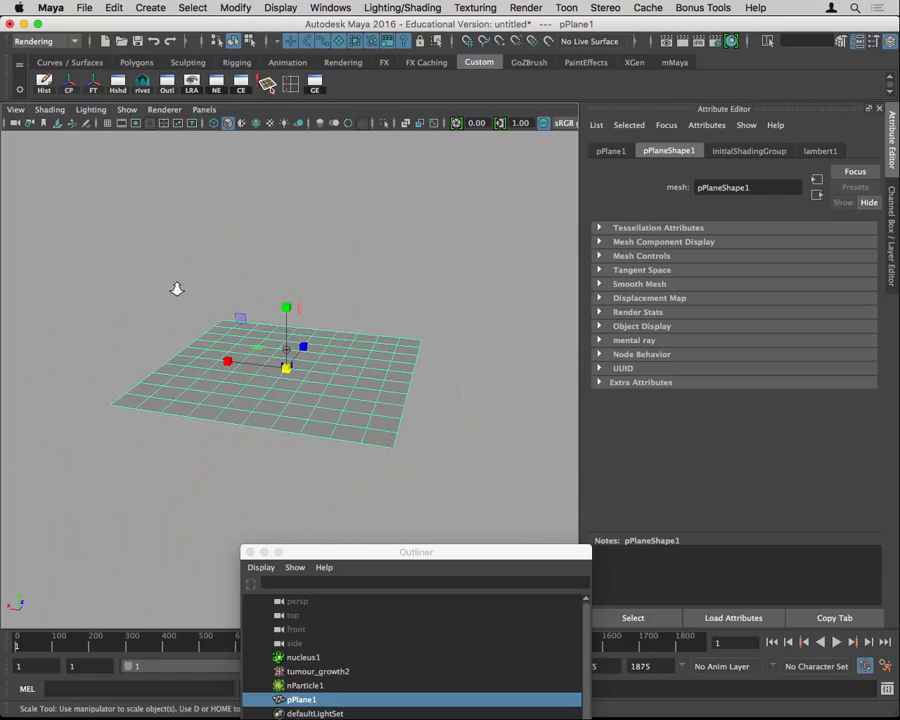
alt+drag(176, 289, 114, 308)
drag(480, 390, 470, 354)
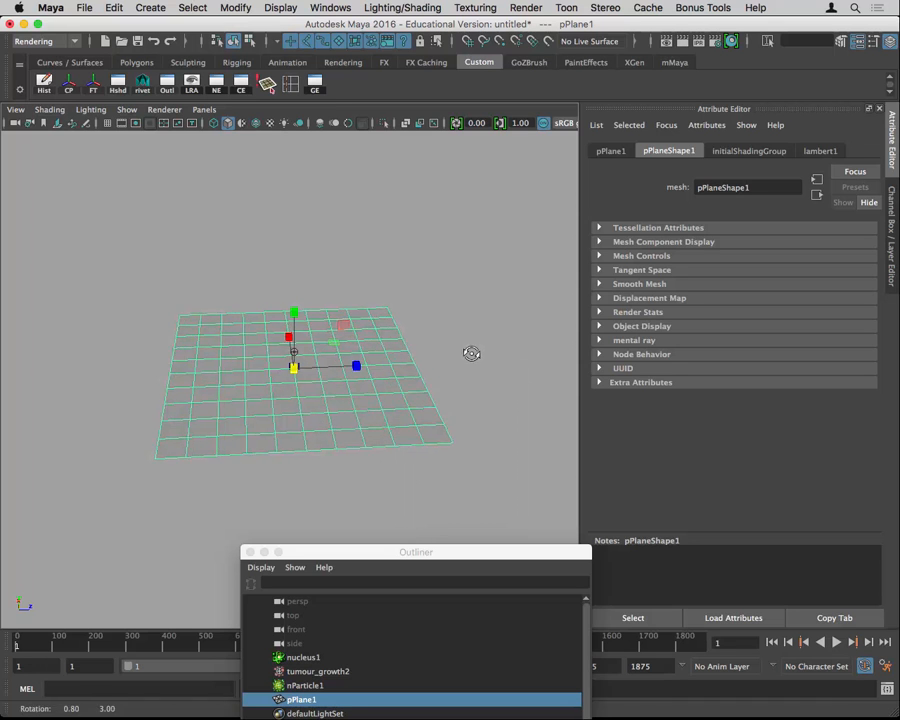
Rename the plane's transform to floor.
click(624, 150)
double_click(724, 187)
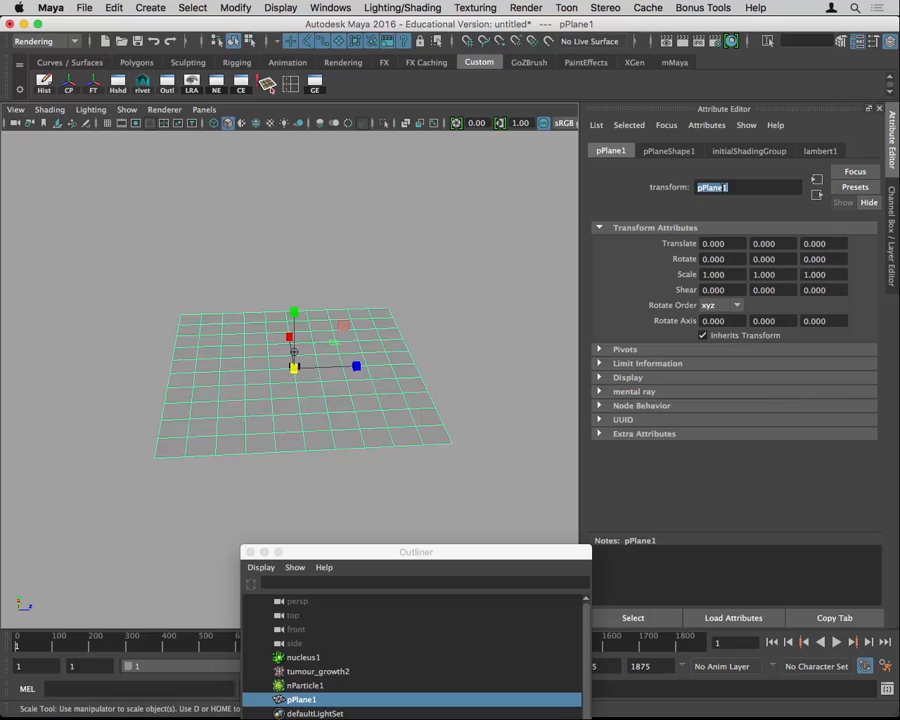
text(floor)
key(Return)
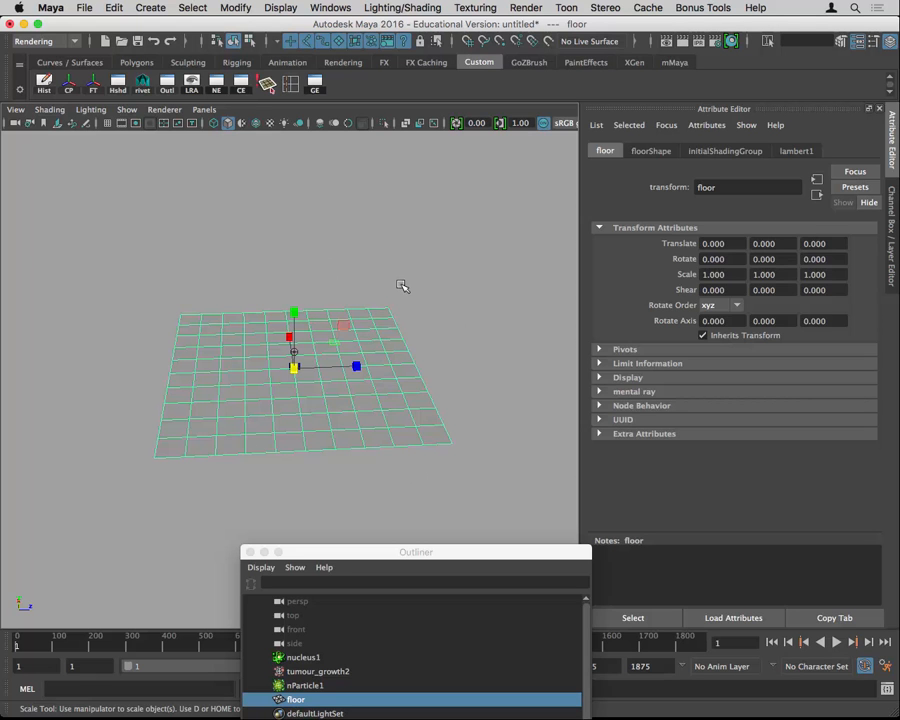
Make the floor an nCloth passive collider using the nucleus1 solver.
key(space)
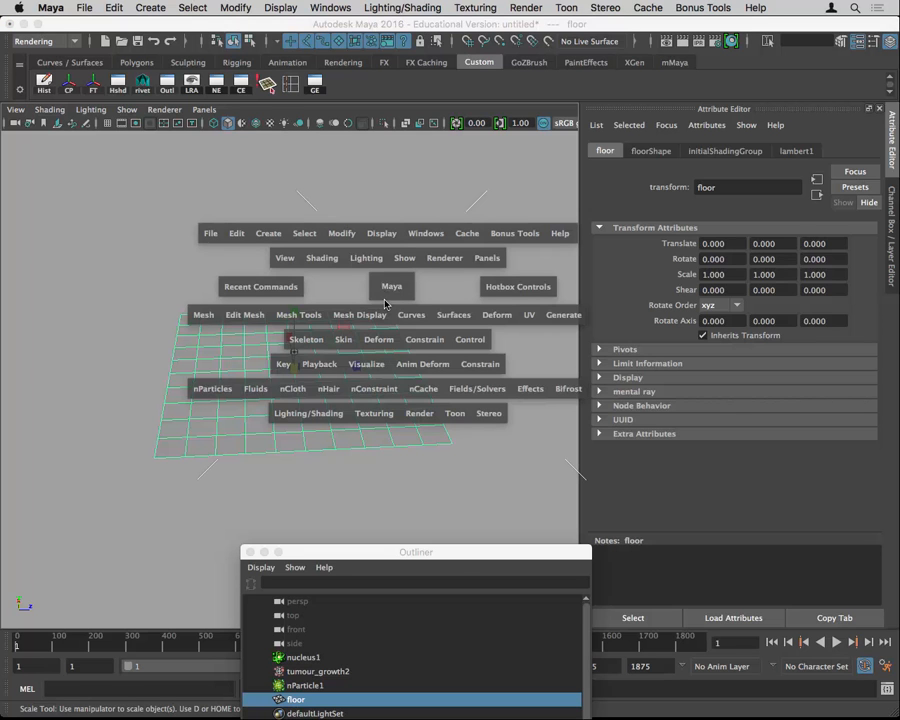
click(293, 393)
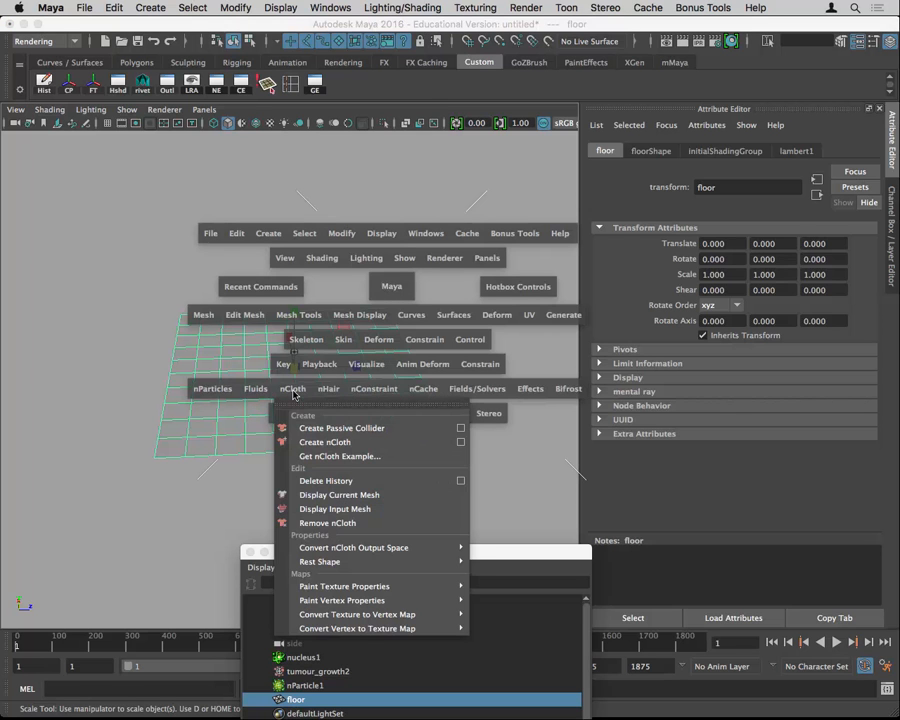
click(293, 394)
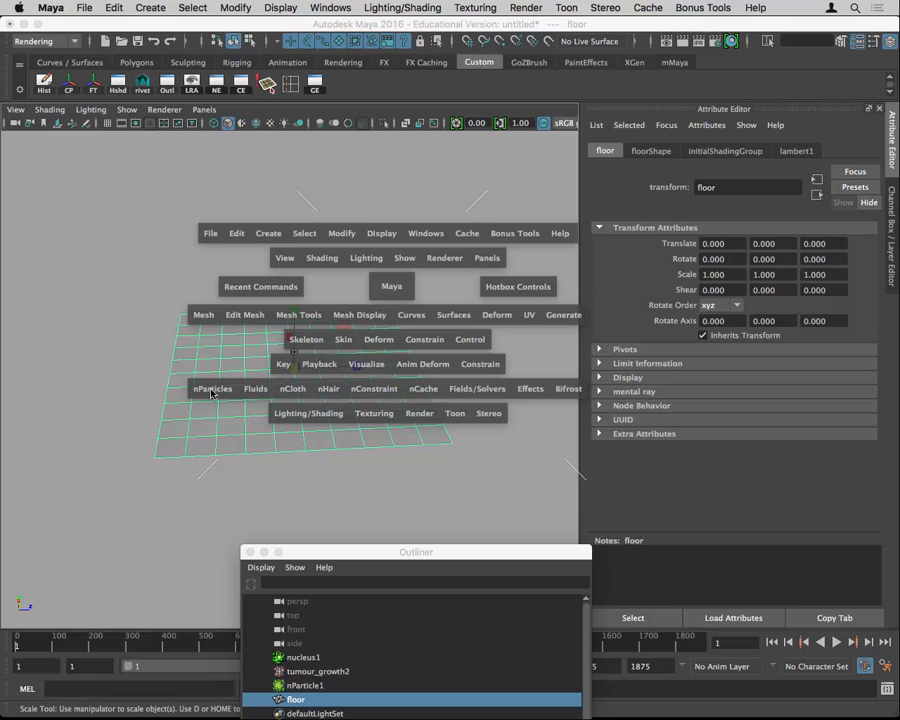
click(299, 394)
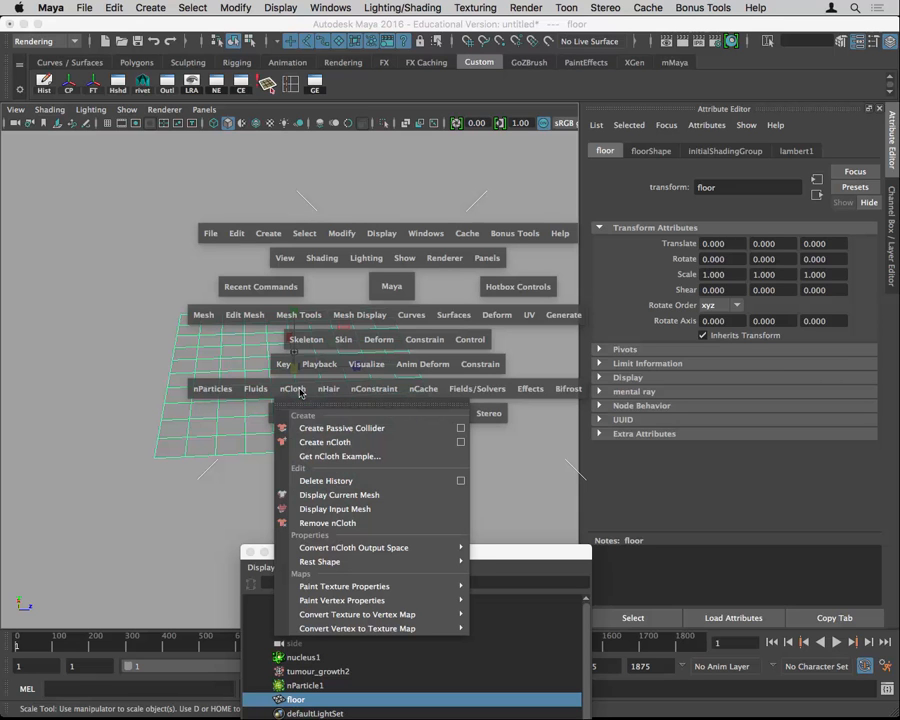
click(461, 431)
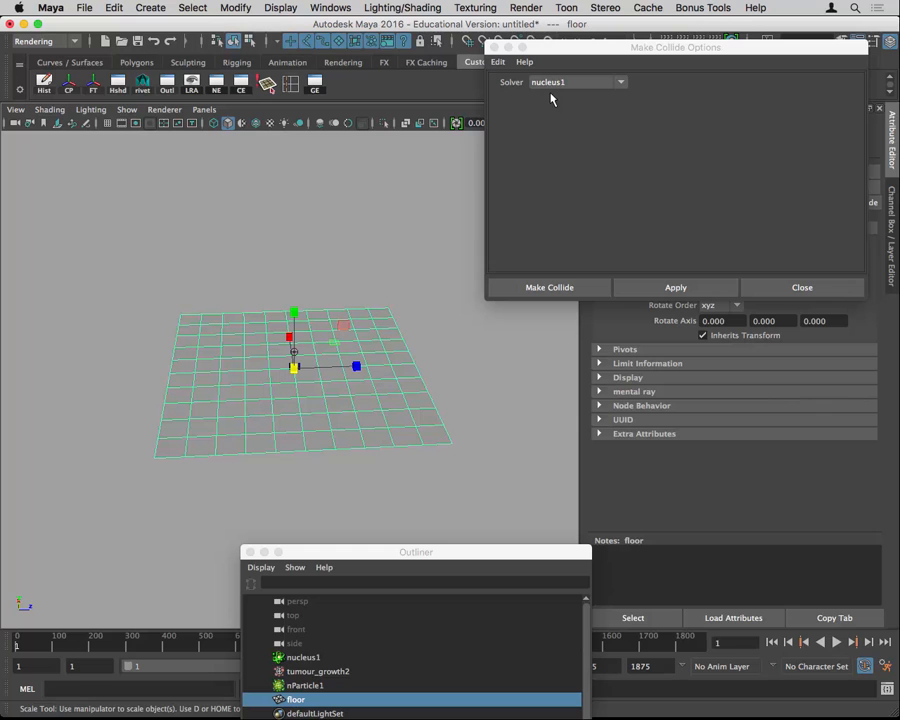
click(532, 288)
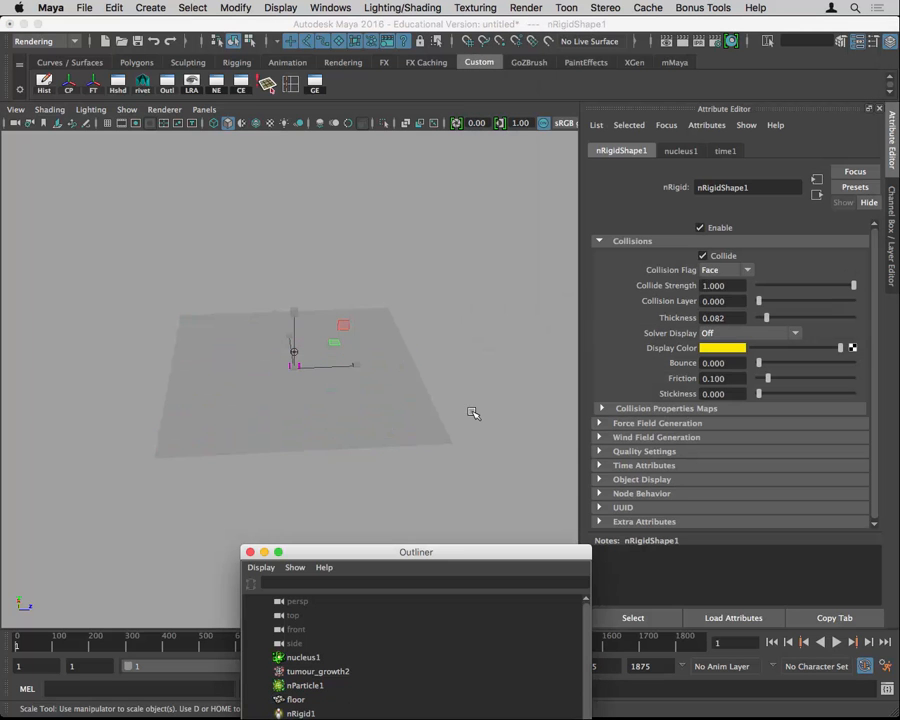
Play the simulation, stop it and examine how the particles collide with the floor.
drag(460, 548, 459, 583)
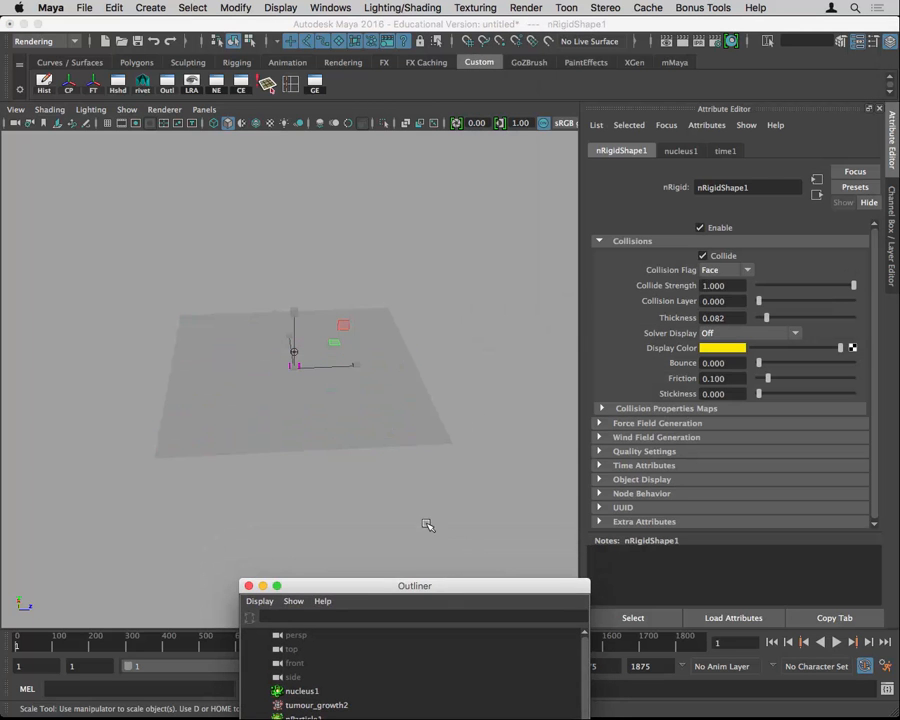
alt+drag(428, 527, 482, 476)
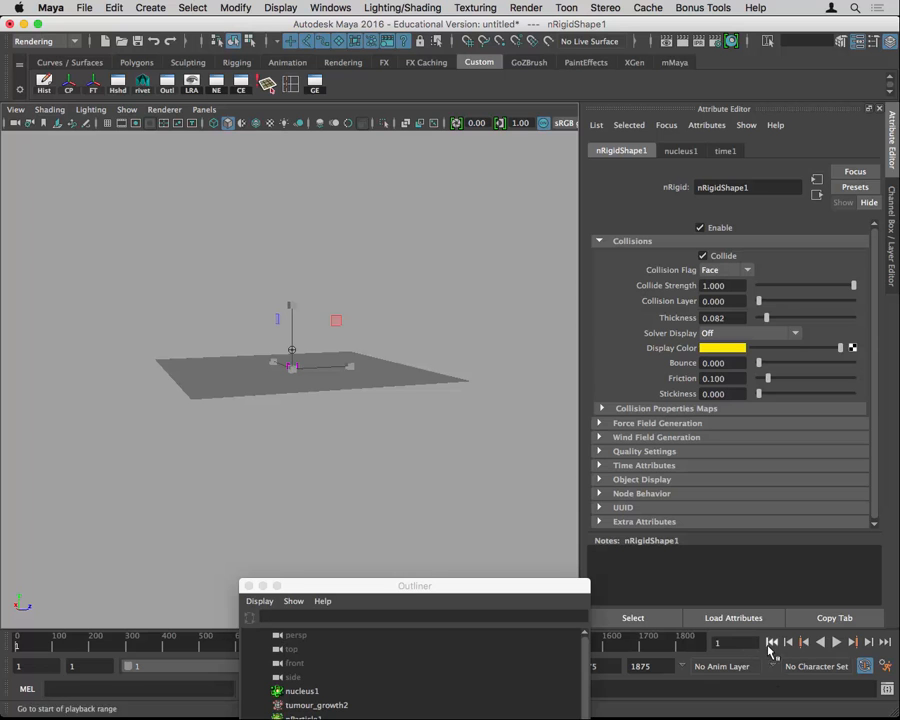
click(837, 643)
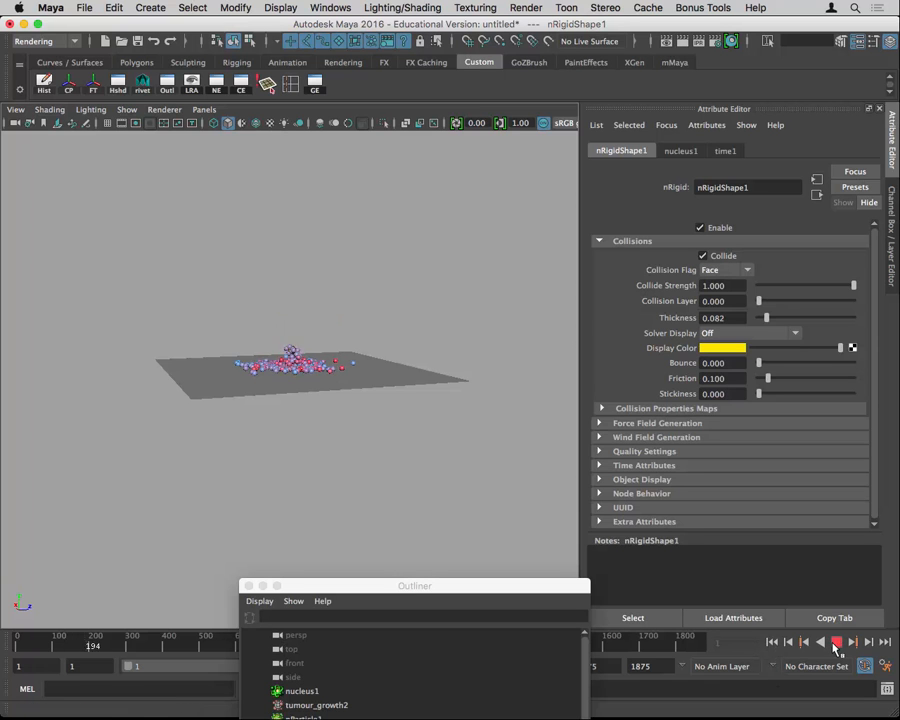
click(837, 643)
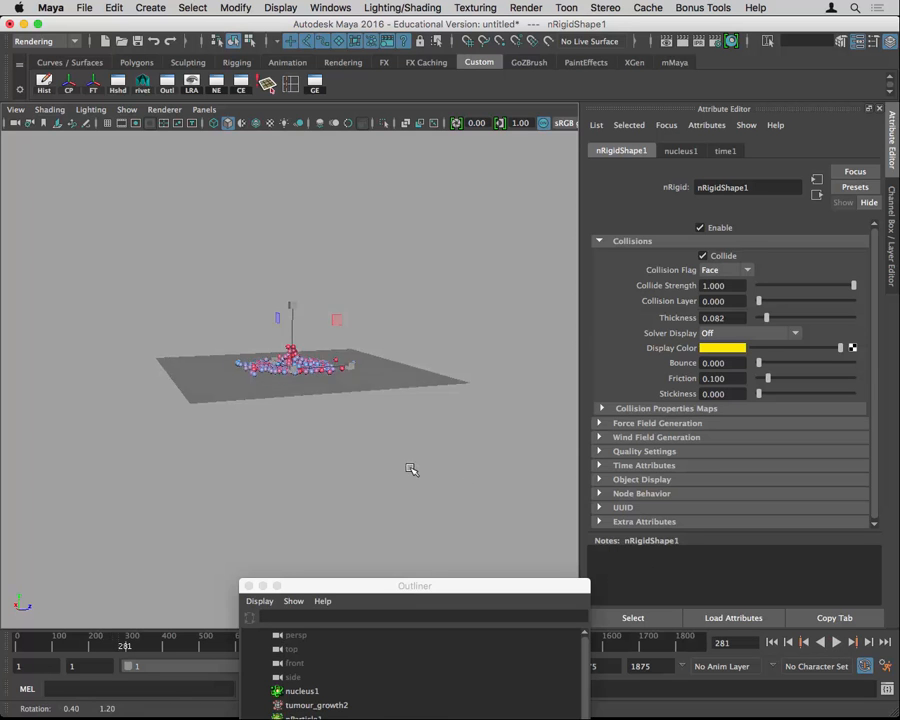
alt+right_drag(412, 472, 408, 456)
alt+drag(408, 456, 486, 428)
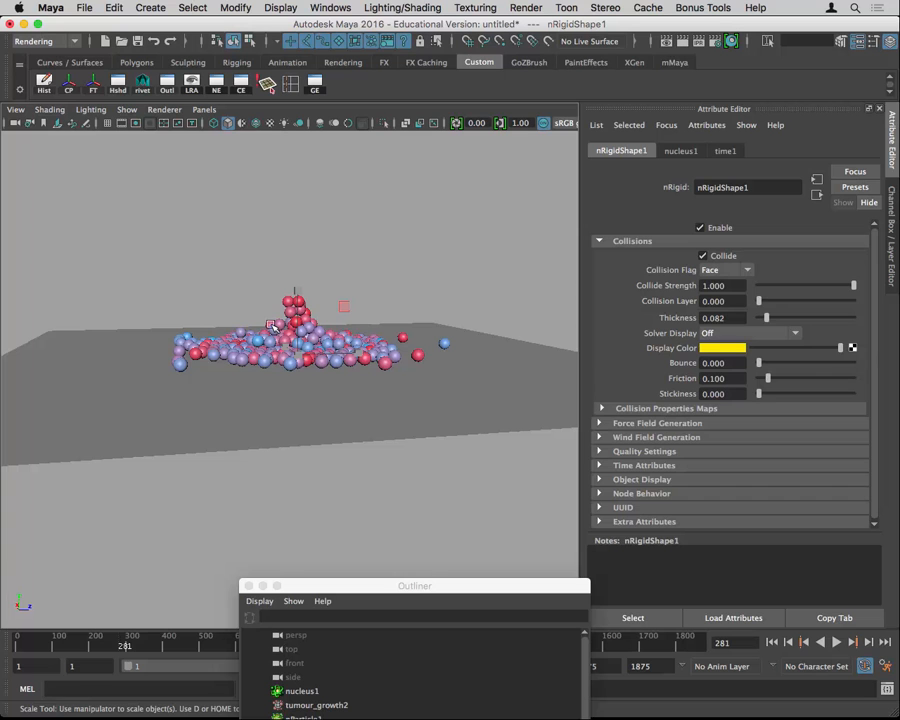
Set the Bounce of nParticleShape1 to 10 and test the simulation from frame 1.
drag(269, 305, 519, 365)
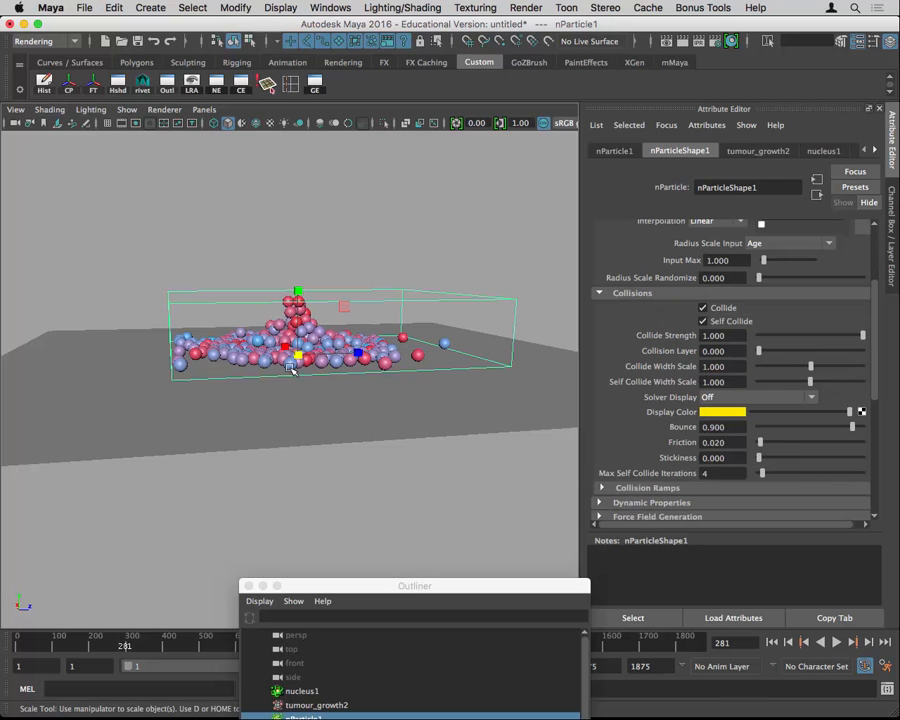
double_click(725, 427)
text(10)
key(Return)
click(771, 642)
click(836, 642)
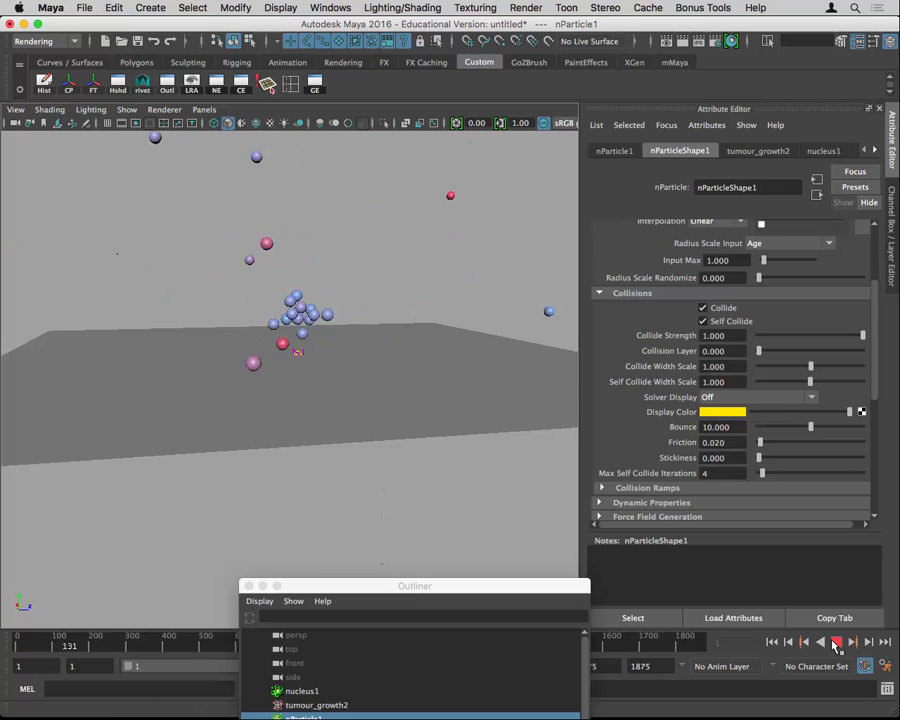
click(836, 644)
alt+drag(338, 420, 436, 450)
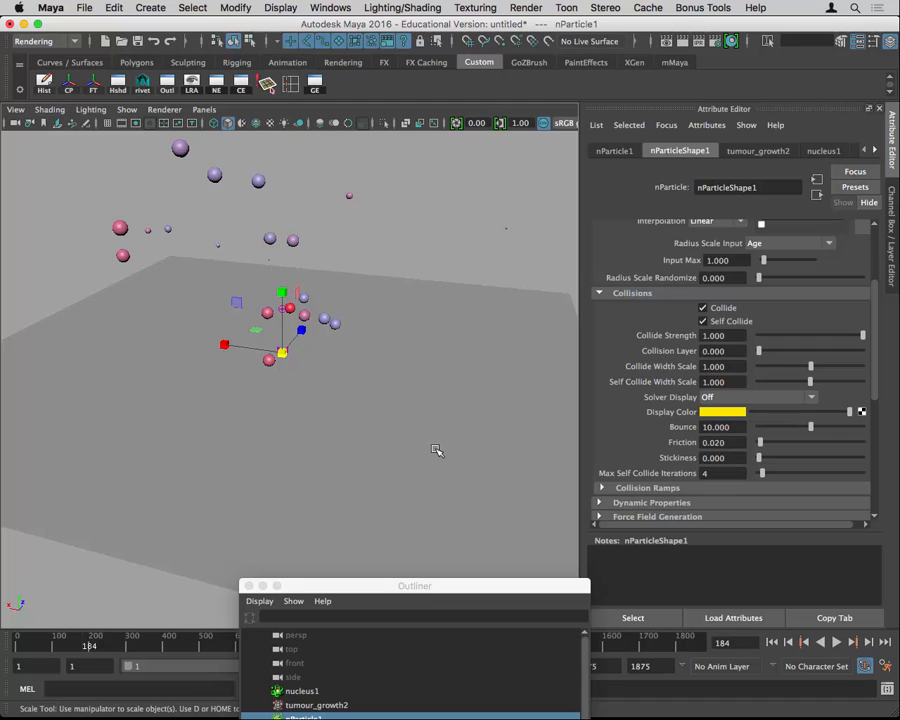
Set the Bounce of nParticleShape1 to 0.9 and replay the simulation from the start.
double_click(716, 427)
text(0.9)
key(Return)
click(771, 643)
click(836, 643)
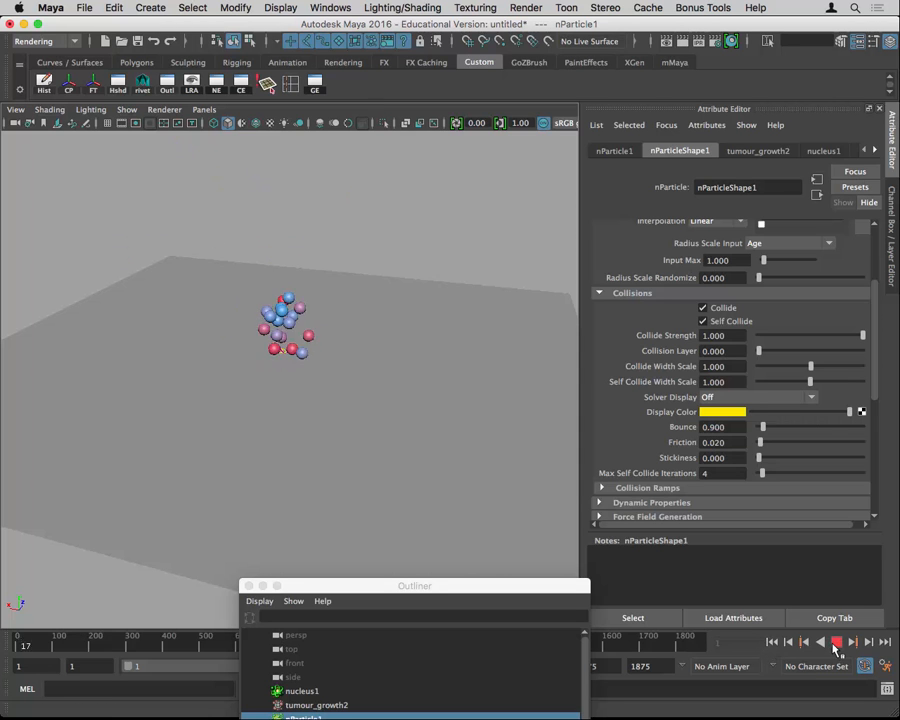
click(836, 643)
click(771, 643)
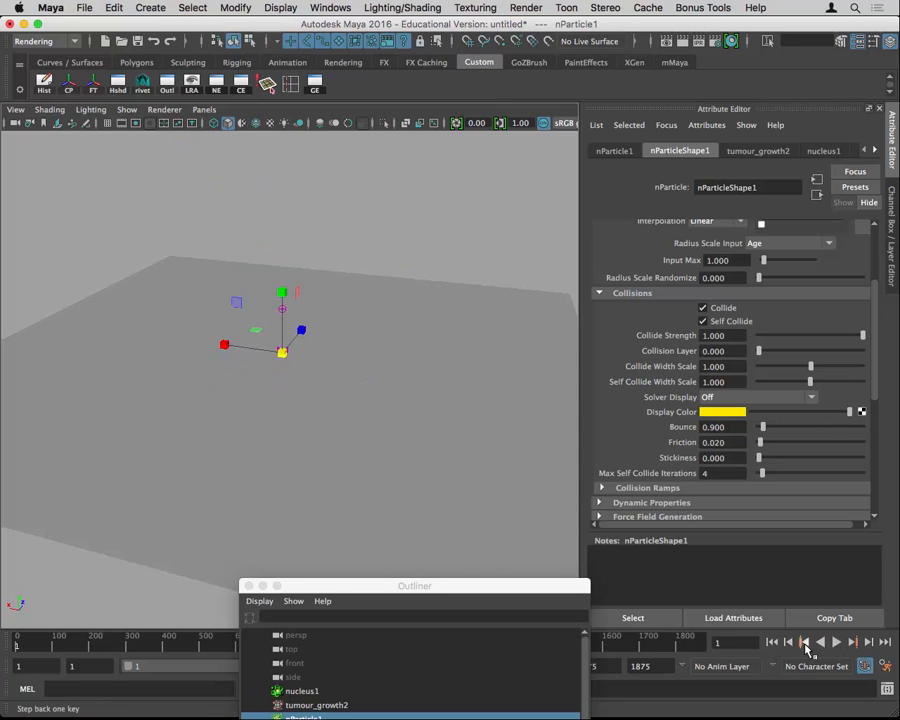
click(836, 643)
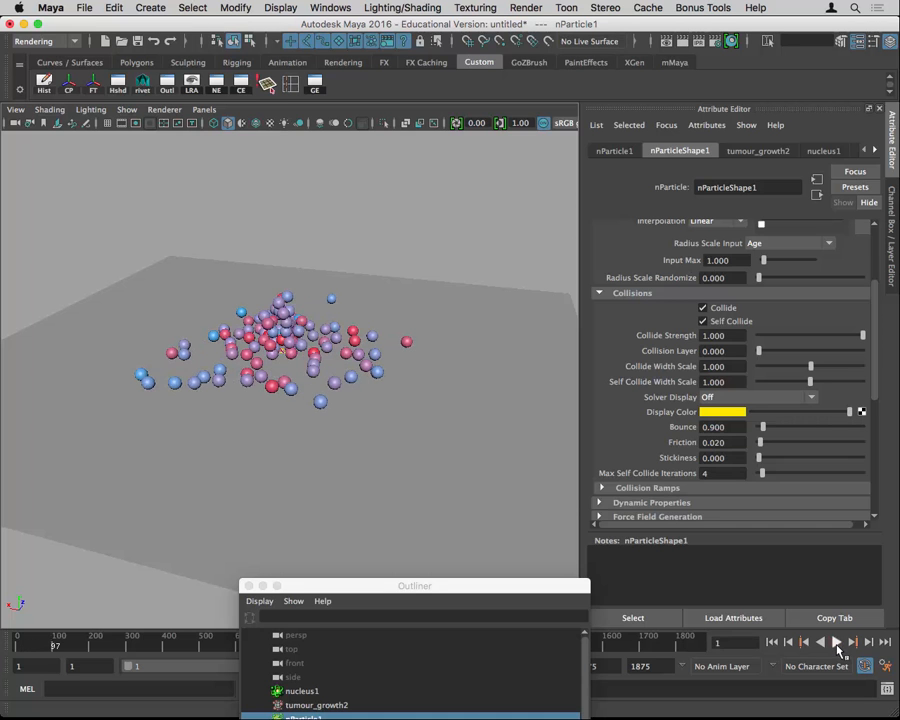
click(836, 643)
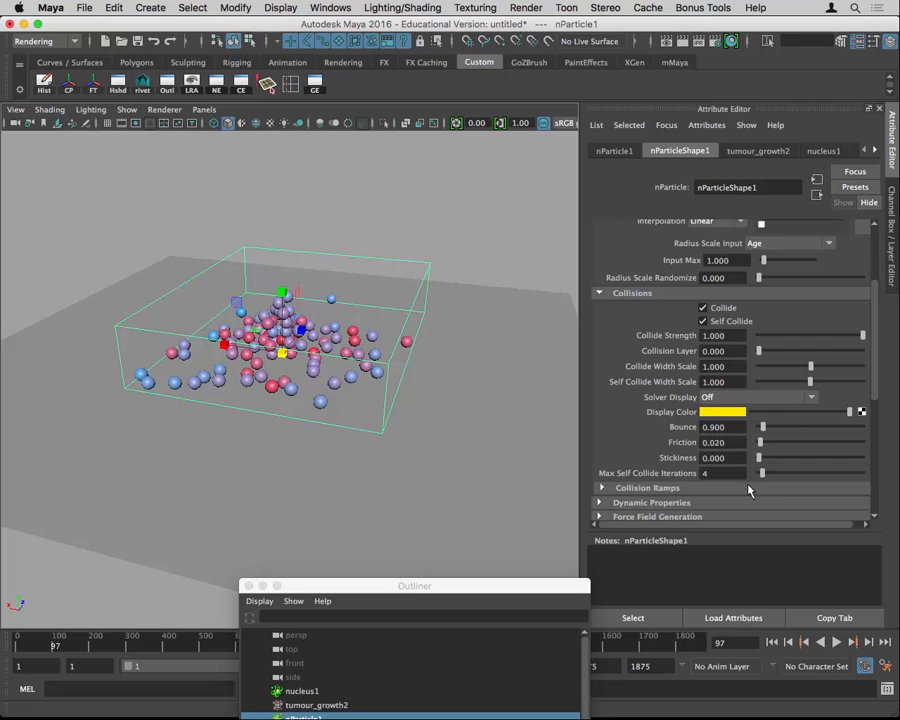
Set the Stickiness of nParticleShape1 to 10 and test the simulation from frame 1.
click(726, 458)
text(10)
key(Return)
click(773, 642)
click(836, 643)
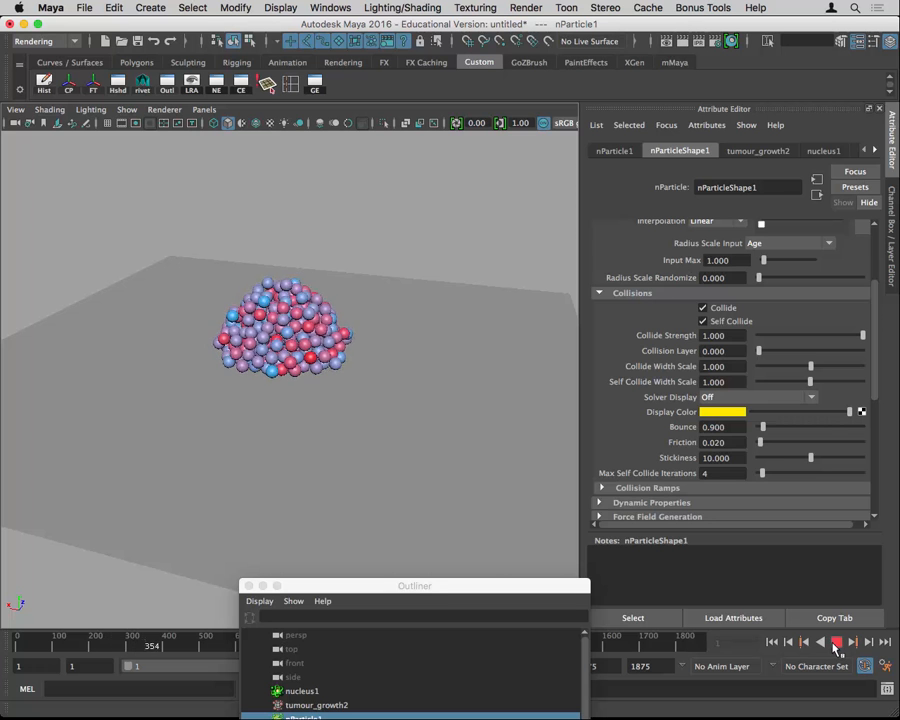
click(836, 647)
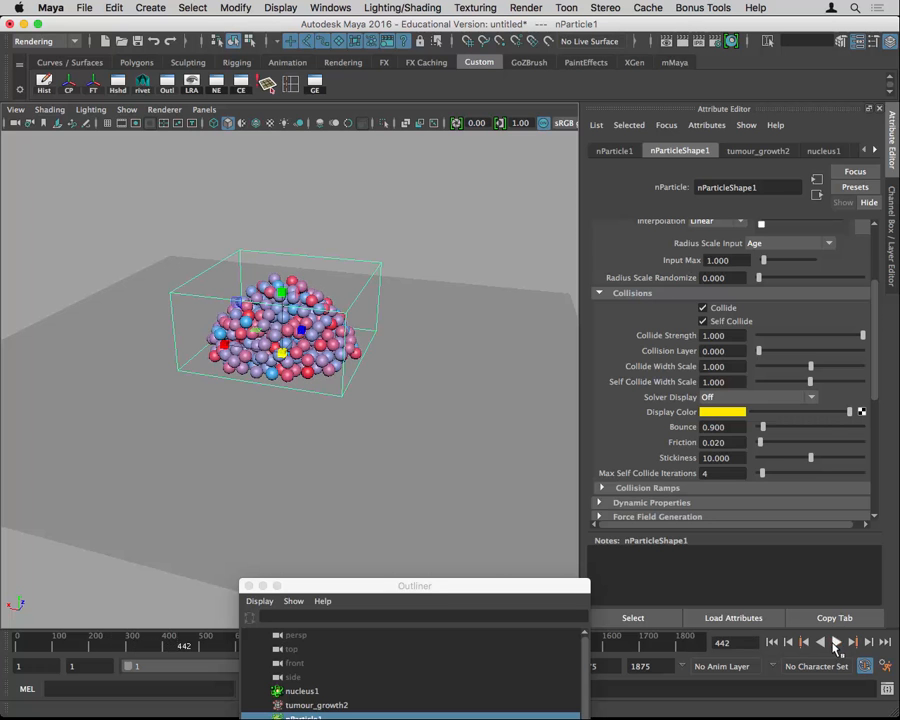
Select the floor and review the Bounce, Friction and Stickiness settings of its nRigidShape1 collider.
alt+drag(436, 474, 470, 520)
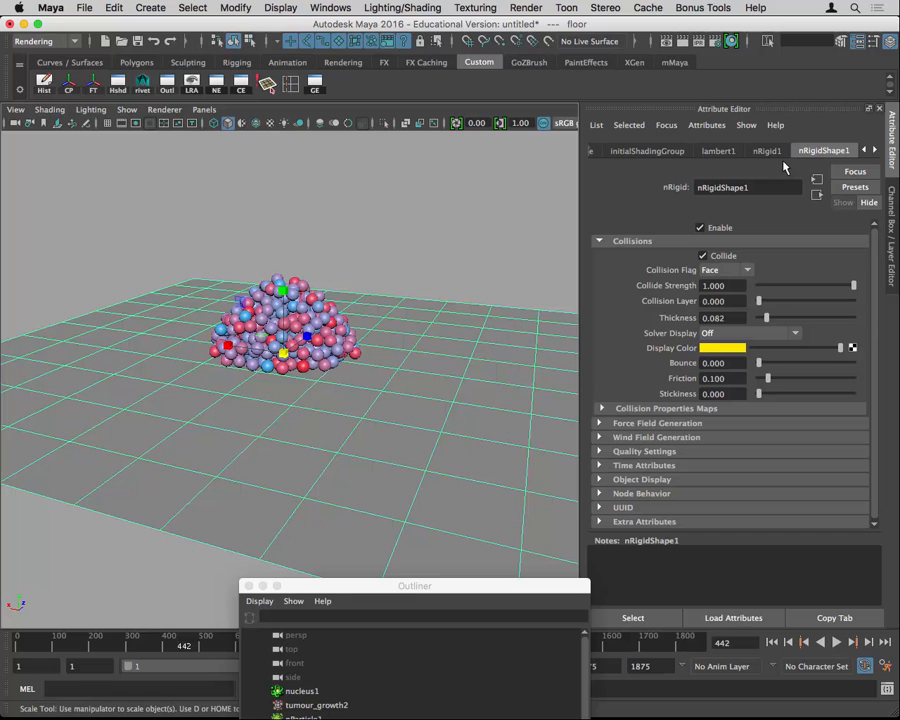
click(735, 363)
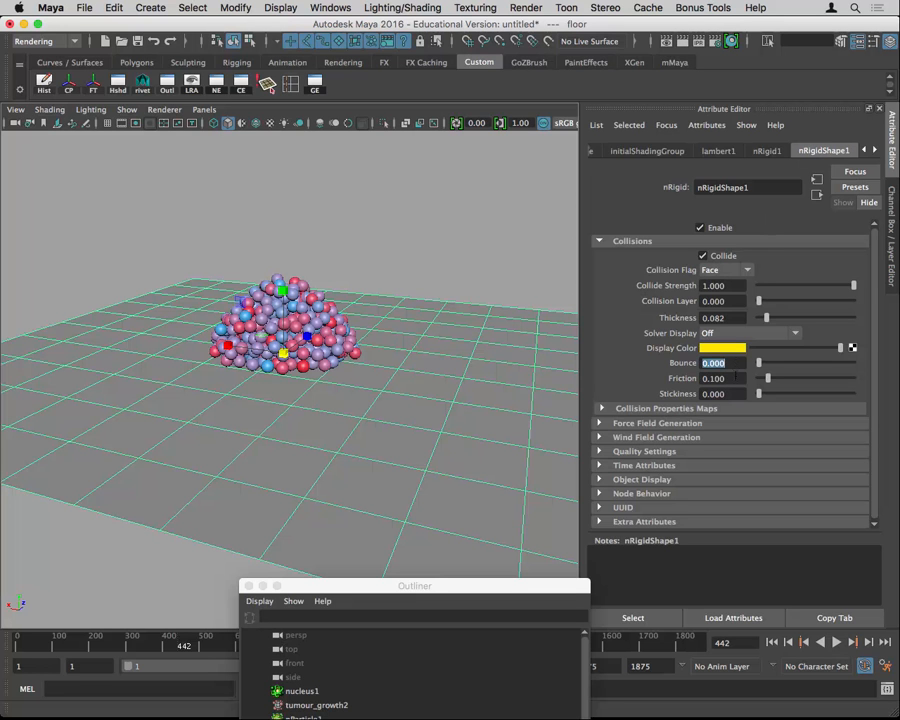
click(733, 378)
click(732, 393)
click(724, 363)
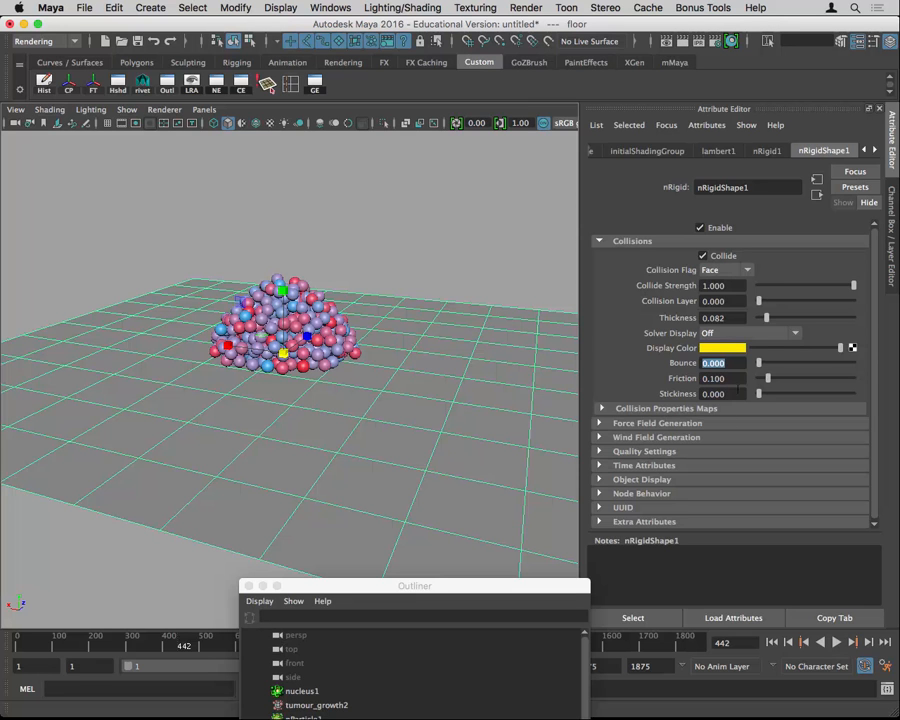
Select the tumour_growth2 emitter and replay the particle simulation from frame 1 to check how the pile forms on the floor.
click(772, 643)
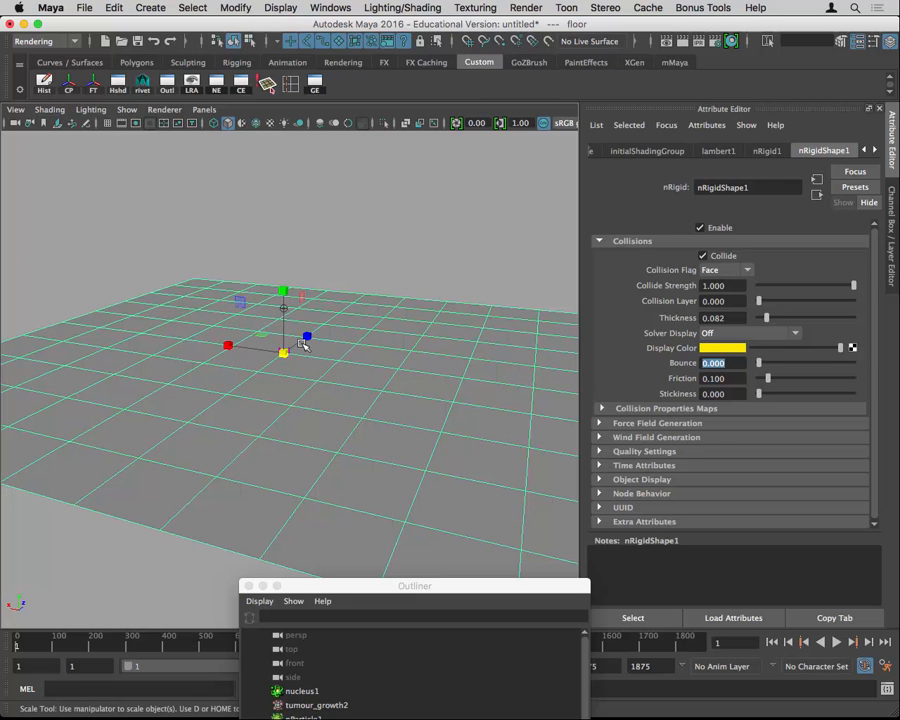
alt+drag(315, 281, 341, 267)
key(r)
click(319, 289)
key(w)
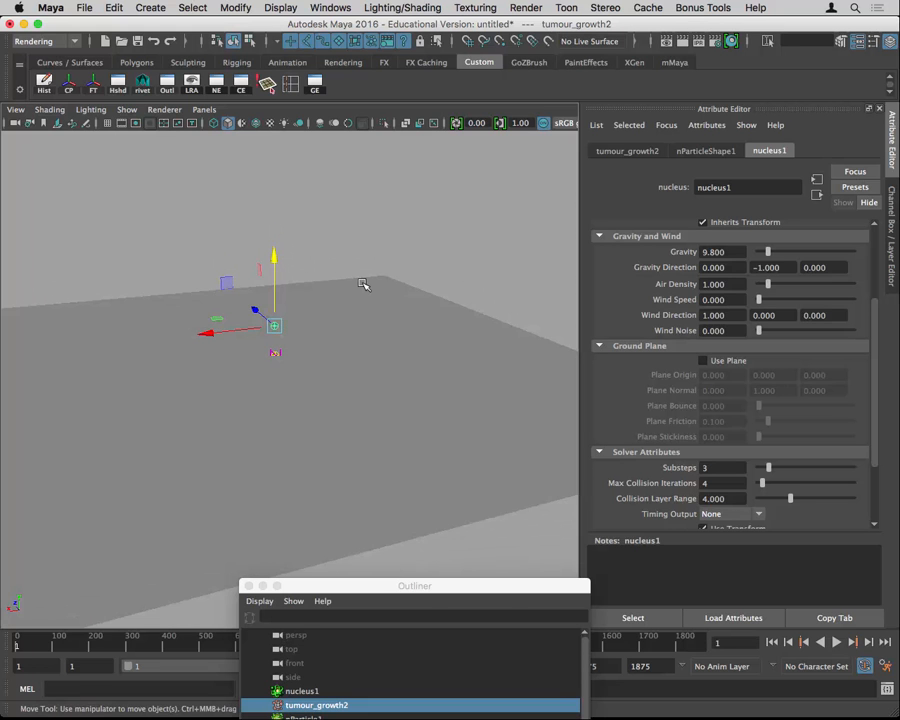
click(840, 642)
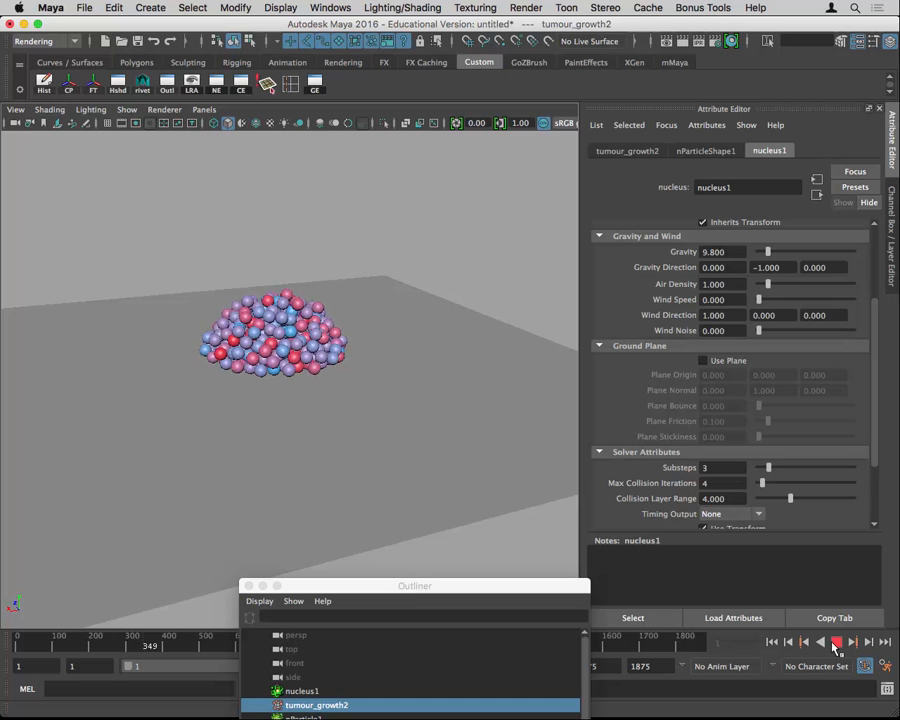
click(836, 643)
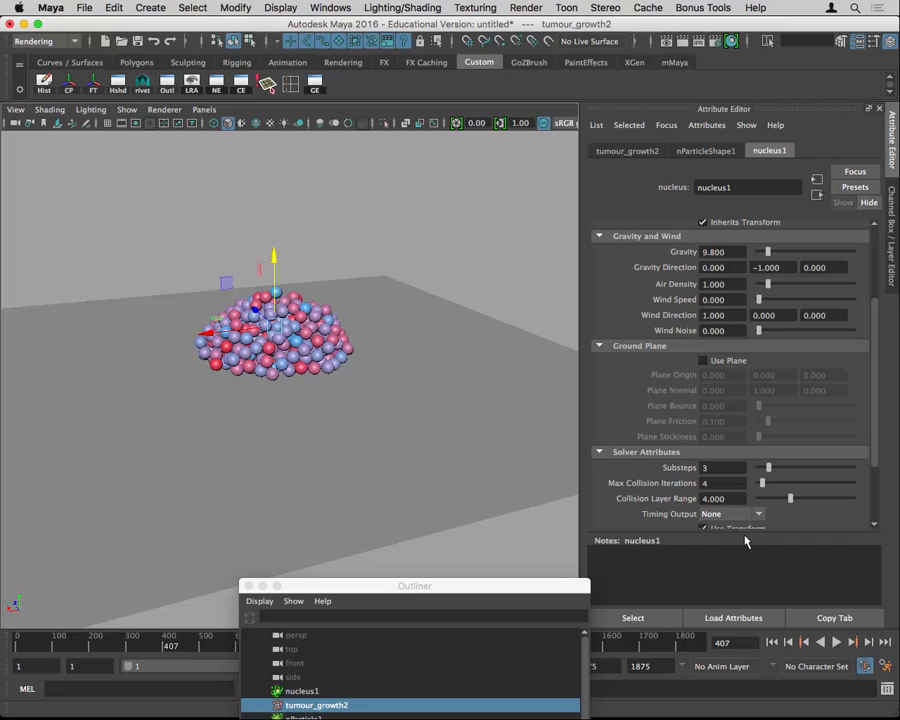
Set the Stickiness of nParticleShape1 to 0, test the simulation from frame 1 and rewind it.
click(298, 318)
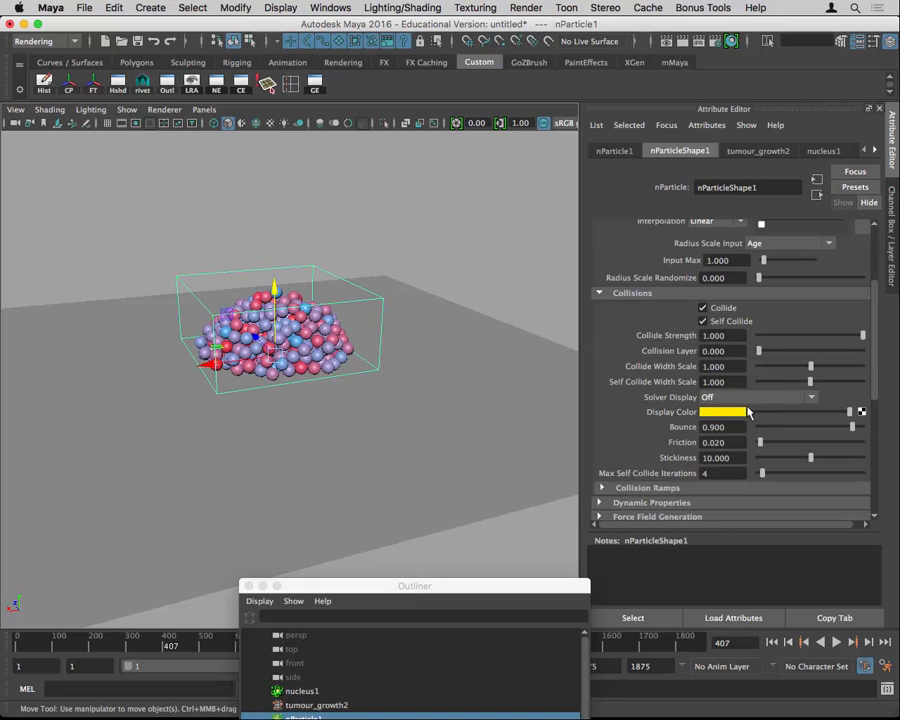
click(738, 458)
text(1)
key(Return)
click(738, 458)
text(0)
key(Return)
click(773, 642)
click(836, 642)
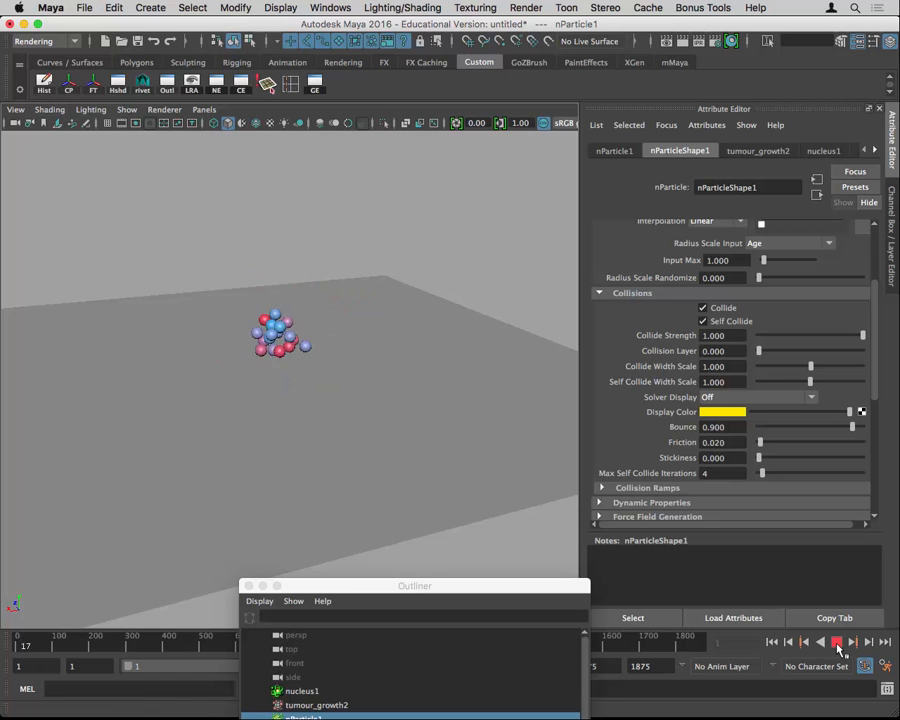
click(836, 642)
click(772, 642)
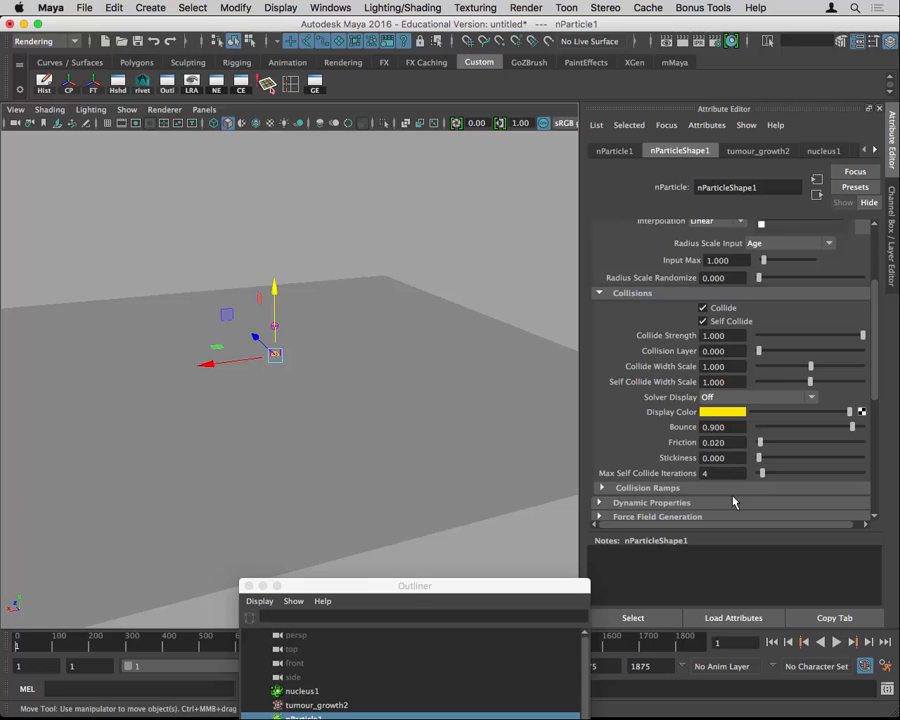
Set the Drag in the Dynamic Properties of nParticleShape1 to 0.1 and test the simulation.
scroll(730, 490, down, 5)
click(603, 334)
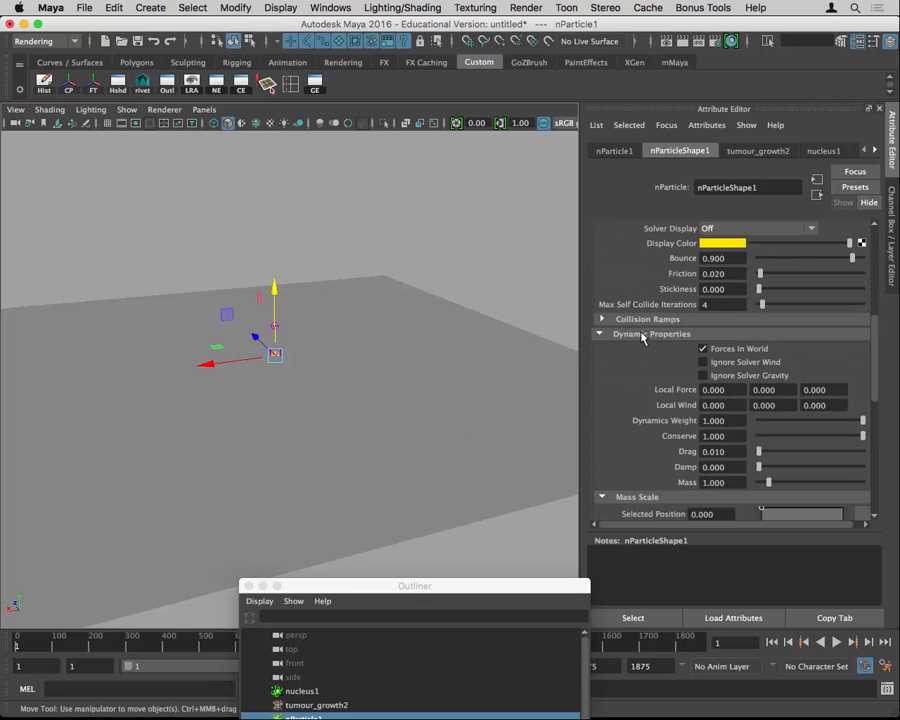
scroll(656, 412, down, 4)
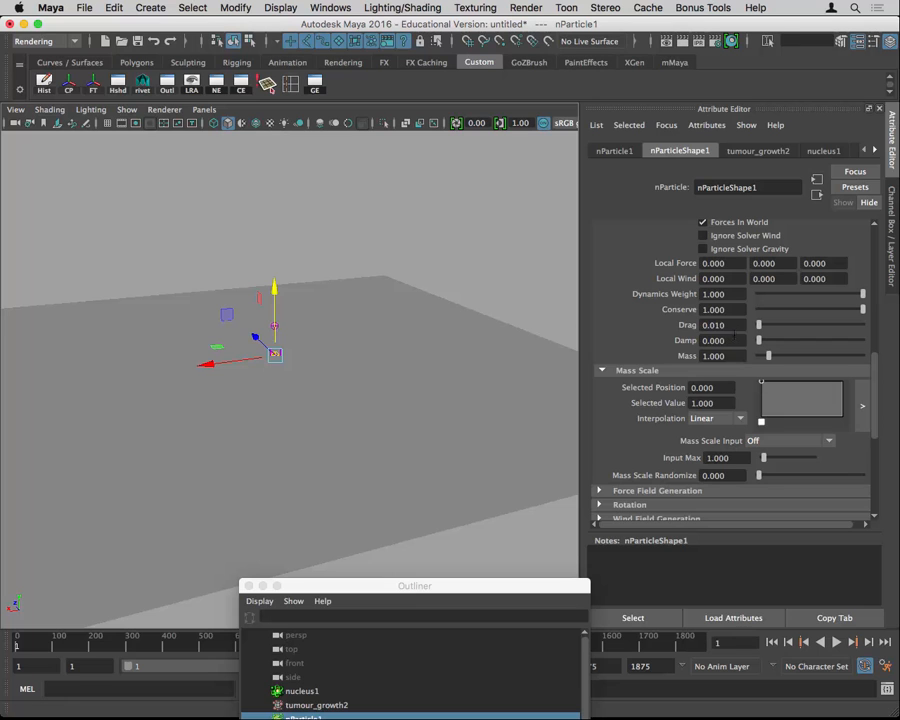
double_click(736, 327)
text(0.1)
key(Return)
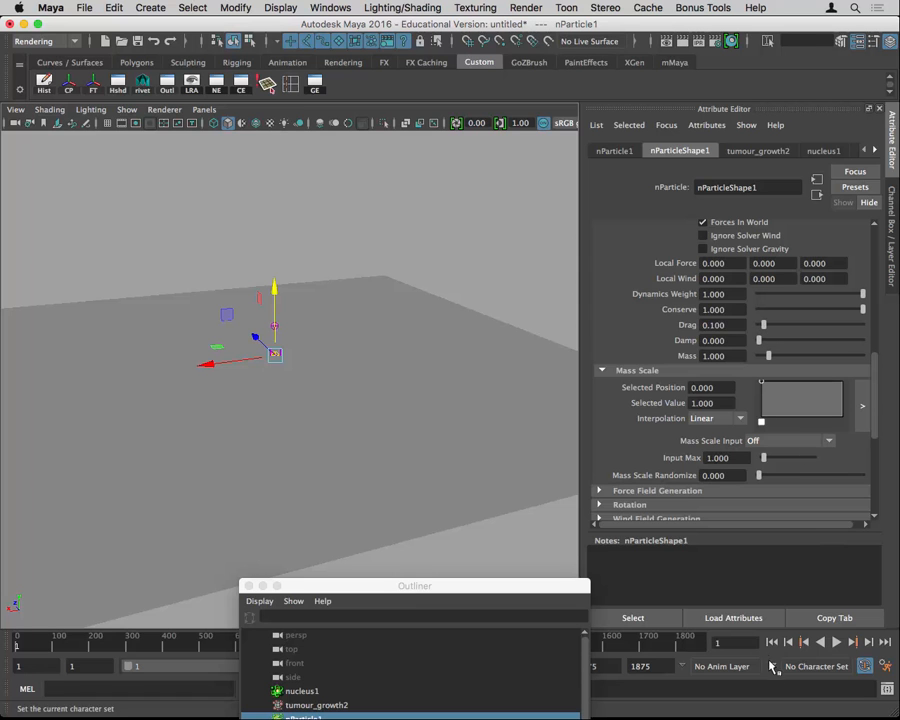
click(837, 643)
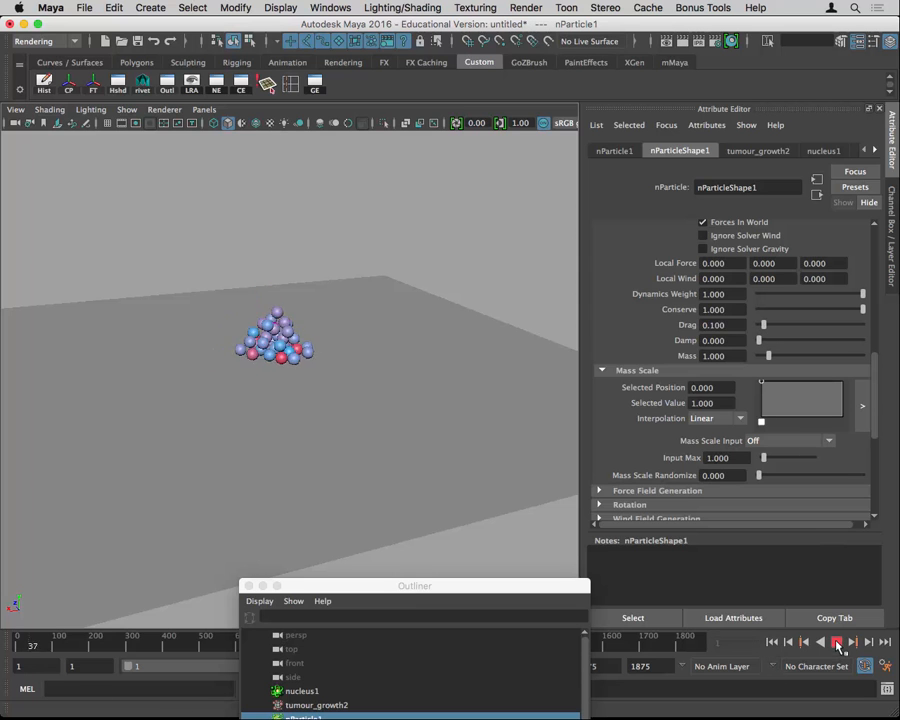
click(837, 643)
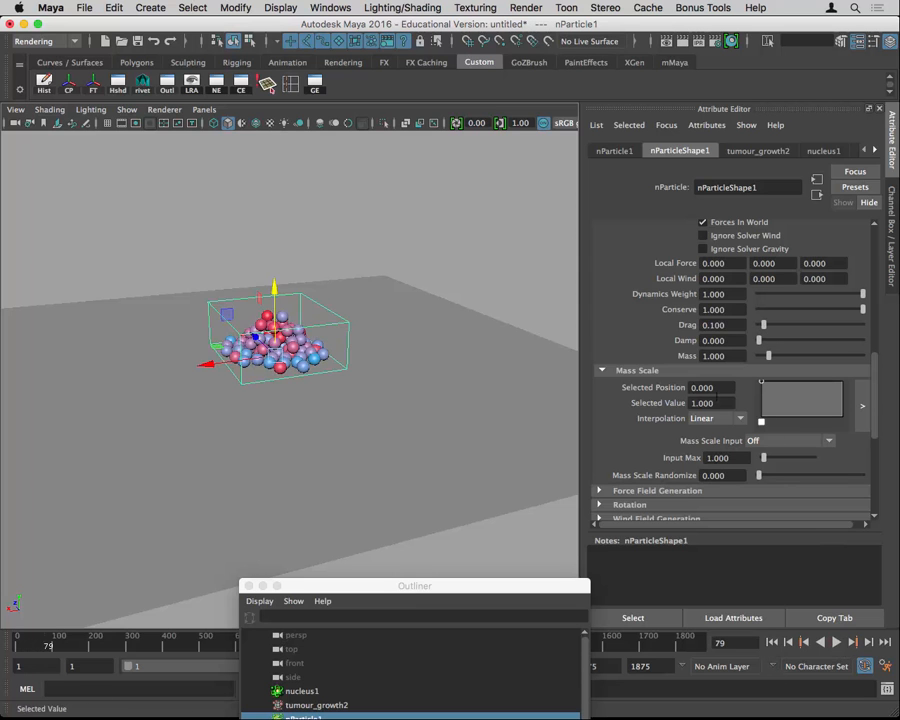
Set the Drag of nParticleShape1 to 1 and replay the simulation from frame 1.
click(729, 325)
text(1)
key(Return)
click(771, 643)
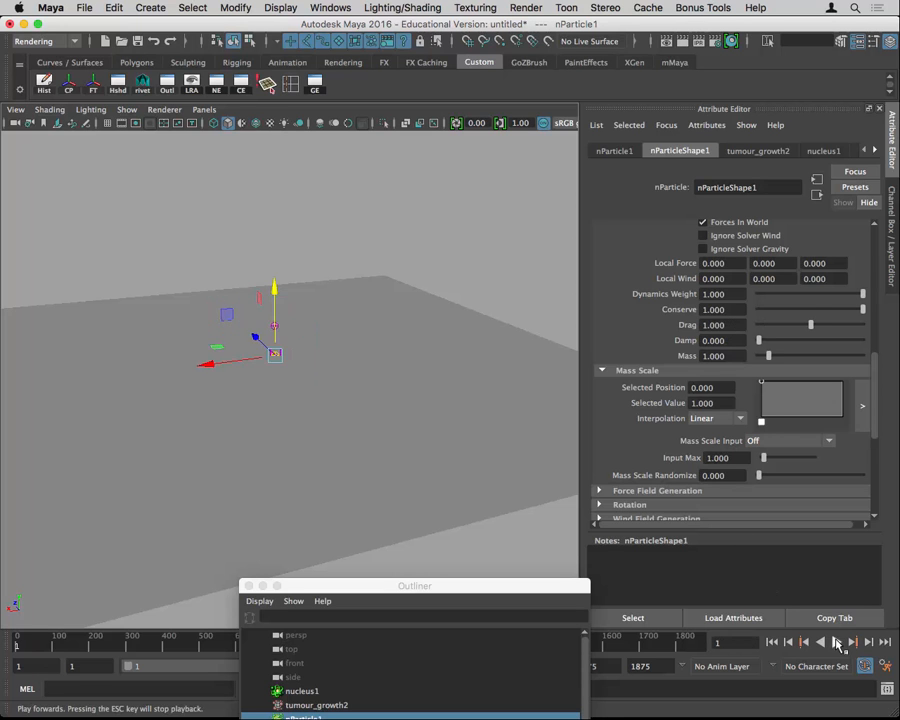
click(837, 643)
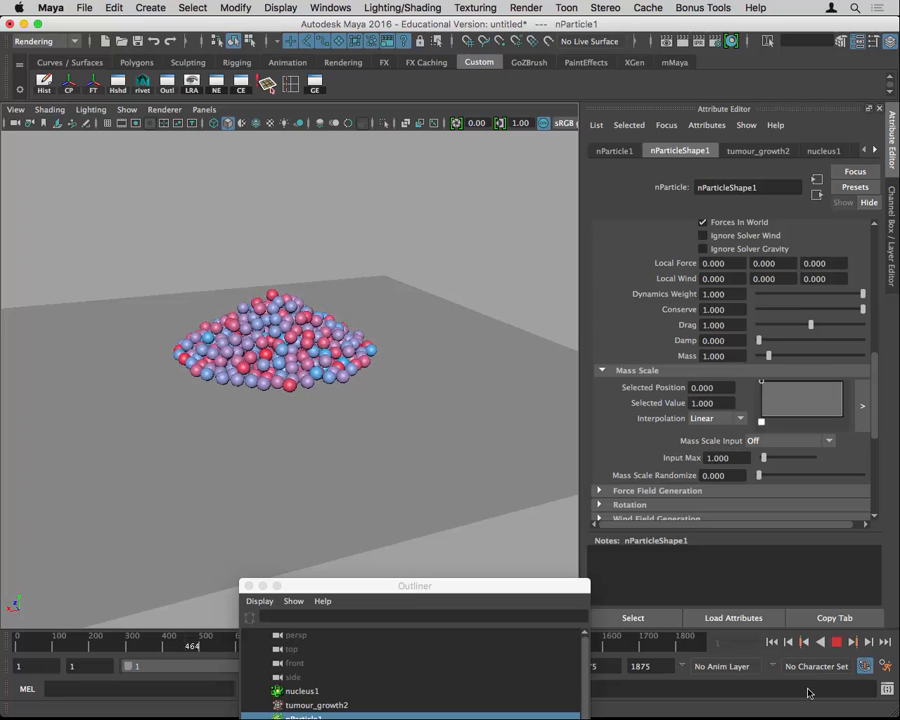
click(838, 643)
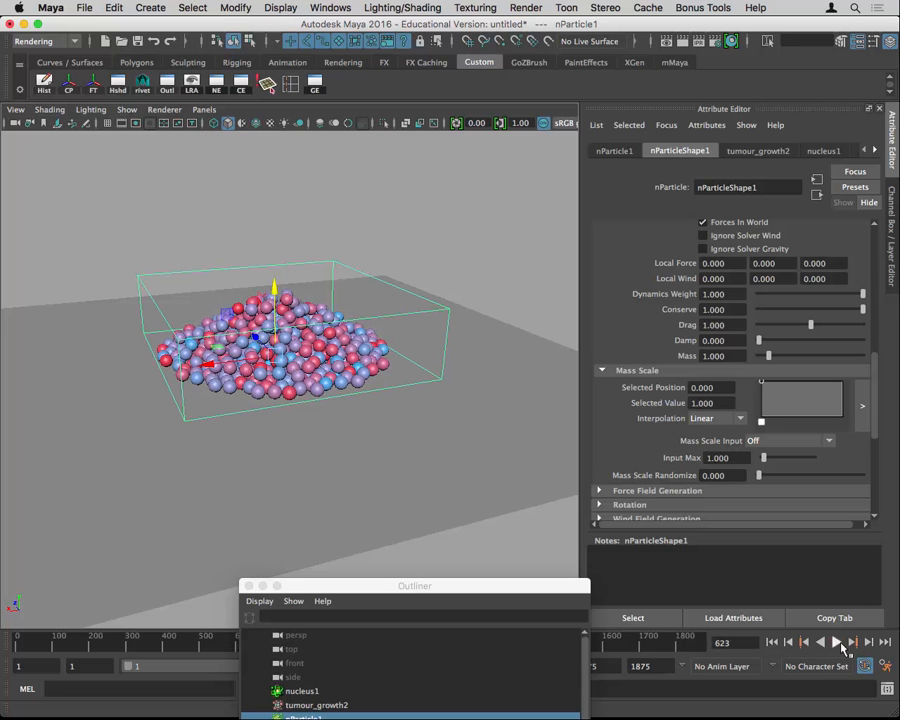
Examine the remaining nParticleShape1 attributes, including the collision settings, Dynamic Properties, Mass and Mass Scale.
scroll(625, 470, down, 5)
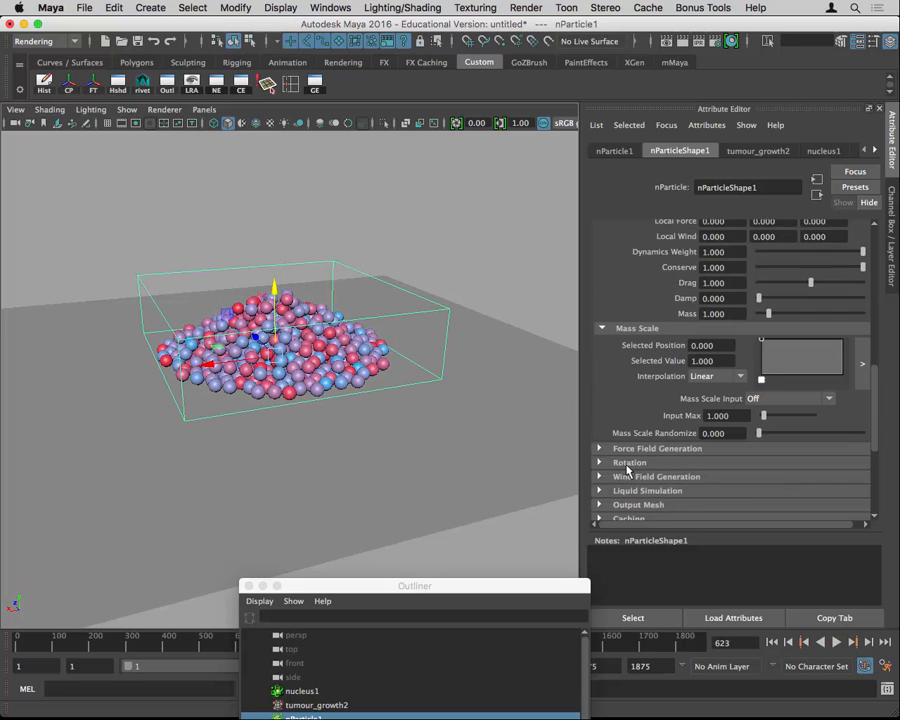
scroll(628, 470, down, 2)
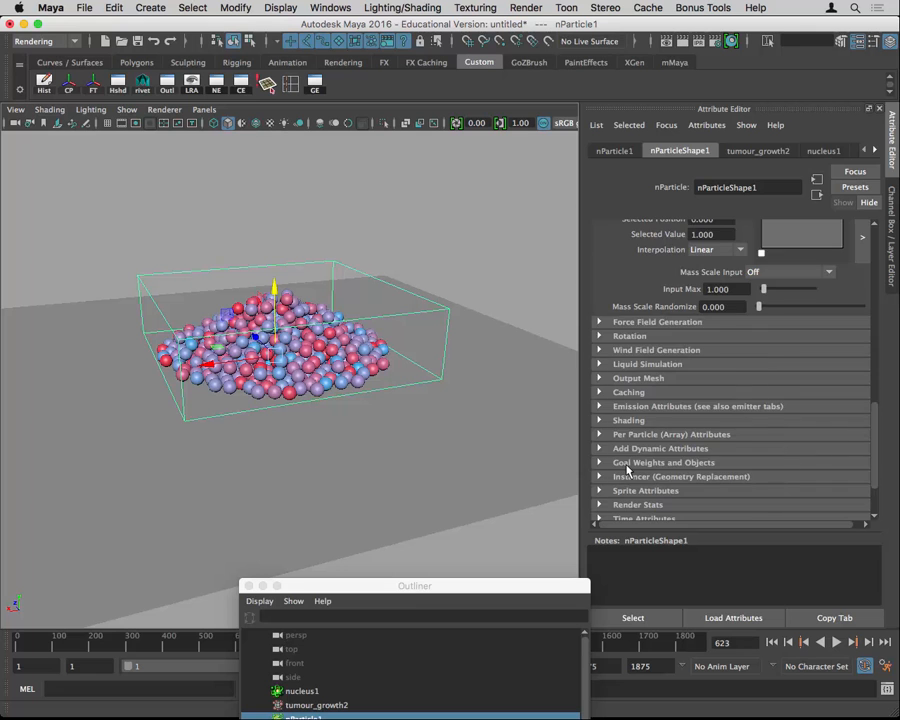
scroll(628, 470, up, 8)
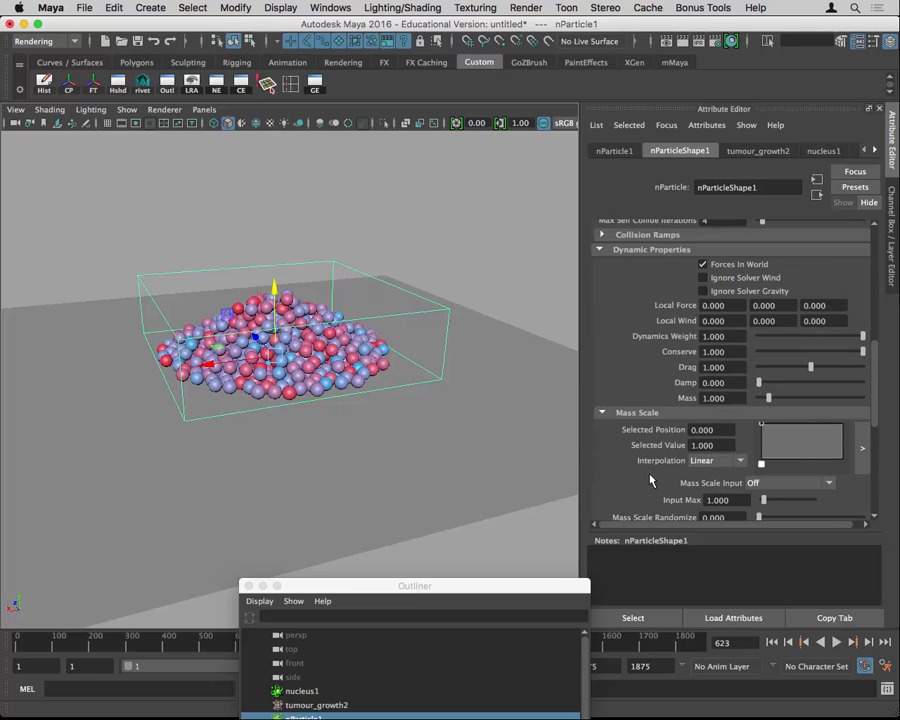
scroll(653, 443, down, 2)
scroll(652, 443, up, 8)
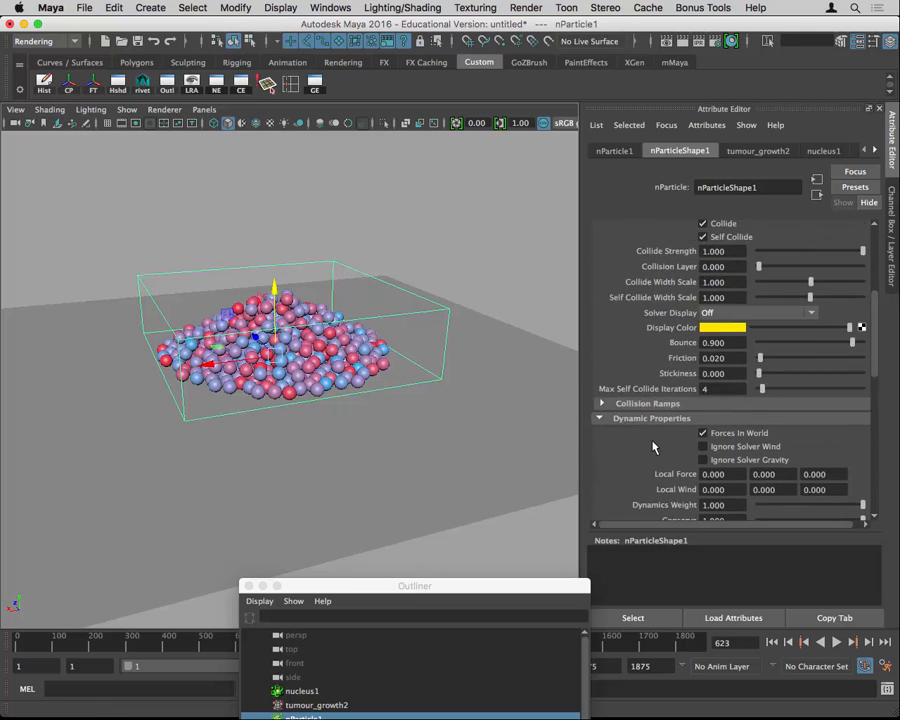
scroll(652, 445, down, 5)
scroll(652, 446, up, 6)
scroll(652, 446, down, 8)
click(729, 398)
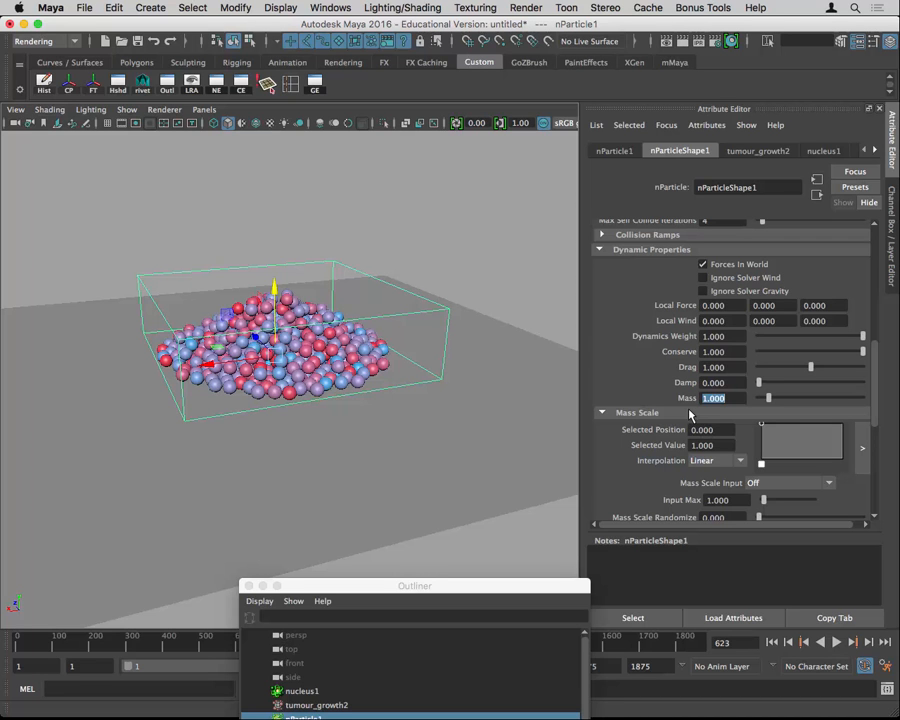
scroll(796, 486, down, 5)
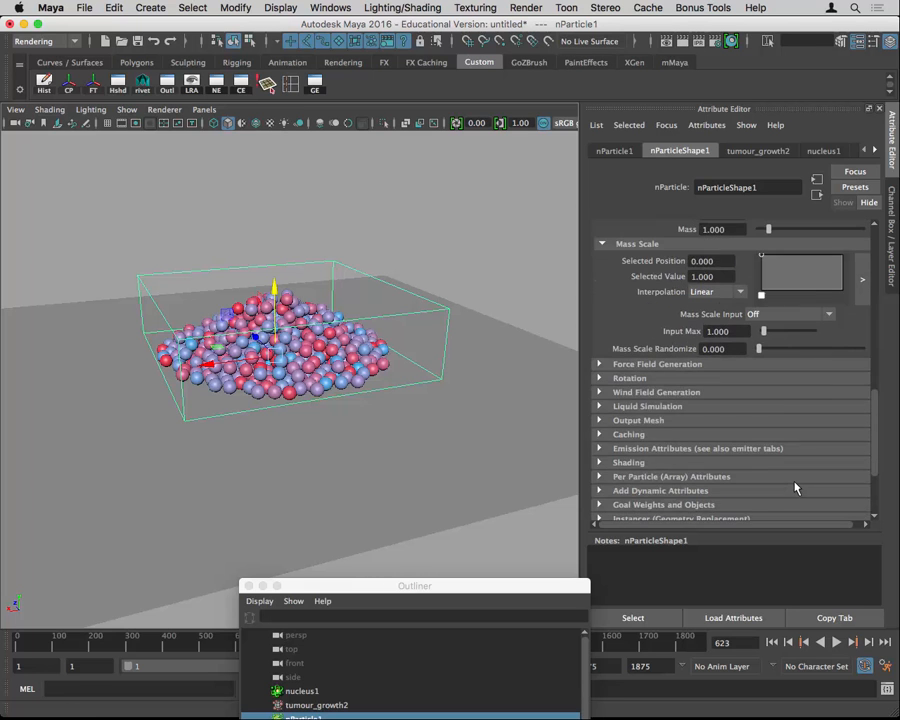
scroll(796, 487, down, 3)
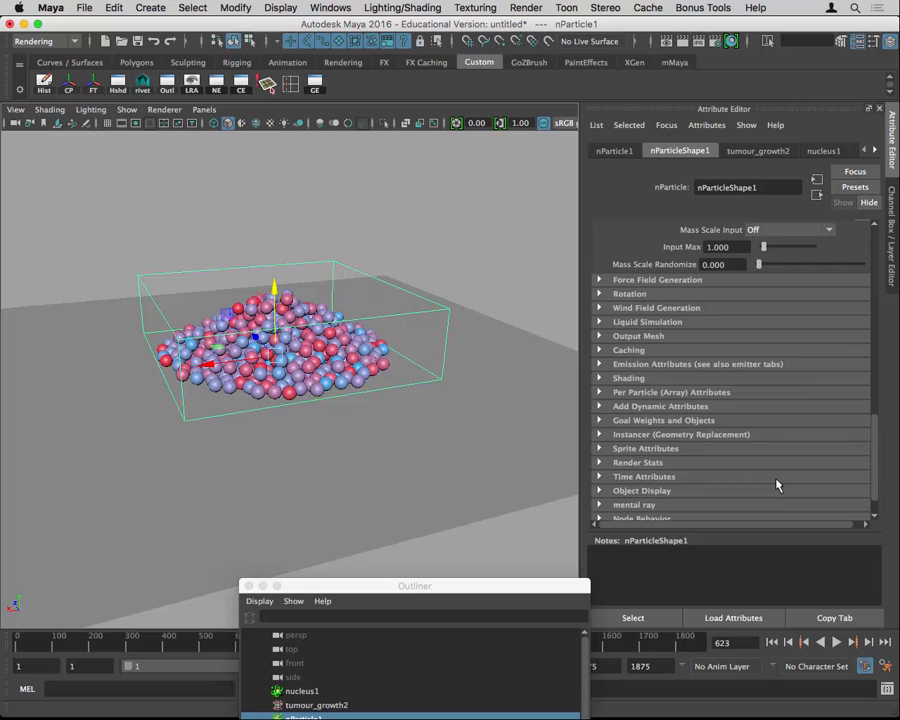
scroll(777, 485, up, 5)
scroll(777, 485, down, 5)
Replay the simulation from frame 1, stop it around frame 97 and inspect the particle pile up close from the side.
click(772, 642)
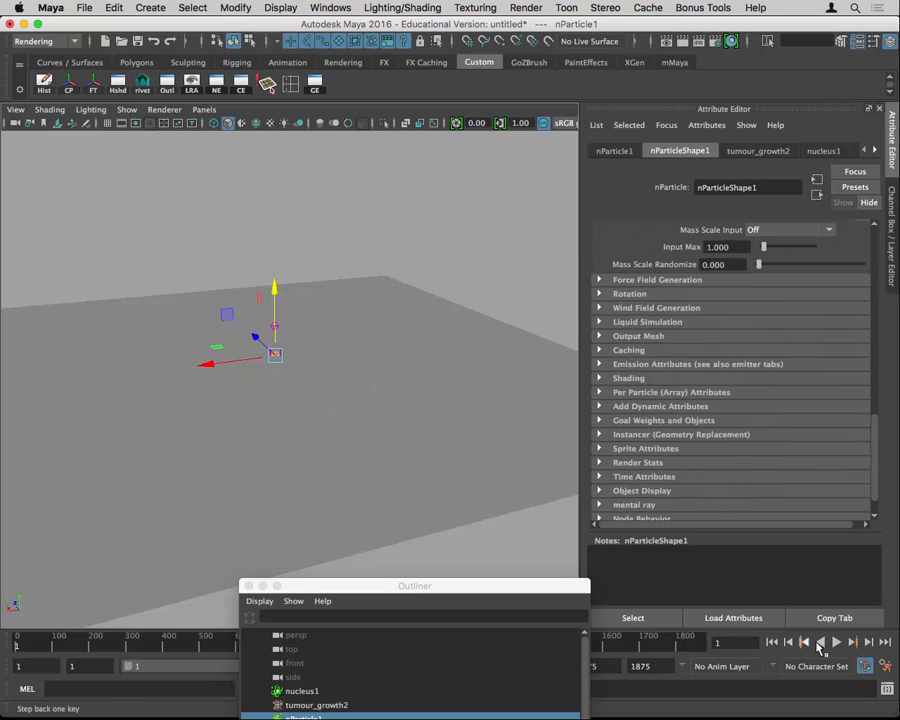
click(836, 642)
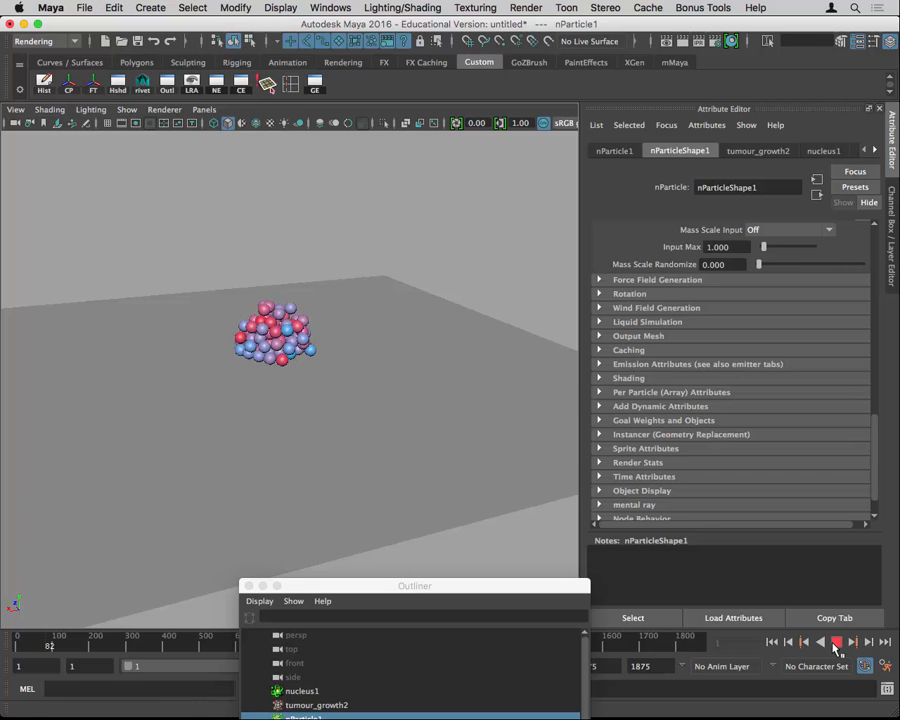
click(836, 642)
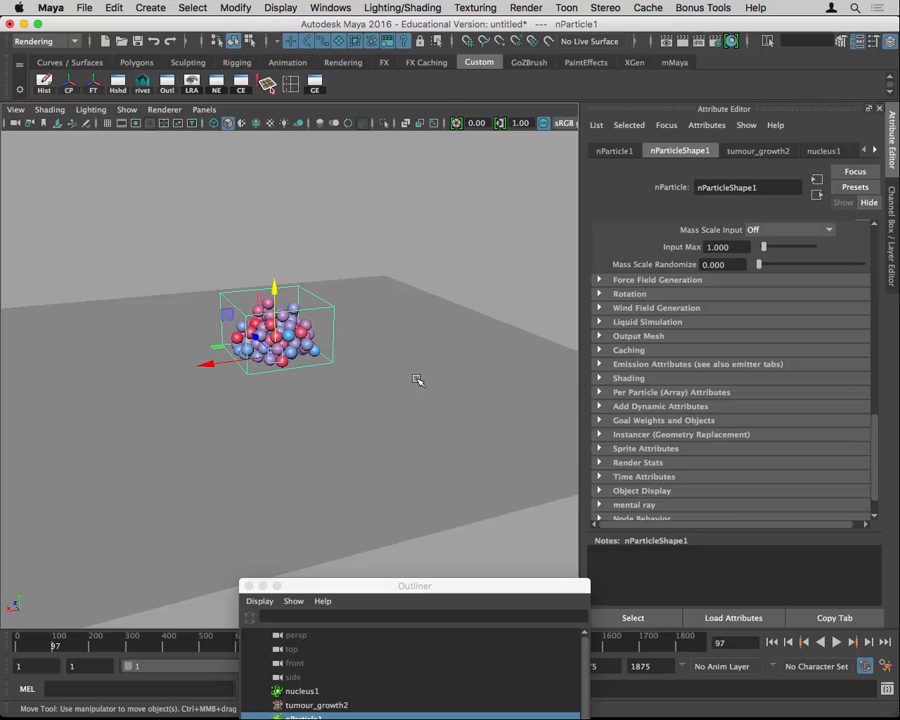
alt+right_drag(306, 366, 408, 386)
alt+middle_drag(450, 388, 460, 452)
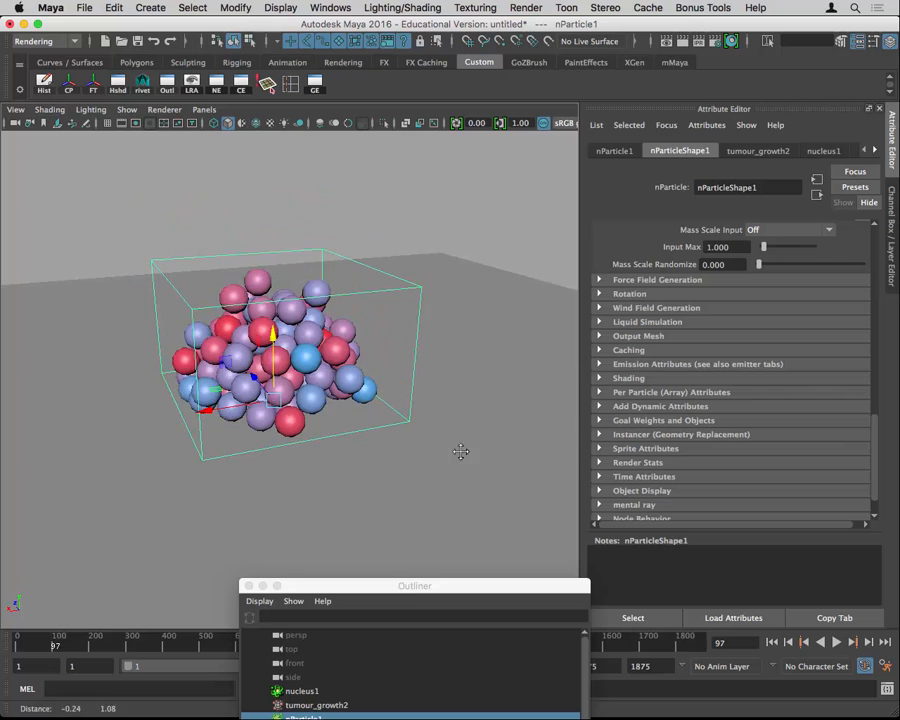
alt+drag(410, 440, 402, 412)
alt+drag(474, 294, 482, 272)
click(470, 262)
drag(196, 240, 357, 305)
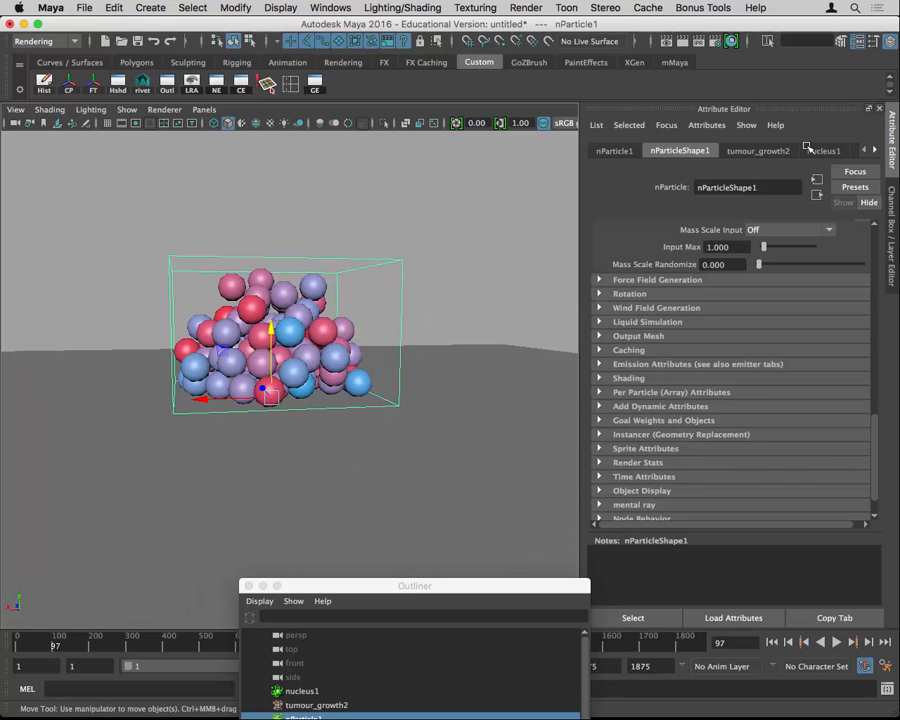
Rename the nParticle1 transform to tumour_particles.
click(616, 151)
double_click(718, 187)
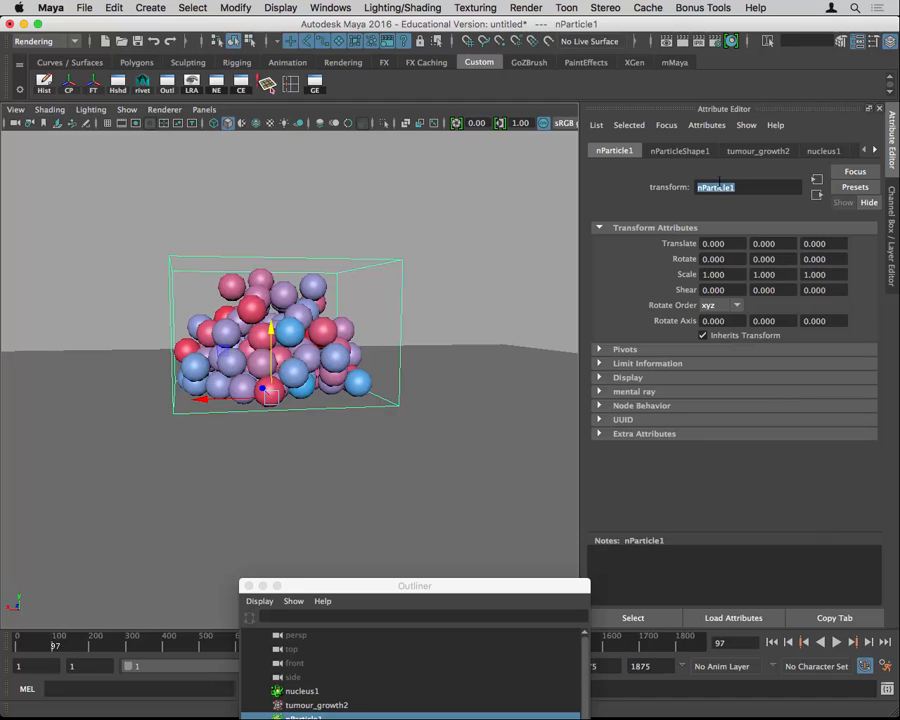
text(tumour_p)
key(Return)
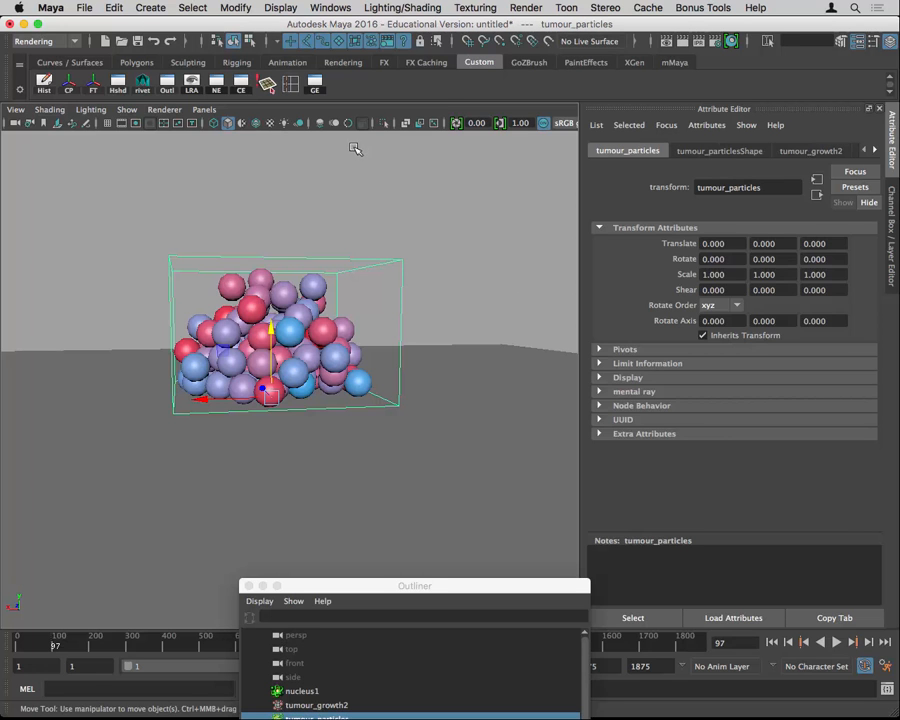
Convert tumour_particles to a polygon mesh with nParticle to Polygons.
click(230, 7)
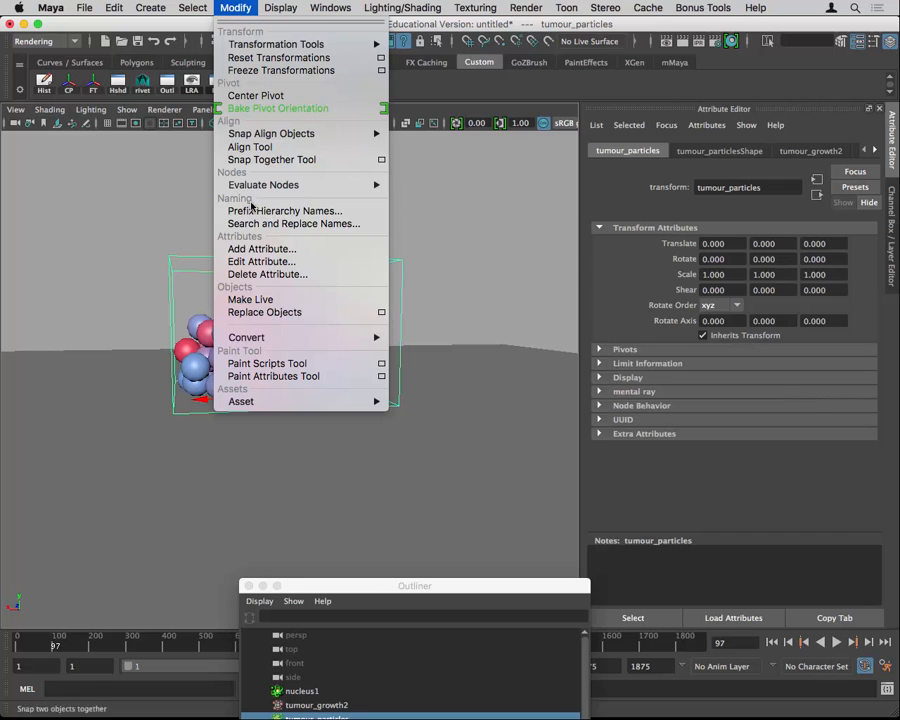
mouse_move(316, 342)
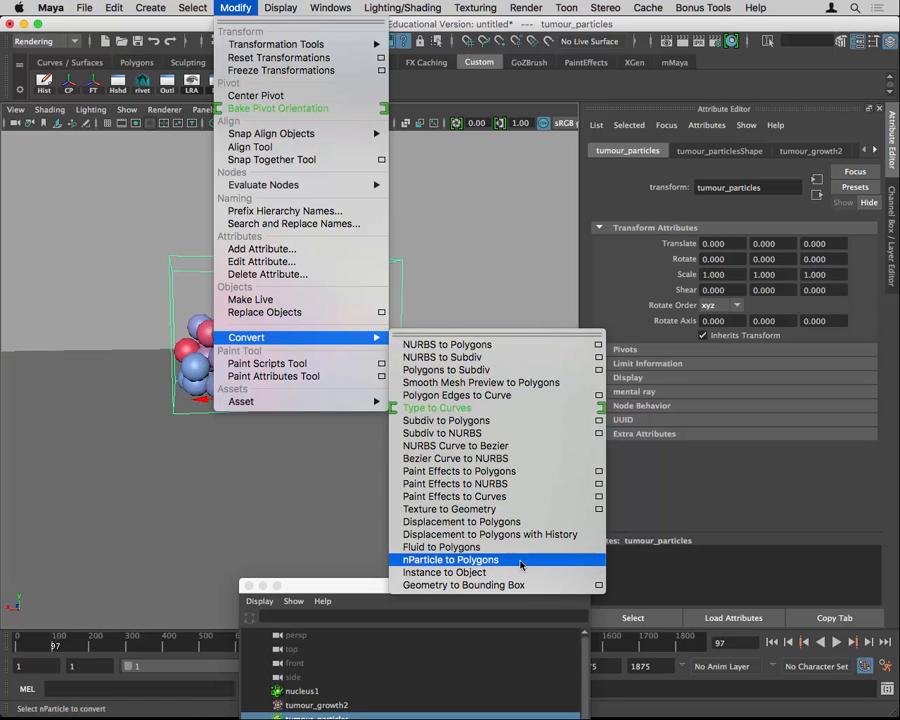
click(463, 566)
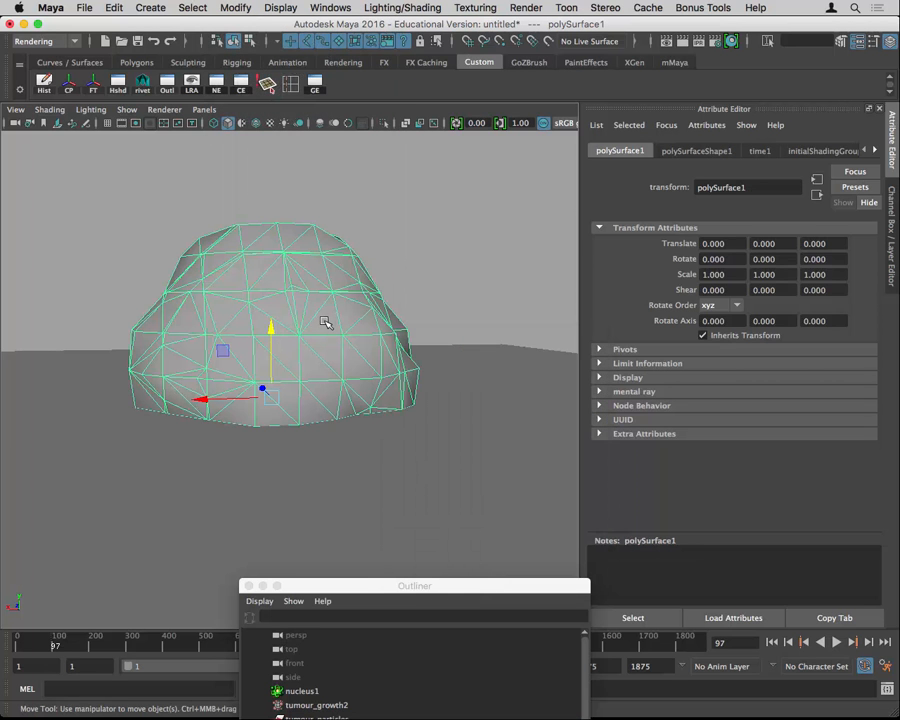
Replay the simulation from frame 1, stop it around frame 503 and inspect the generated mesh from the side and underneath.
key(4)
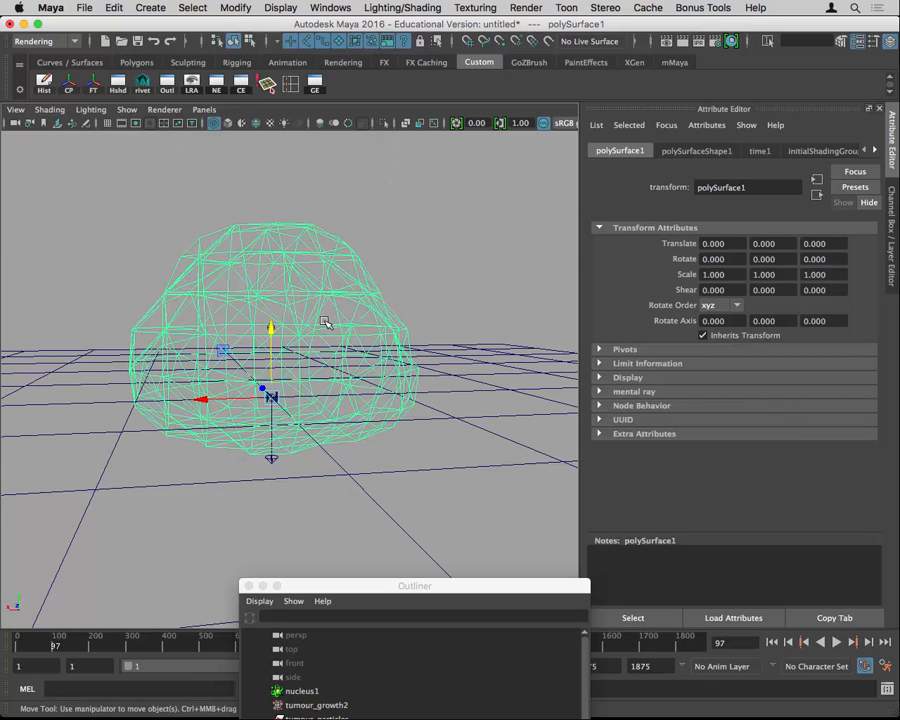
key(5)
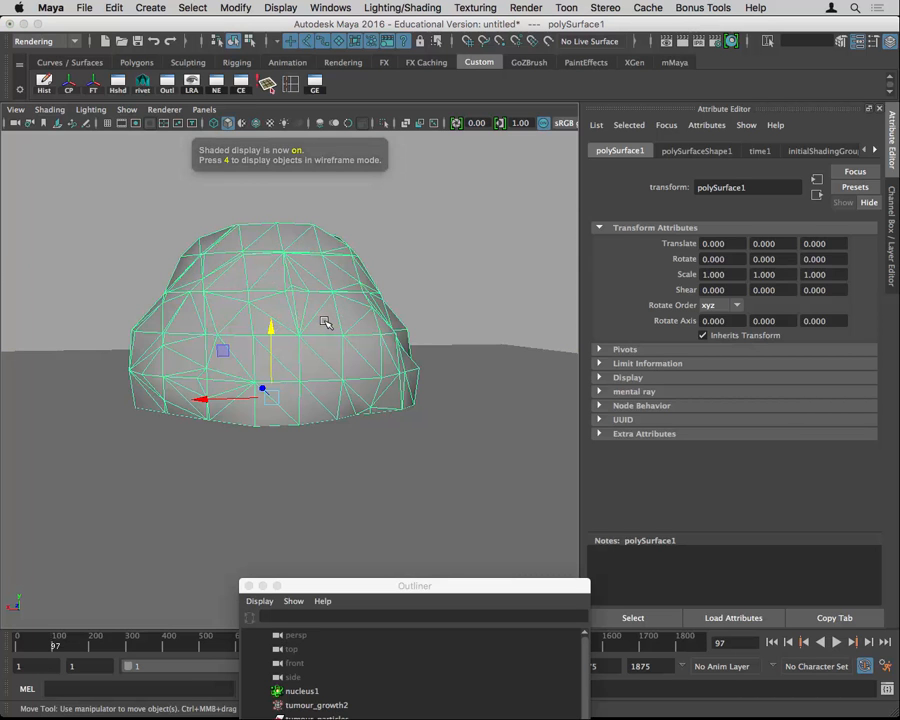
click(772, 642)
click(836, 643)
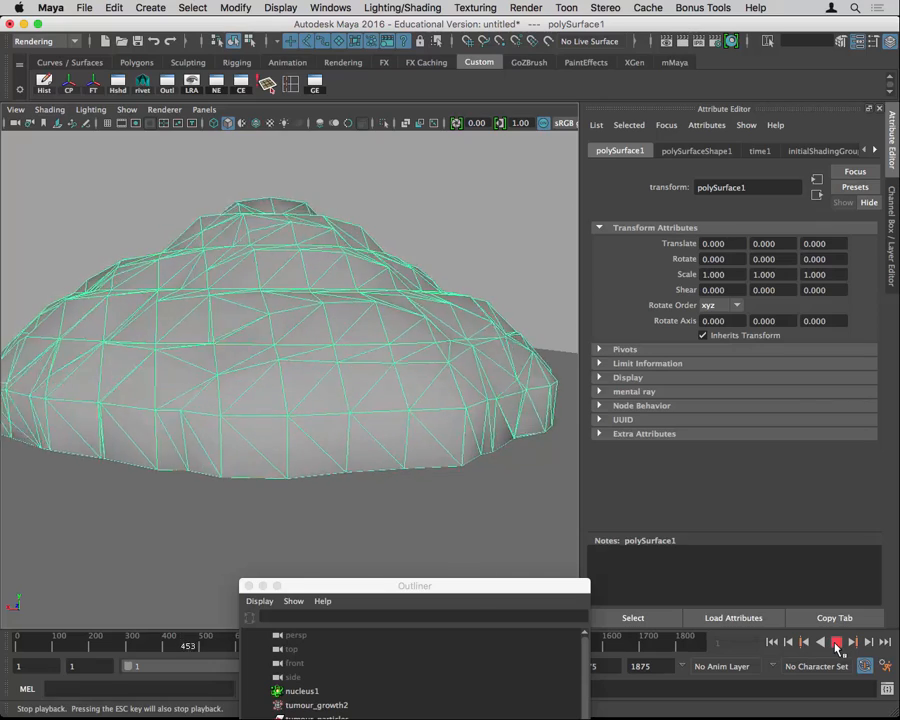
click(838, 648)
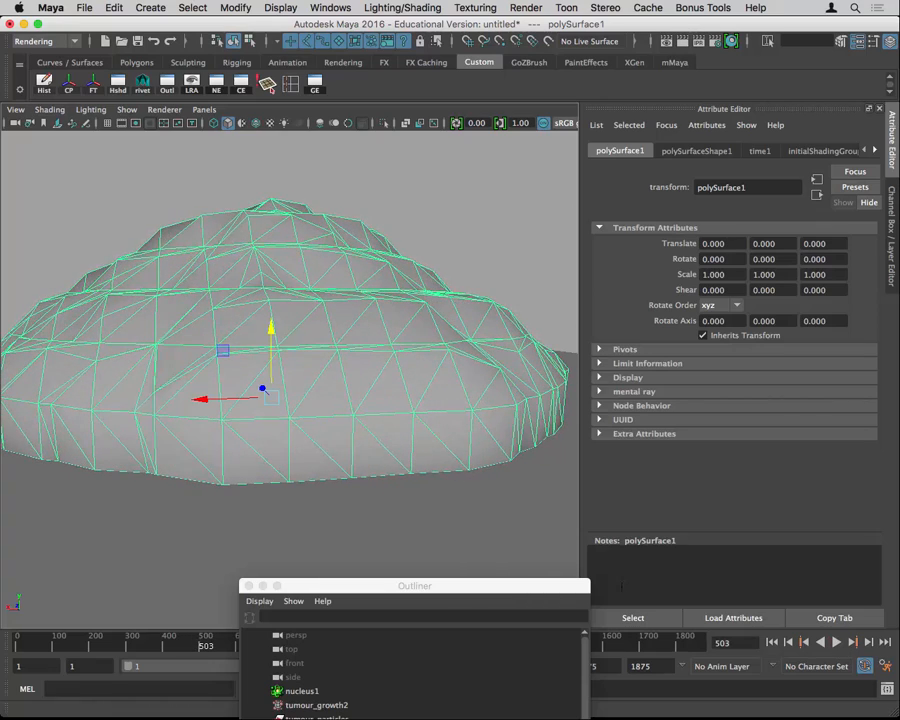
alt+drag(484, 467, 437, 371)
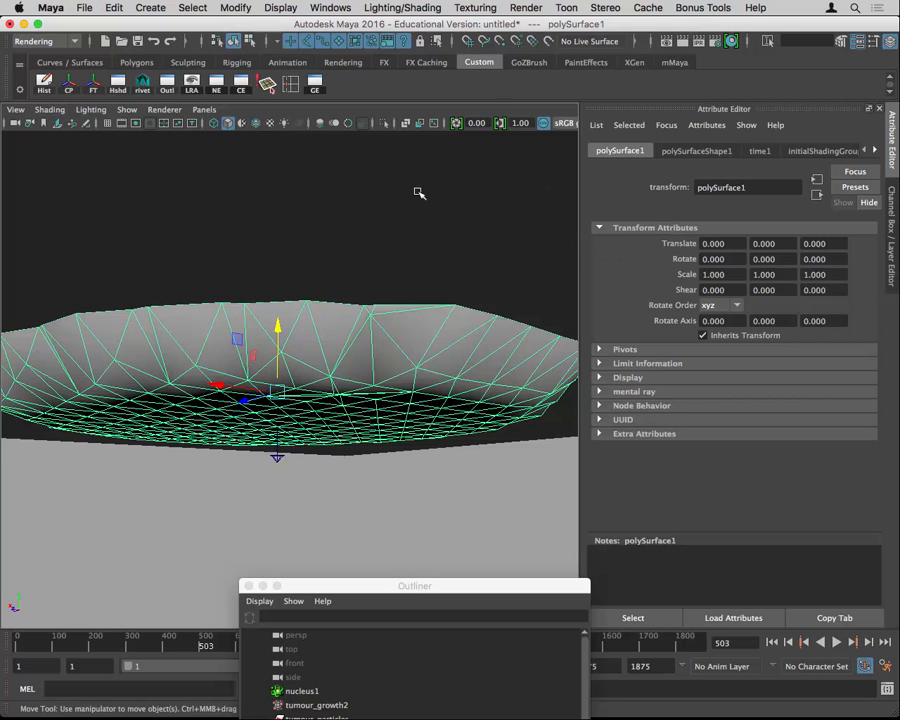
alt+drag(418, 191, 438, 221)
Look through tumour_particlesShape's Object Display attributes and compare the particles with the surrounding mesh in wireframe display.
click(874, 151)
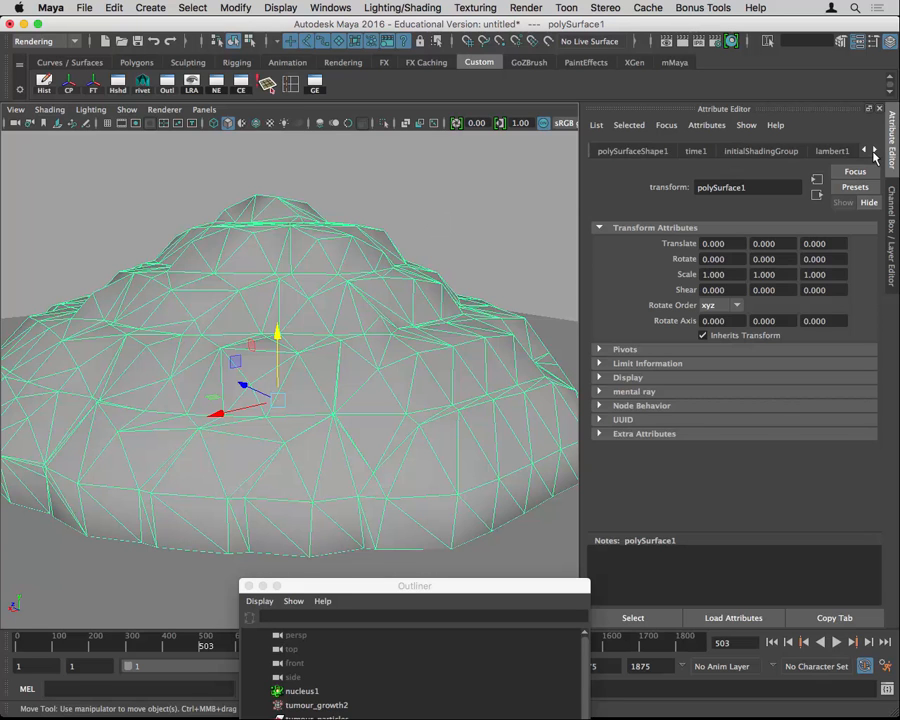
click(874, 151)
click(874, 151)
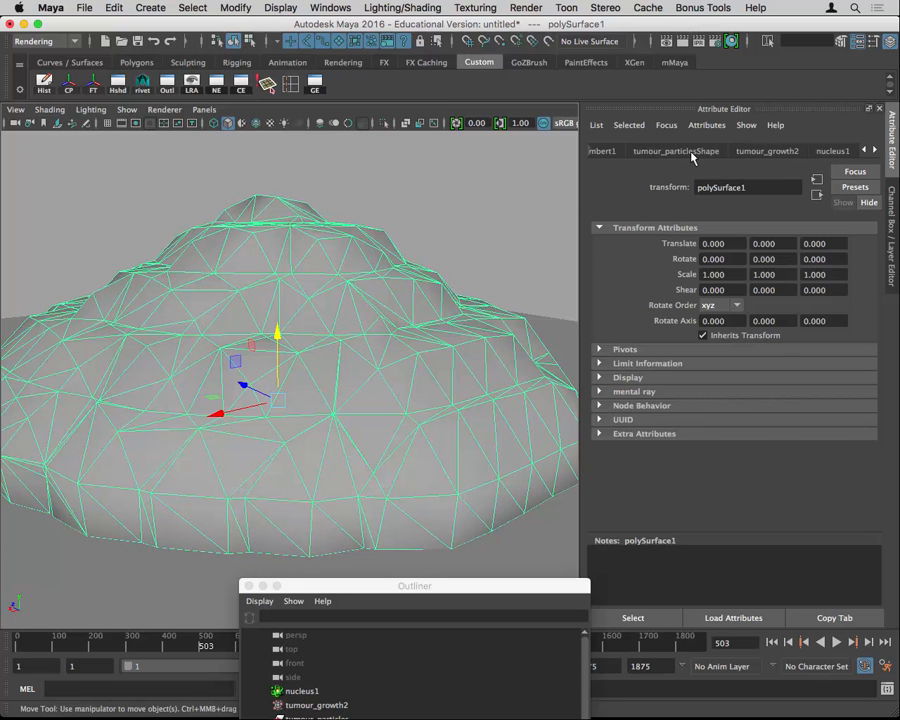
click(676, 151)
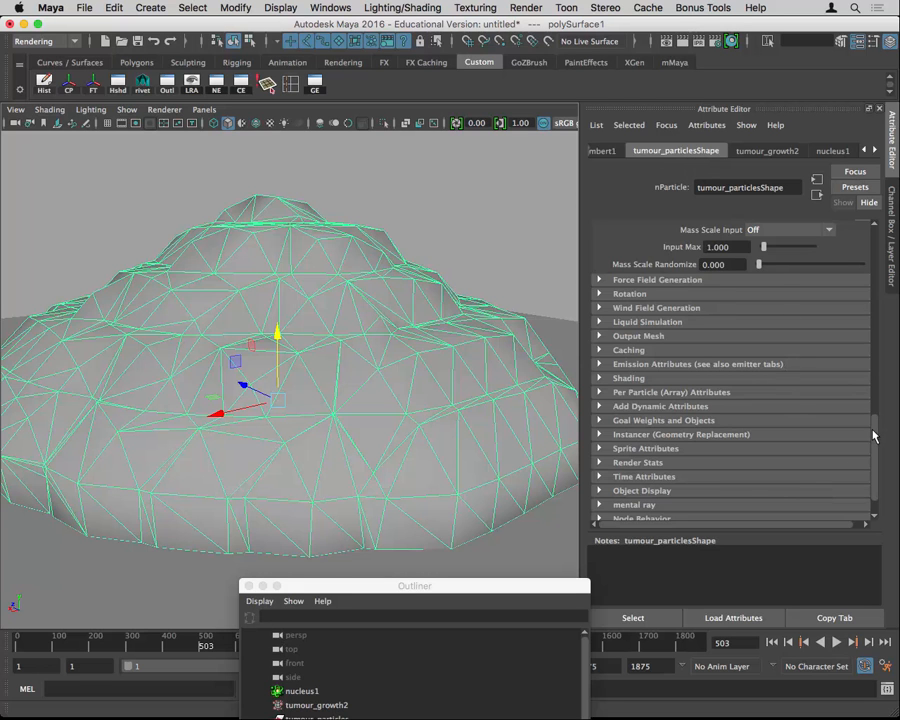
click(631, 491)
scroll(640, 450, down, 5)
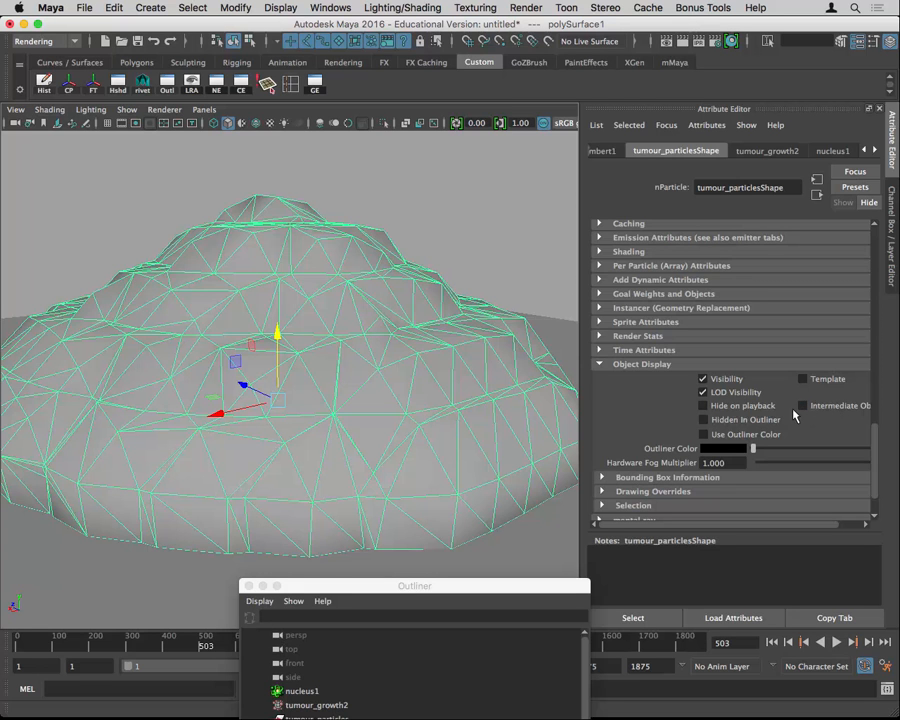
key(4)
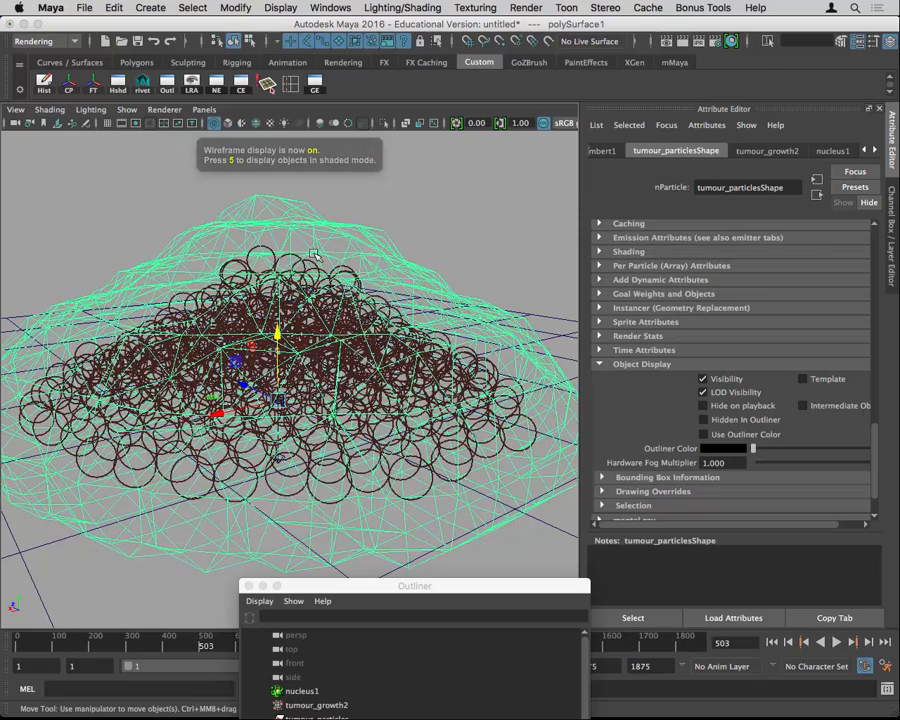
alt+drag(332, 335, 316, 321)
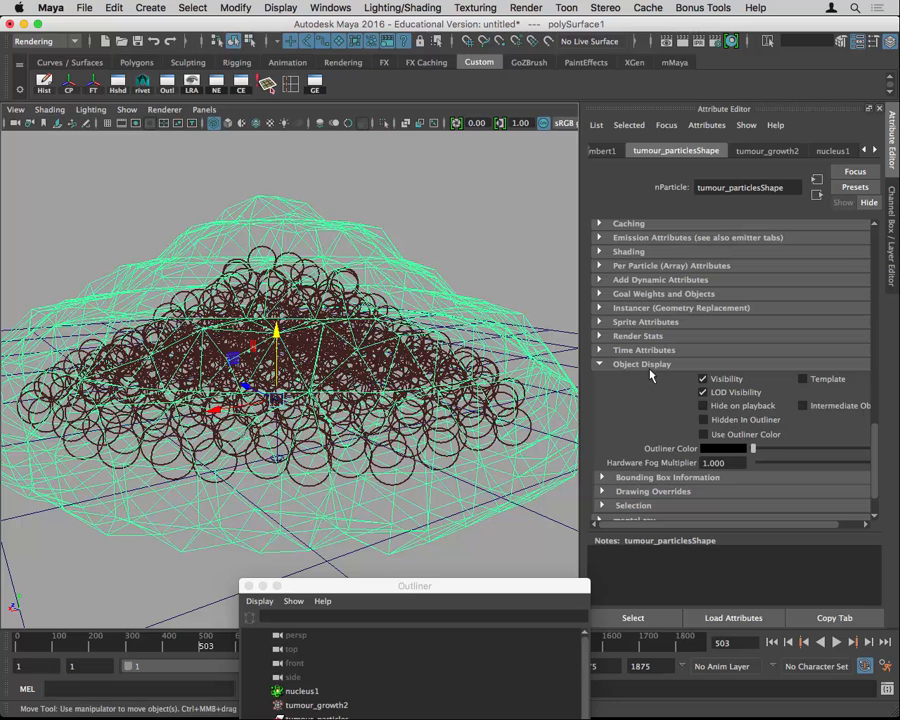
scroll(740, 394, up, 3)
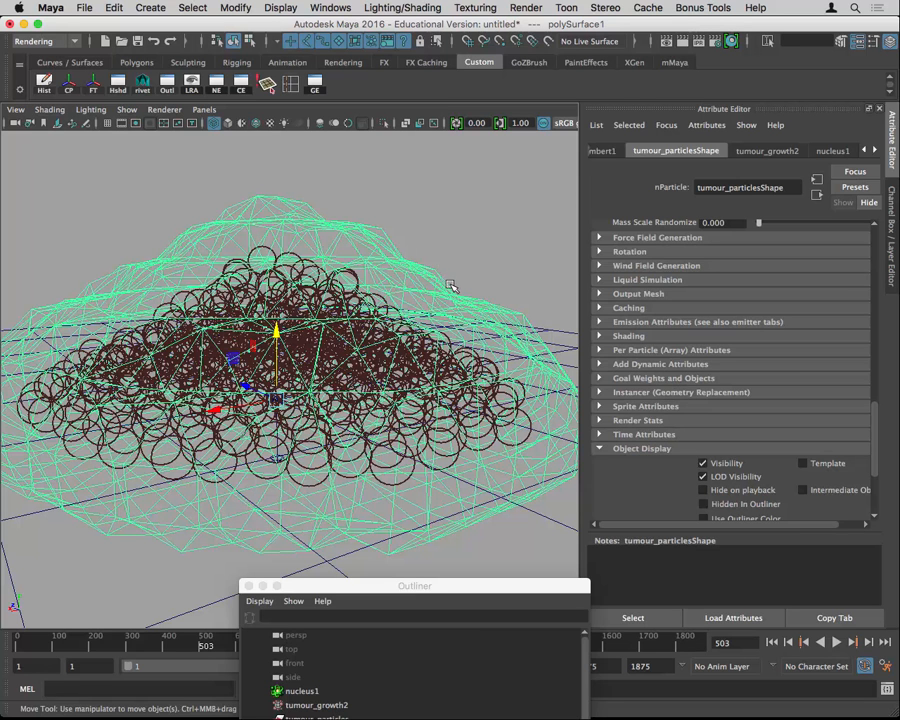
Set the Output Mesh method of tumour_particlesShape to Quad Mesh and check the surface in shaded display.
click(600, 295)
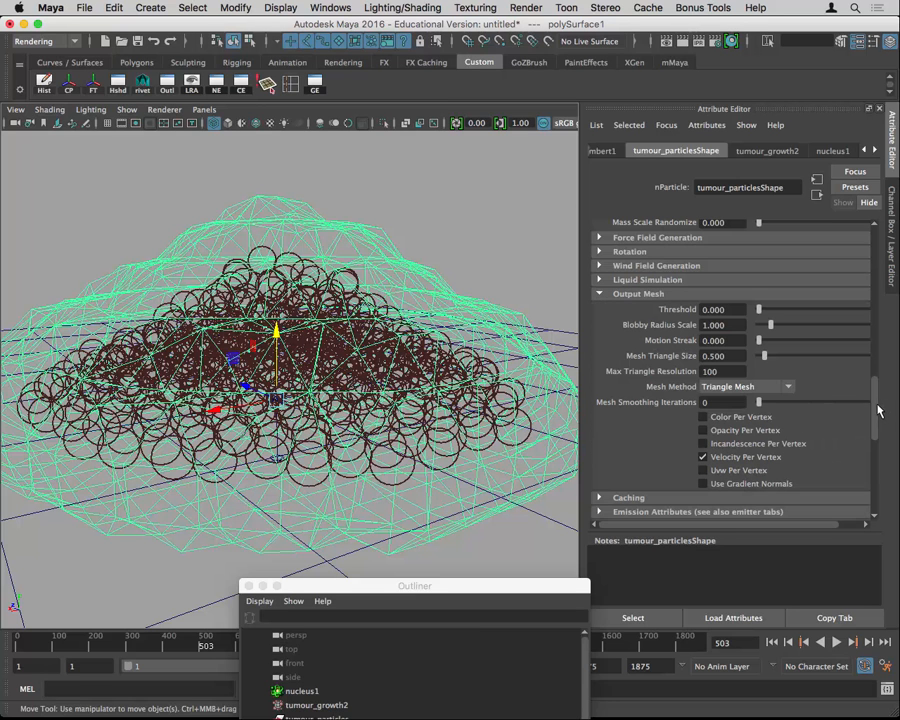
scroll(879, 410, down, 3)
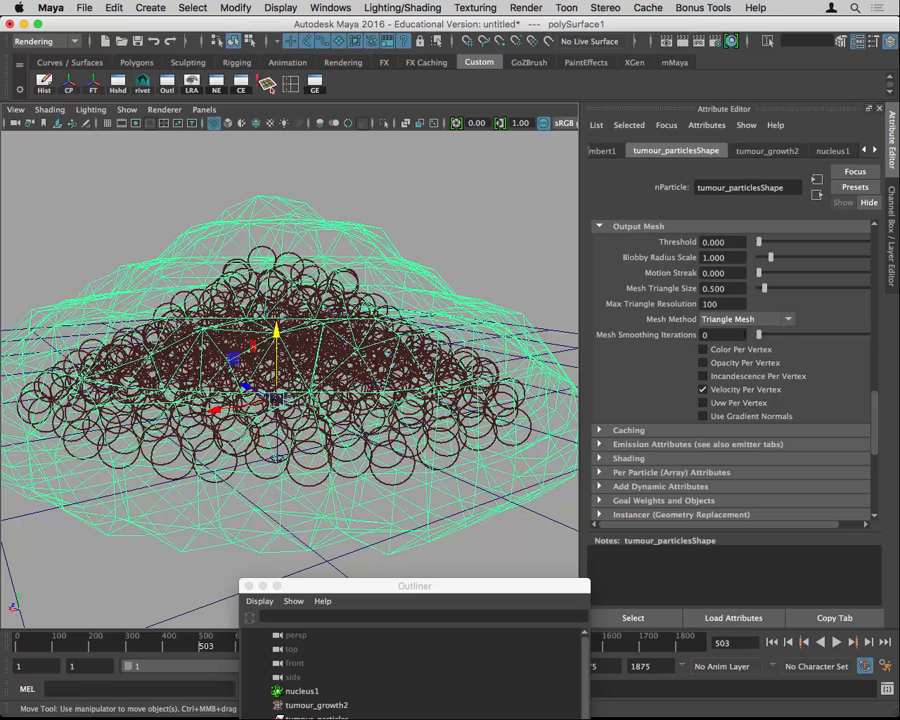
click(758, 320)
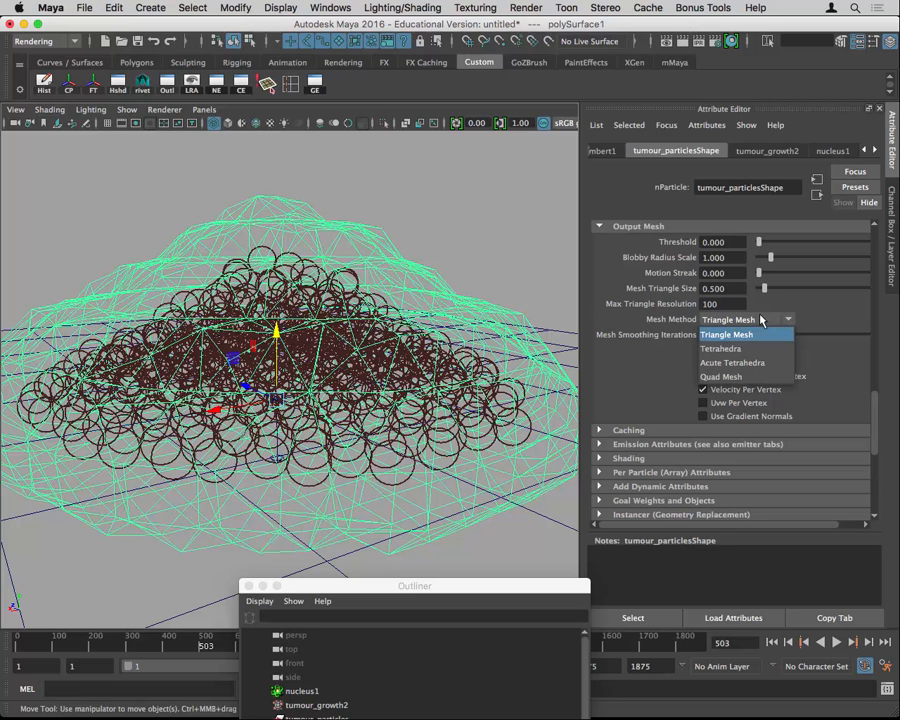
click(778, 376)
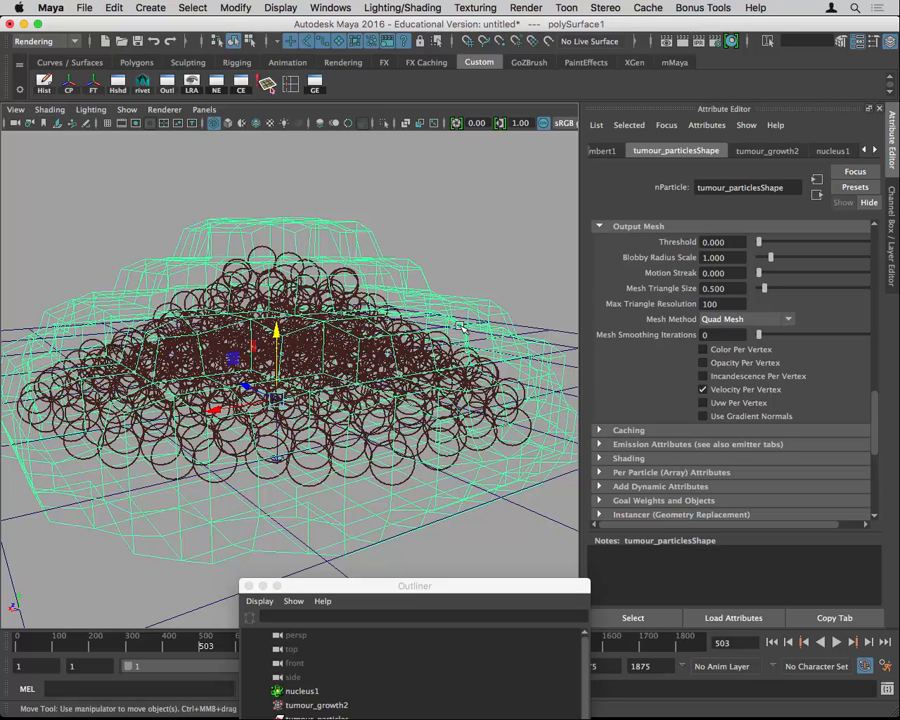
click(452, 331)
key(5)
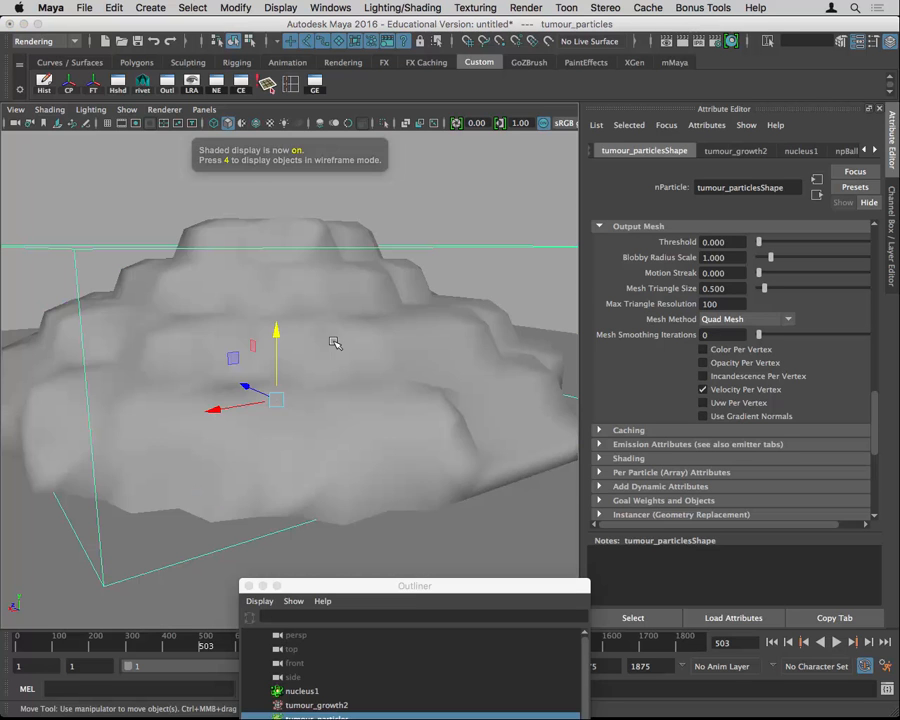
alt+drag(447, 334, 430, 344)
alt+drag(315, 291, 442, 279)
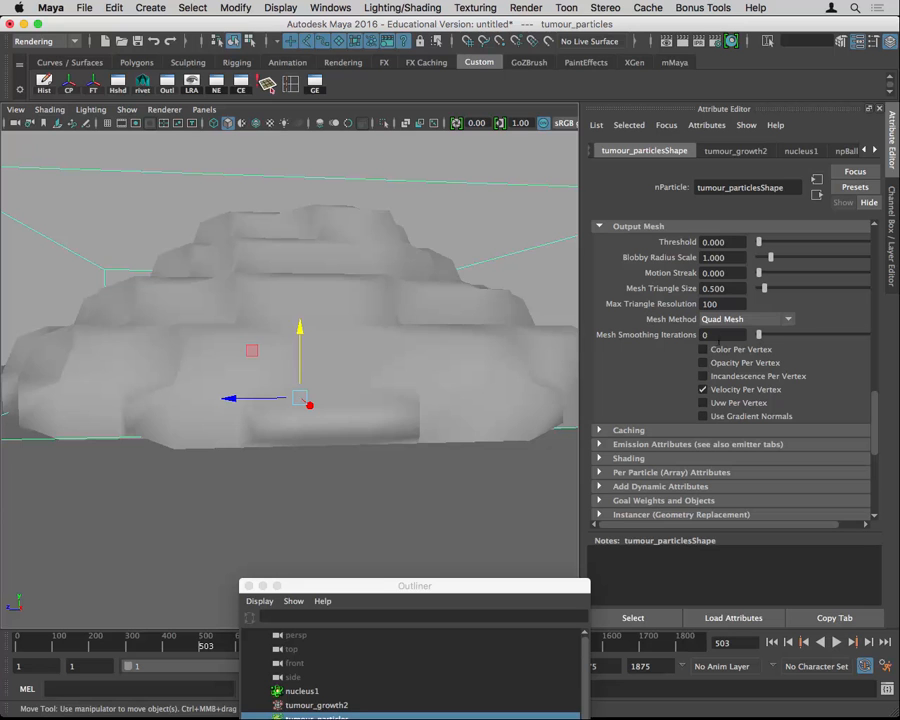
Reduce the output mesh's Mesh Triangle Size to 0.294 and replay the simulation to about frame 288.
drag(764, 288, 762, 288)
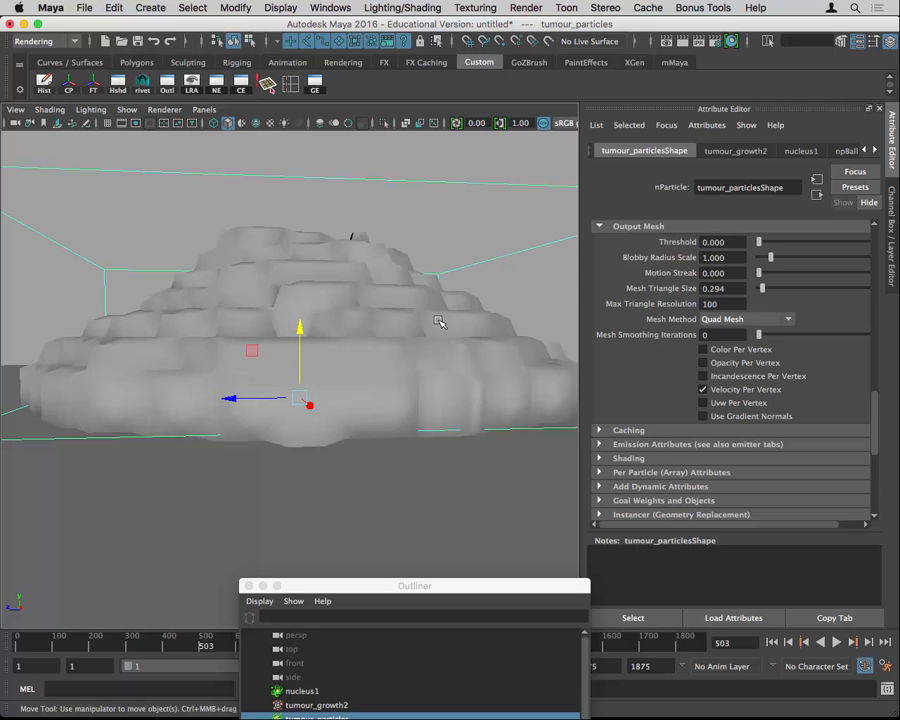
alt+drag(438, 322, 334, 335)
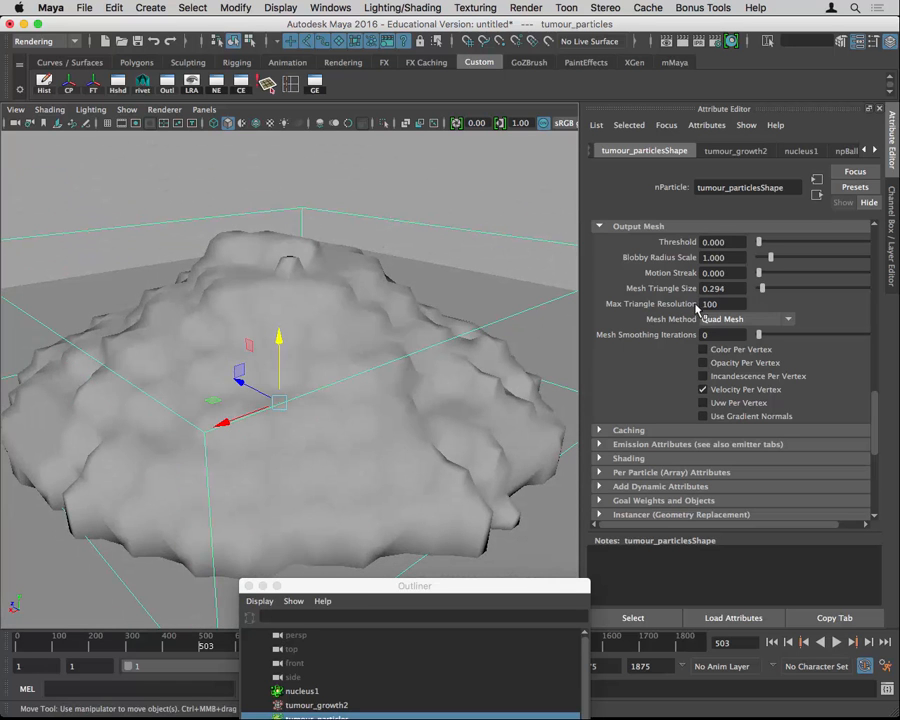
alt+drag(380, 270, 386, 253)
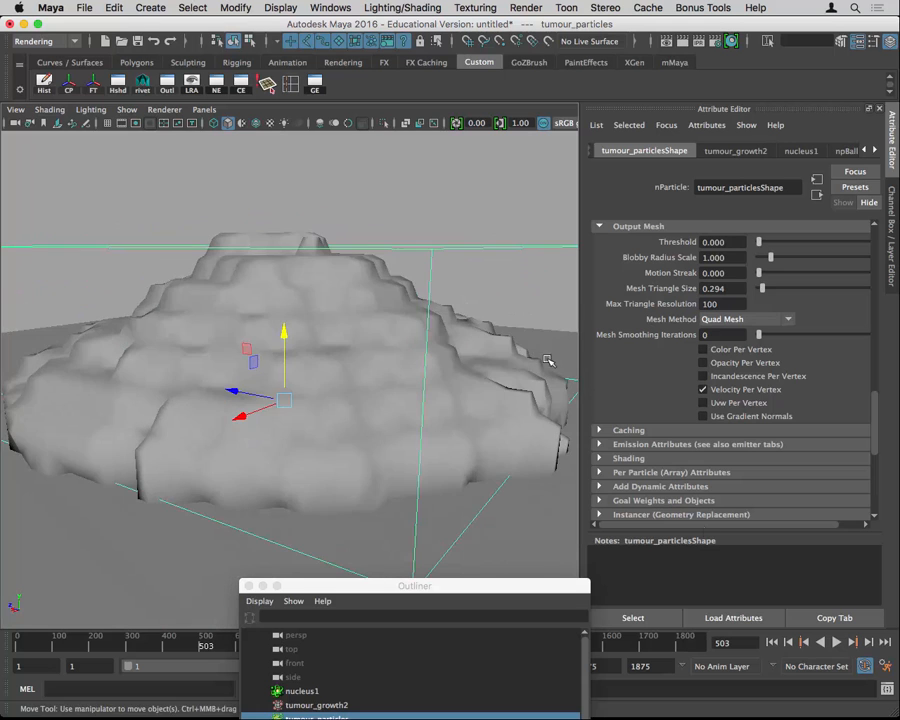
click(797, 644)
click(837, 643)
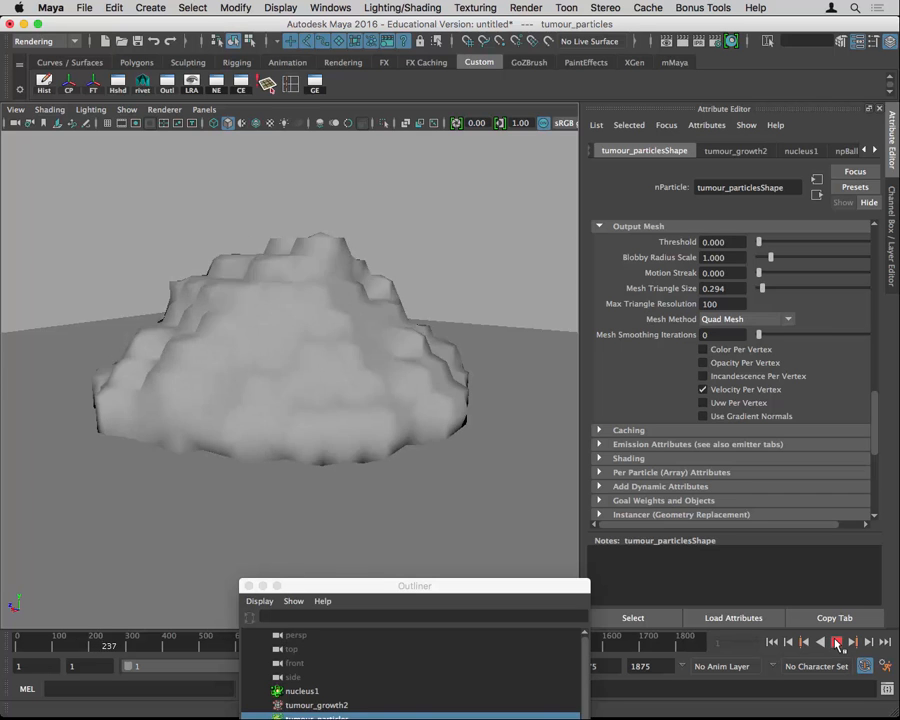
click(837, 643)
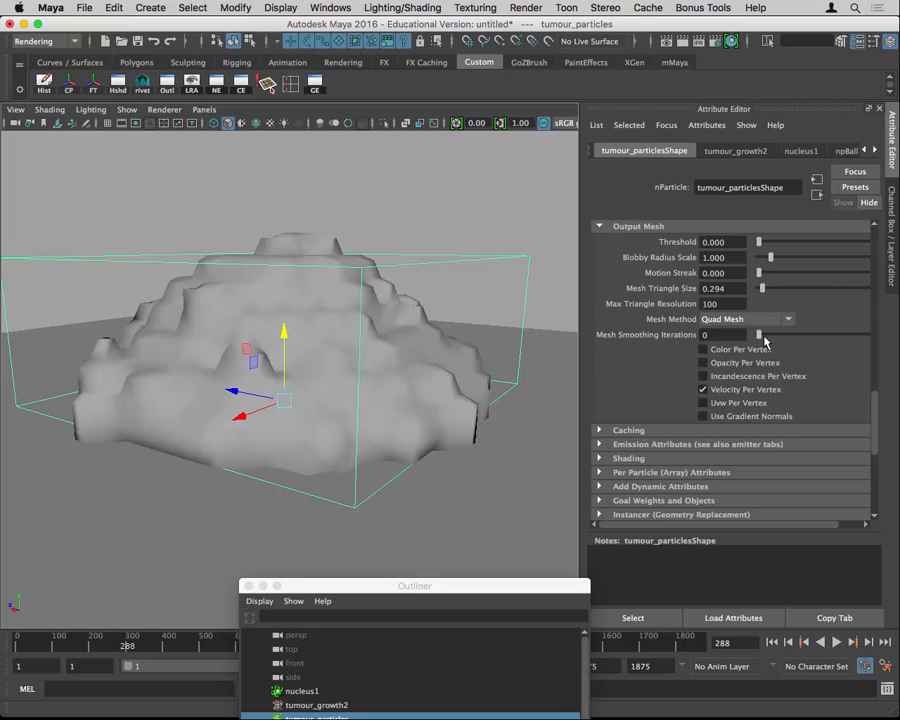
Set Mesh Smoothing Iterations to 8 and replay the simulation from frame 1 to about frame 497.
drag(765, 342, 856, 352)
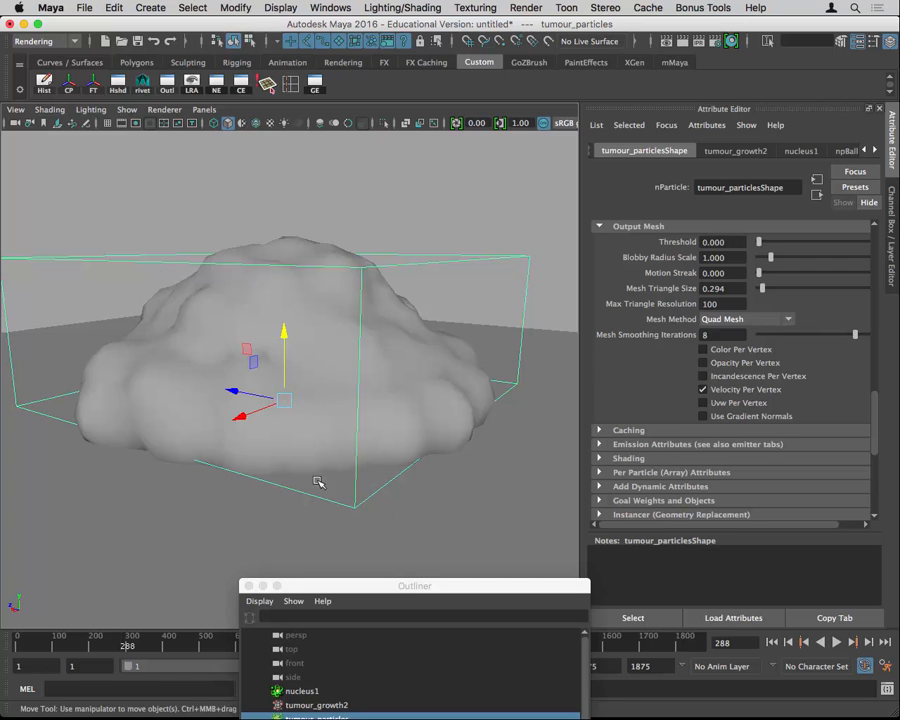
click(772, 642)
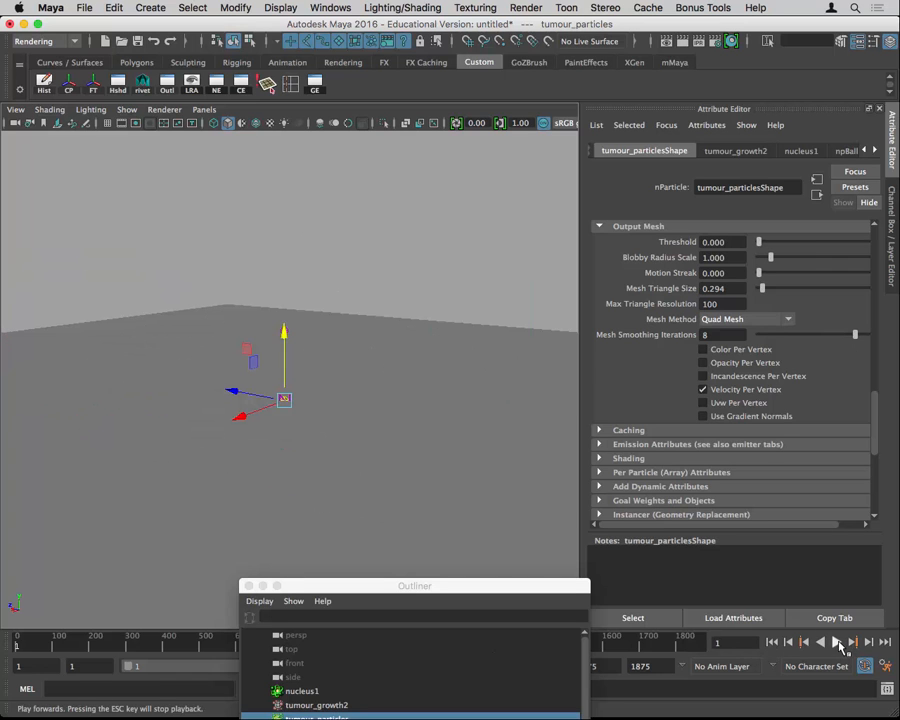
click(838, 642)
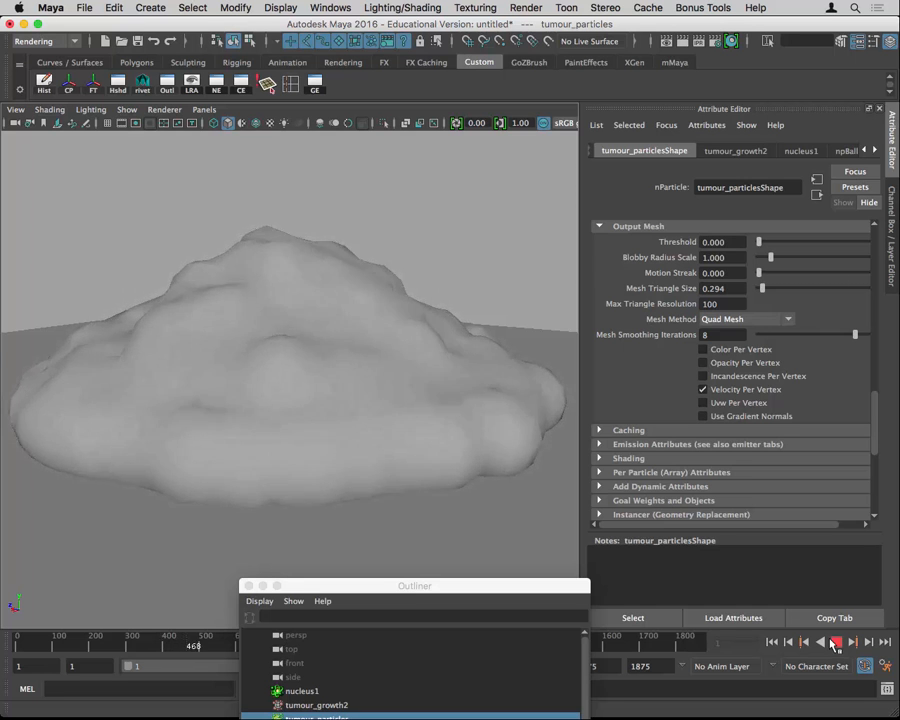
click(836, 643)
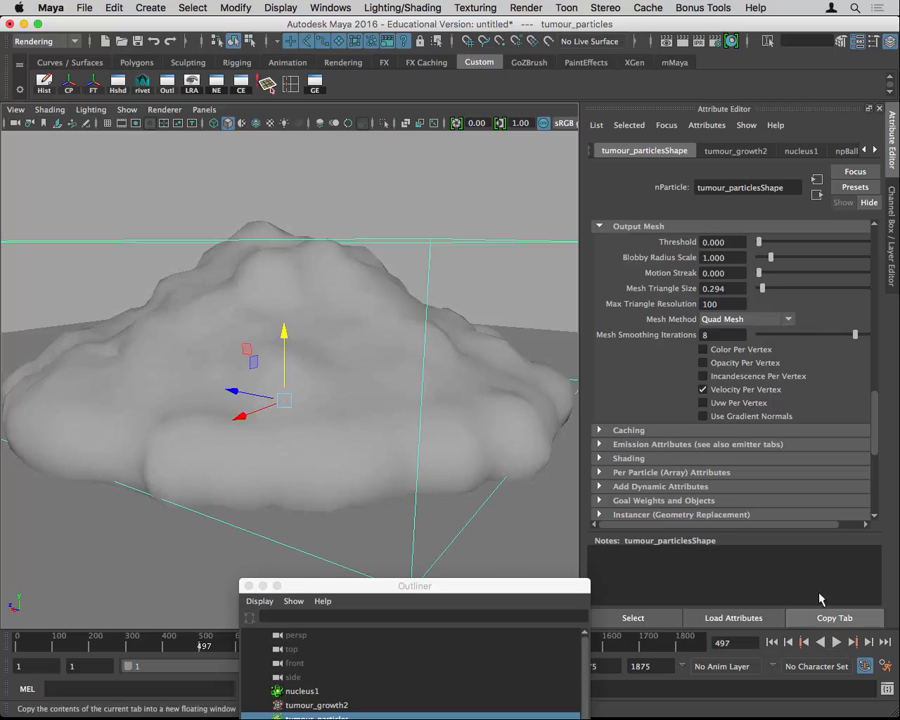
Select the polySurface1 mesh and compare its smooth mesh preview with the unsmoothed display.
click(257, 218)
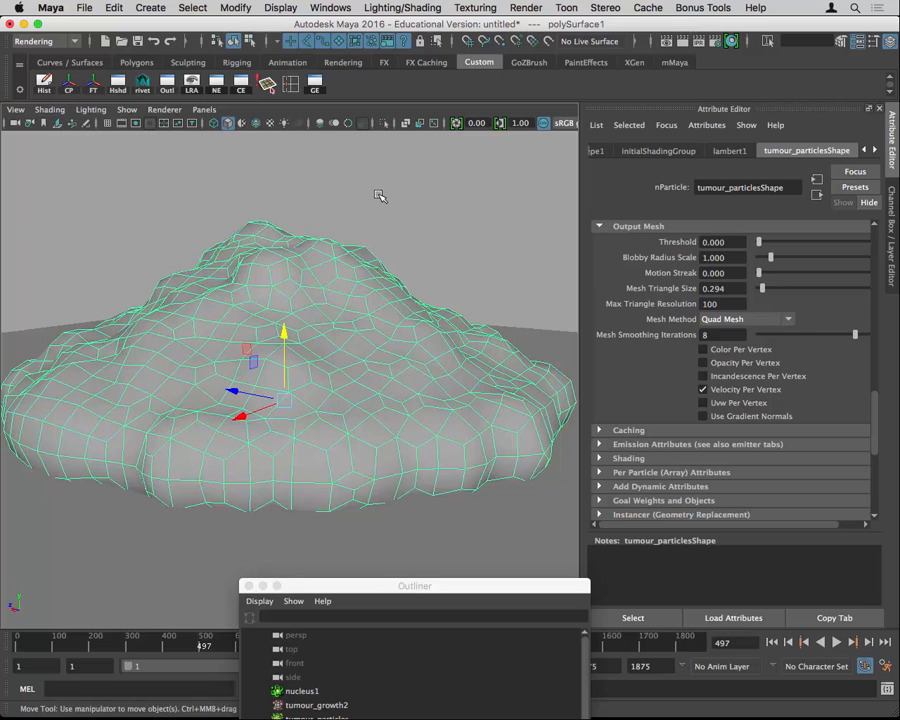
key(3)
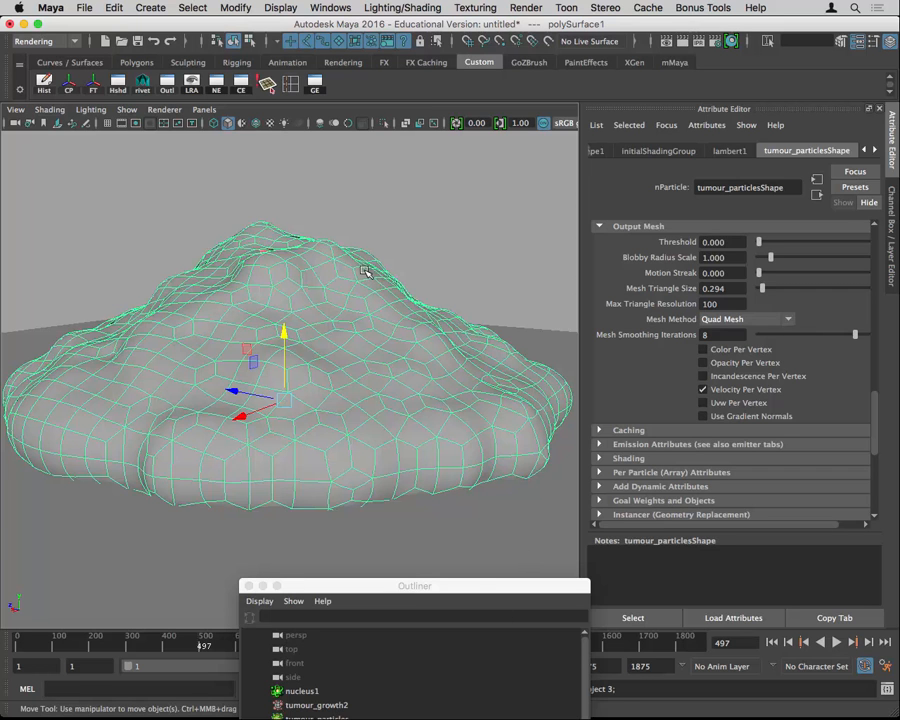
key(1)
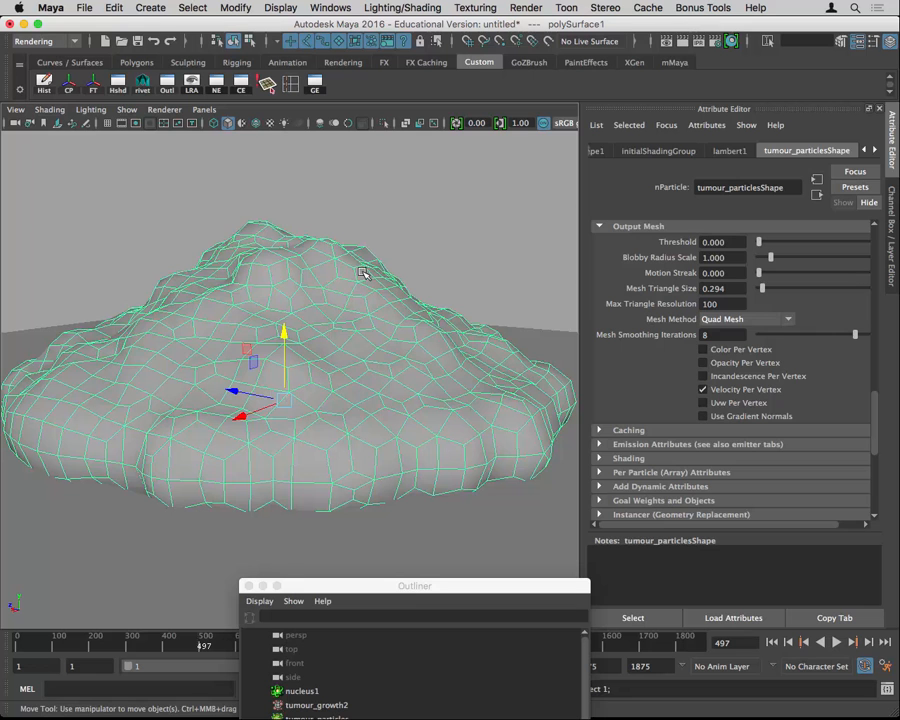
key(3)
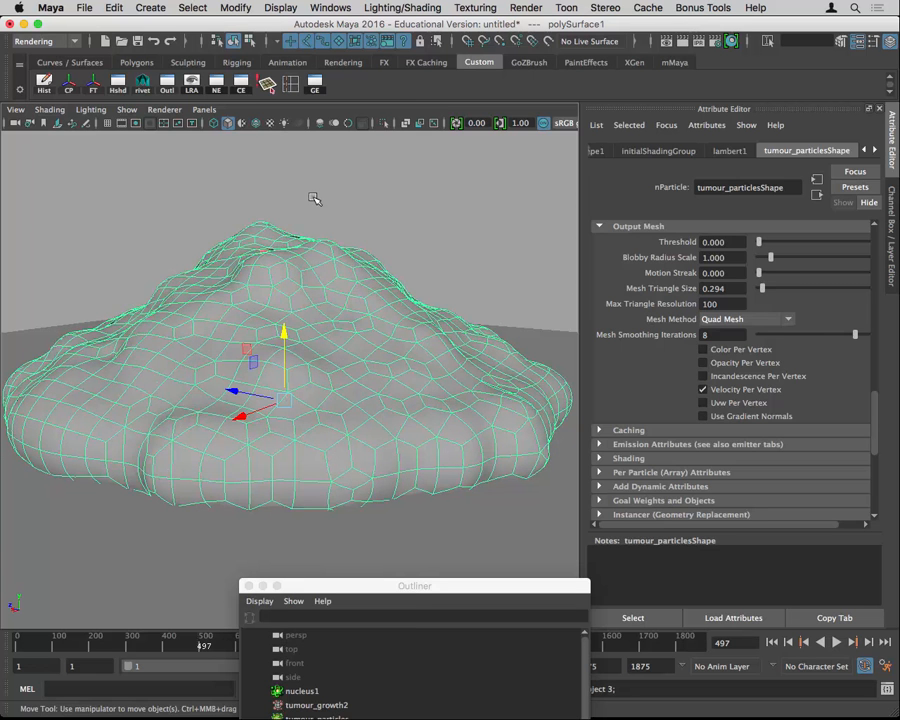
key(1)
Smooth polySurface1 exponentially with 2 division levels and Maya Catmull-Clark subdivision, then deselect it.
key(space)
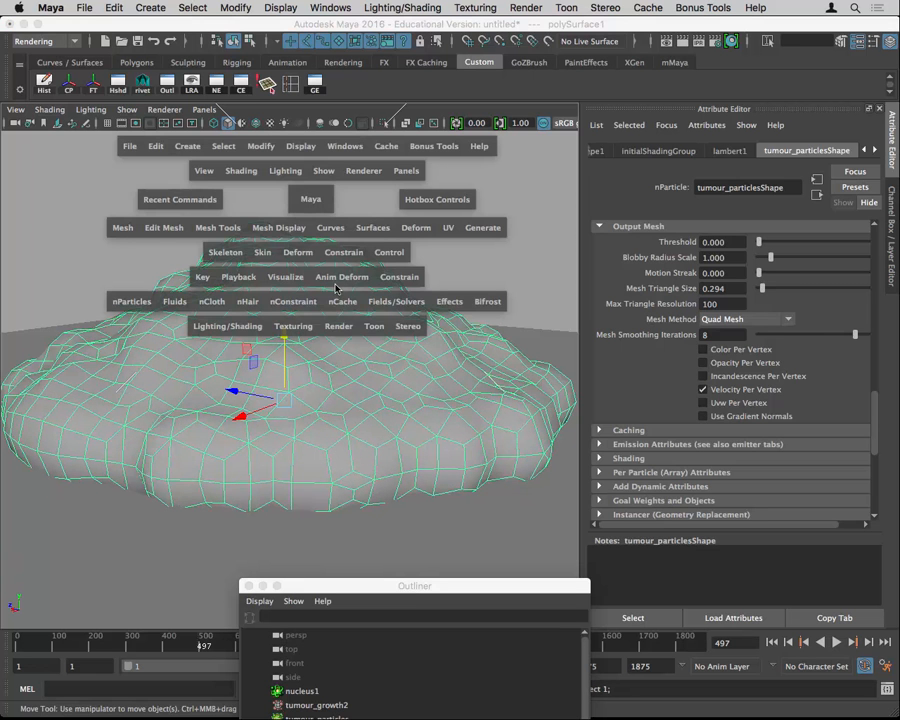
click(134, 231)
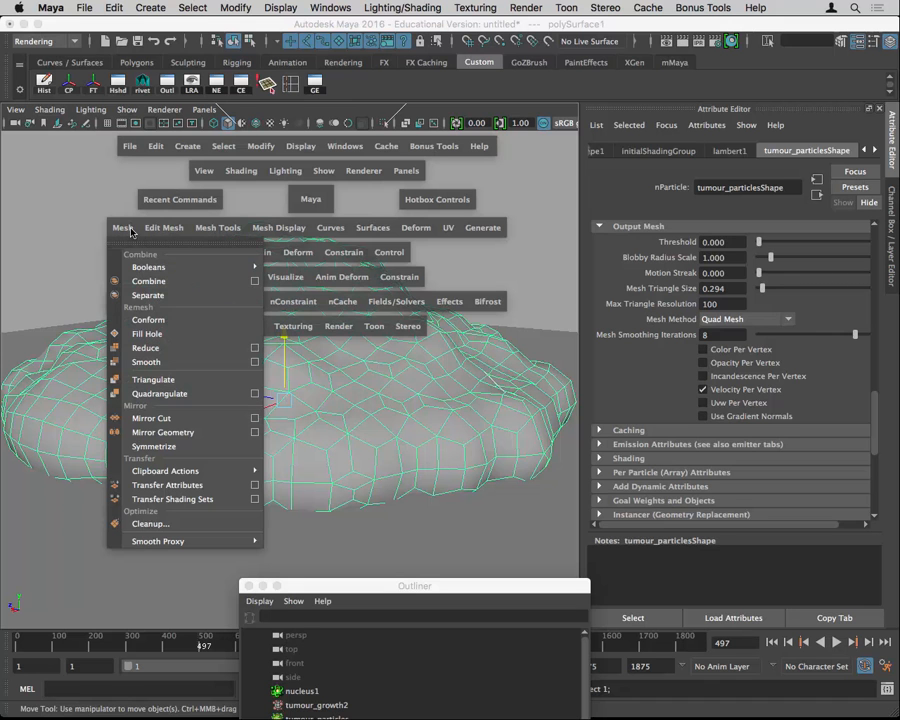
click(256, 365)
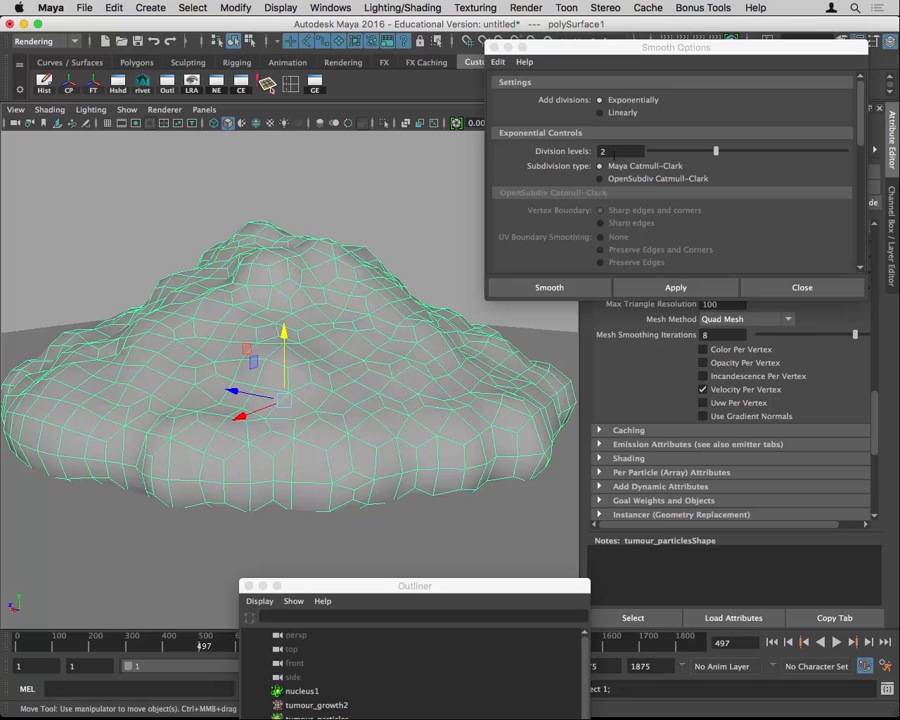
double_click(614, 153)
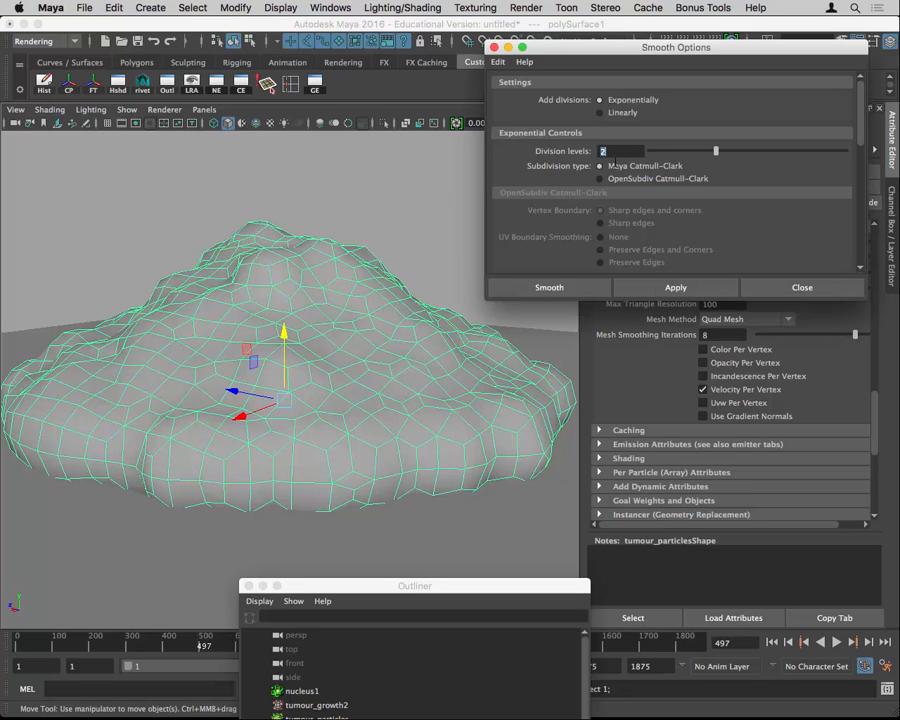
click(572, 290)
click(432, 236)
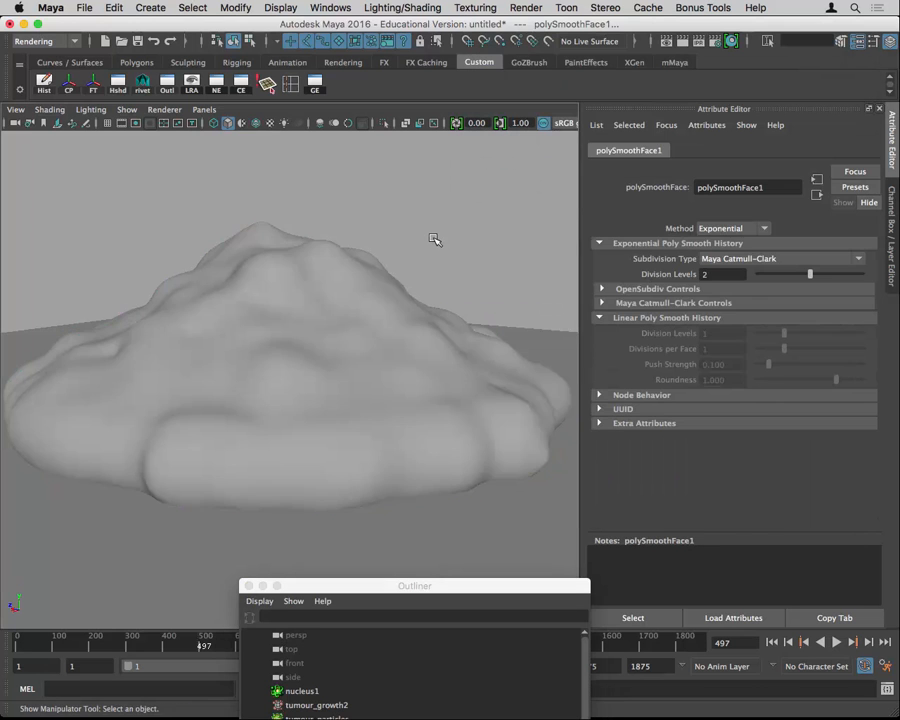
Play the simulation from frame 1 to about frame 230 with polySurface1 selected to examine the smoothed mesh's growth.
alt+drag(432, 254, 439, 247)
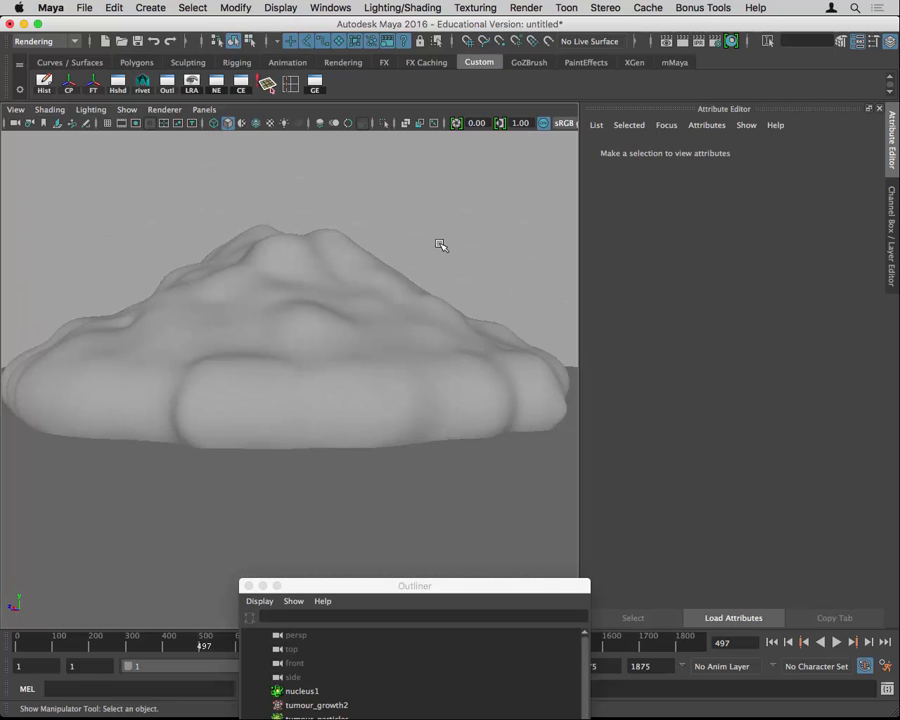
click(772, 643)
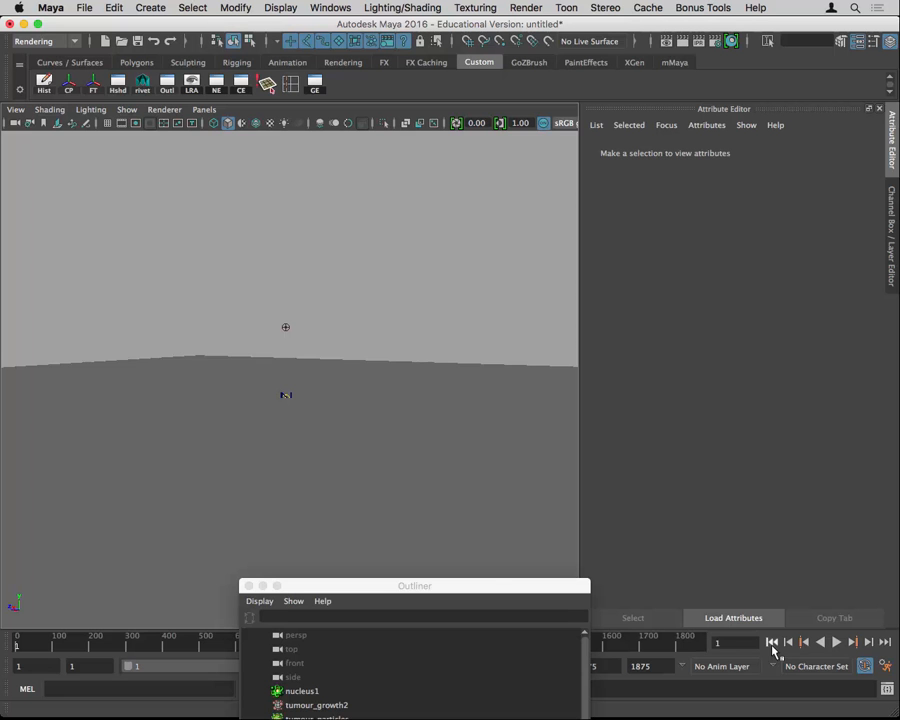
drag(487, 585, 694, 155)
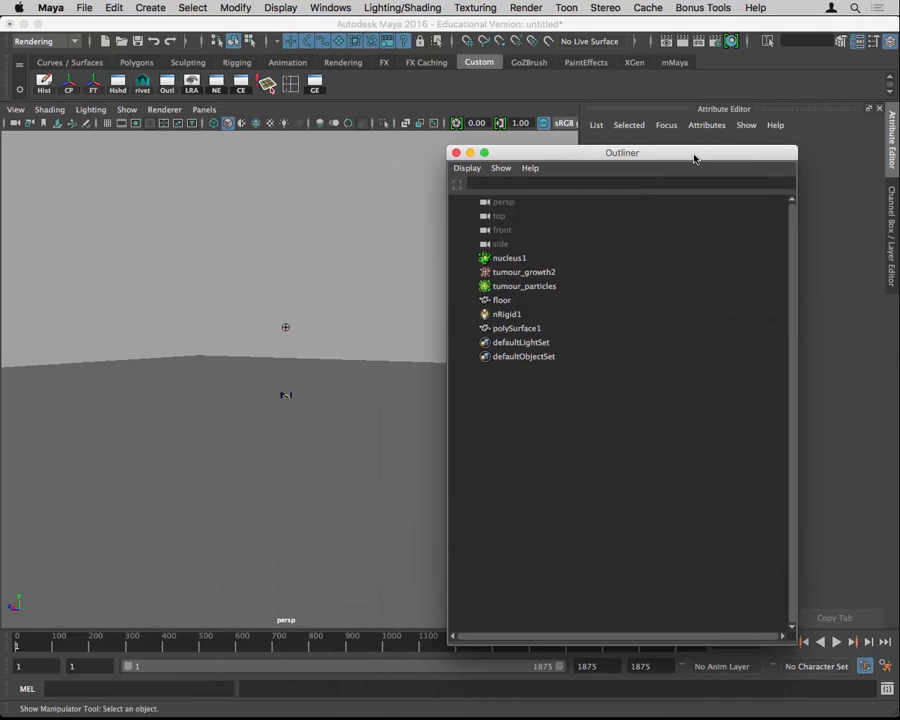
click(525, 330)
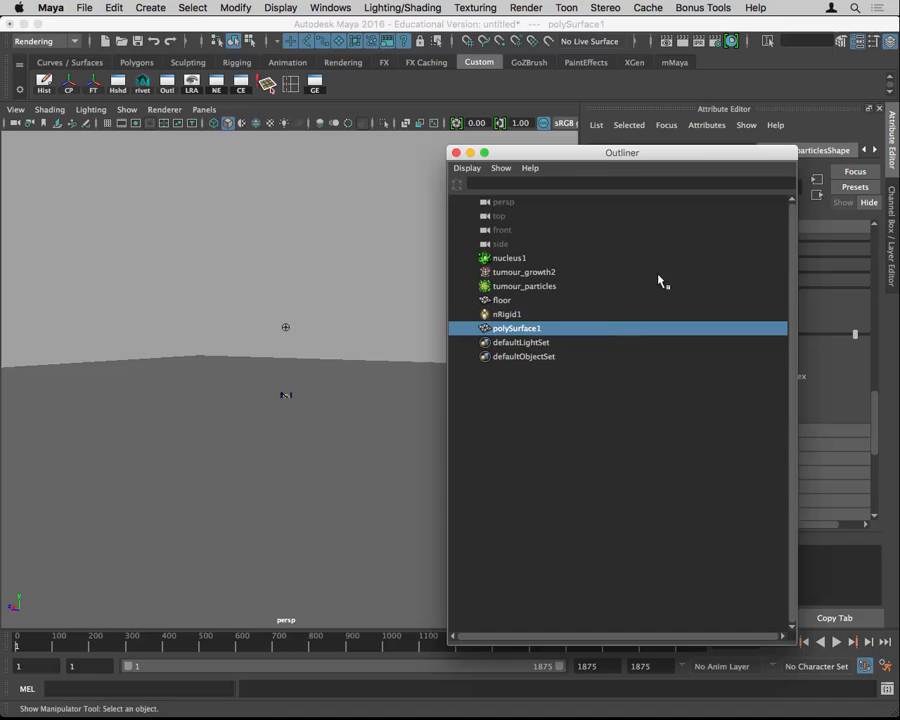
drag(653, 160, 380, 712)
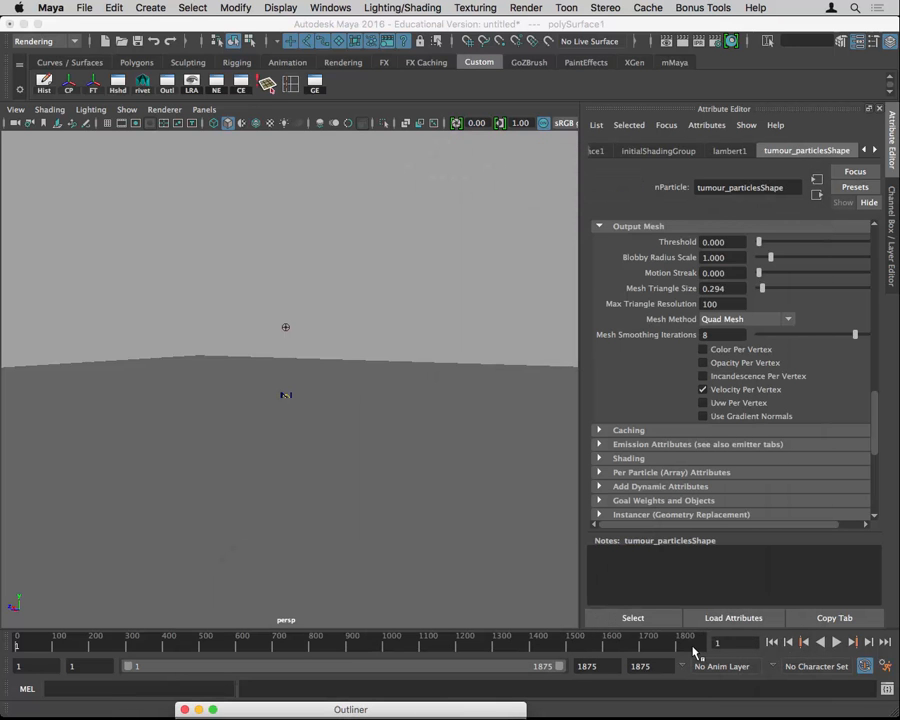
click(837, 642)
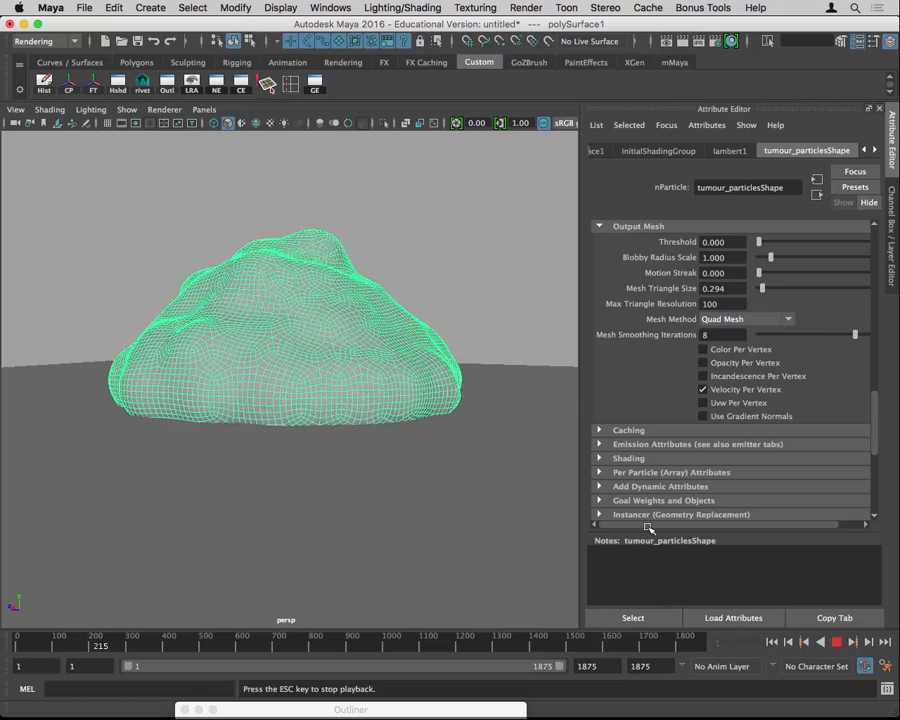
click(836, 642)
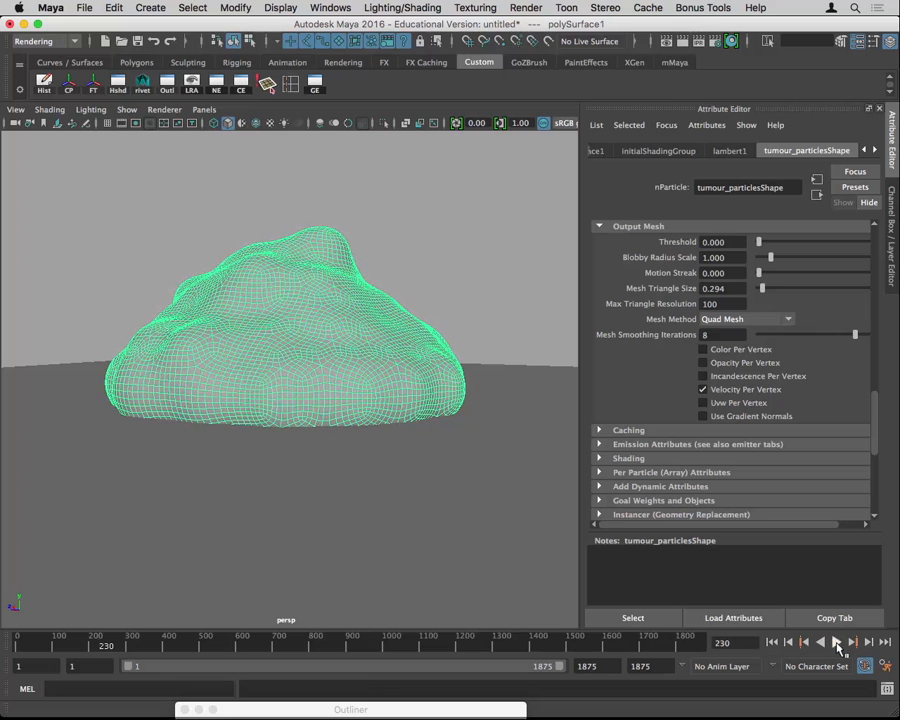
Undo the smoothing applied to polySurface1.
click(892, 228)
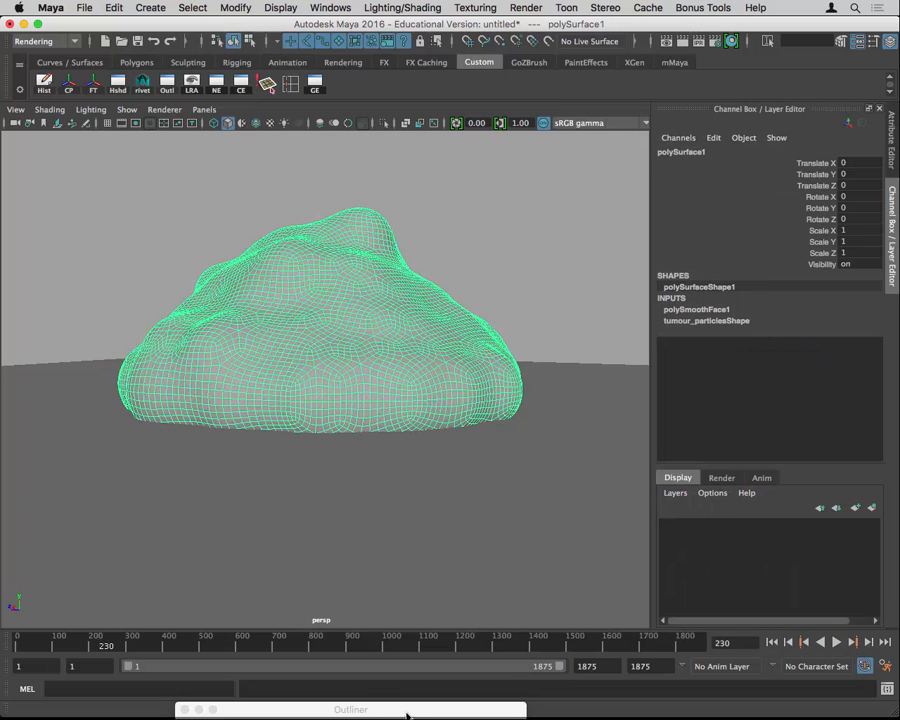
drag(406, 714, 514, 488)
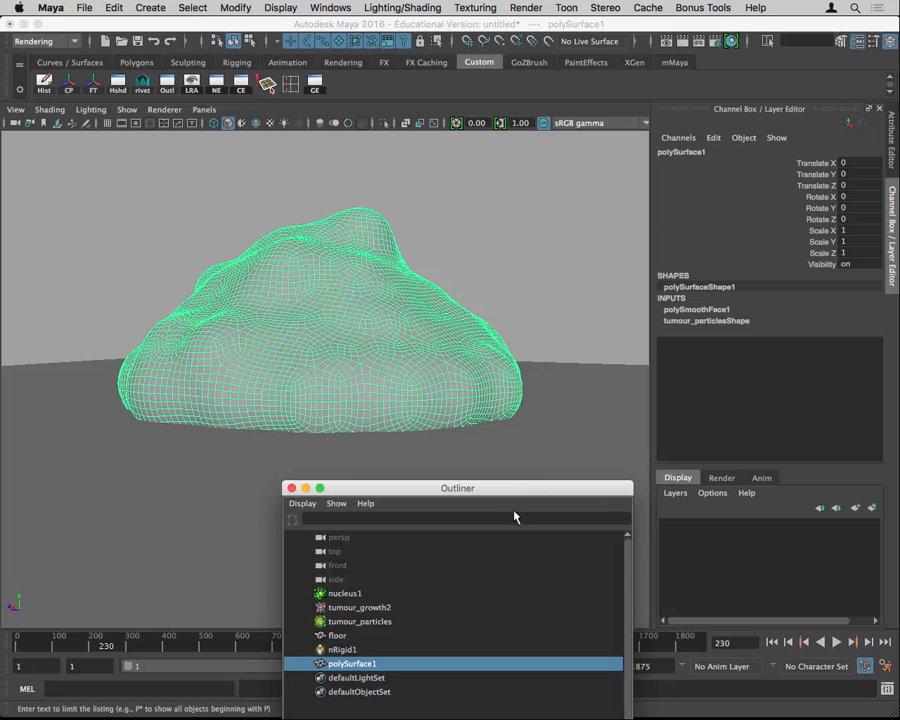
key(super+z)
key(super+z)
key(super+z)
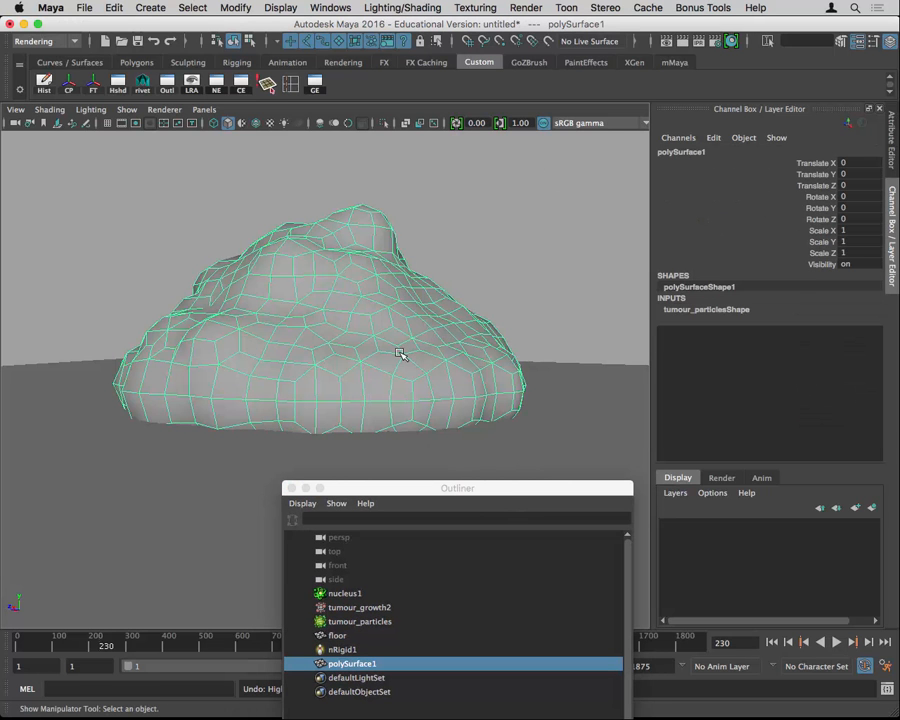
In the Output Mesh settings of tumour_particles, set Threshold to about 0.071 and Blobby Radius Scale to about 2.294.
click(368, 622)
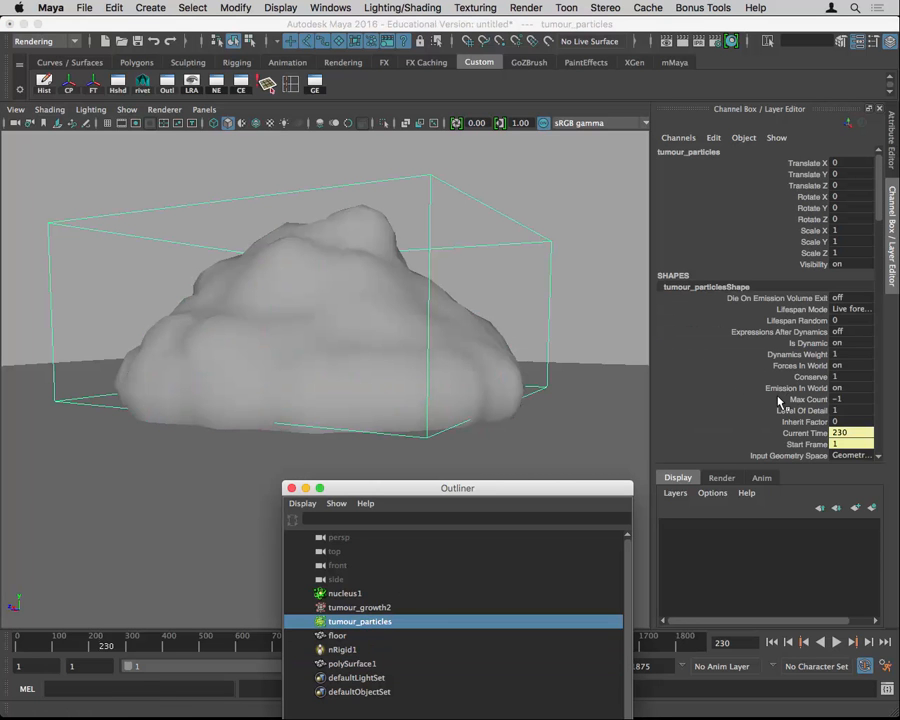
key(ctrl+a)
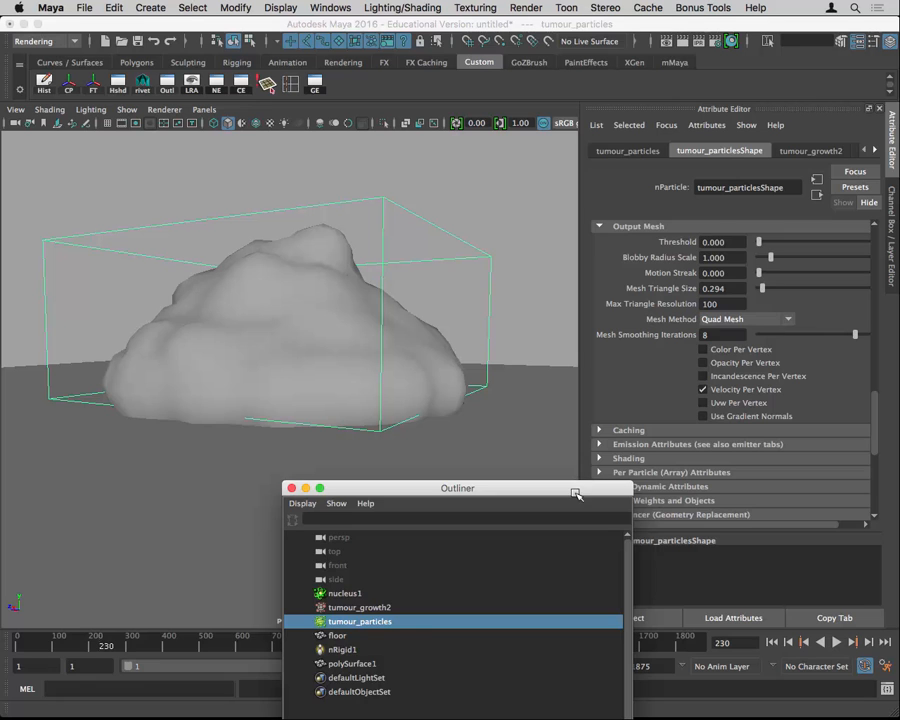
drag(576, 494, 303, 487)
scroll(652, 463, down, 5)
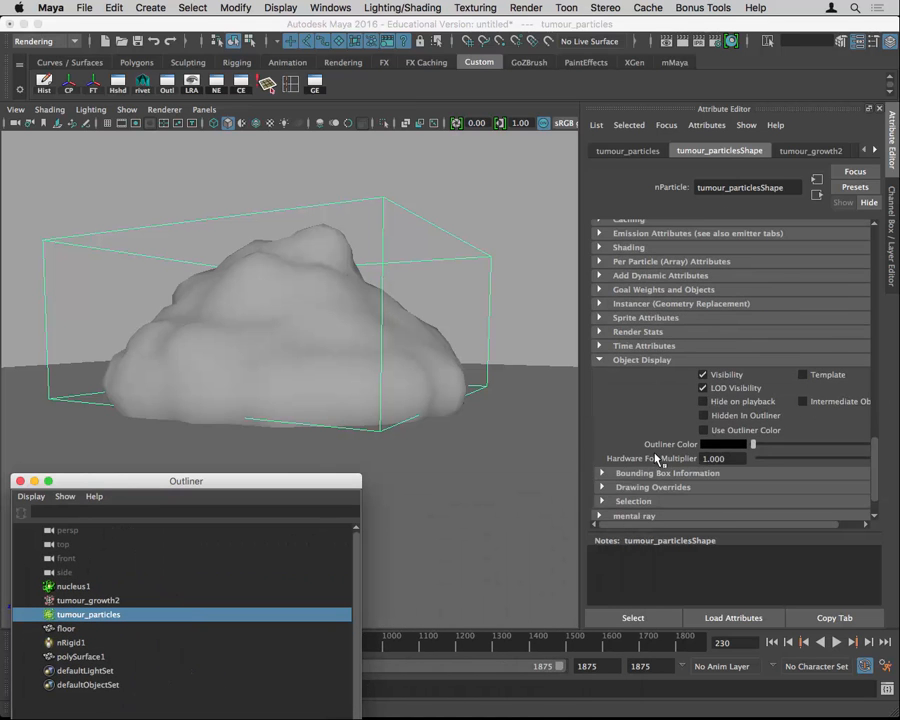
scroll(655, 455, up, 2)
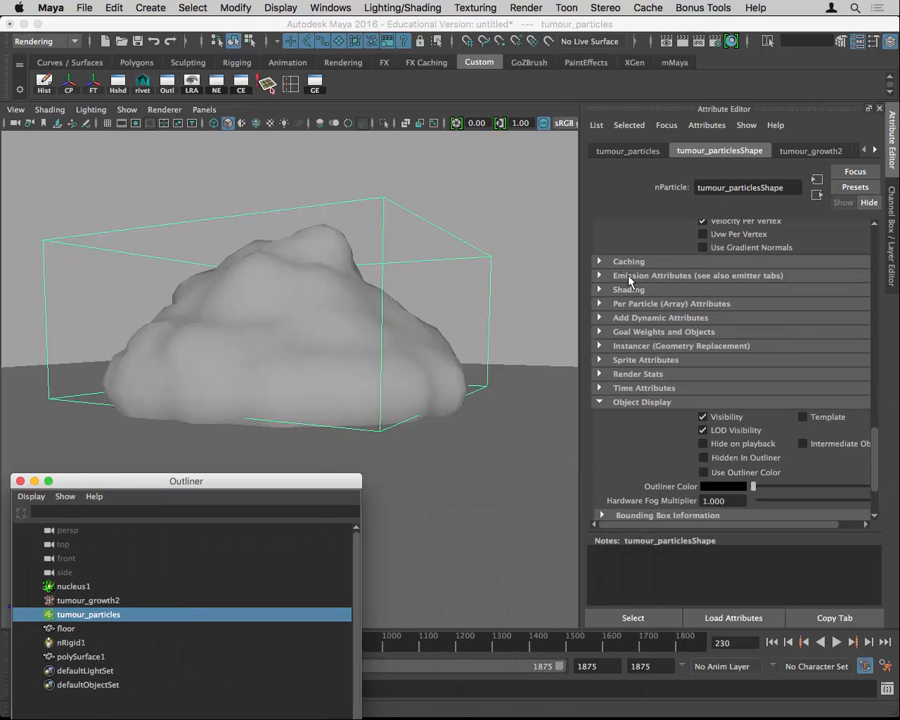
scroll(660, 440, down, 2)
scroll(661, 443, up, 8)
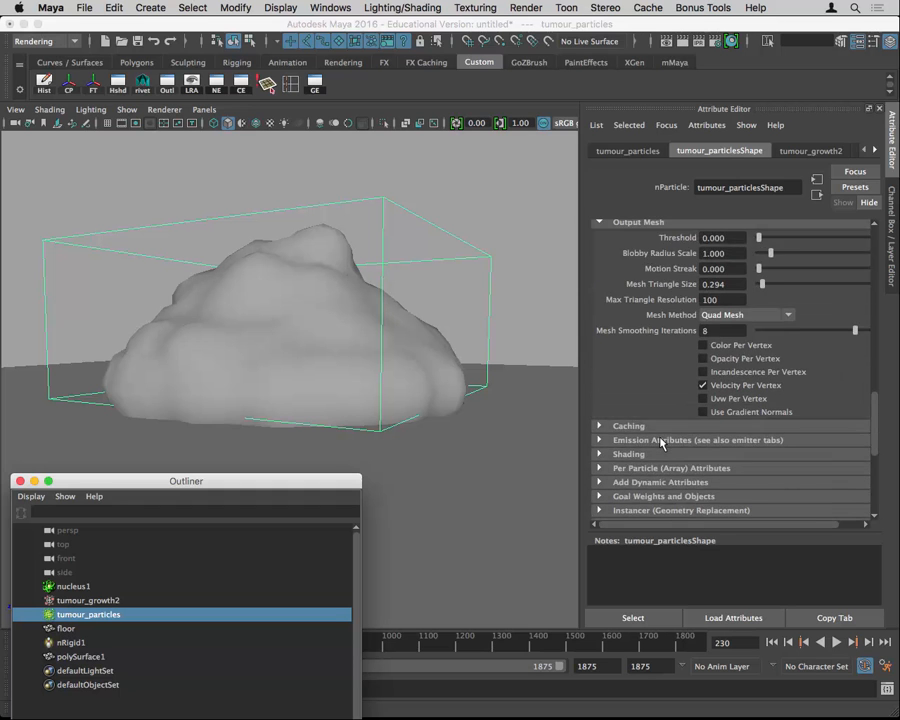
scroll(662, 443, up, 2)
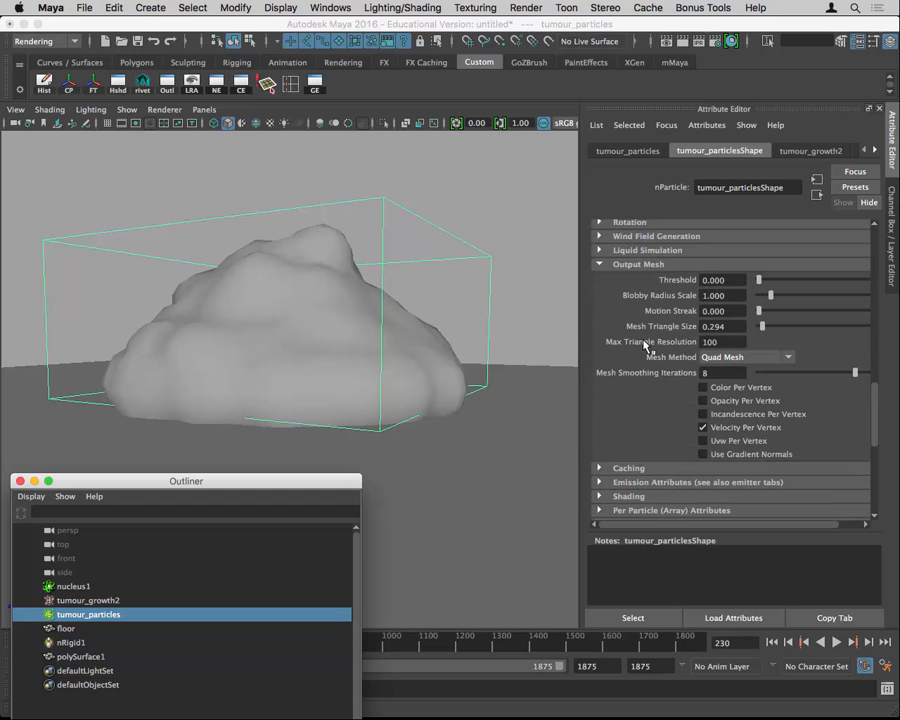
drag(759, 281, 761, 282)
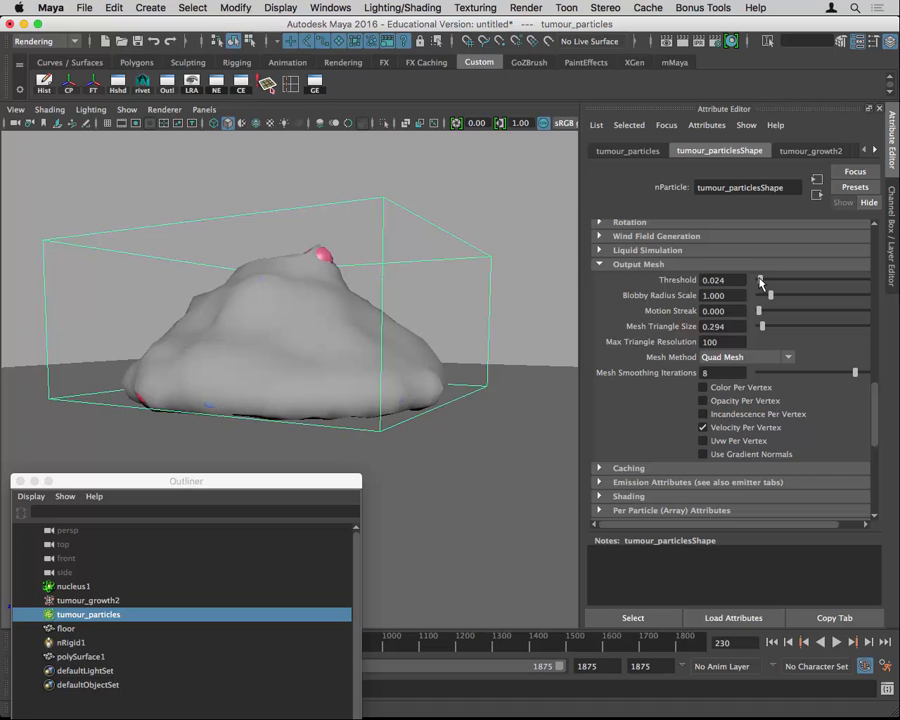
drag(760, 282, 762, 283)
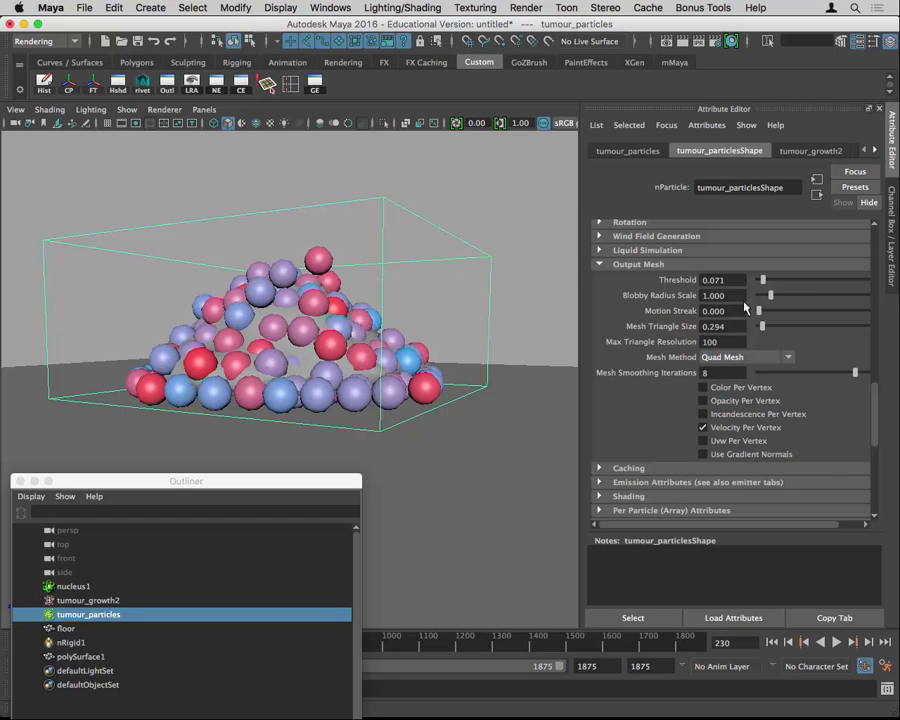
drag(769, 294, 787, 301)
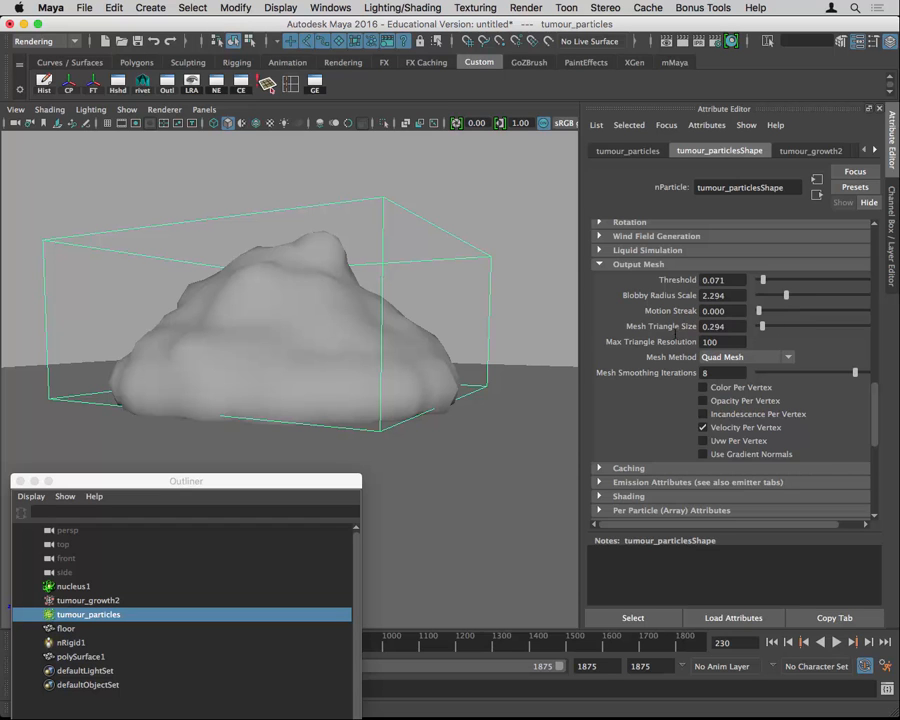
Try Mesh Triangle Size values of about 0.882 and 1.824 on the particle output mesh, settling on about 0.176.
drag(763, 328, 770, 328)
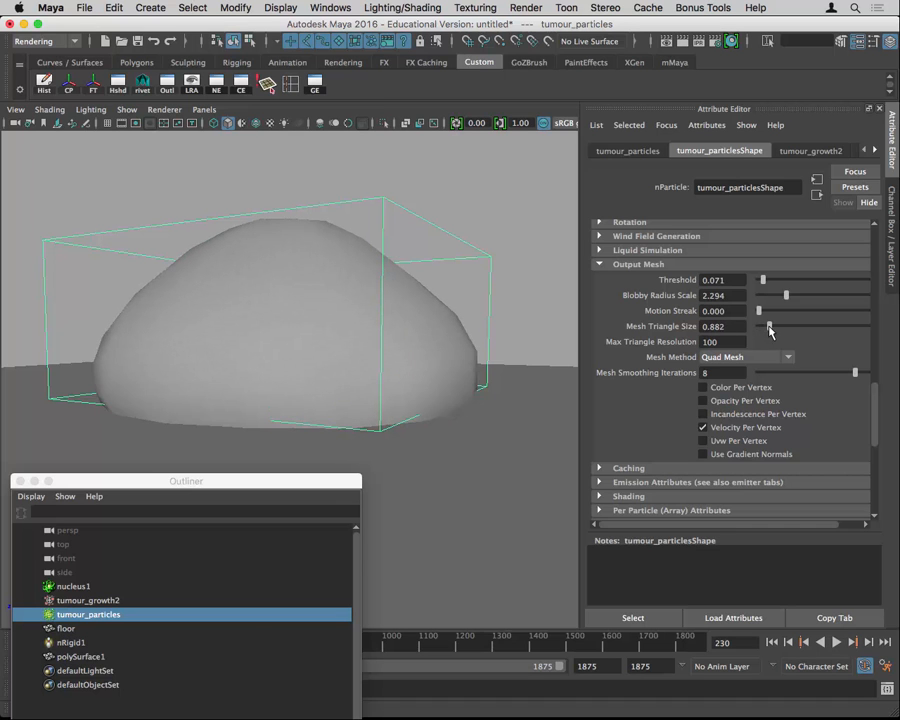
click(327, 372)
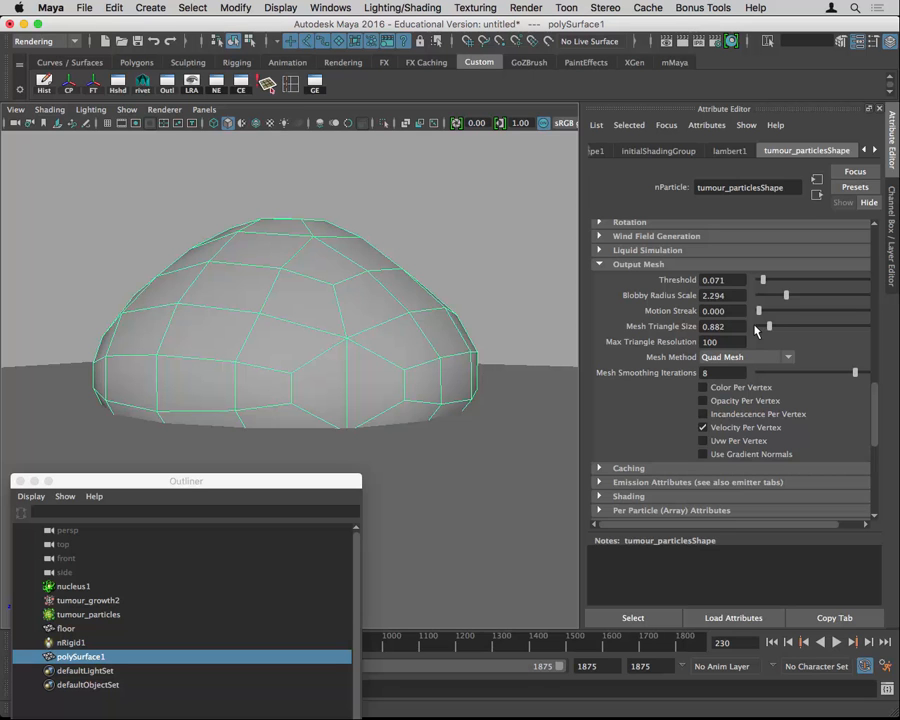
drag(770, 328, 781, 331)
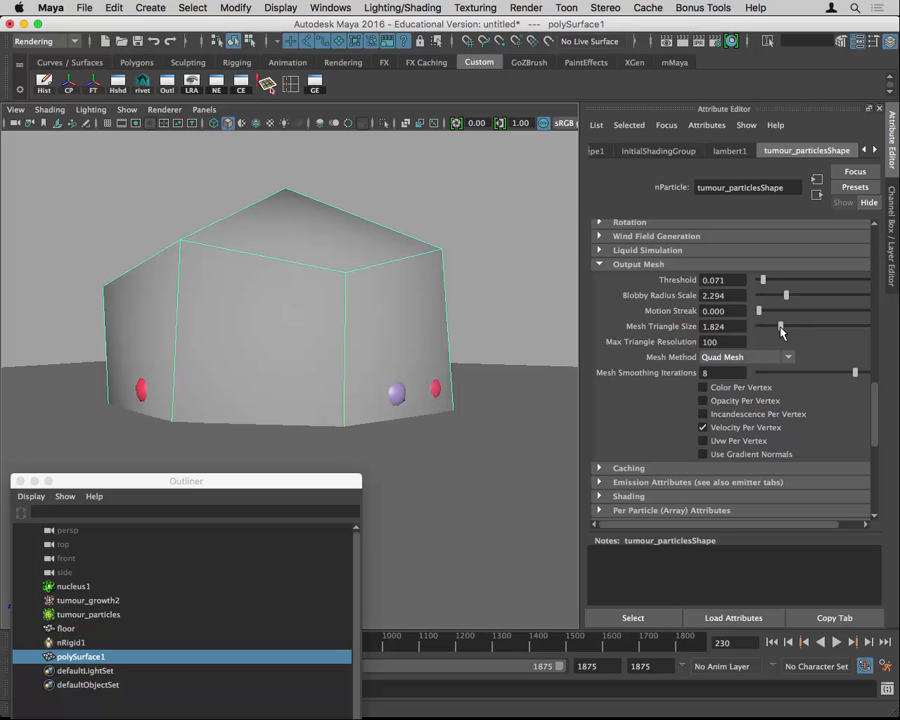
drag(781, 331, 761, 335)
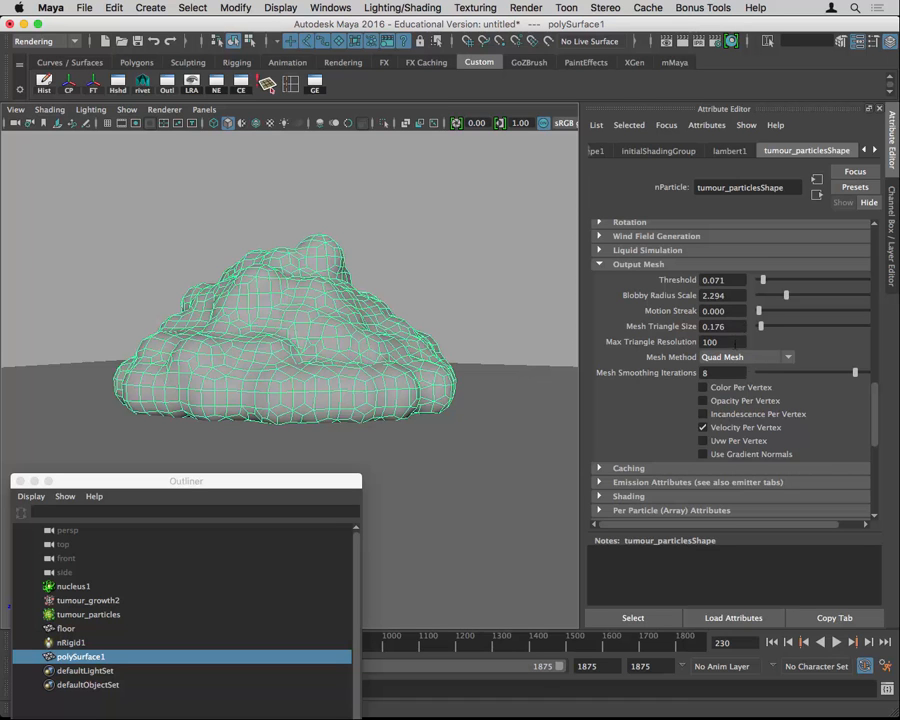
Set the output mesh's Max Triangle Resolution to 200.
double_click(733, 341)
text(2)
scroll(783, 343, down, 2)
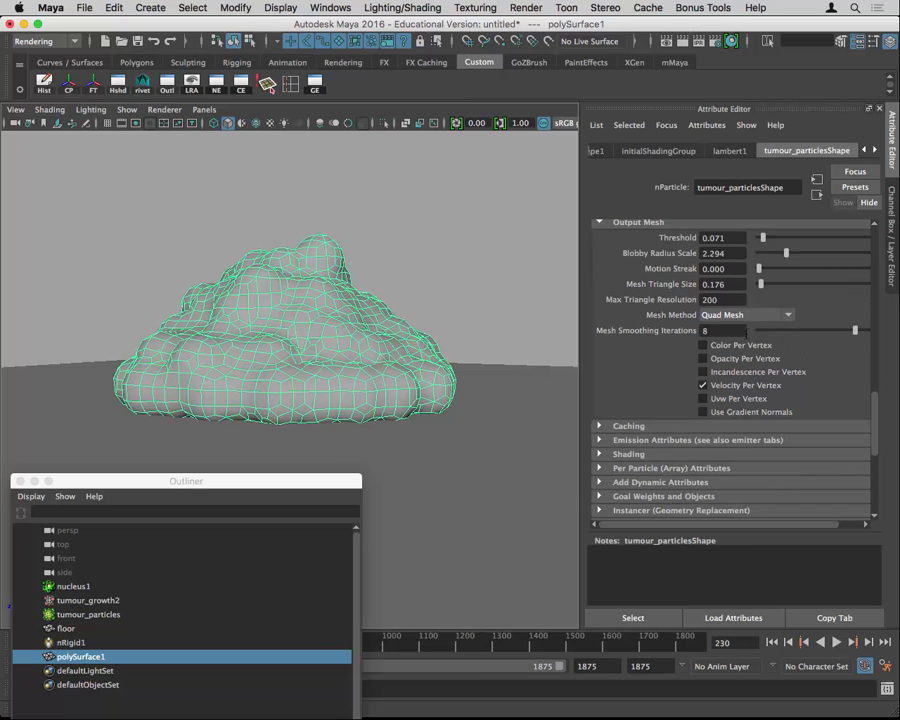
scroll(660, 340, up, 4)
scroll(676, 410, down, 4)
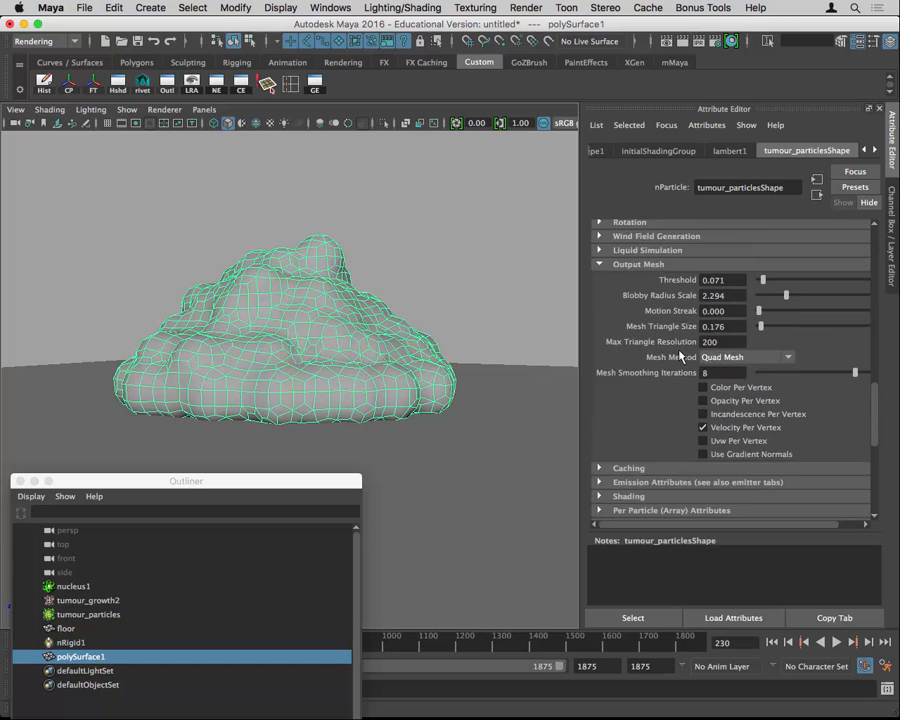
Replay the simulation from frame 1 to about frame 344 to check the refined output mesh.
click(774, 643)
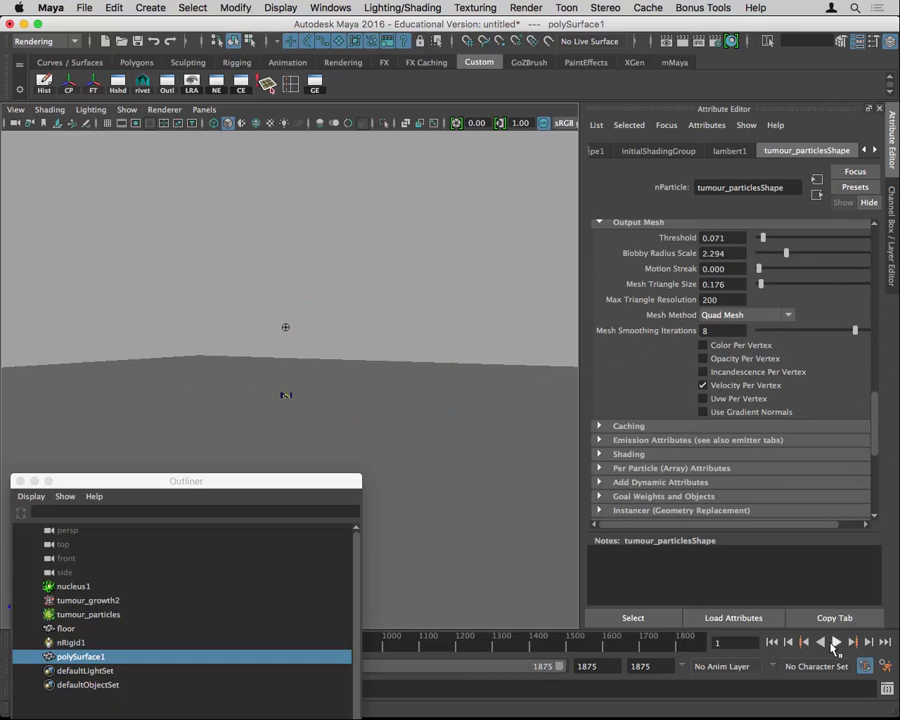
click(837, 643)
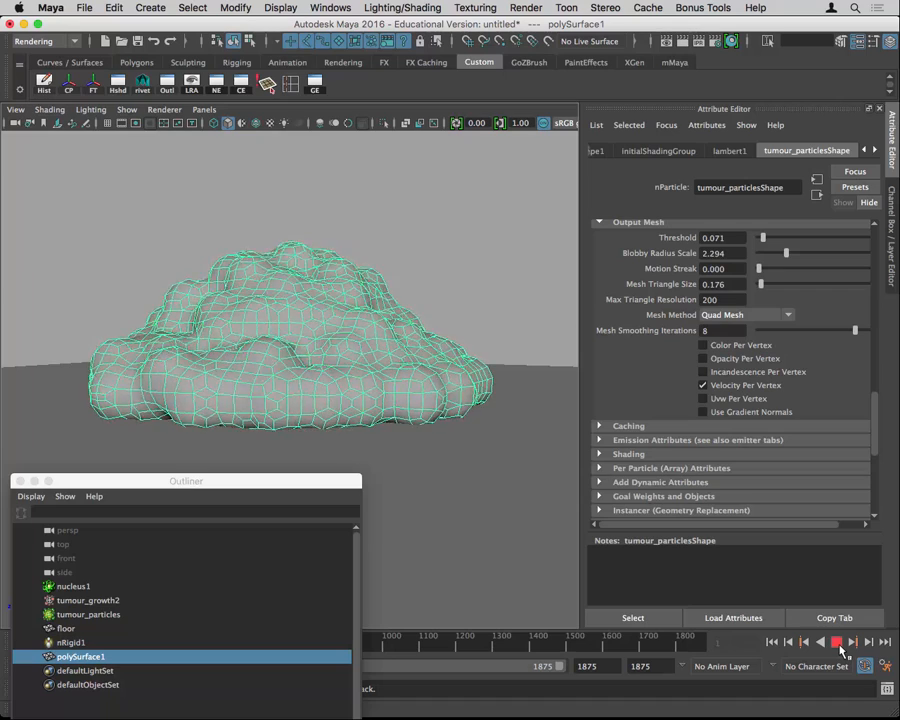
click(840, 643)
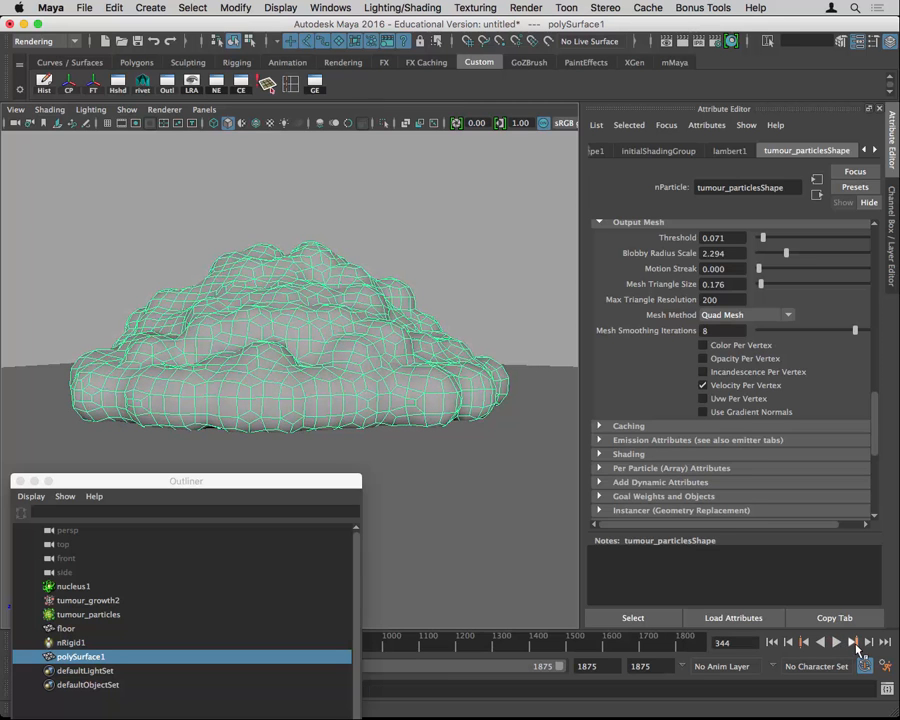
Return to frame 1 and hide polygon objects in the perspective view.
click(766, 642)
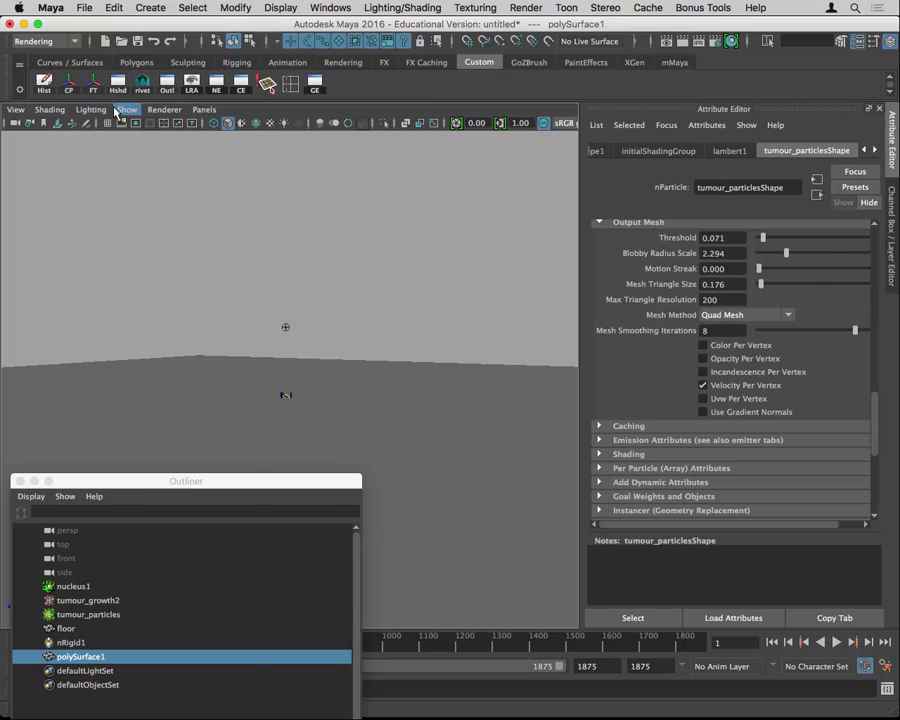
click(120, 111)
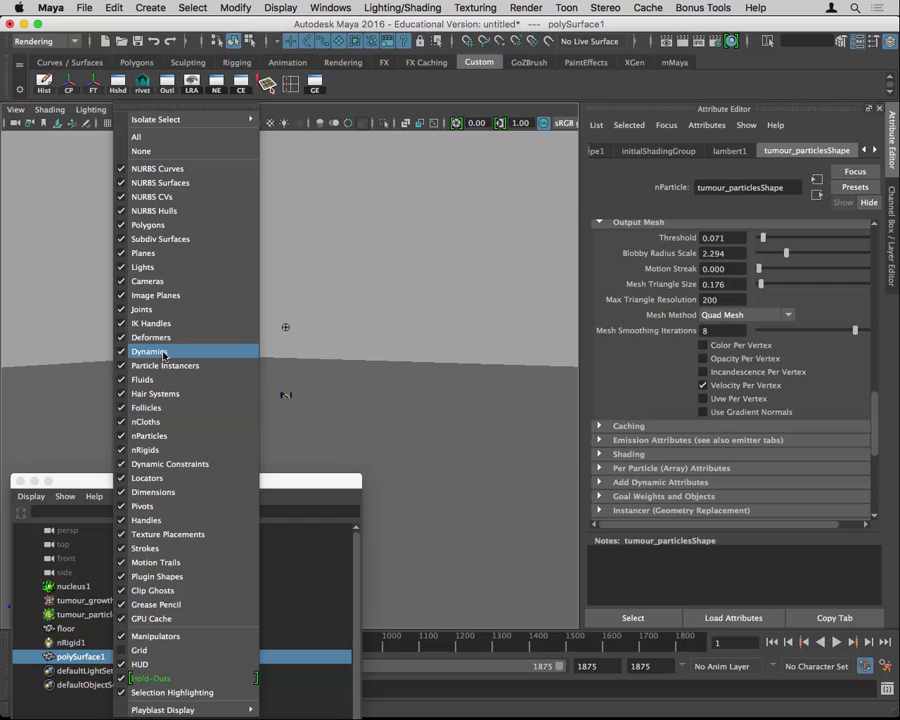
click(157, 211)
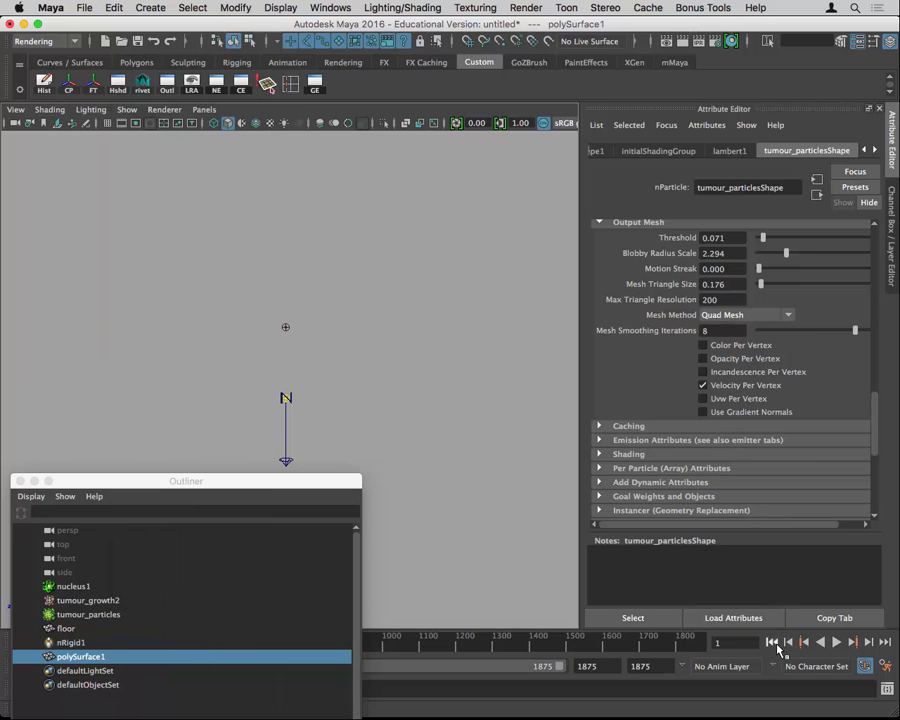
Play the simulation from frame 1 to about frame 134 and examine the growing particle cluster.
click(838, 643)
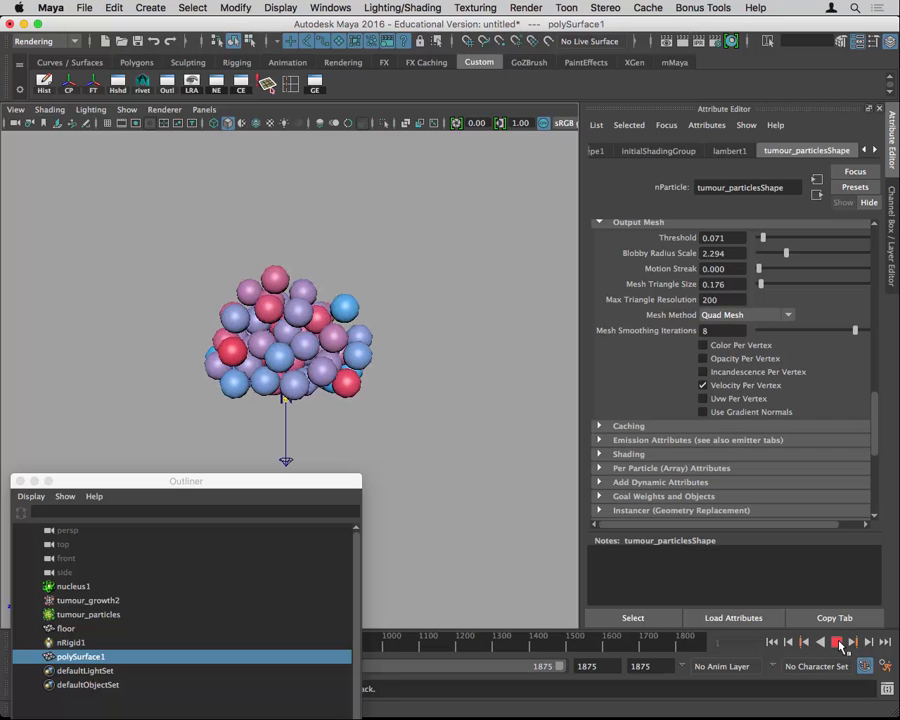
click(838, 643)
alt+drag(482, 510, 376, 336)
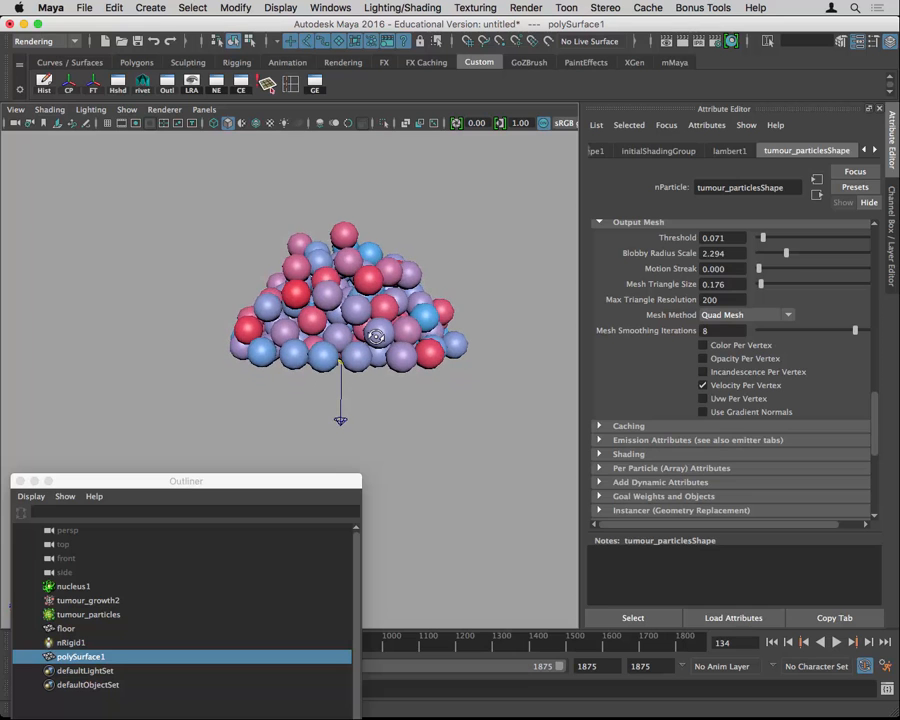
Select the tumour particles and open the creation options for a Turbulence field.
click(313, 243)
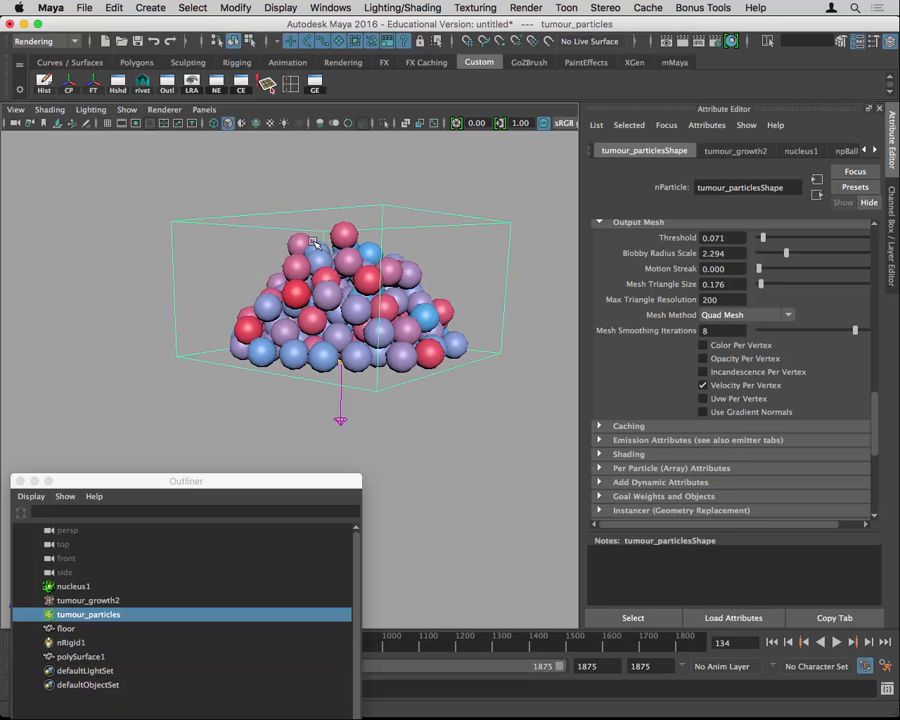
key(space)
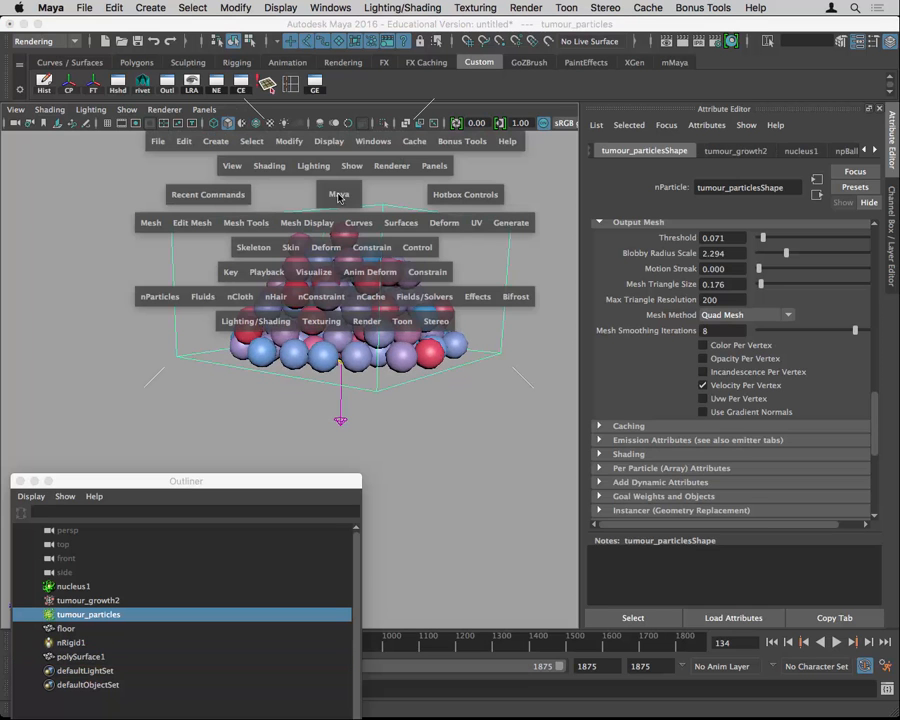
click(421, 300)
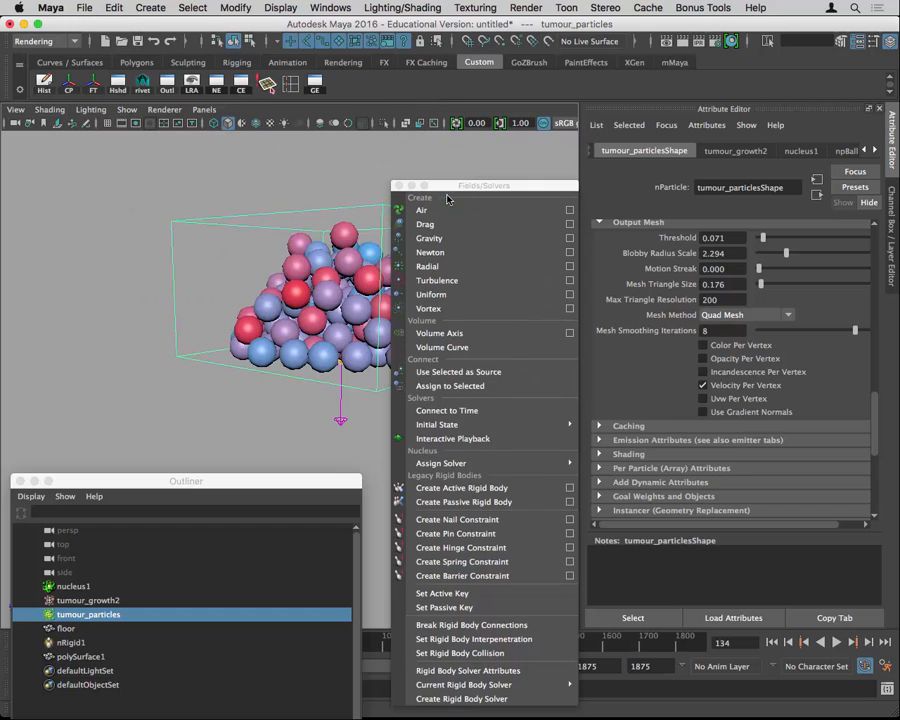
drag(447, 199, 553, 95)
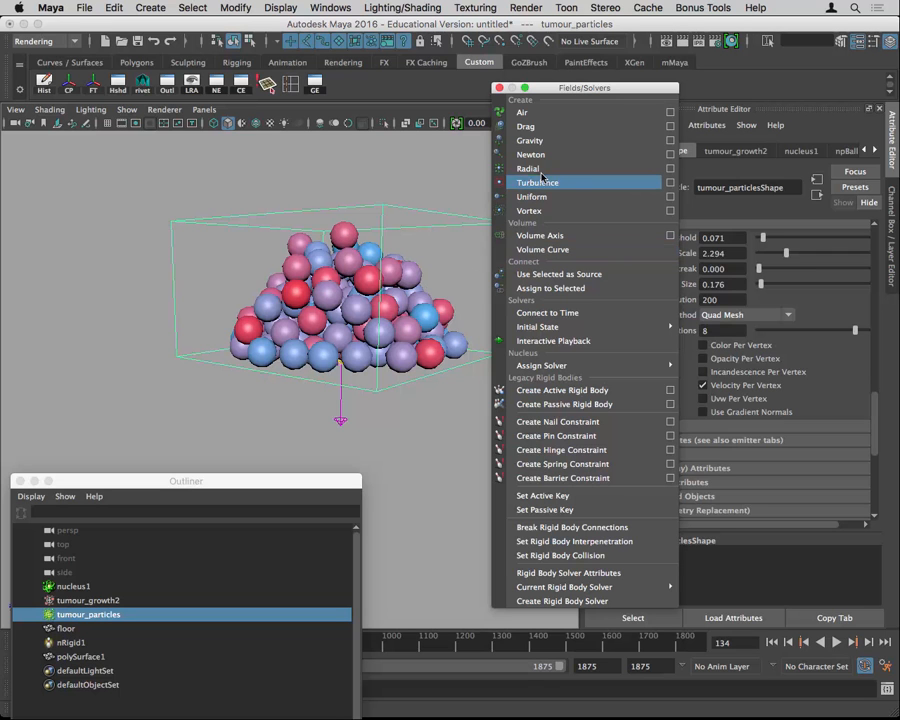
click(669, 183)
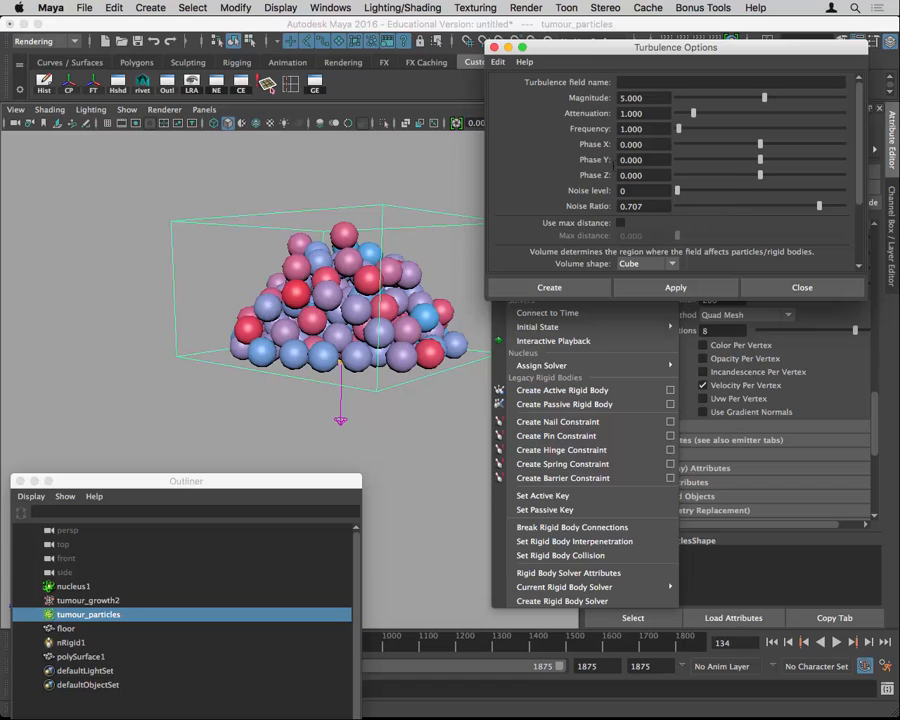
Reset the turbulence options to defaults, set Volume shape to Sphere, and create the field on the tumour particles.
drag(588, 51, 508, 28)
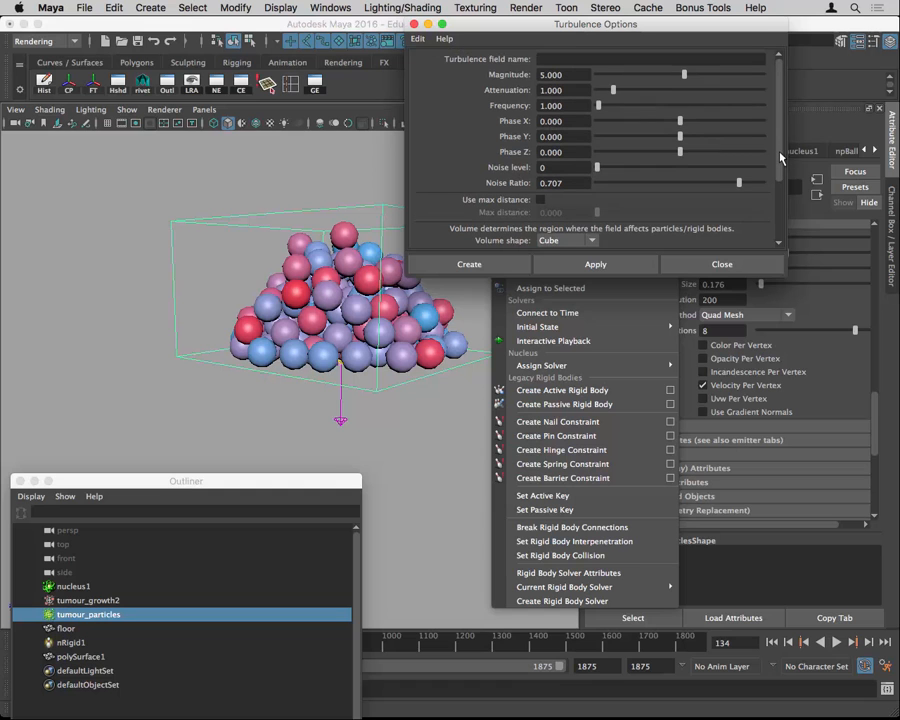
click(418, 38)
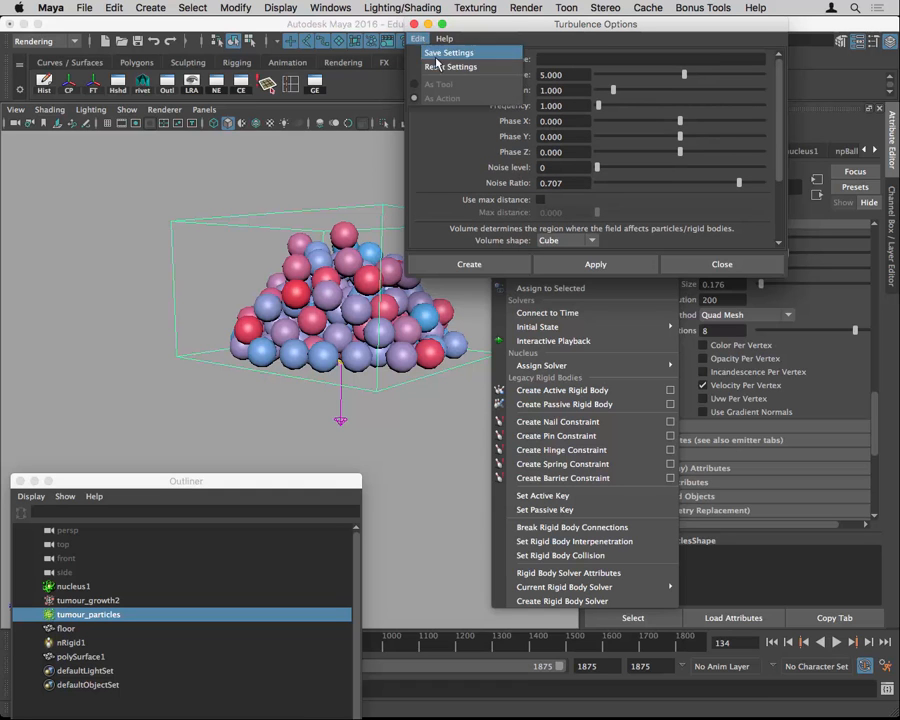
click(452, 68)
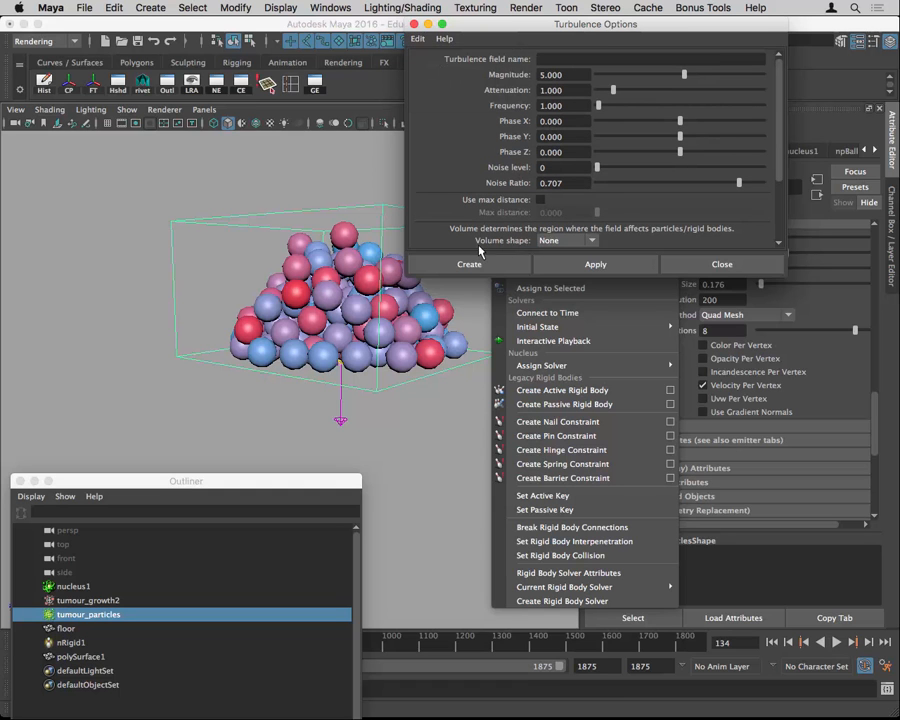
drag(770, 258, 828, 522)
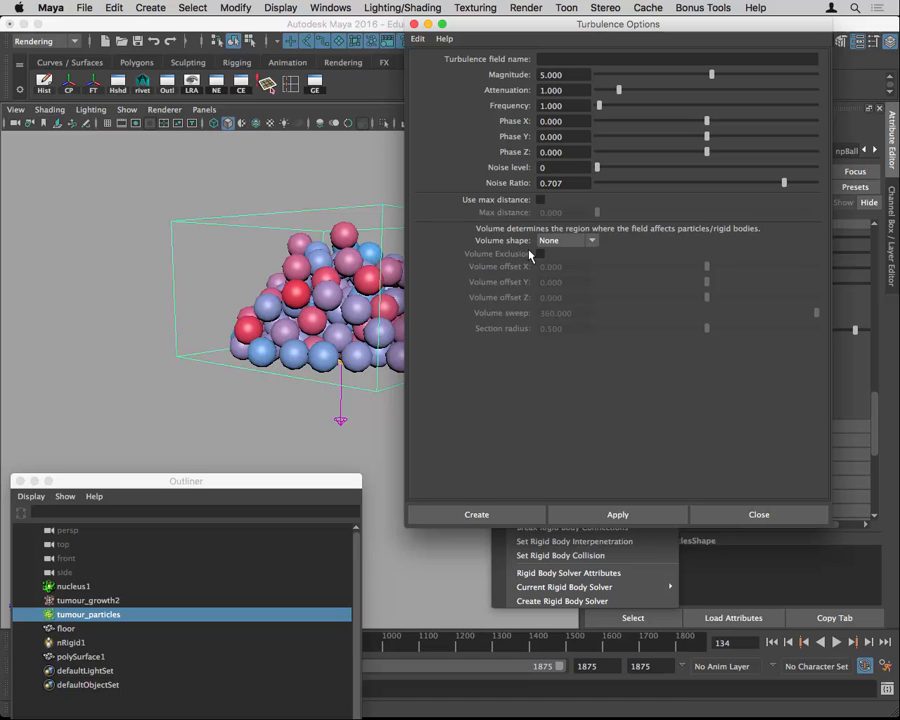
click(558, 242)
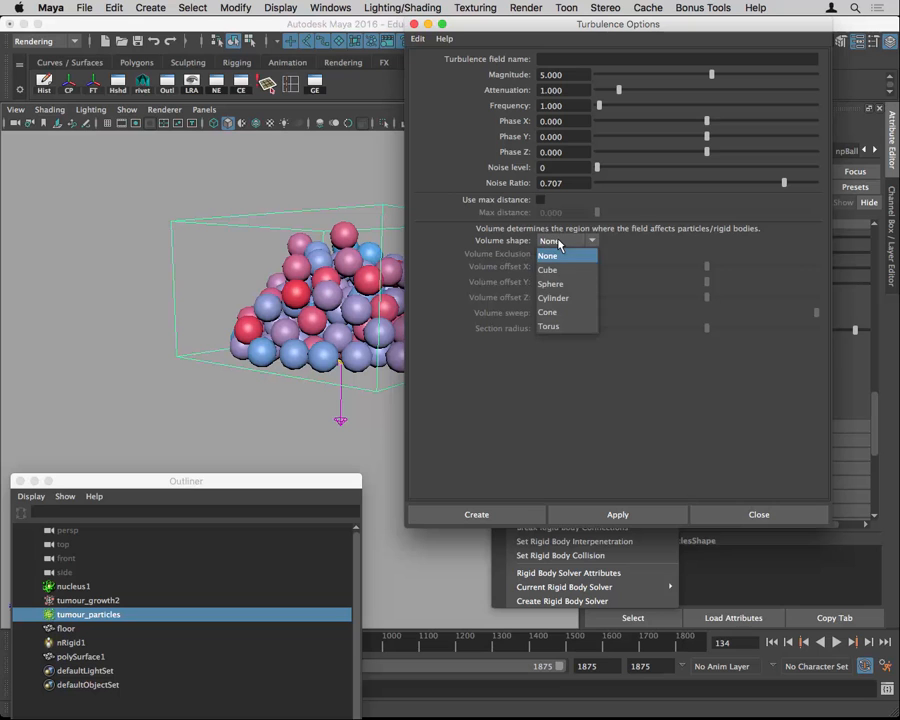
click(556, 284)
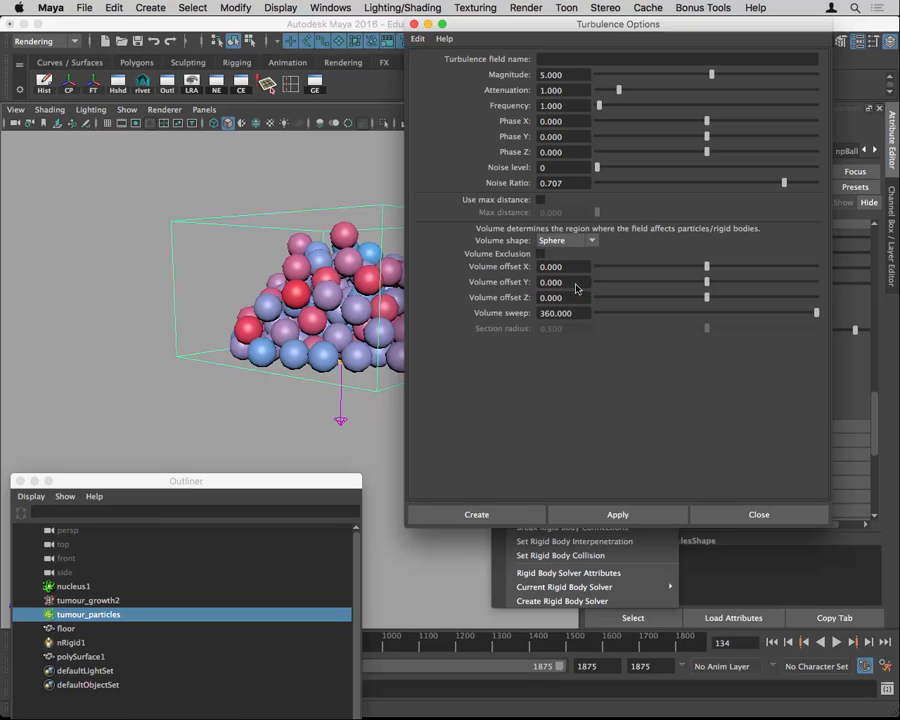
click(492, 514)
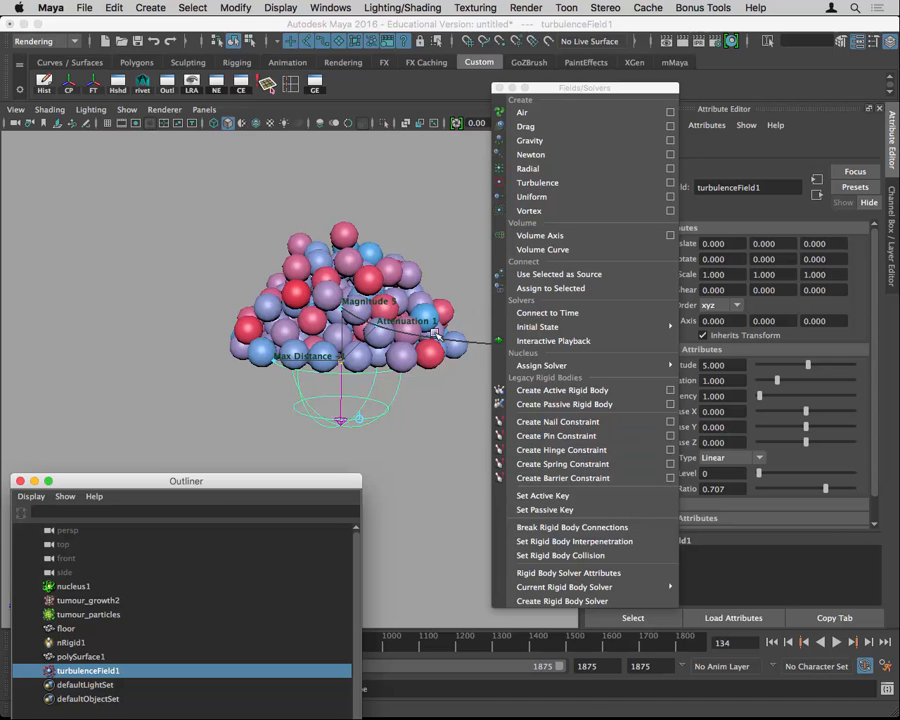
Scale the spherical turbulence field uniformly to about 5.433 so it encloses the particle cluster.
key(w)
key(r)
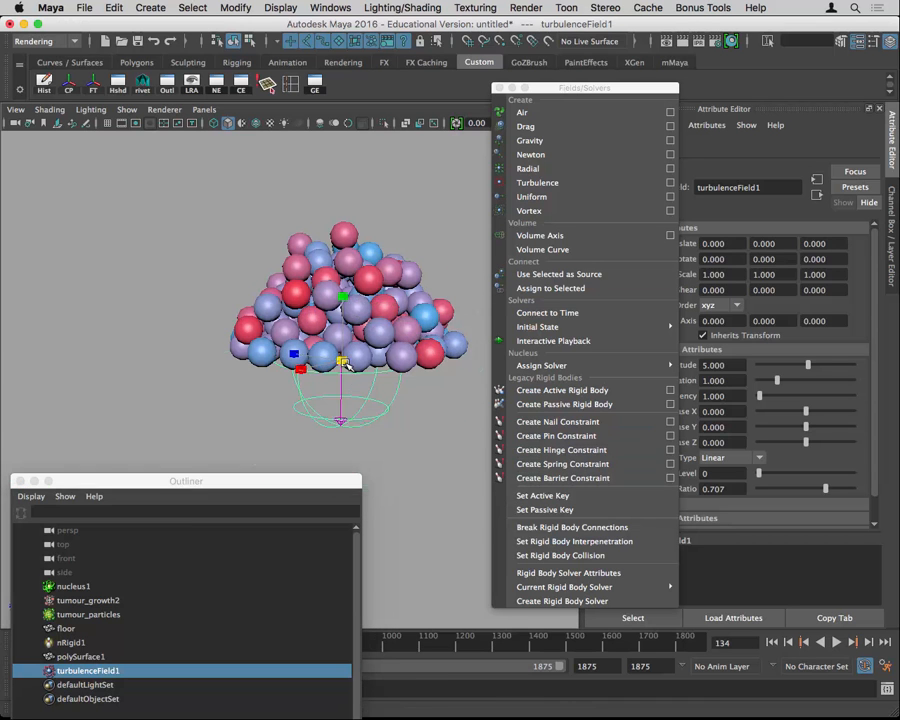
drag(342, 360, 535, 382)
scroll(452, 366, down, 5)
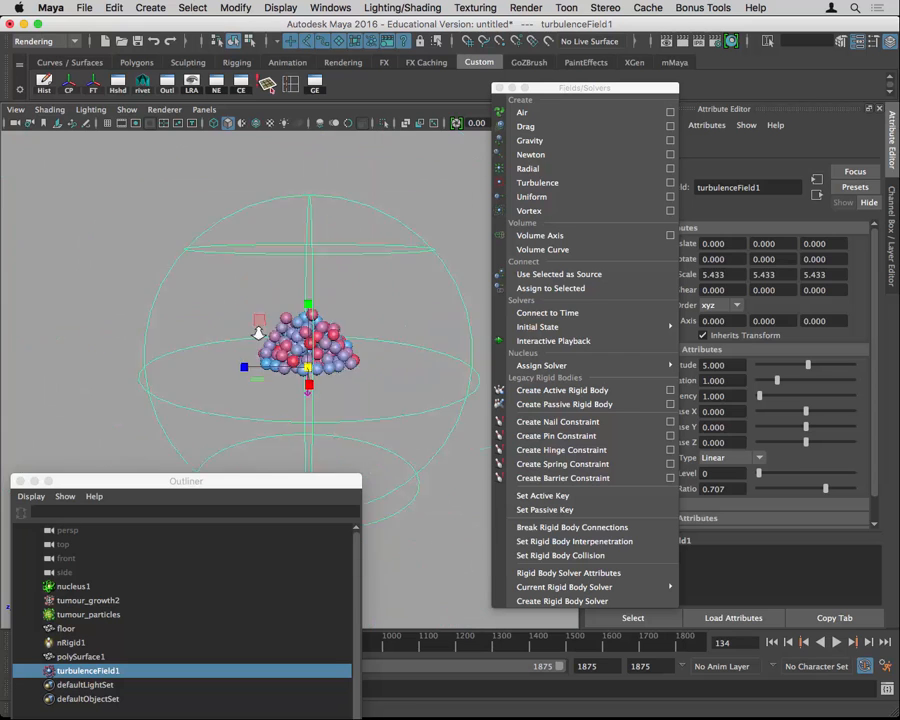
drag(295, 479, 335, 530)
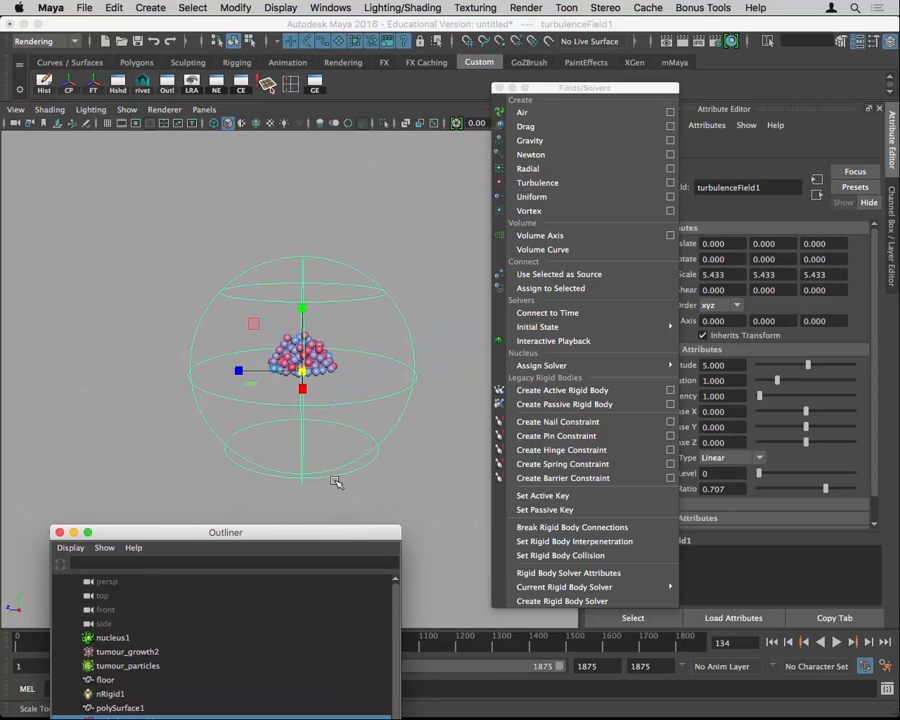
Play the simulation to about frame 154 to check the turbulence, and close the floating Fields/Solvers list.
click(836, 642)
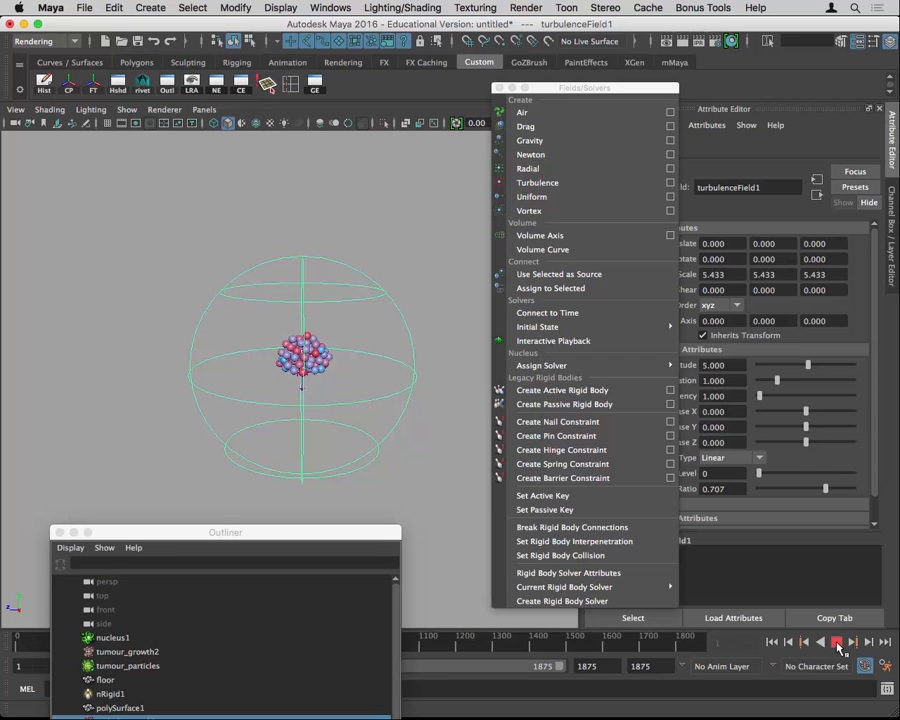
click(836, 642)
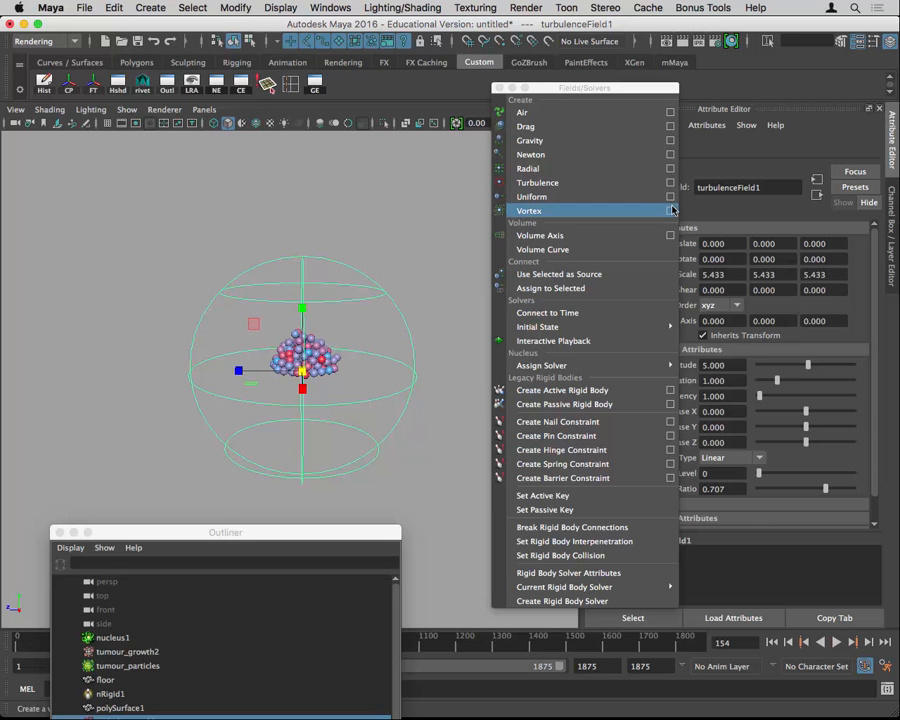
click(499, 88)
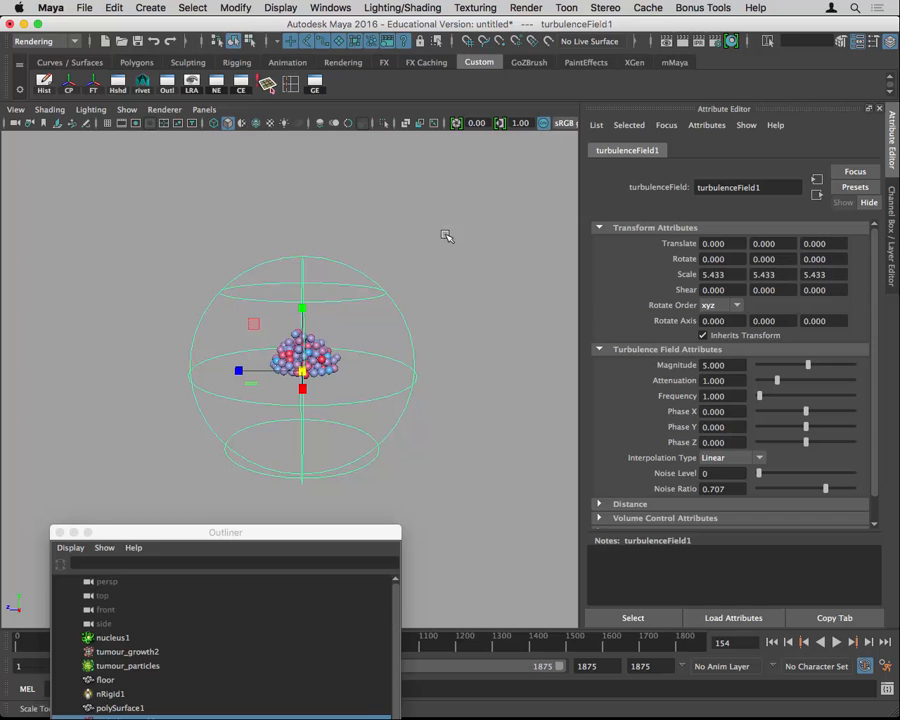
Set the tumour particles' Drag to 0.01 in their dynamic properties.
click(323, 335)
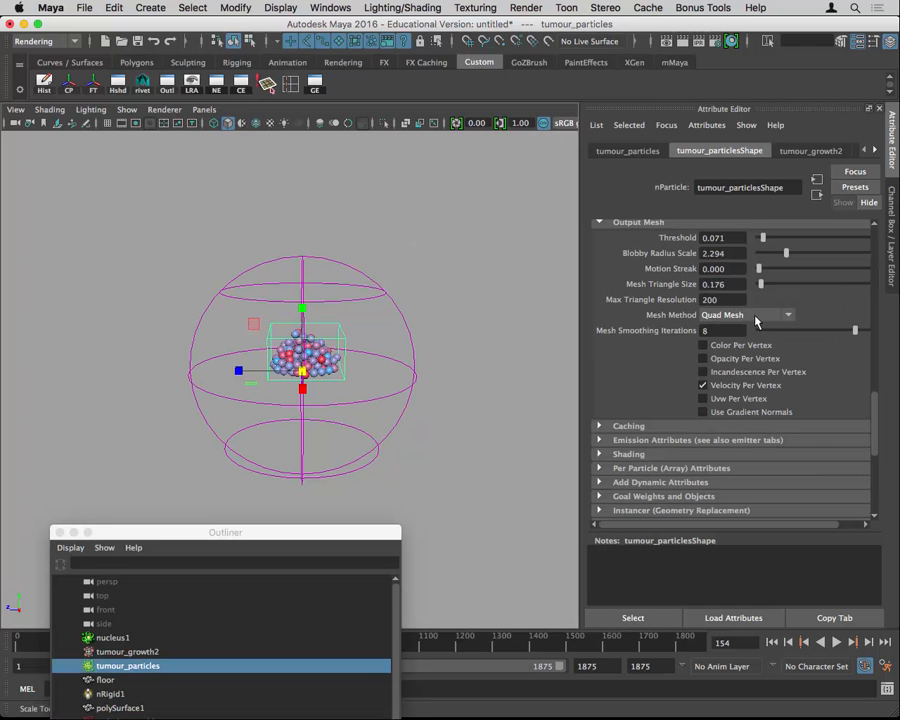
scroll(656, 464, down, 5)
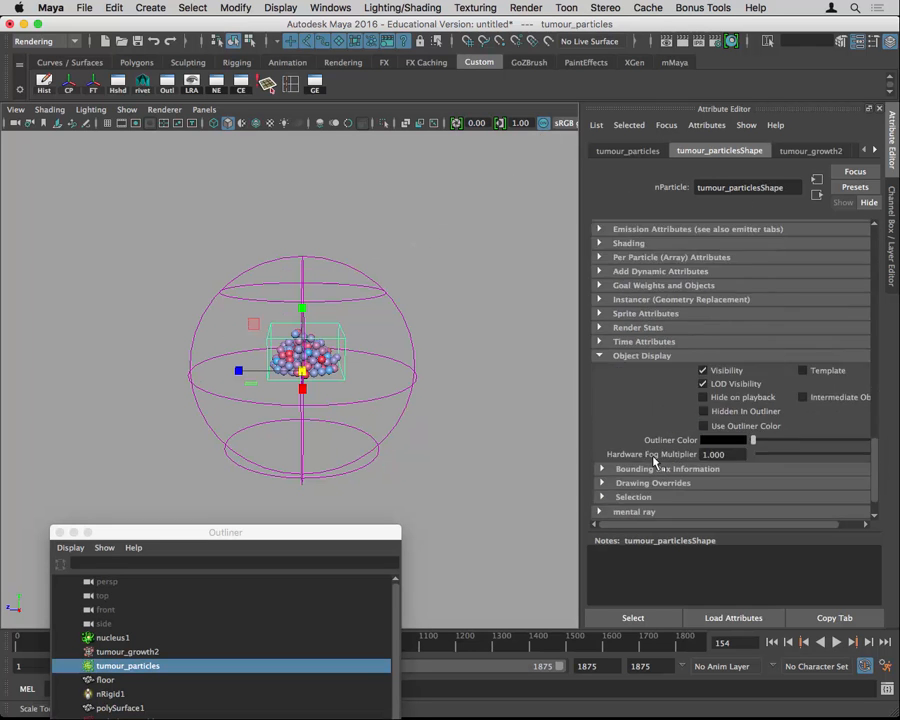
scroll(655, 460, up, 15)
scroll(654, 459, up, 3)
scroll(656, 460, down, 4)
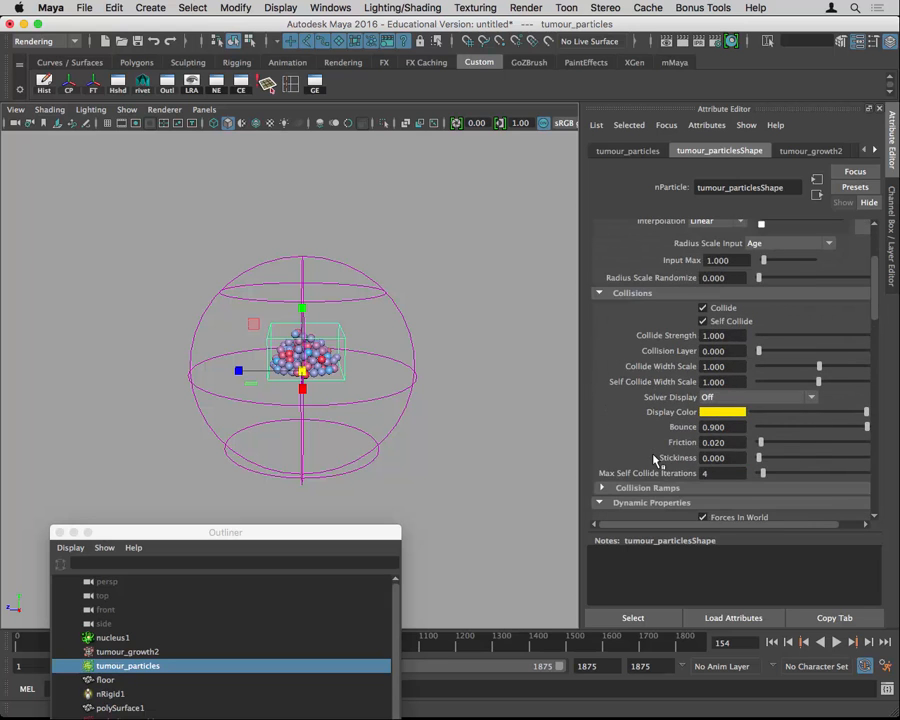
scroll(644, 424, down, 4)
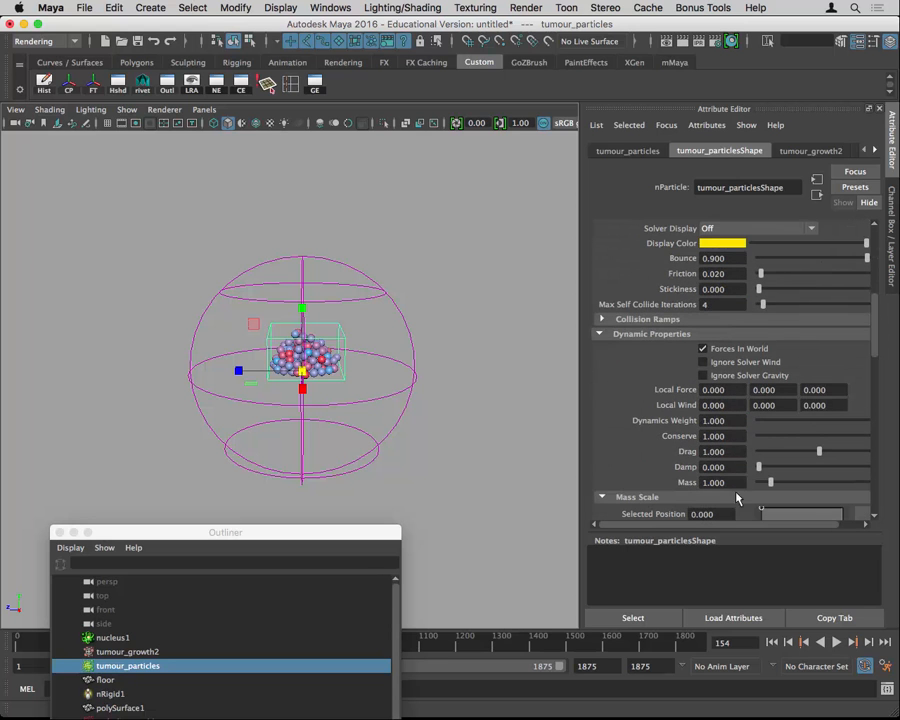
click(731, 451)
text(0.01)
key(Return)
Replay the simulation from frame 1 to about frame 336 to check the particles with the reduced drag.
click(772, 642)
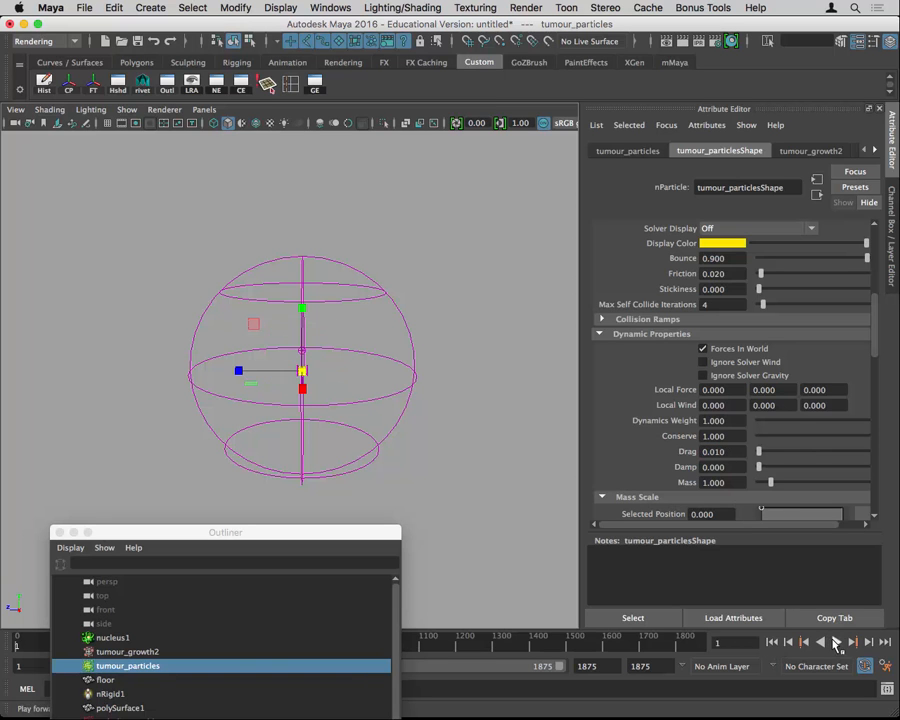
click(837, 643)
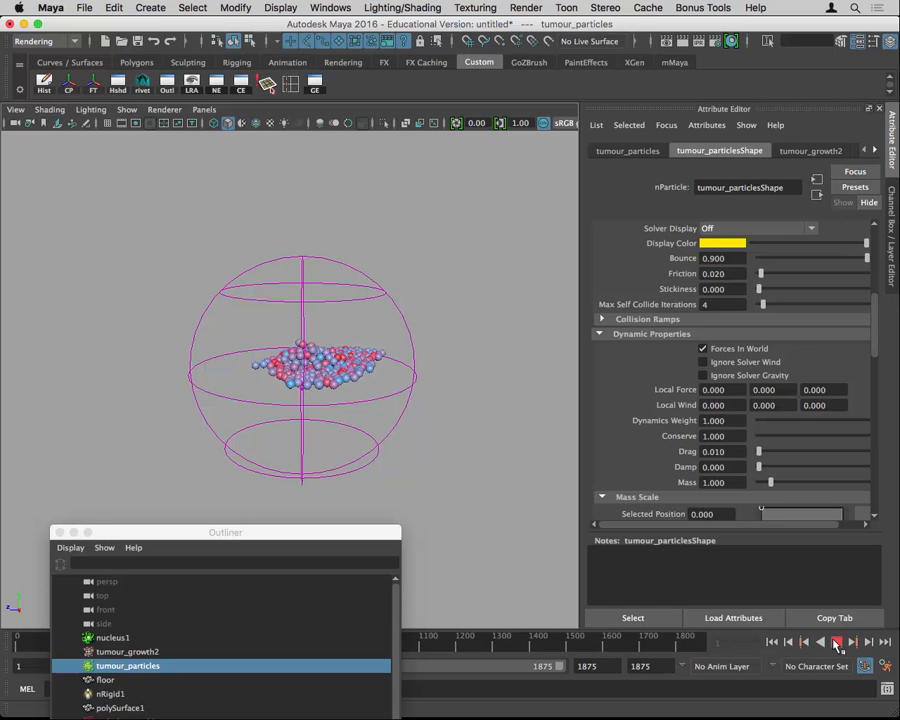
key(Escape)
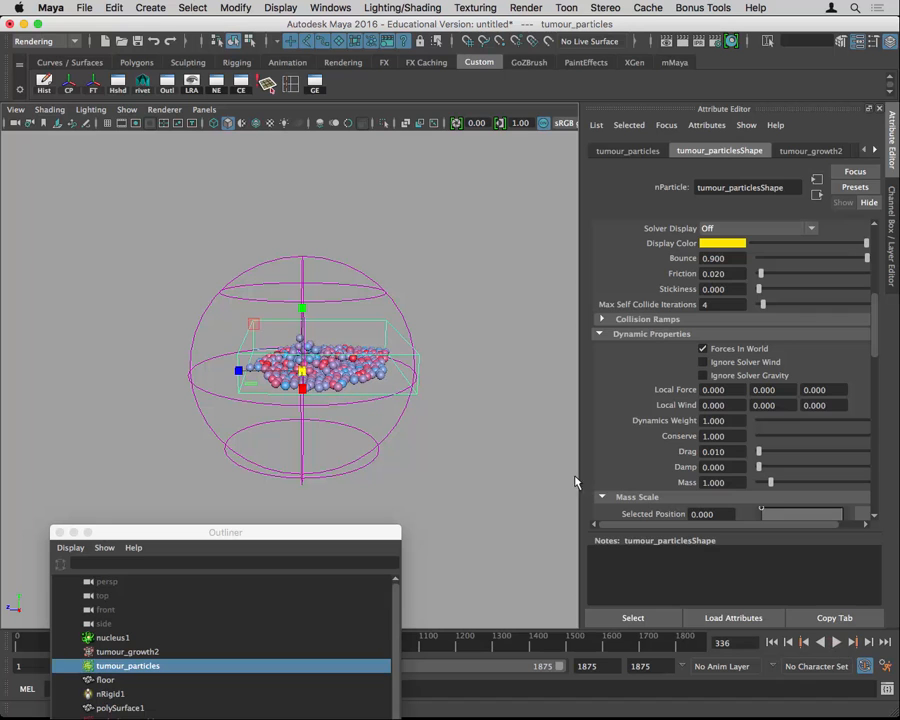
Set the turbulence field's Magnitude to 50.
drag(394, 414, 436, 430)
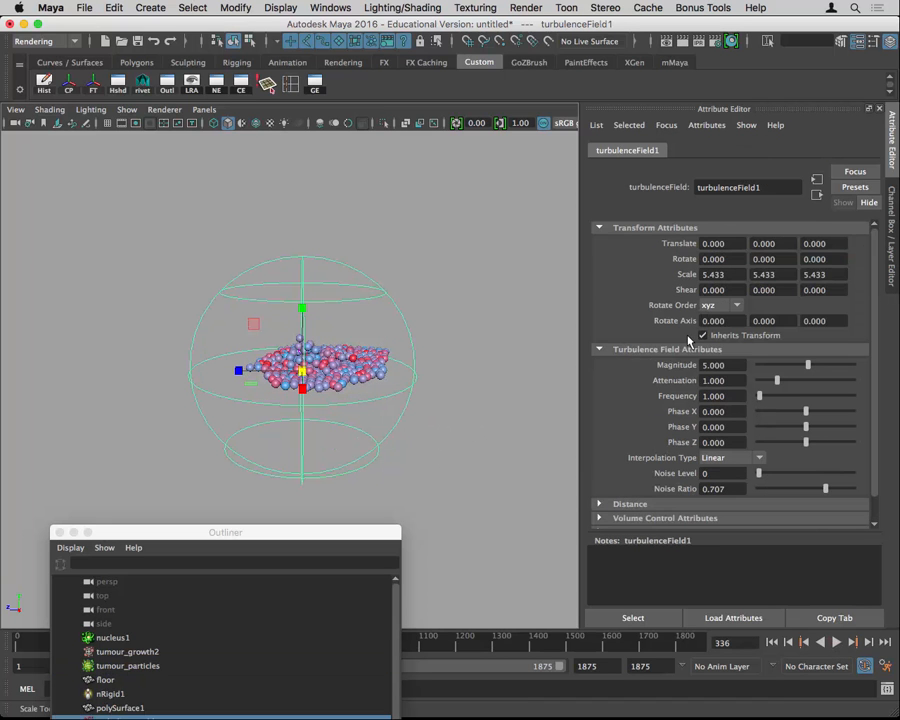
click(735, 365)
text(50)
key(Return)
Replay the simulation from frame 1 to about frame 440 to check the stronger turbulence.
click(774, 644)
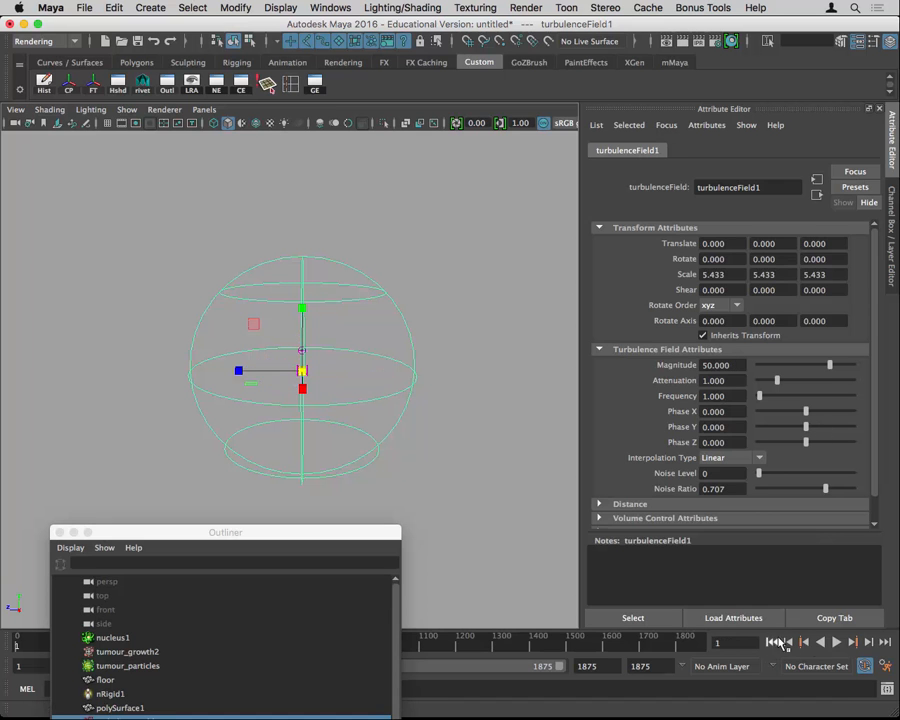
click(837, 645)
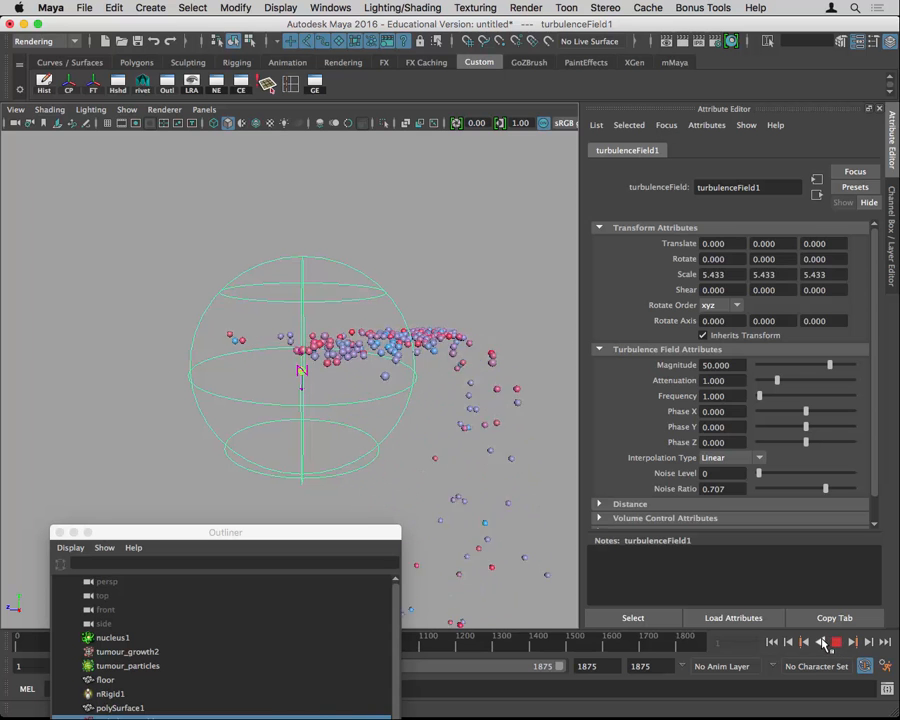
click(834, 643)
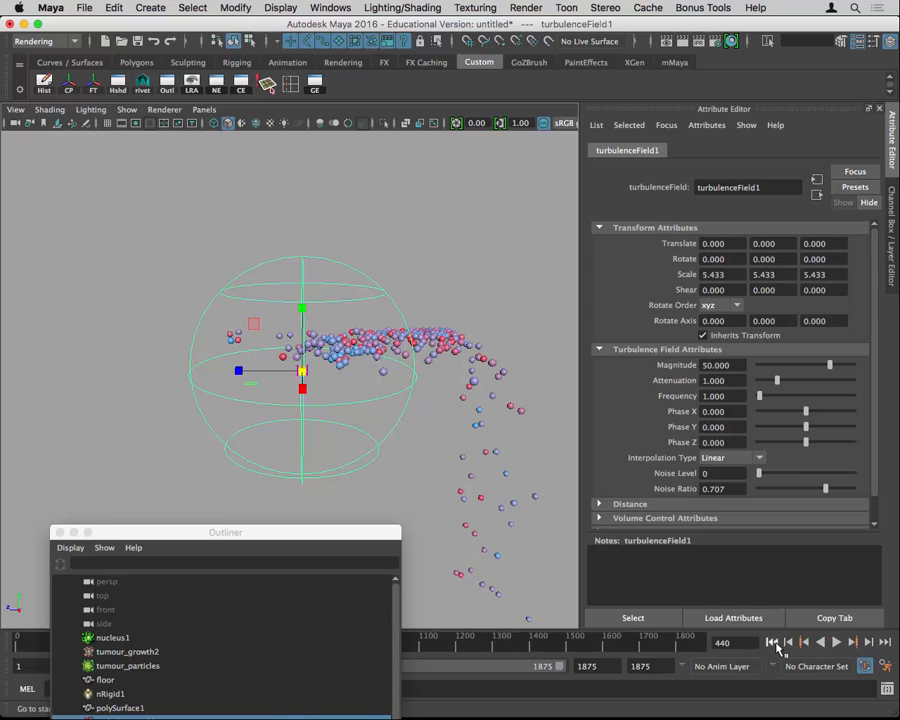
Show polygon objects temporarily to compare the floor with the scattered particles, and hide them again.
click(127, 110)
click(180, 225)
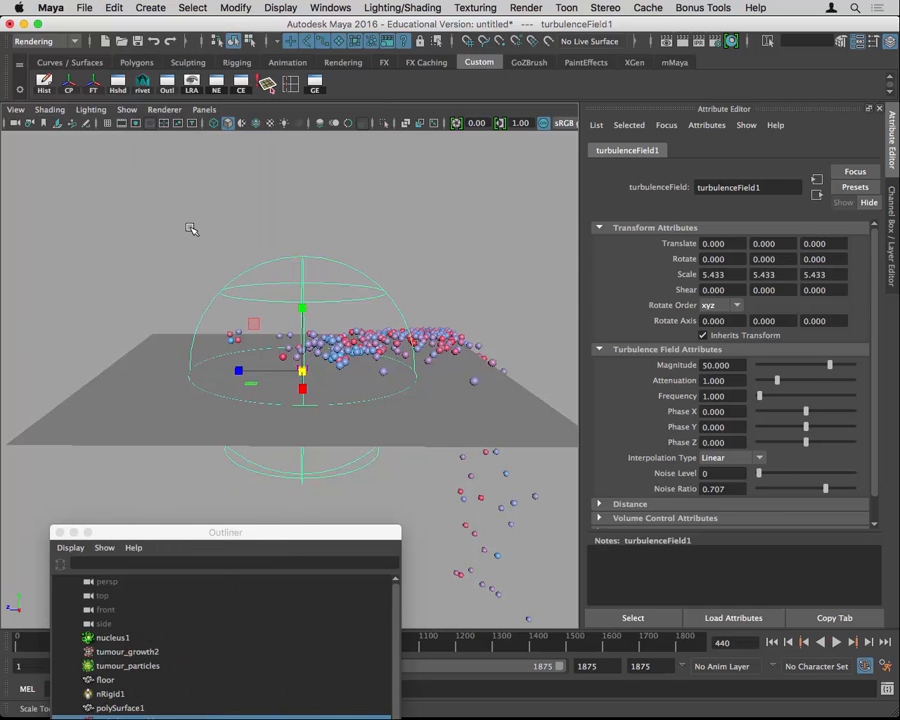
alt+drag(193, 231, 187, 205)
click(127, 110)
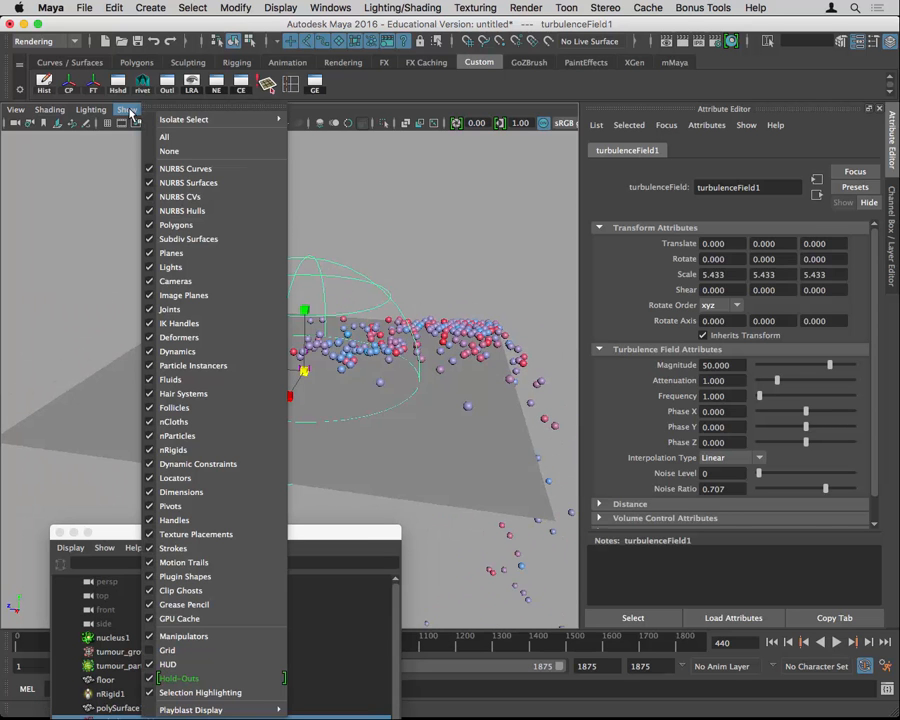
mouse_move(145, 125)
click(180, 225)
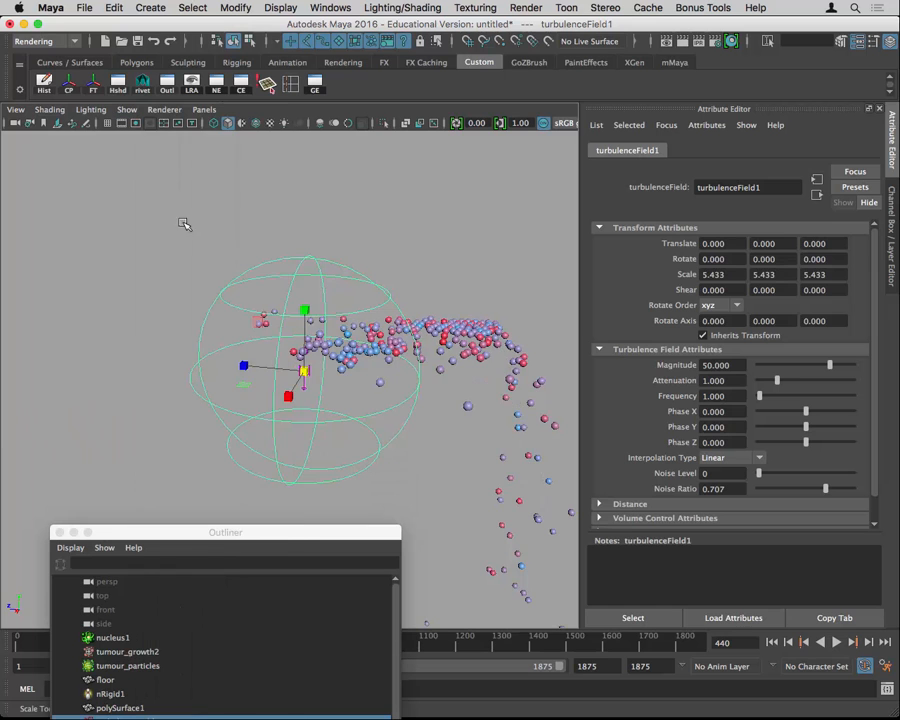
alt+drag(184, 222, 392, 263)
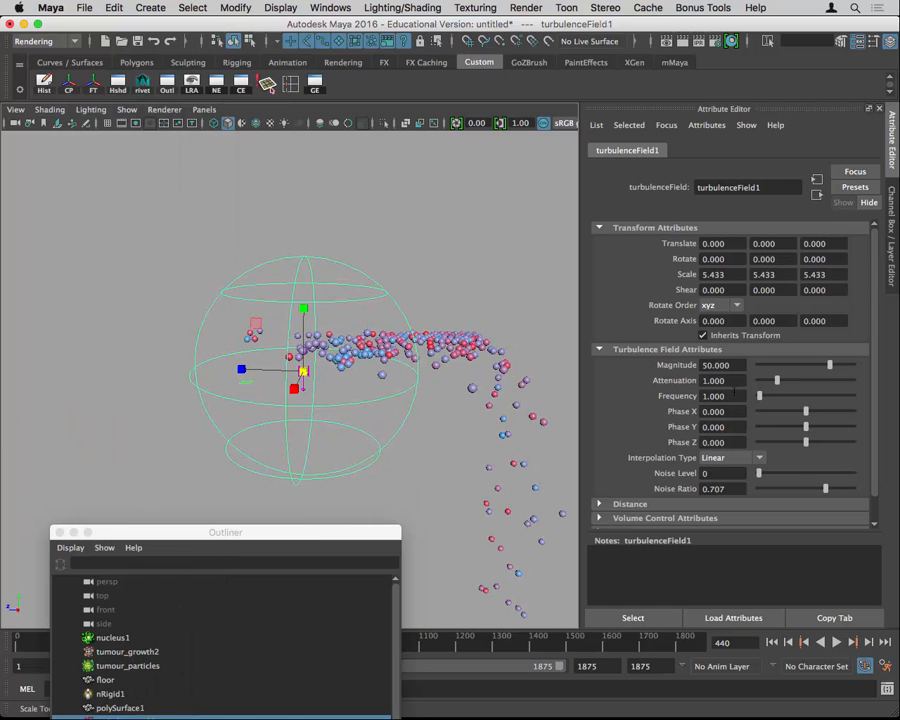
Turn on Use Max Distance in the turbulence field's Distance settings.
click(714, 380)
scroll(755, 478, down, 1)
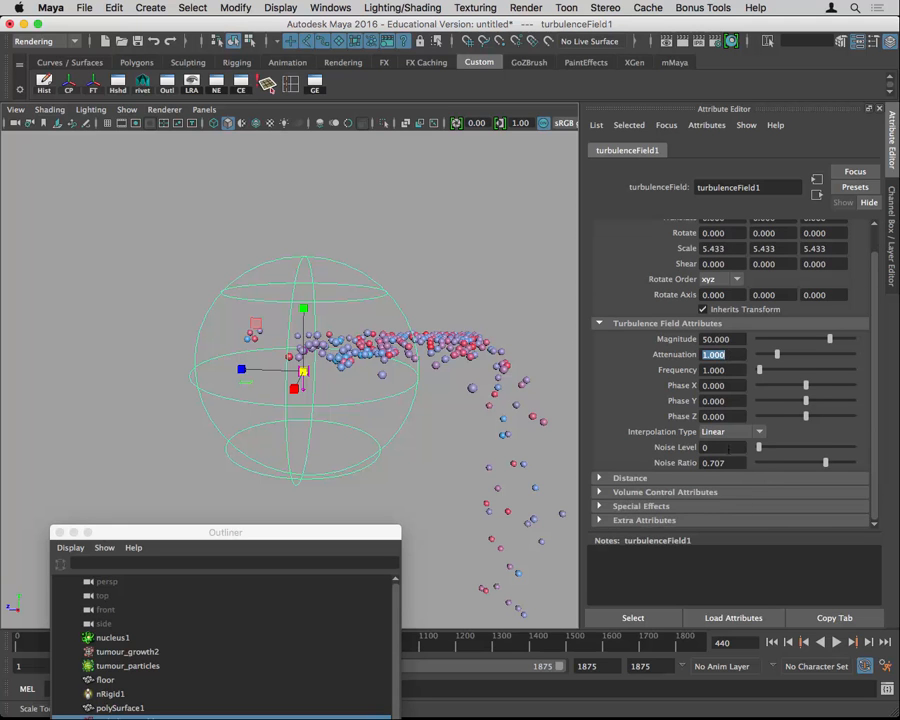
click(698, 478)
scroll(730, 432, down, 5)
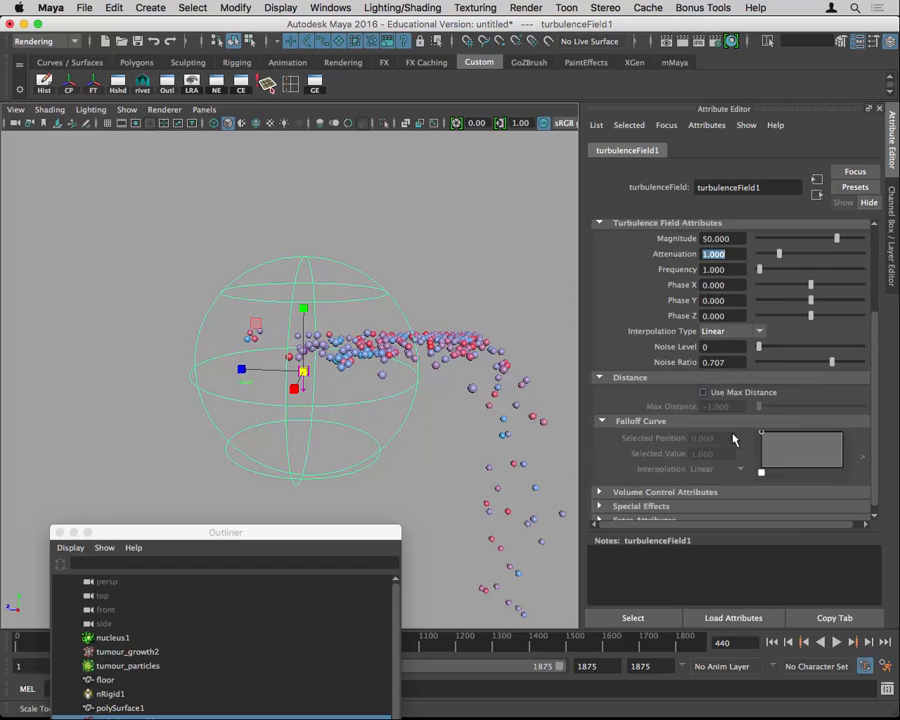
click(702, 383)
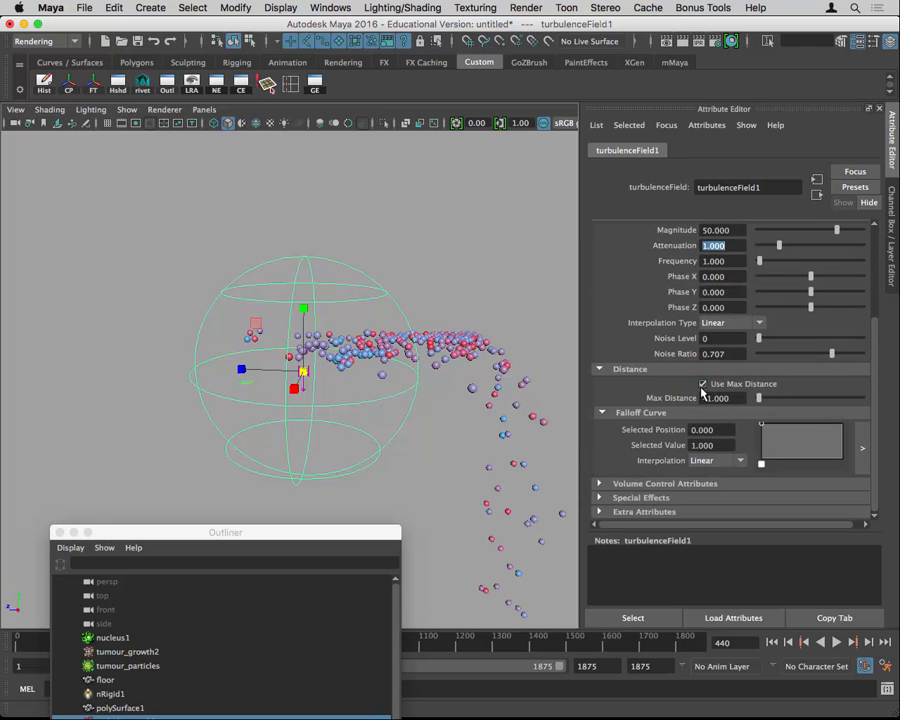
click(716, 398)
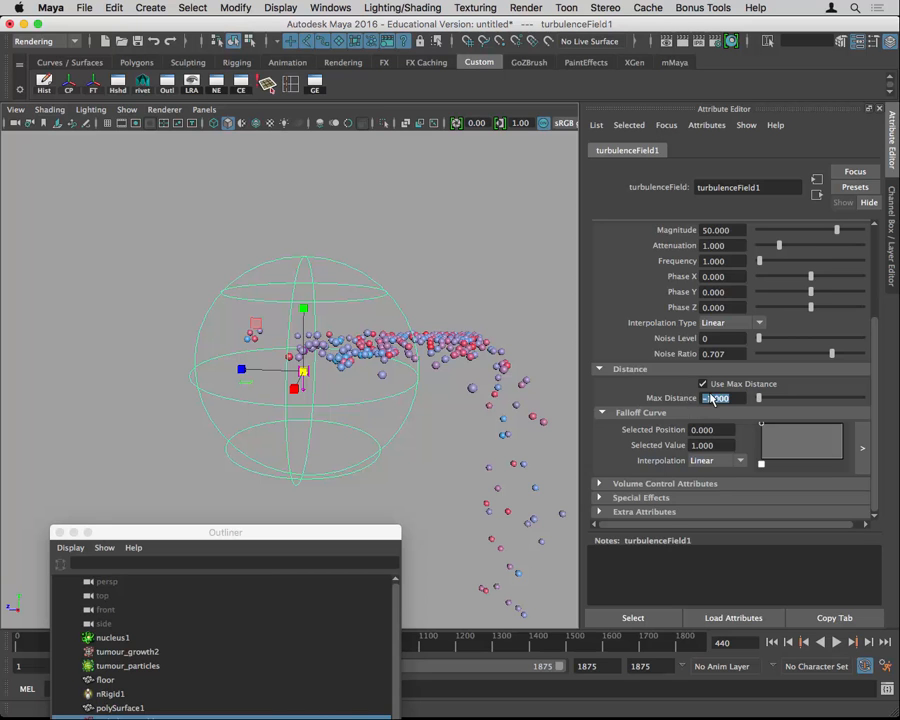
scroll(740, 392, up, 3)
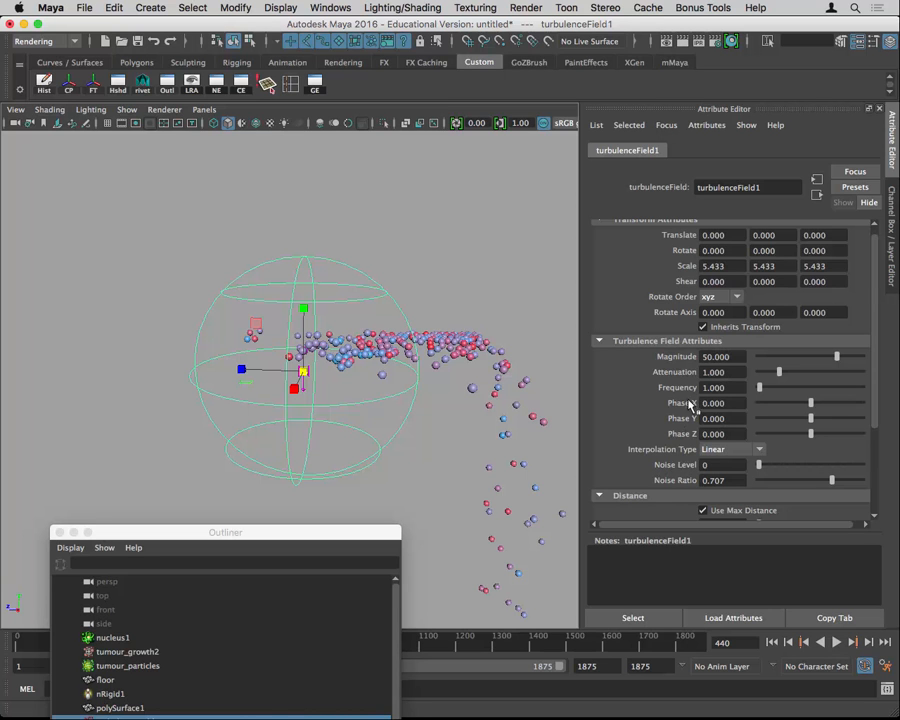
Set the turbulence field's Frequency to 100 and replay the simulation from frame 1 to about frame 298.
double_click(720, 387)
text(100)
key(Return)
click(773, 642)
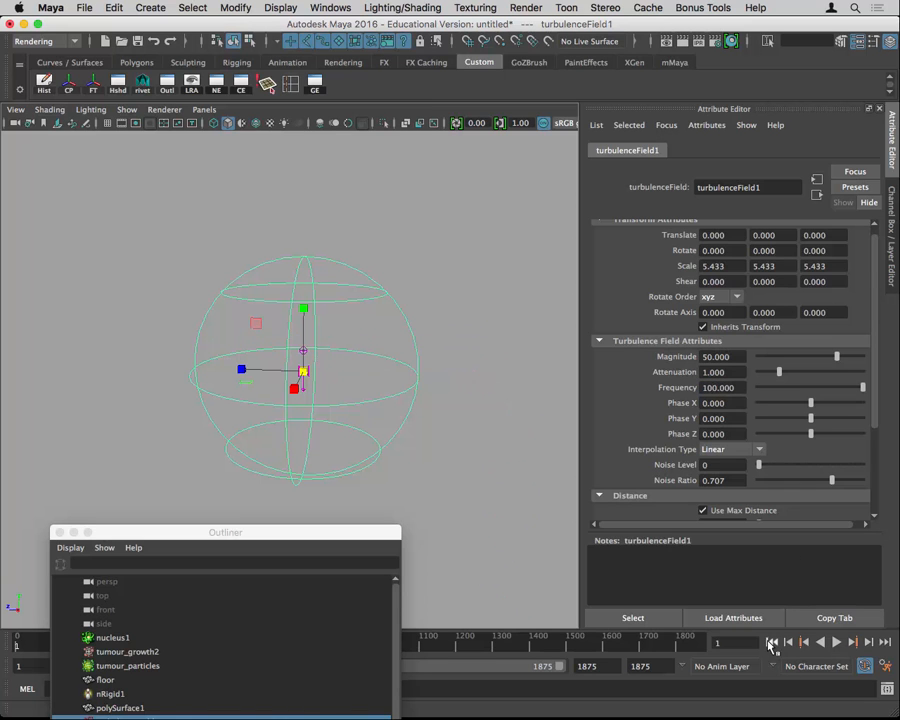
click(837, 642)
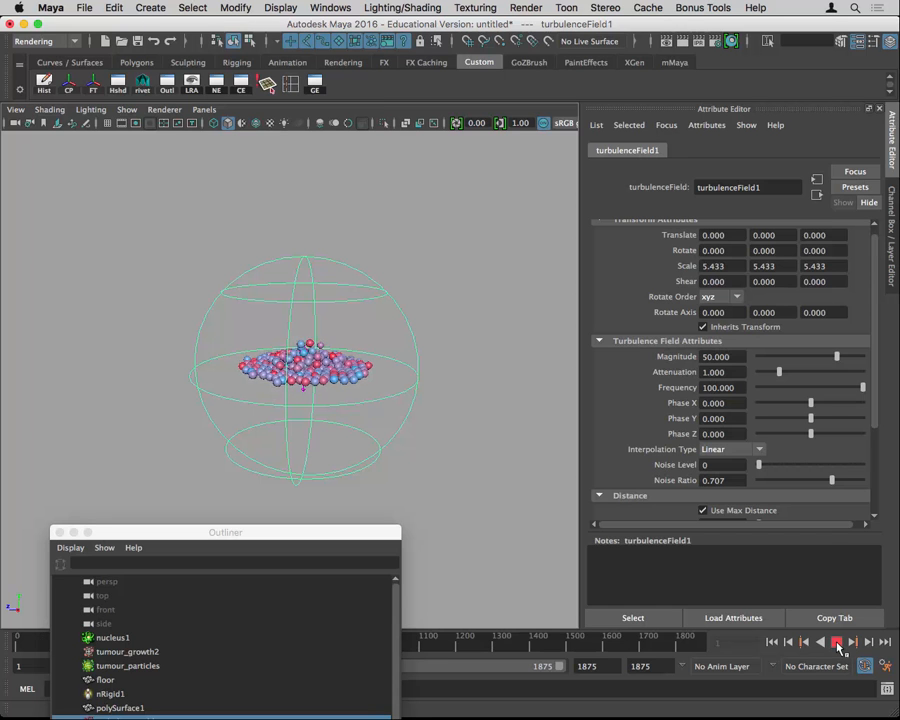
click(837, 642)
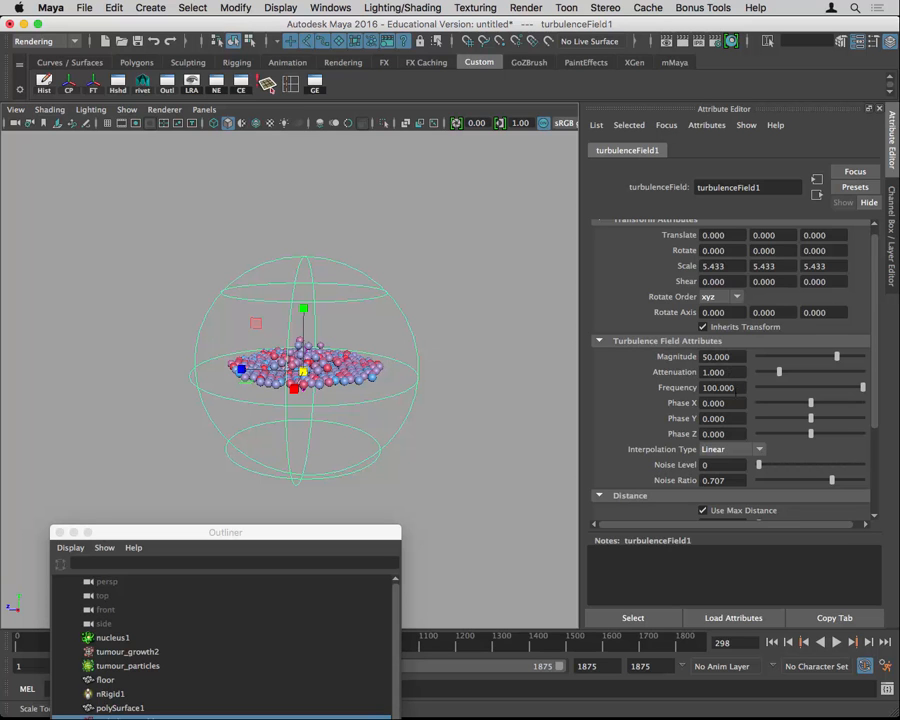
Set the turbulence field's Frequency to 10 and replay the simulation from frame 1 to about frame 64.
double_click(718, 388)
text(10)
key(Return)
click(772, 642)
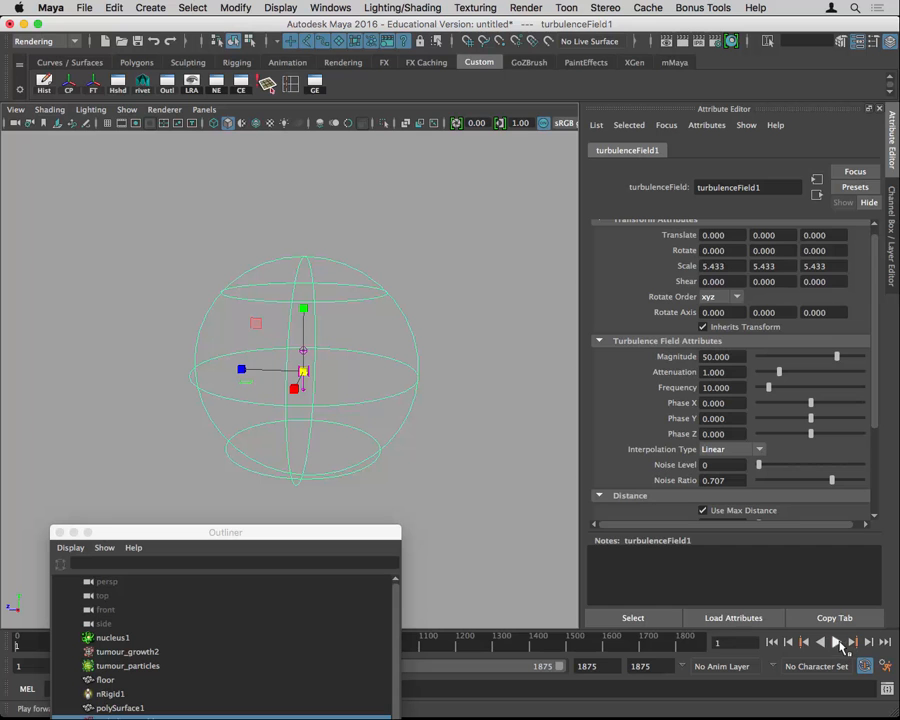
click(836, 642)
click(838, 642)
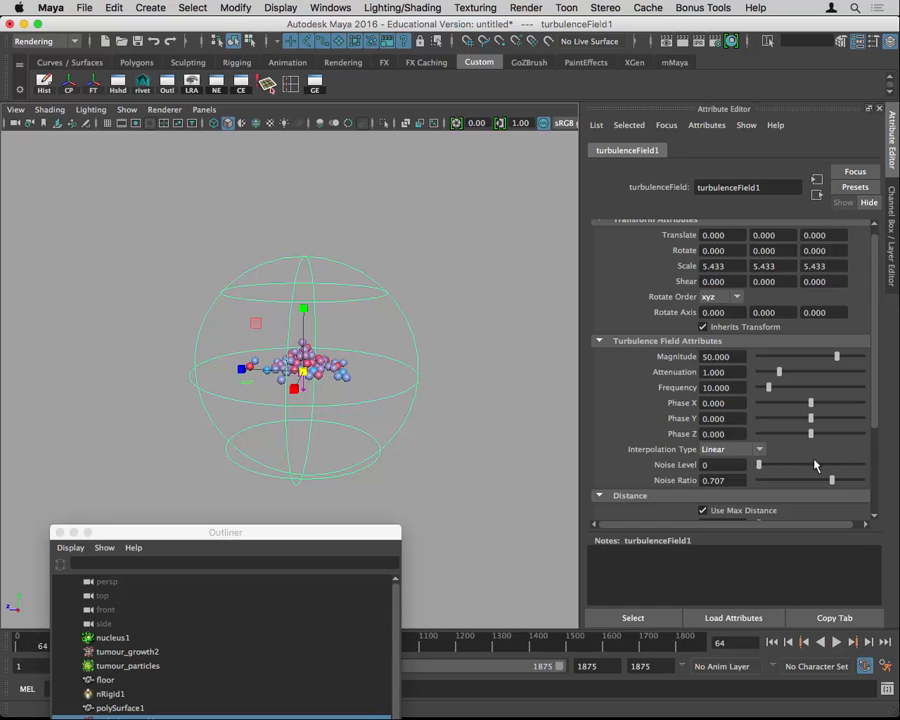
Turn off Use Max Distance for the turbulence field and replay the simulation from frame 1 to about frame 478.
scroll(814, 462, down, 3)
click(745, 384)
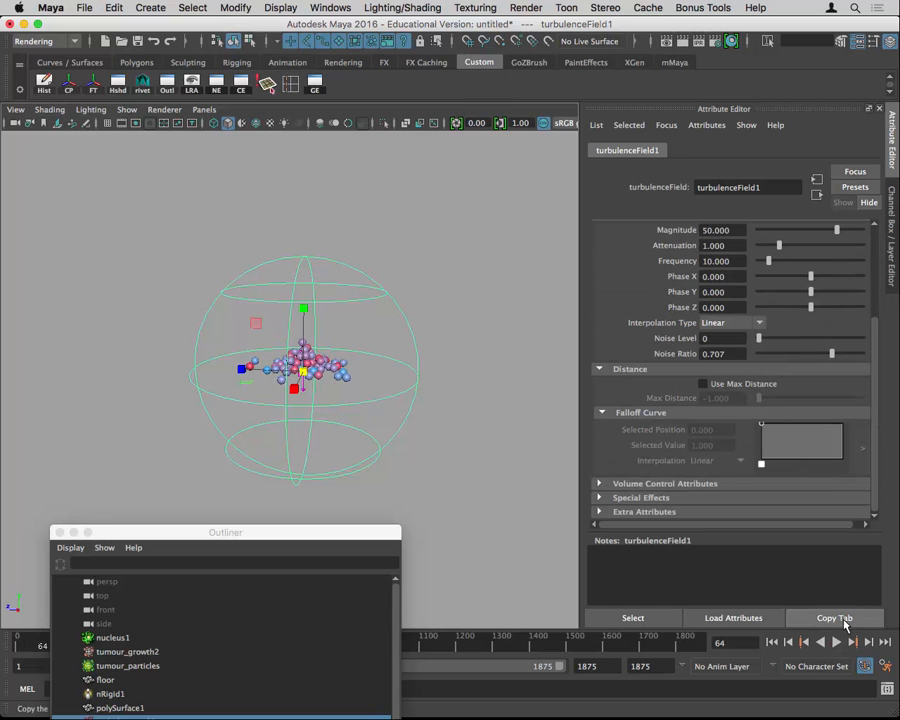
click(772, 642)
click(836, 642)
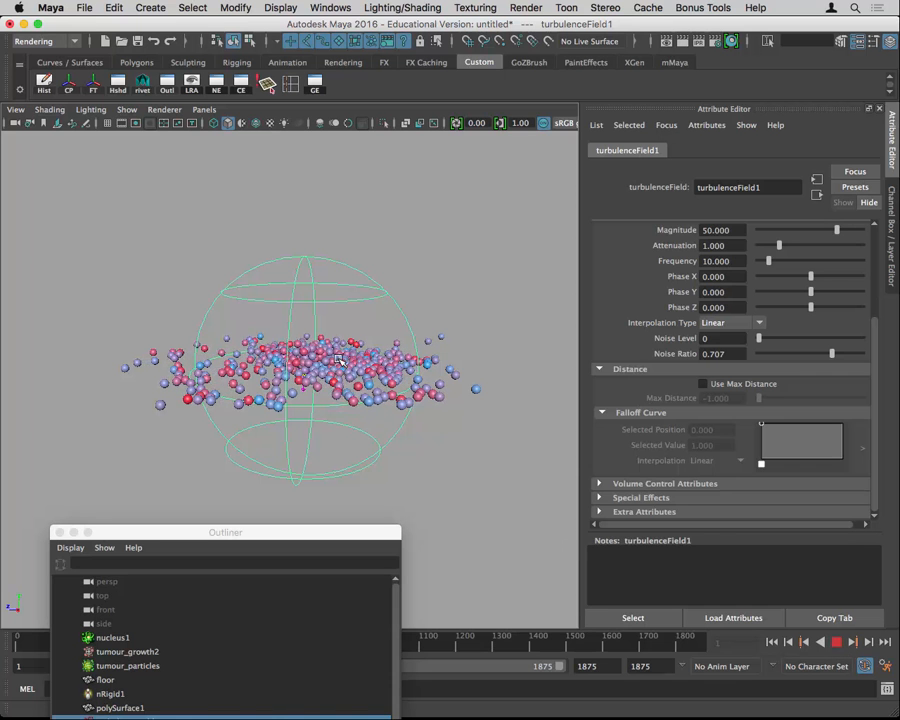
click(837, 642)
Set the turbulence field's Frequency to 100 and replay the simulation from frame 1 to about frame 693.
double_click(720, 261)
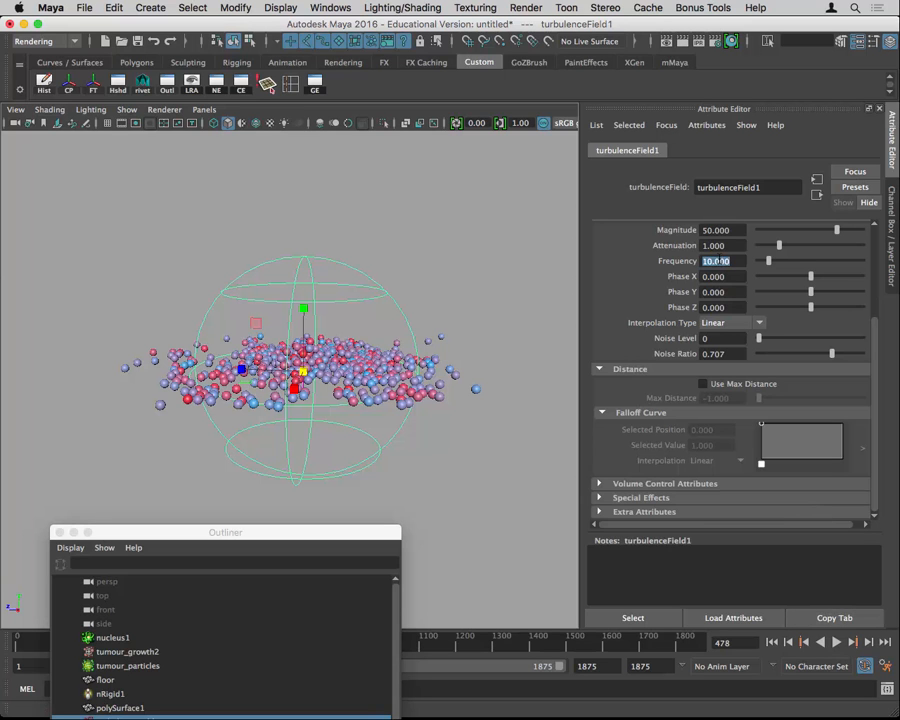
text(100)
key(Return)
click(773, 642)
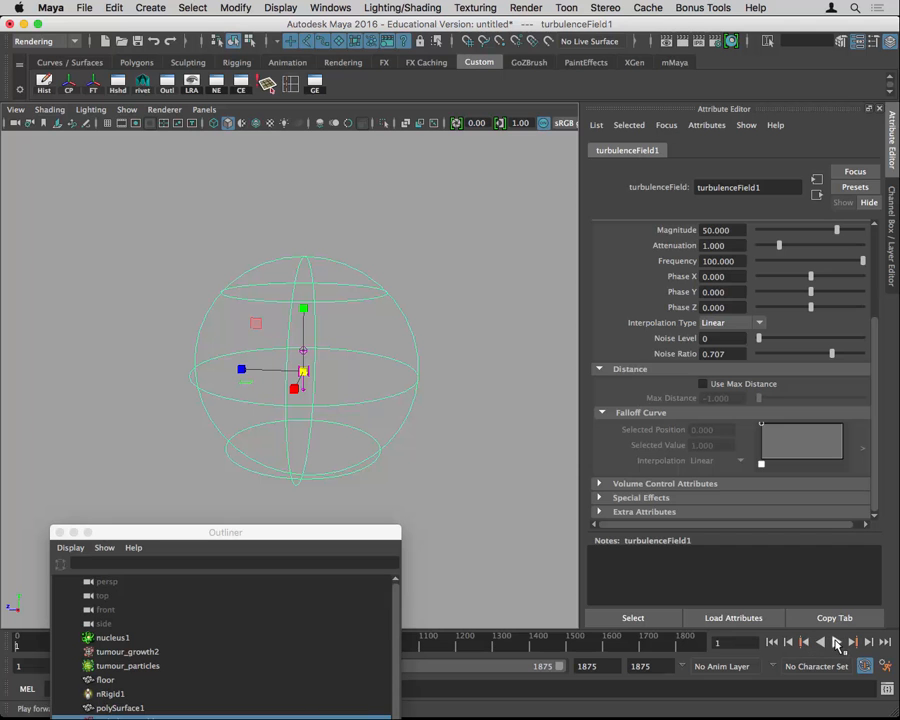
click(837, 642)
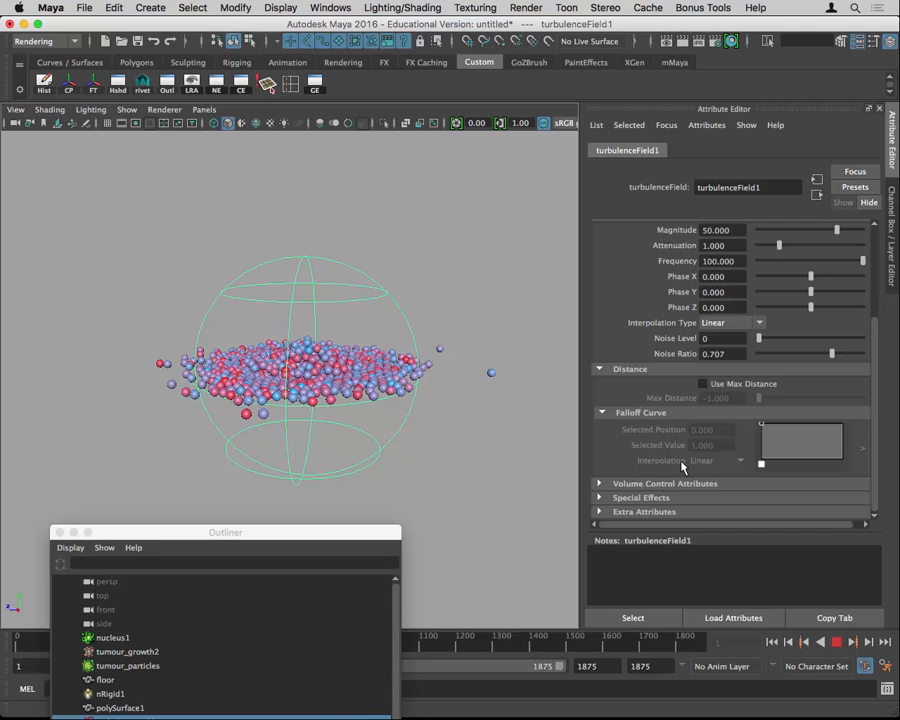
click(837, 642)
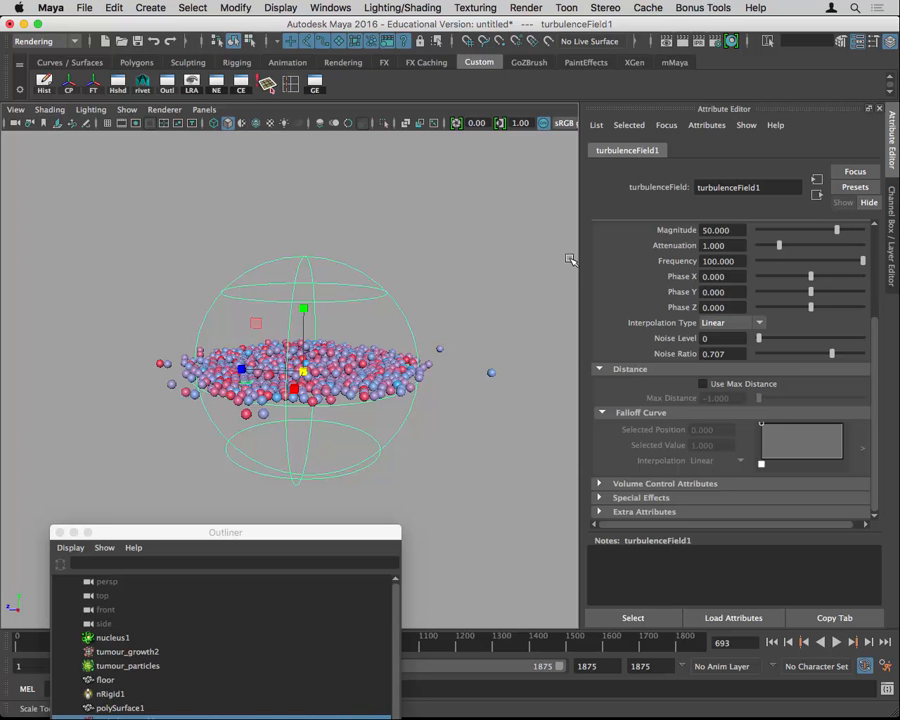
Show polygon objects in the viewport to display the floor and the tumour's mesh surface.
alt+drag(395, 330, 440, 322)
click(127, 109)
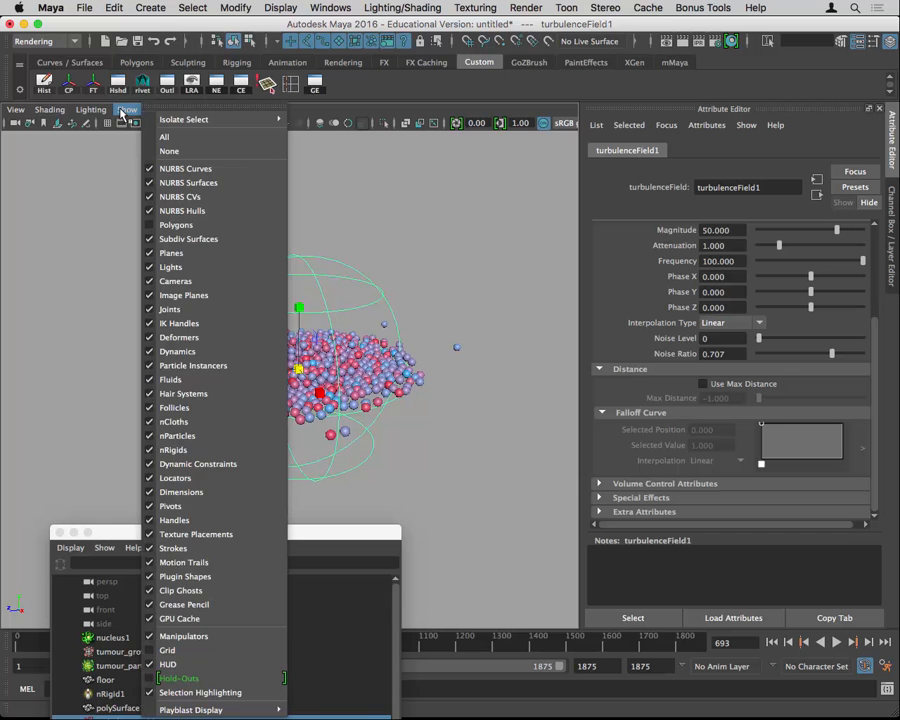
click(165, 225)
alt+drag(181, 245, 366, 276)
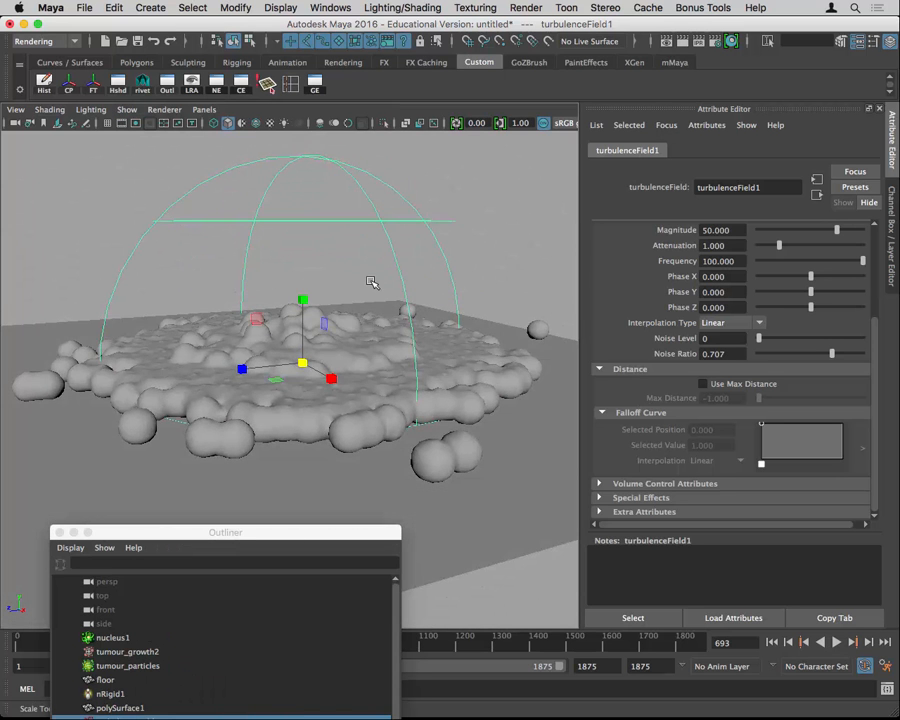
Replay the simulation from frame 1 to about frame 204 and inspect the tumour's mesh surface up close.
click(773, 642)
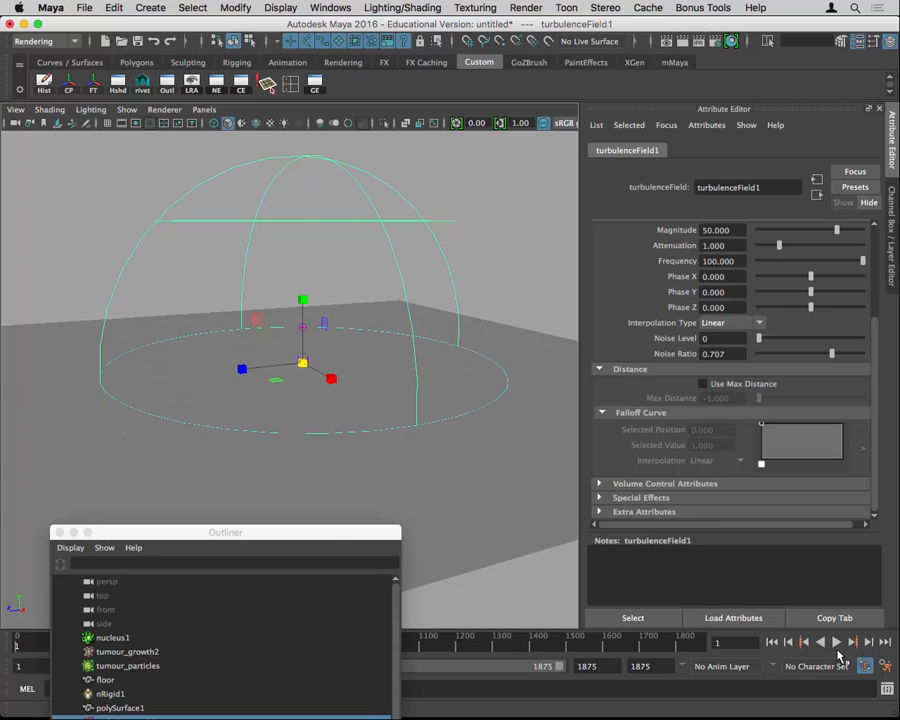
click(837, 642)
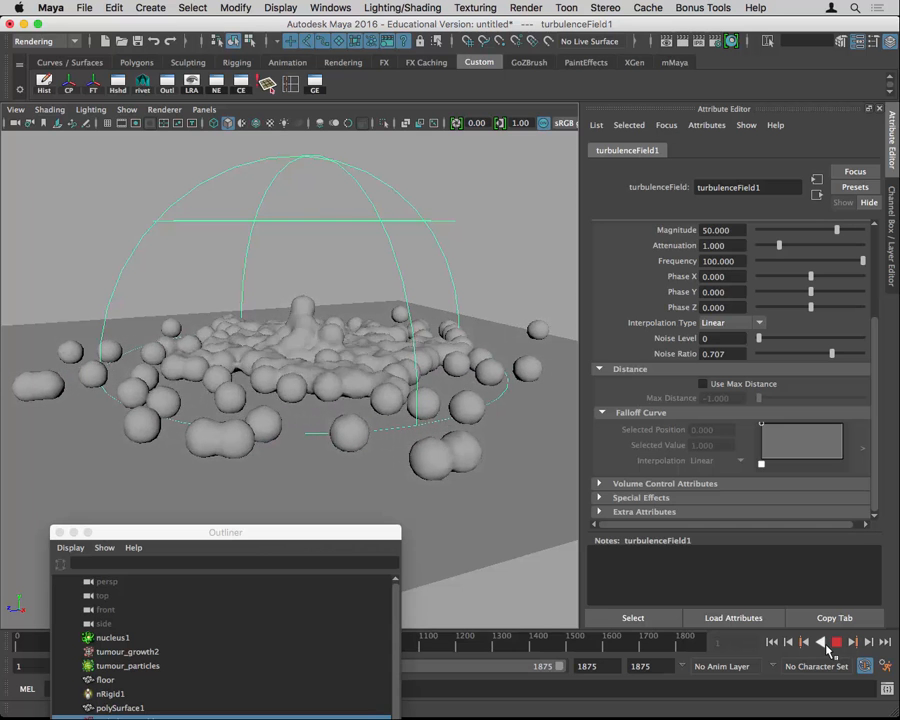
click(823, 644)
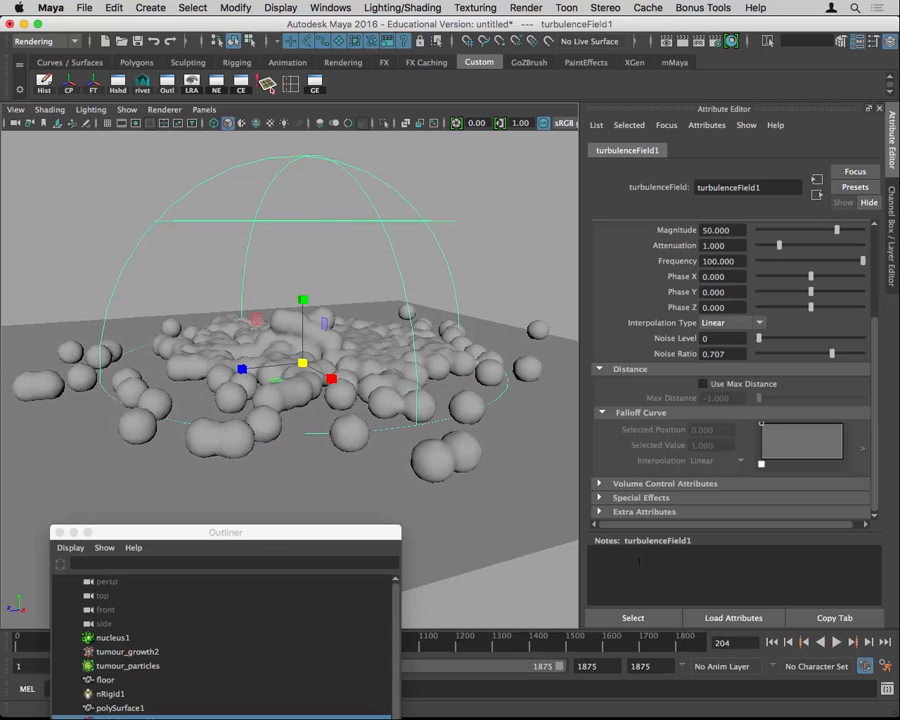
alt+drag(437, 455, 321, 436)
alt+right_drag(321, 436, 410, 433)
alt+drag(410, 433, 406, 416)
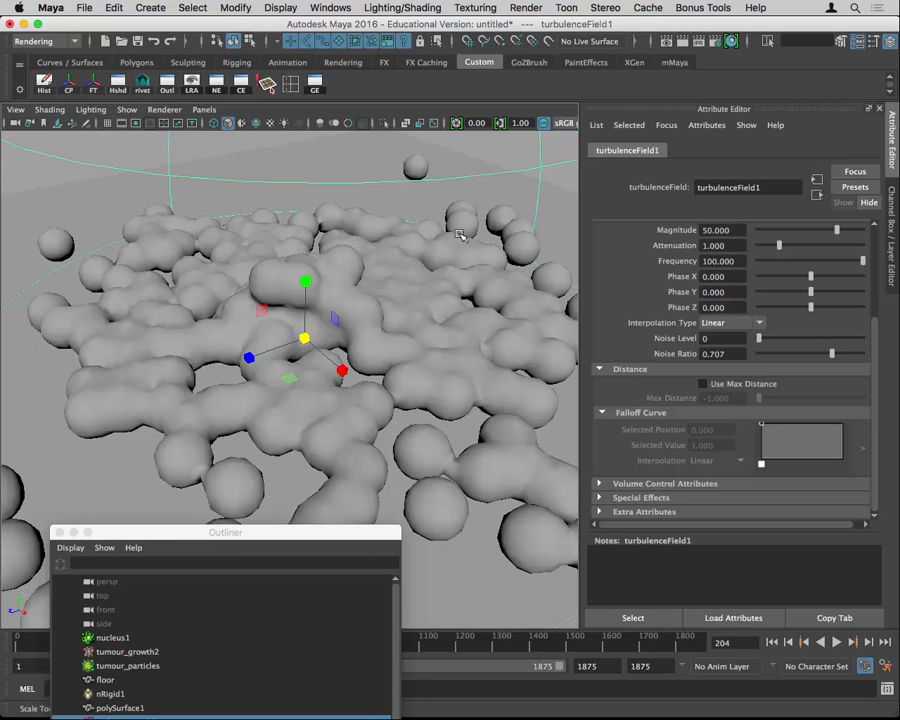
Select all objects in the scene, including the floor, tumour mesh and turbulence field, and delete them.
scroll(425, 300, down, 6)
drag(91, 222, 510, 500)
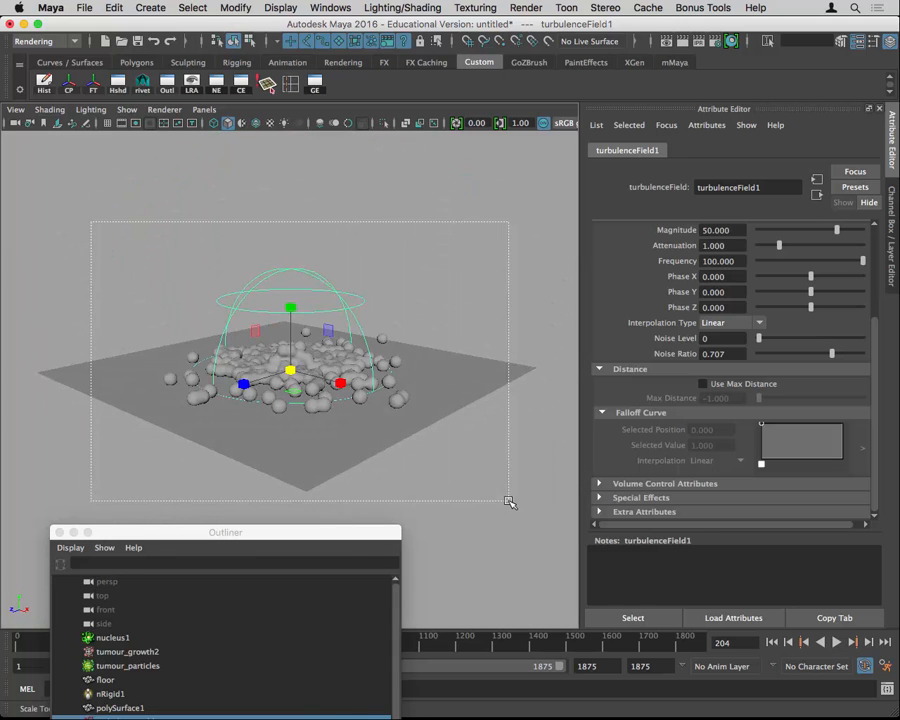
key(Delete)
Open the options for creating an nParticle emitter and set the Emitter type to Volume with a Sphere volume shape.
key(space)
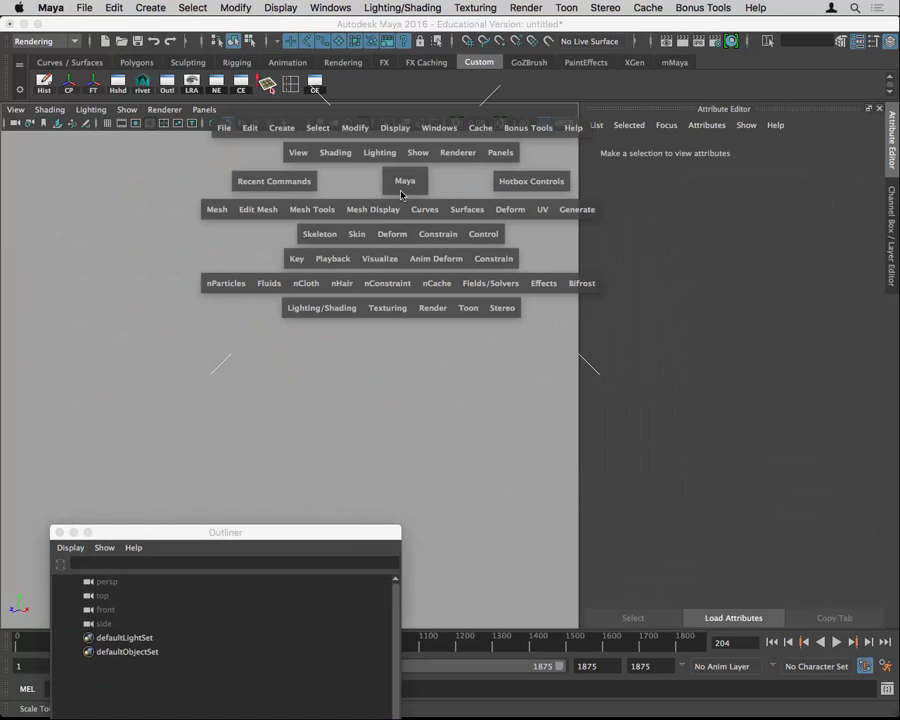
key(space)
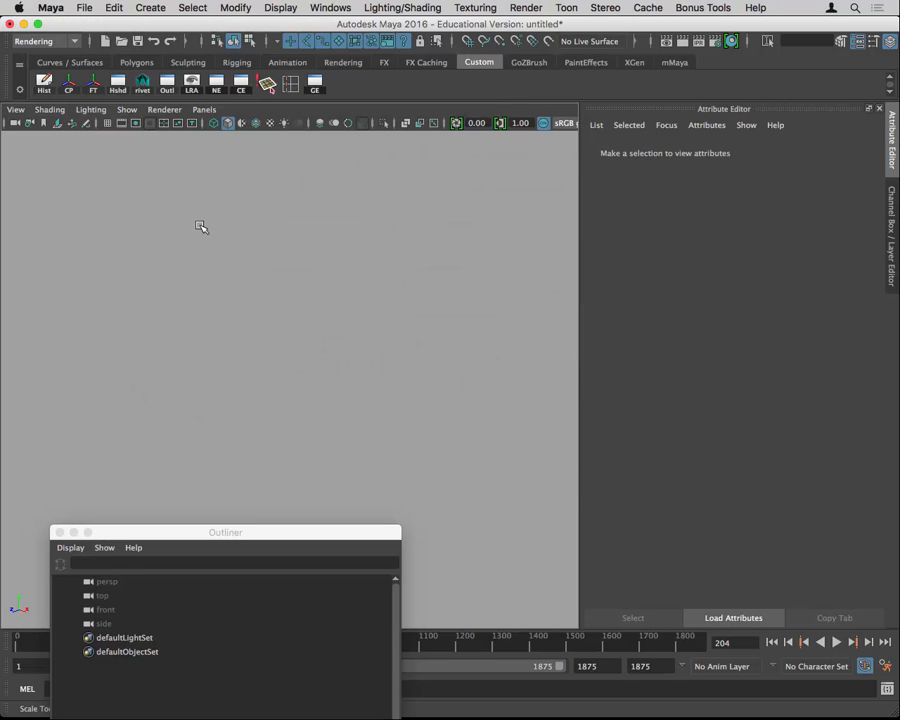
key(space)
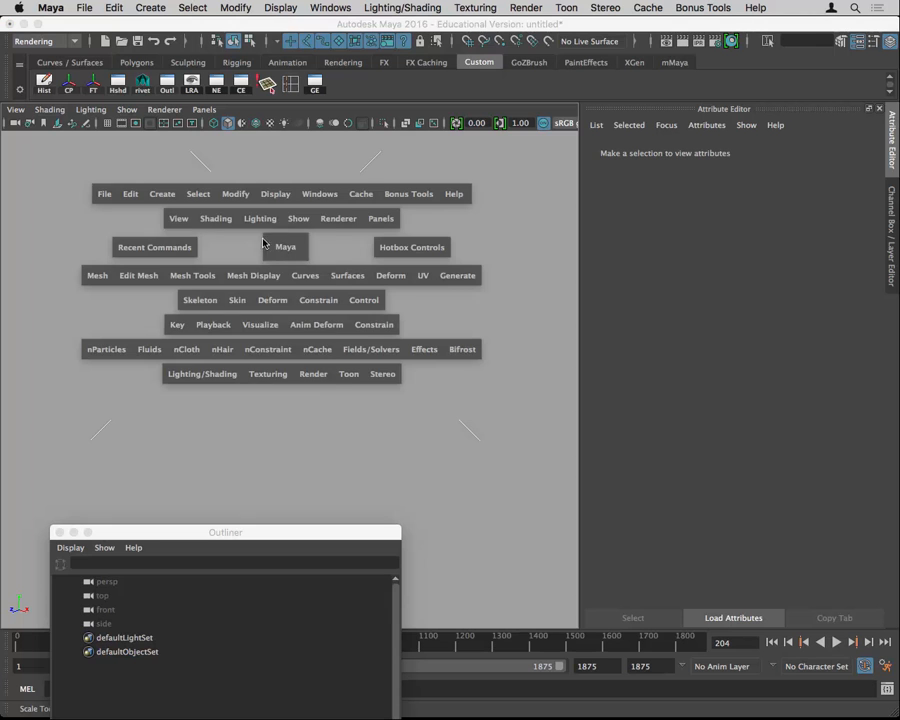
click(162, 196)
click(110, 352)
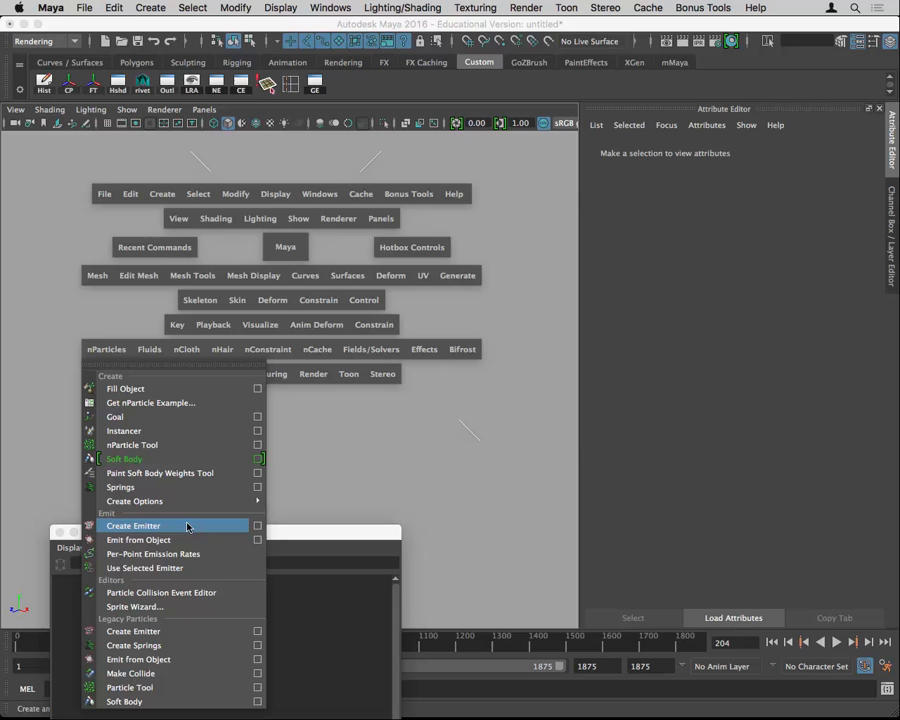
click(257, 525)
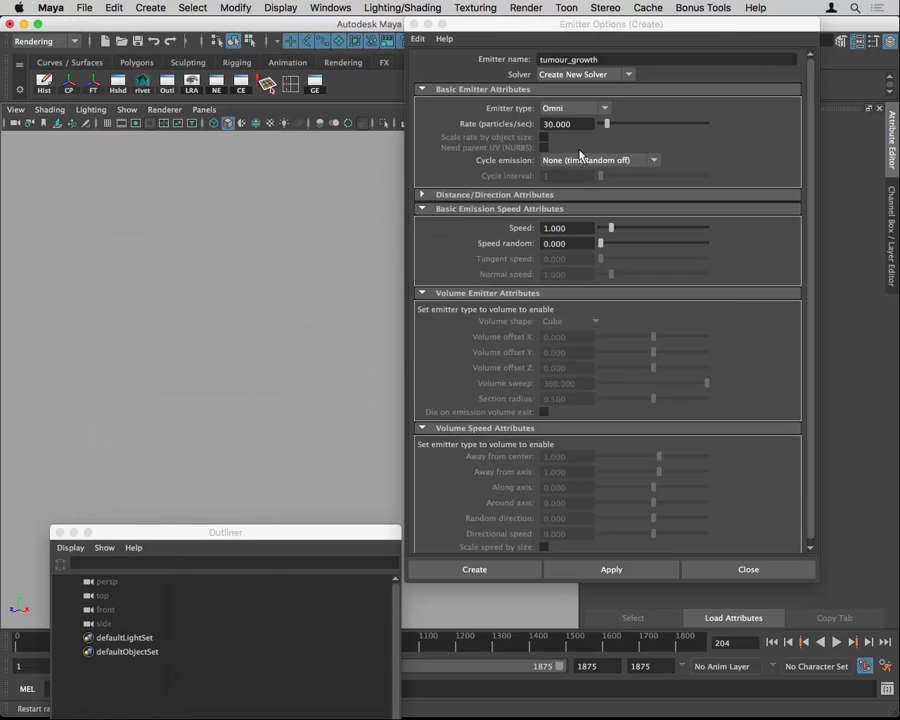
click(579, 108)
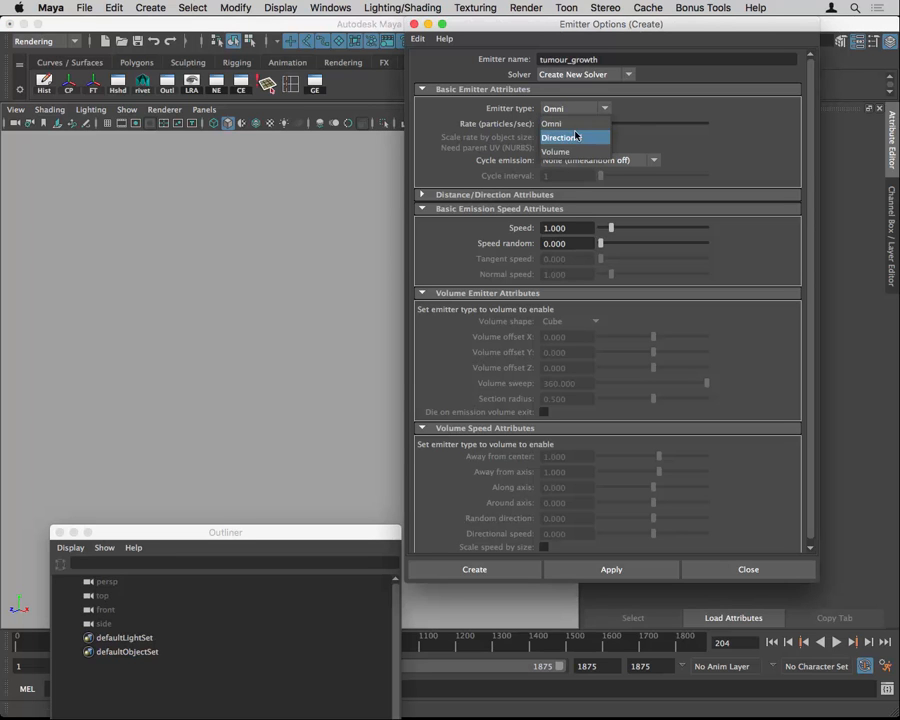
click(575, 152)
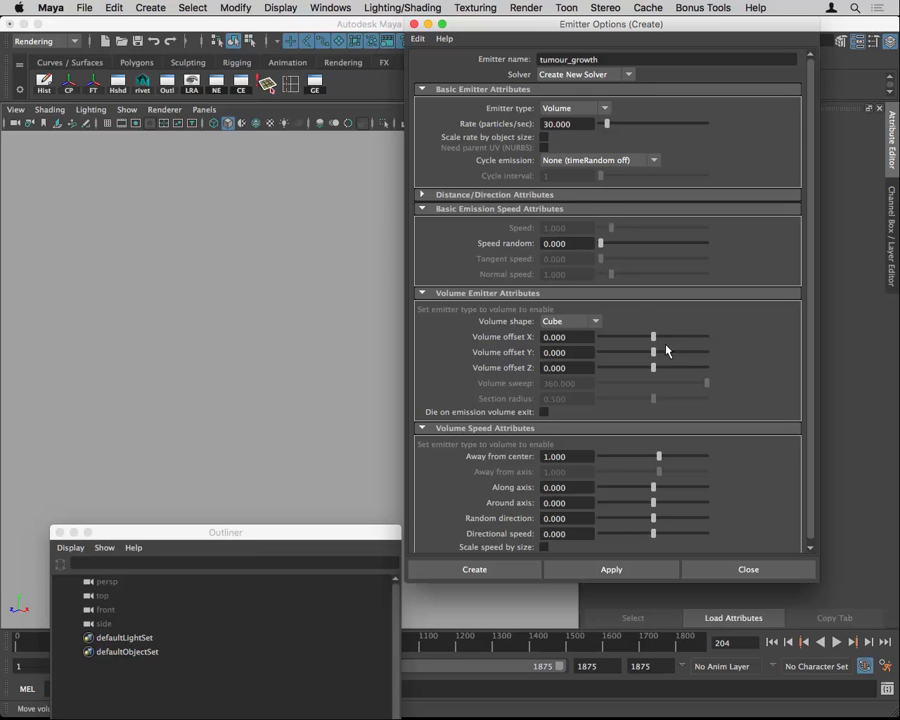
click(569, 322)
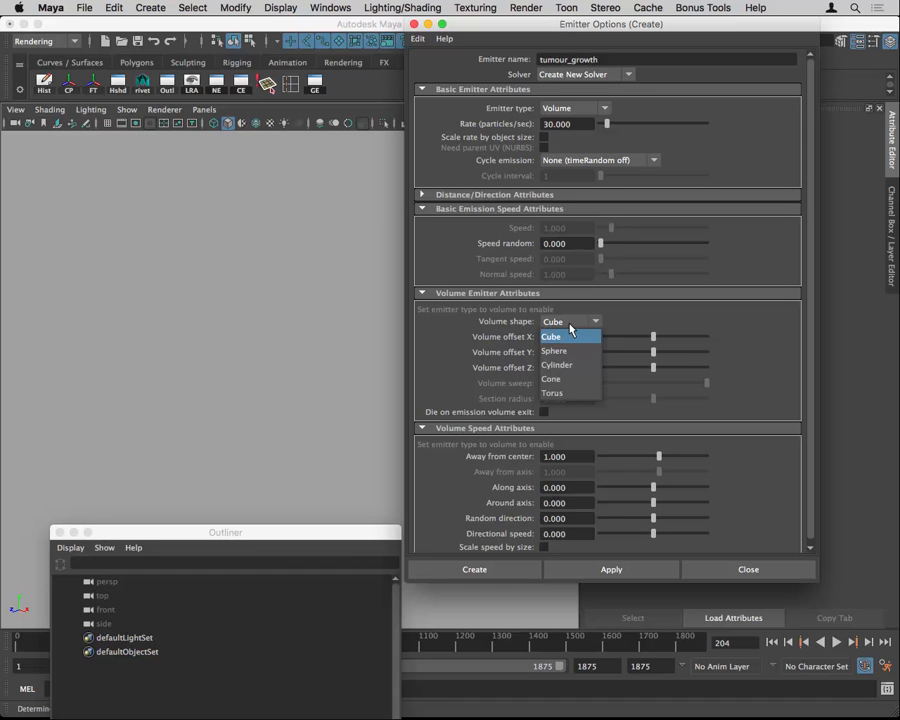
click(566, 352)
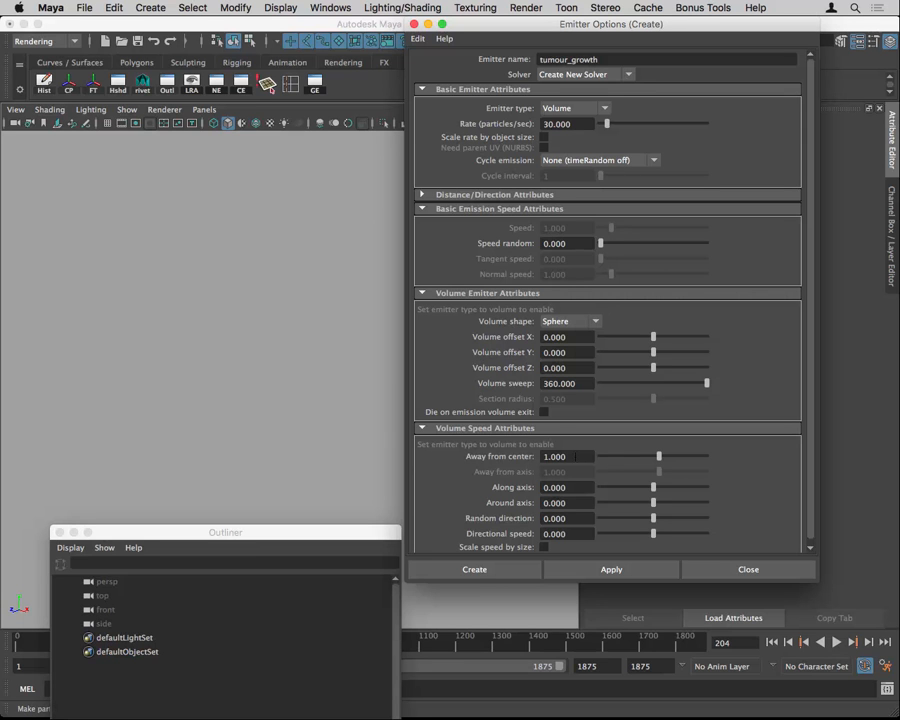
Set the emitter's Away from center speed to 0, create the emitter and close the options.
double_click(579, 456)
scroll(533, 460, down, 1)
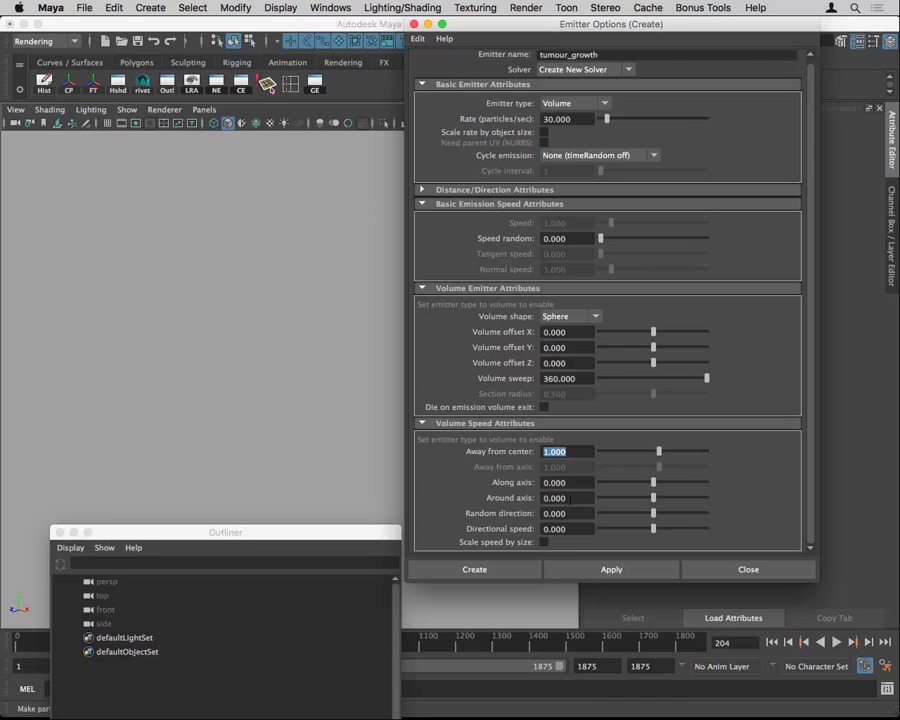
text(0)
key(Return)
click(611, 569)
click(415, 23)
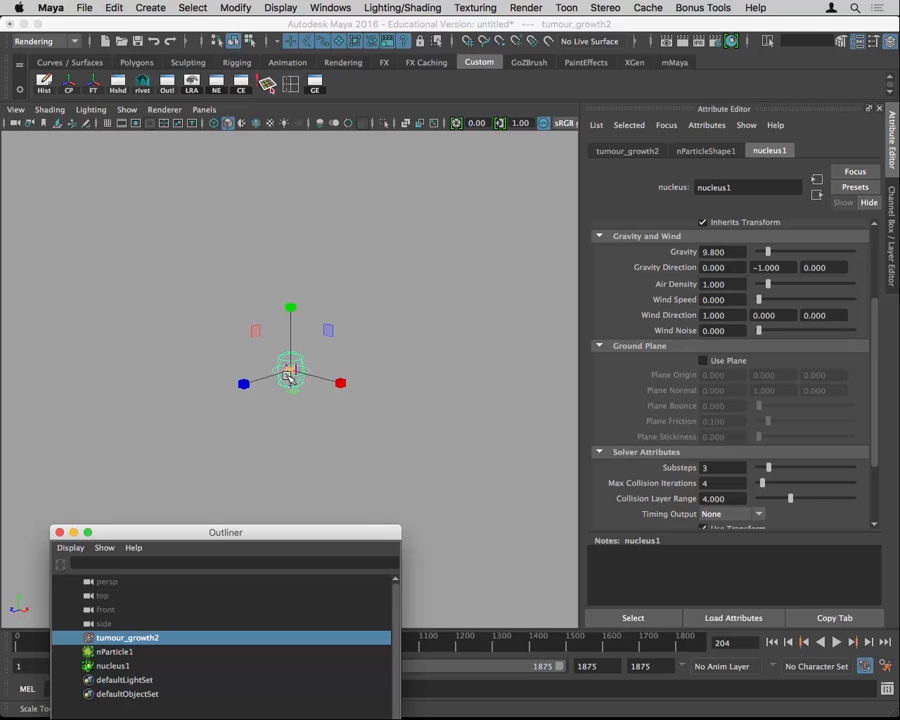
Scale the spherical volume emitter up uniformly until it nearly fills the viewport, and move the Outliner out of the way.
drag(291, 372, 310, 480)
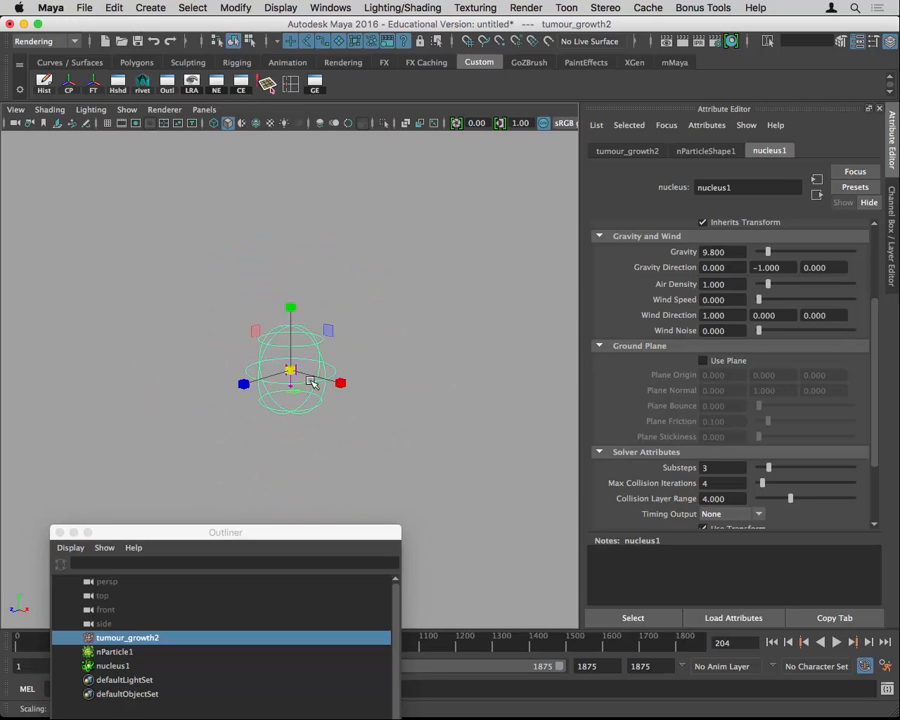
drag(290, 371, 424, 366)
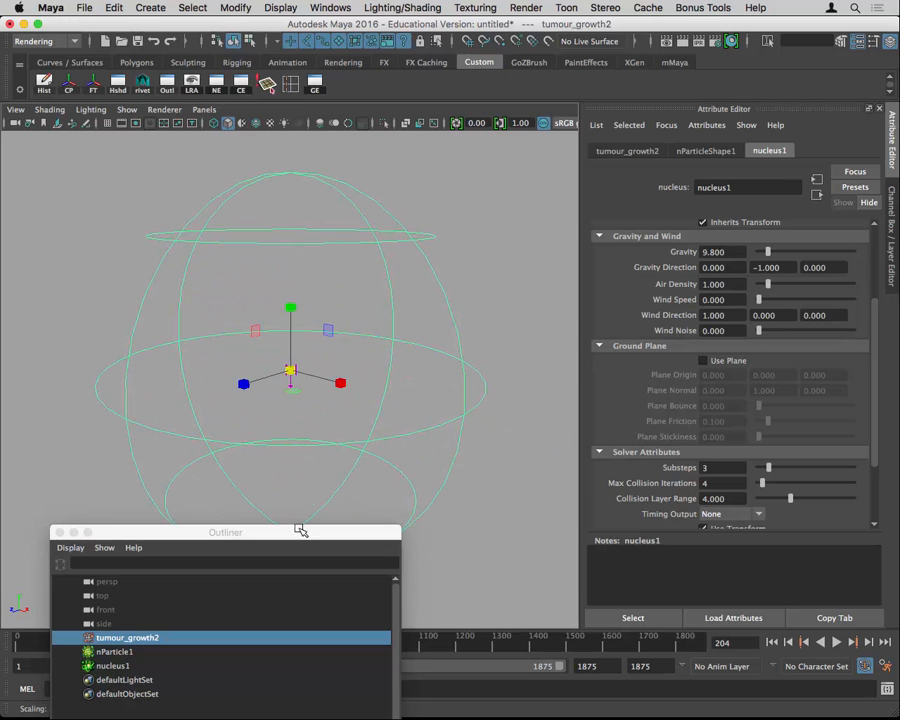
drag(296, 529, 497, 706)
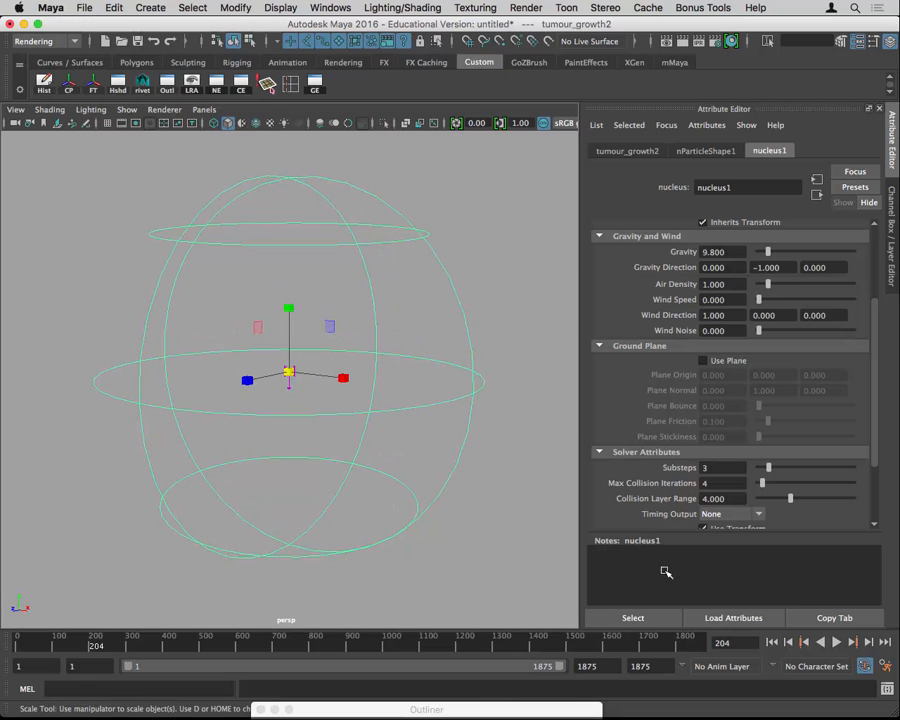
Play the simulation from frame 1 to about frame 331 to check how the enlarged emitter releases particles.
click(771, 642)
click(836, 642)
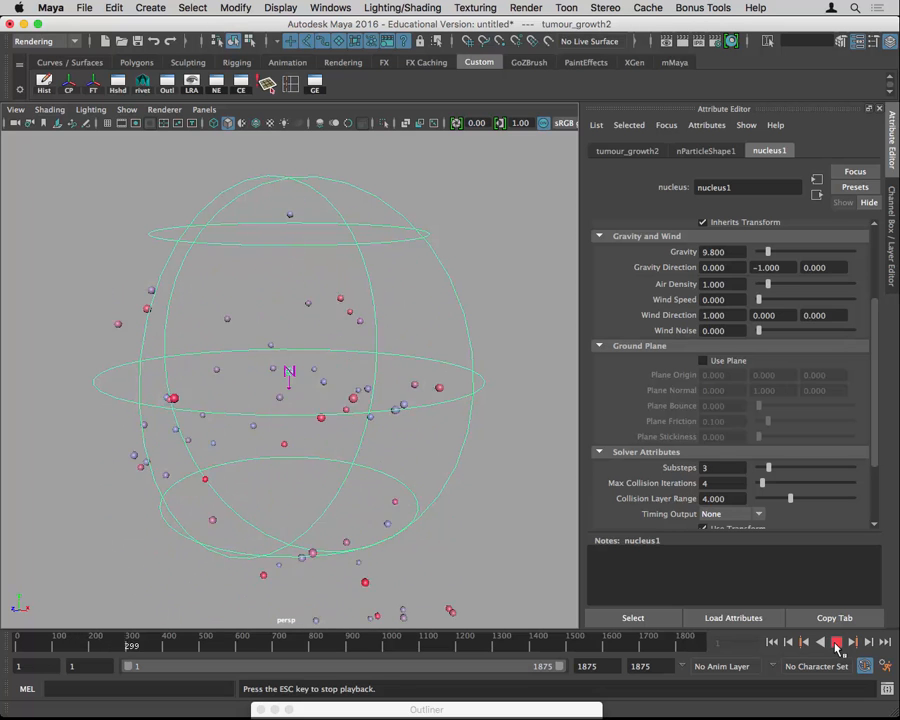
click(836, 643)
Select the emitted nParticles, enable Ignore Solver Gravity for them, and replay the simulation from frame 1 to about frame 218.
key(r)
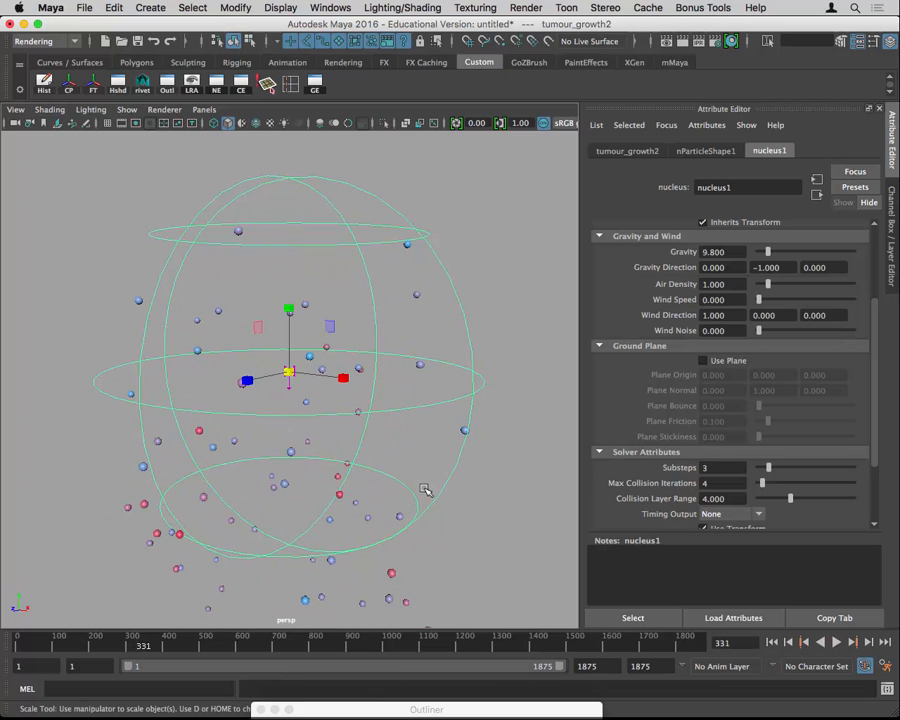
drag(415, 556, 380, 598)
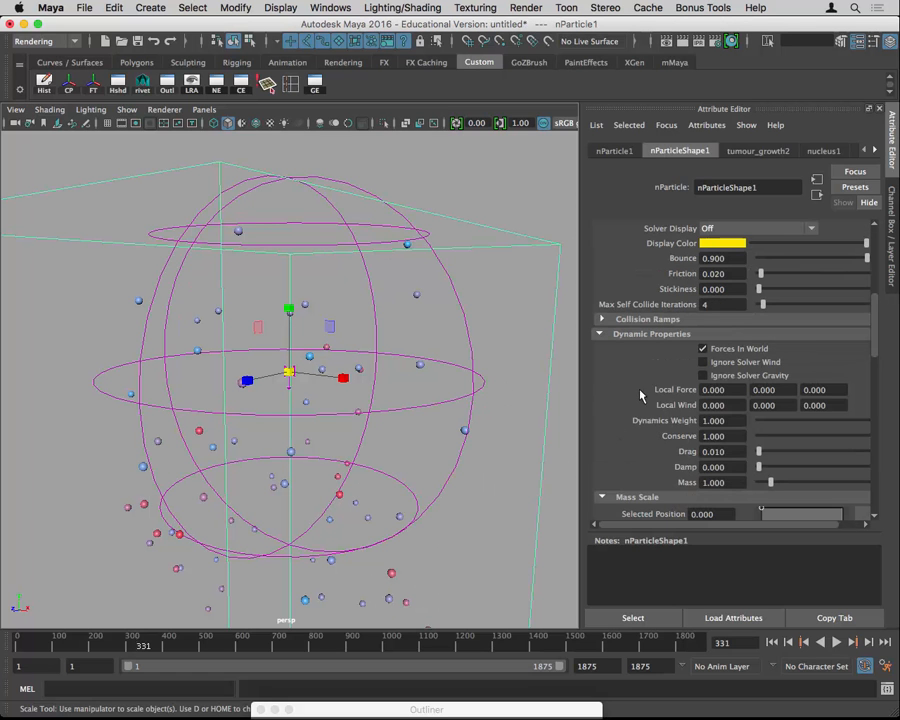
click(704, 375)
click(772, 642)
click(836, 642)
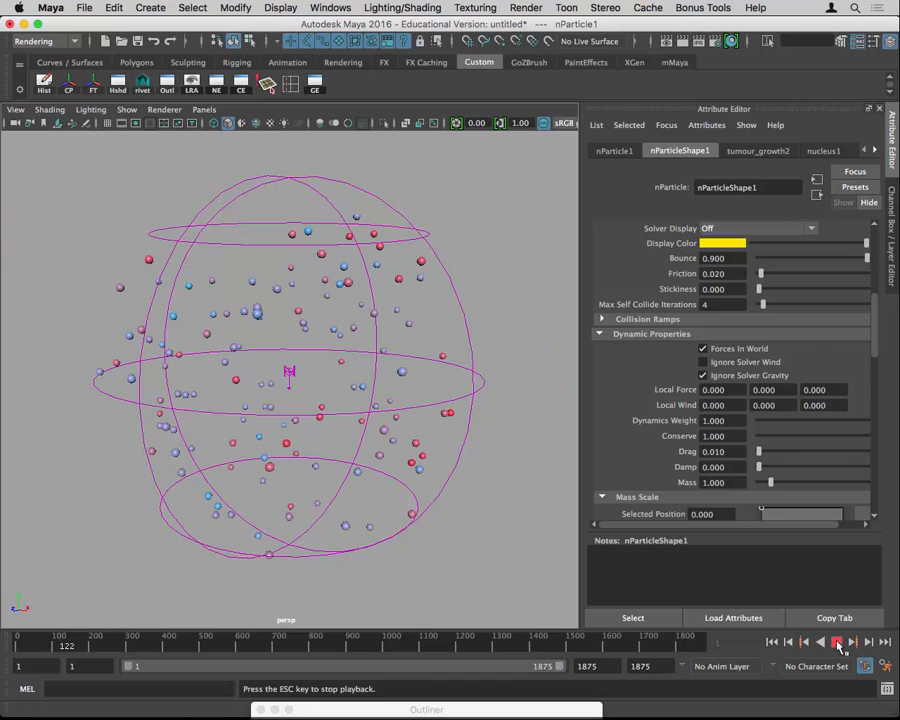
click(837, 643)
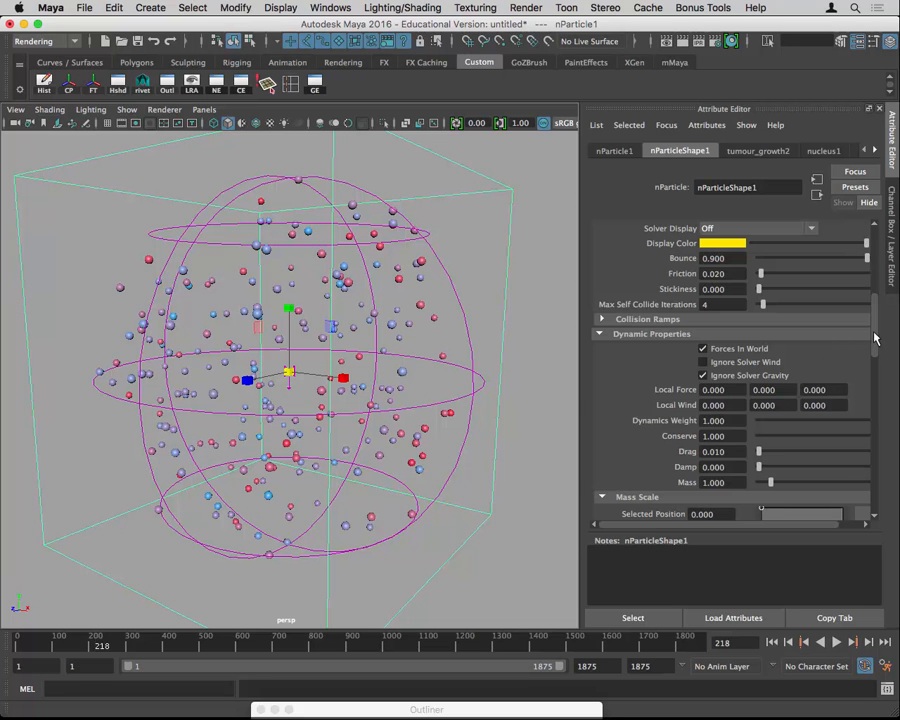
Check the nParticle count and set Max Count to 200 in the nParticle shape's Emission Attributes.
drag(876, 342, 876, 253)
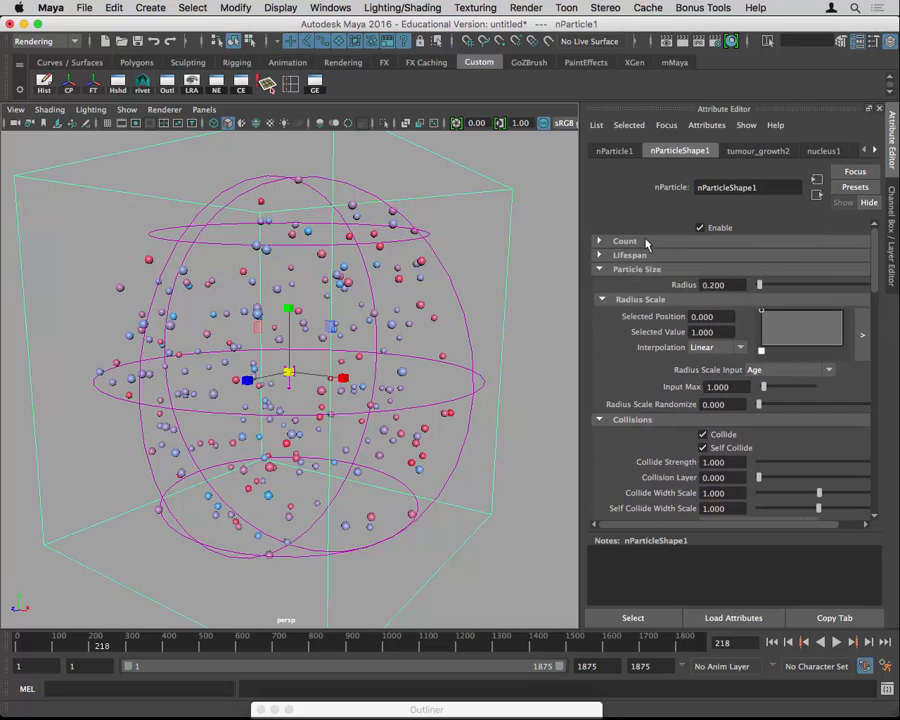
click(596, 241)
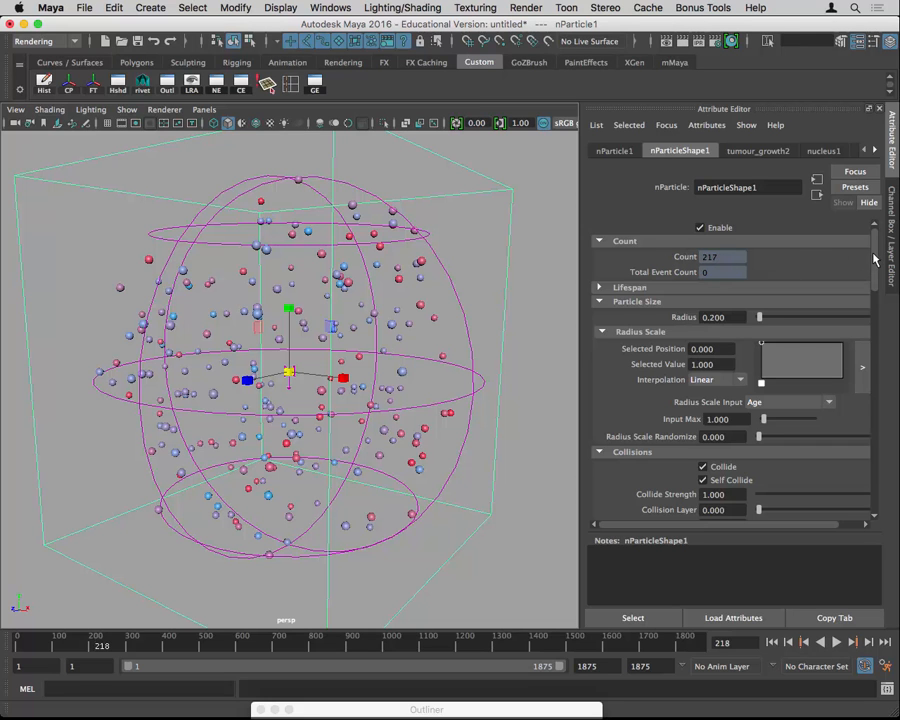
drag(873, 258, 893, 449)
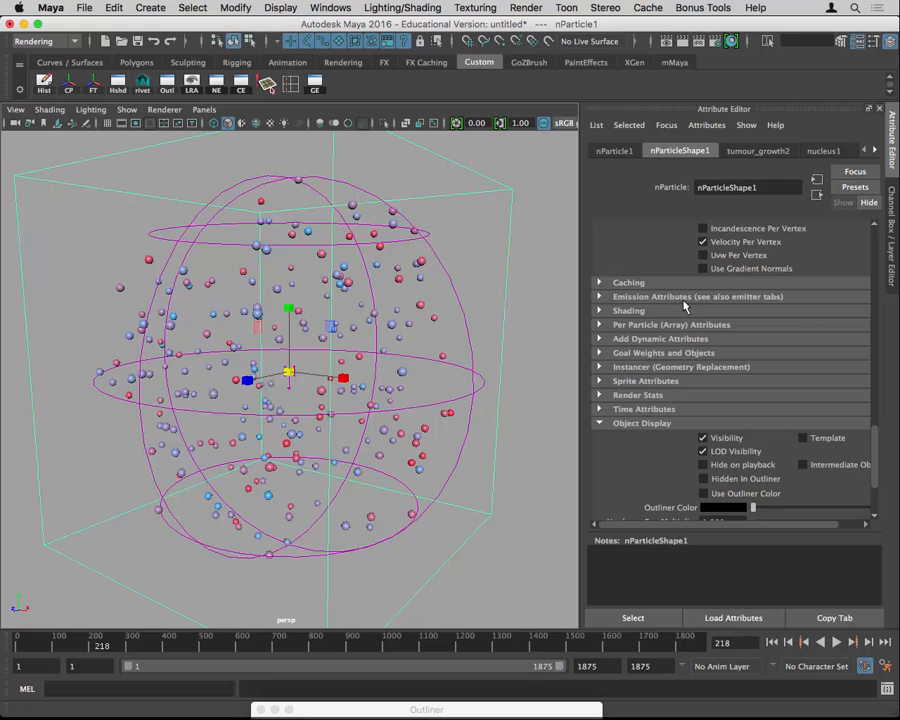
click(600, 297)
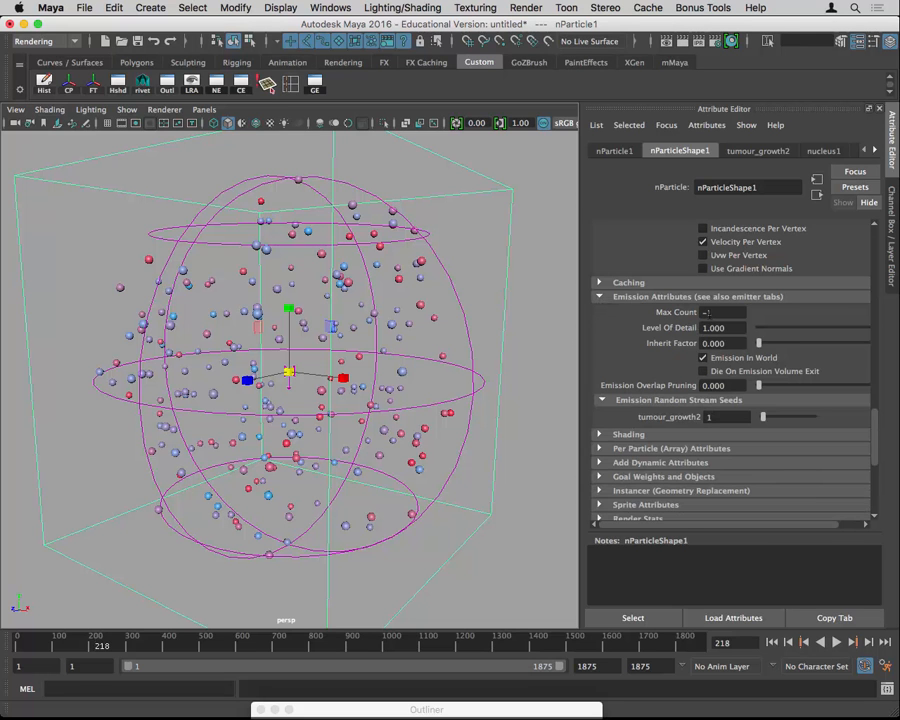
click(718, 312)
Replay the simulation from frame 1 to about frame 606 to check the limited particle emission.
click(773, 645)
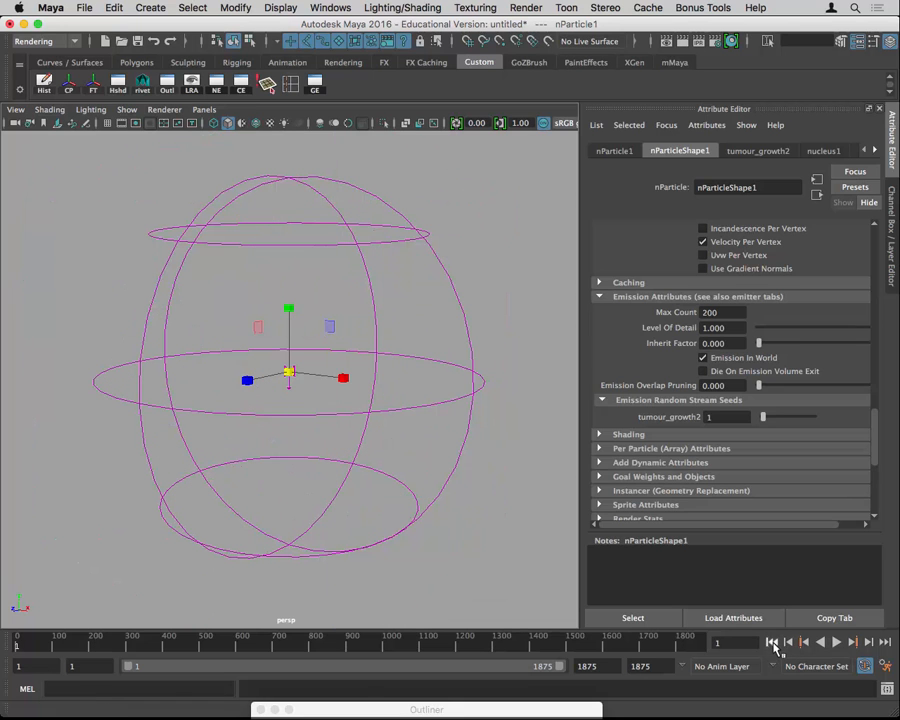
click(836, 644)
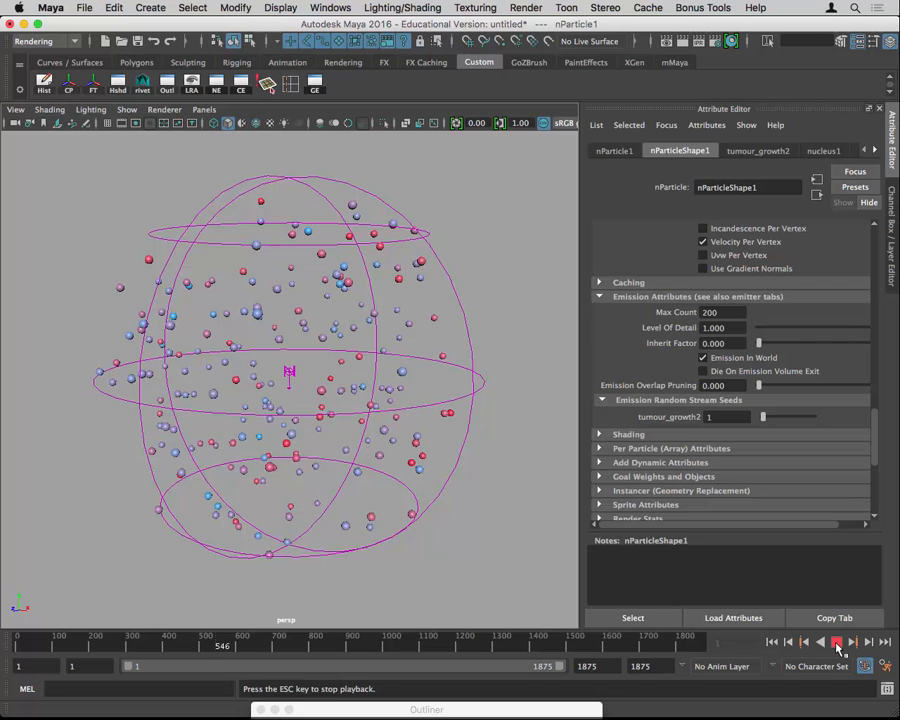
click(837, 643)
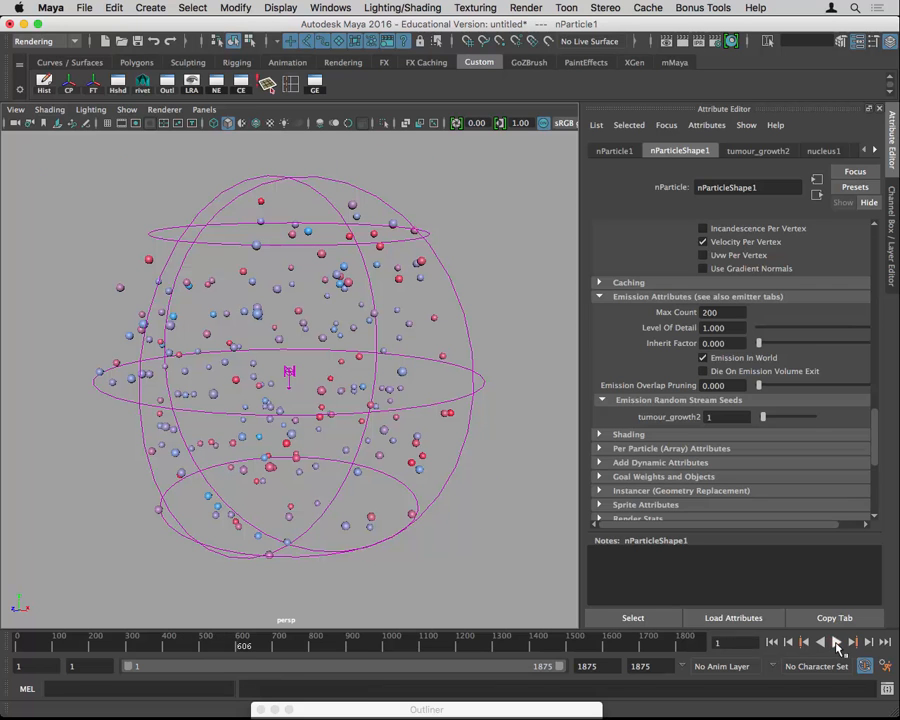
Replay from frame 1 to about frame 270 and set the initial state for the selected nParticles from that frame.
click(777, 642)
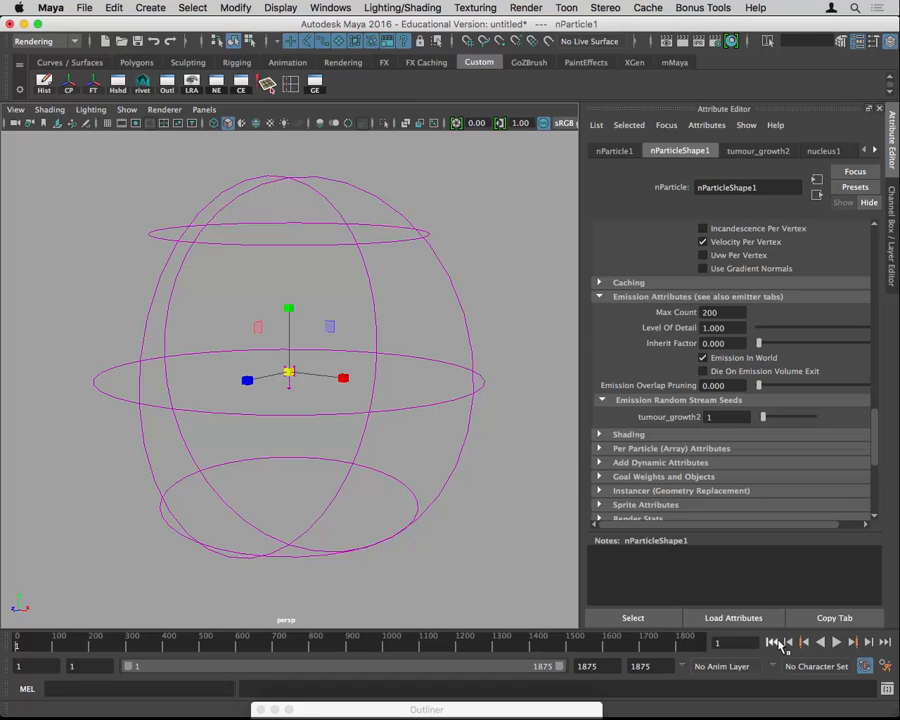
click(838, 643)
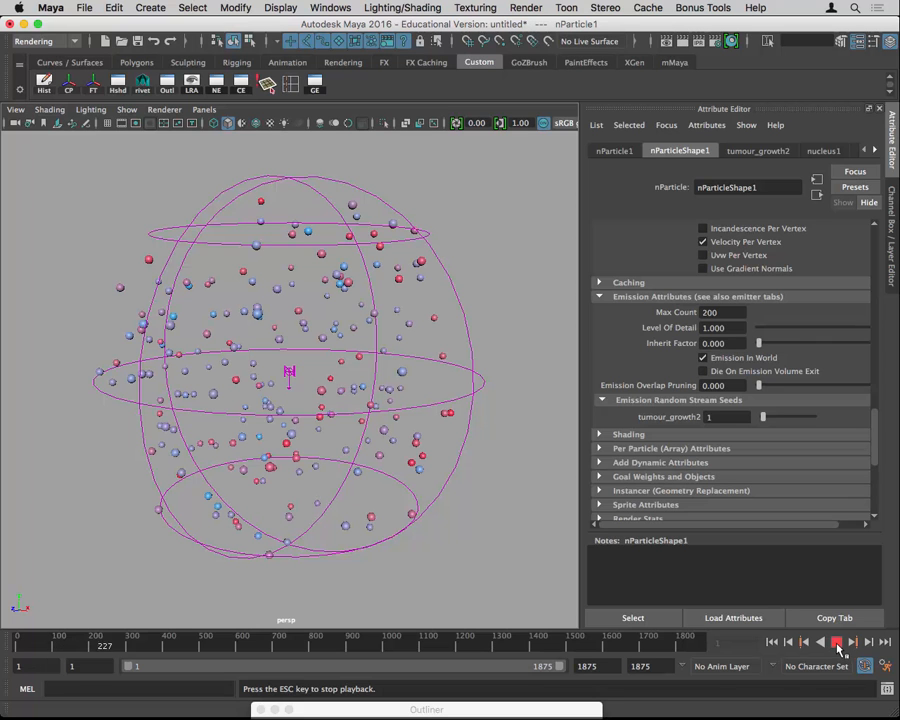
click(838, 643)
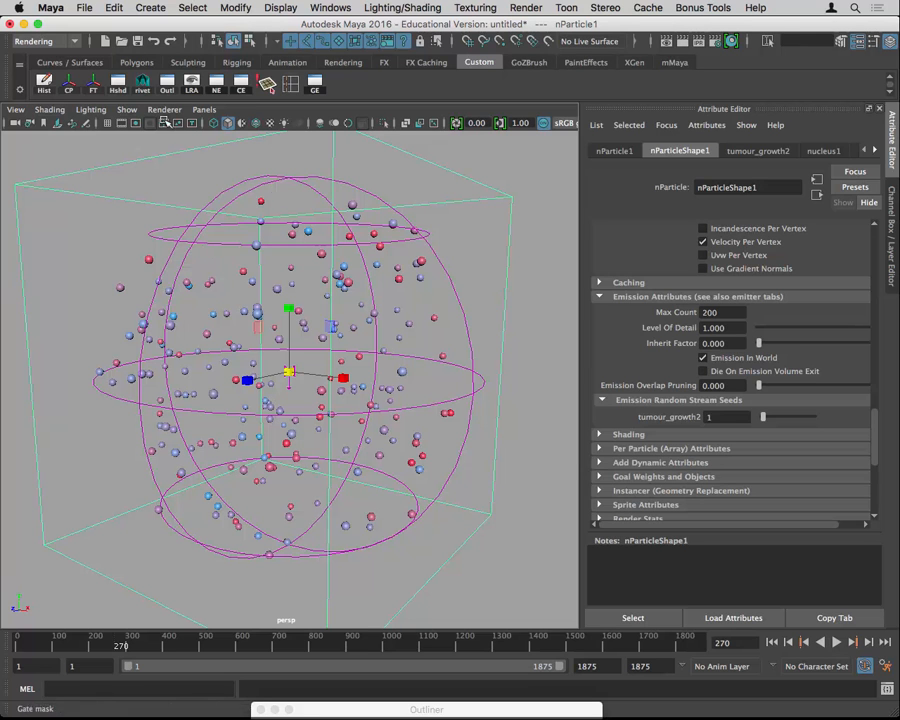
key(space)
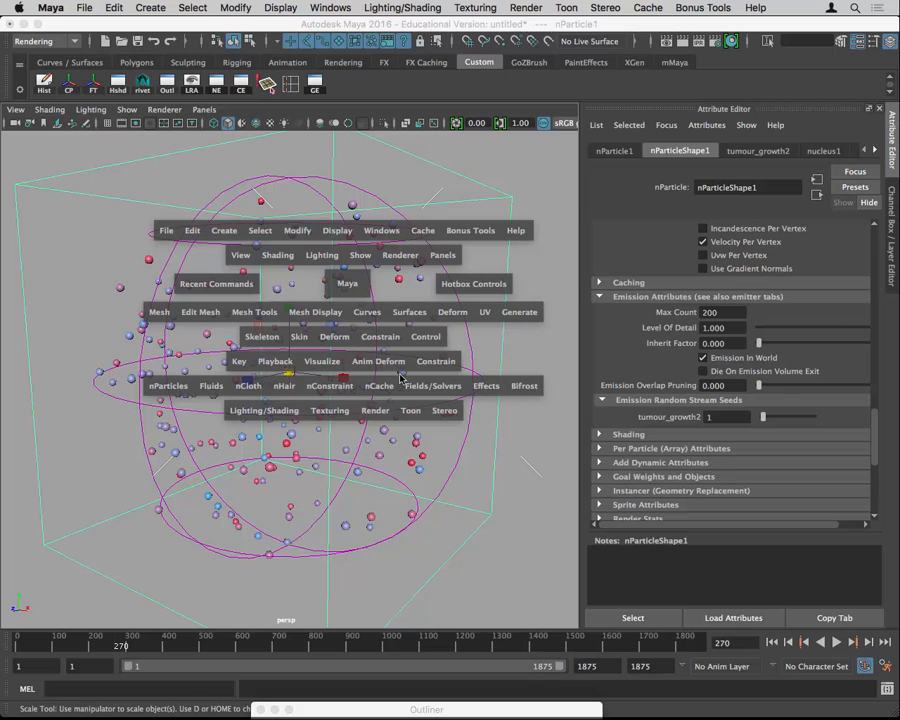
click(433, 385)
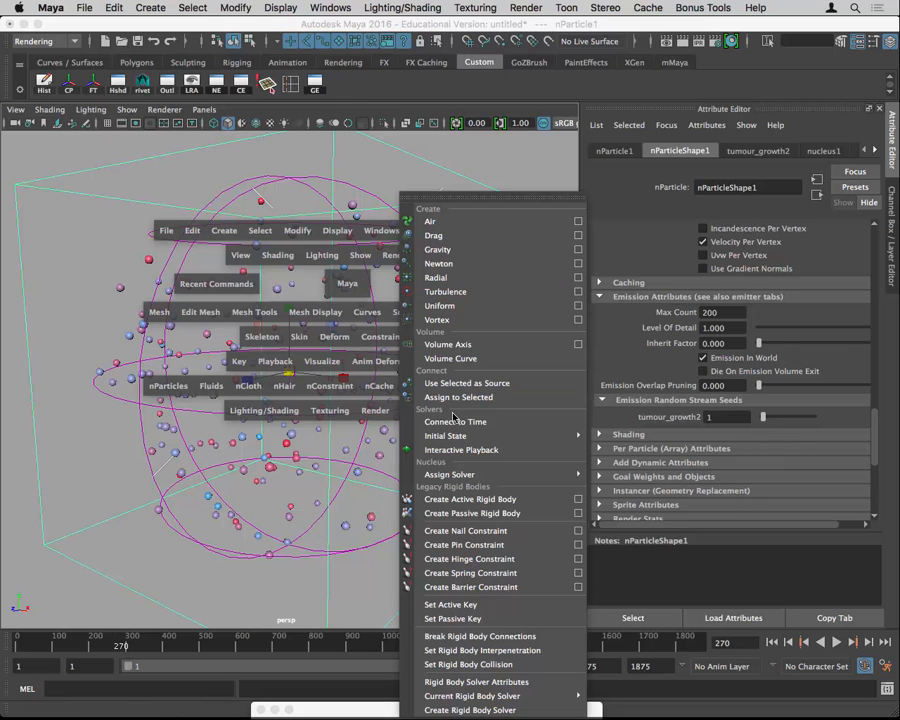
mouse_move(450, 435)
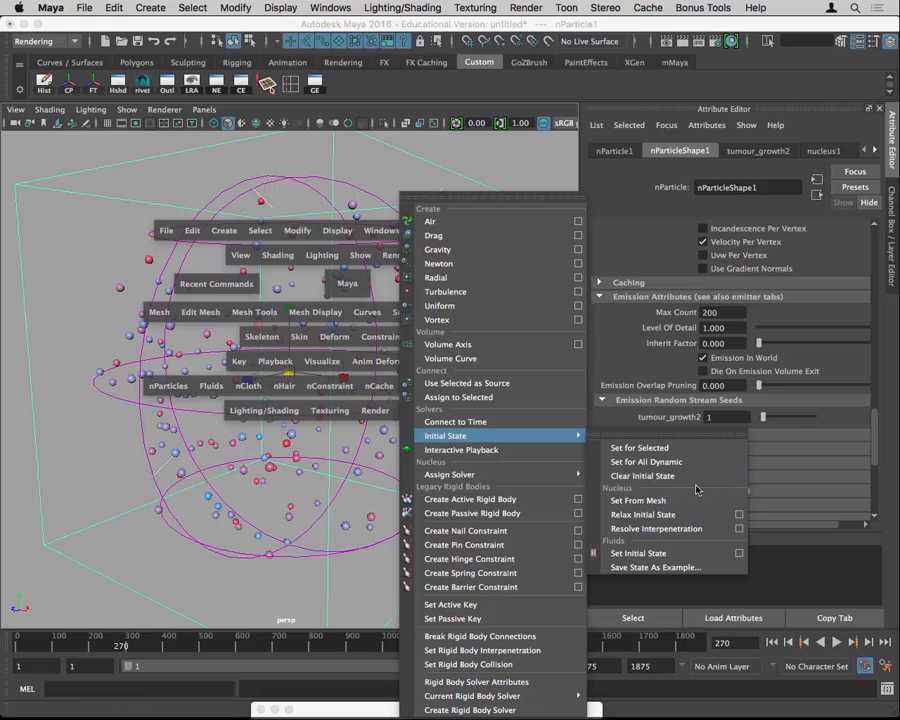
click(641, 449)
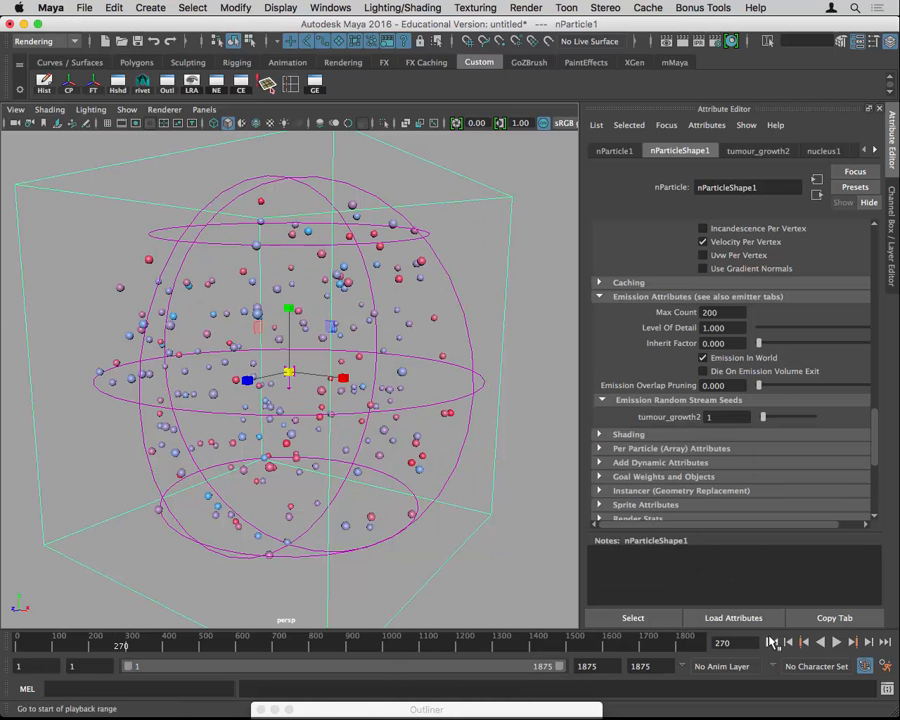
Return to frame 1, select only the spherical volume emitter and delete it, leaving the nParticles in the scene.
click(773, 643)
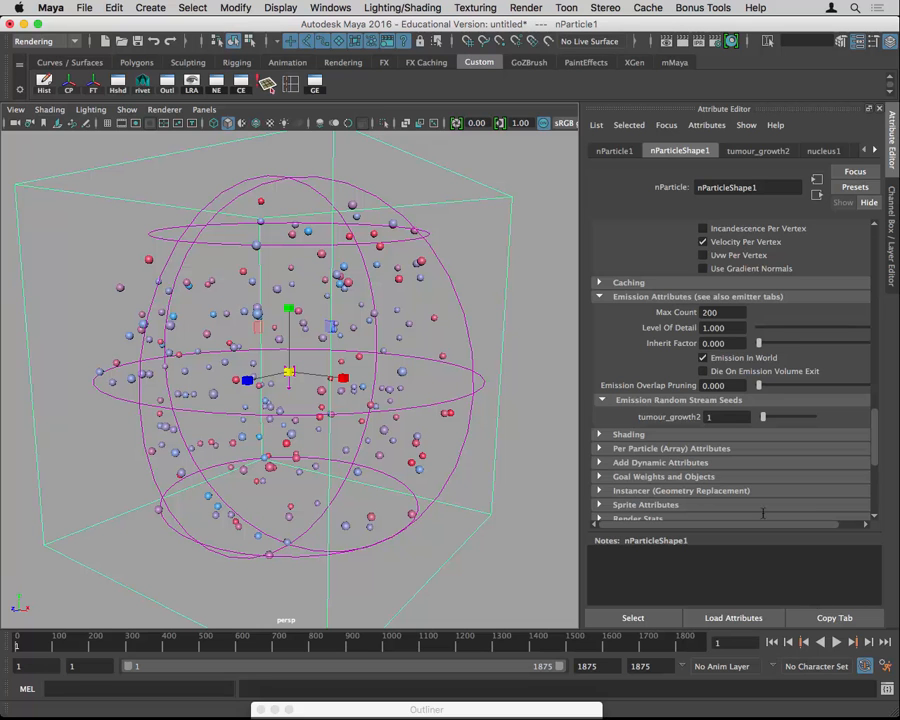
click(500, 374)
click(453, 416)
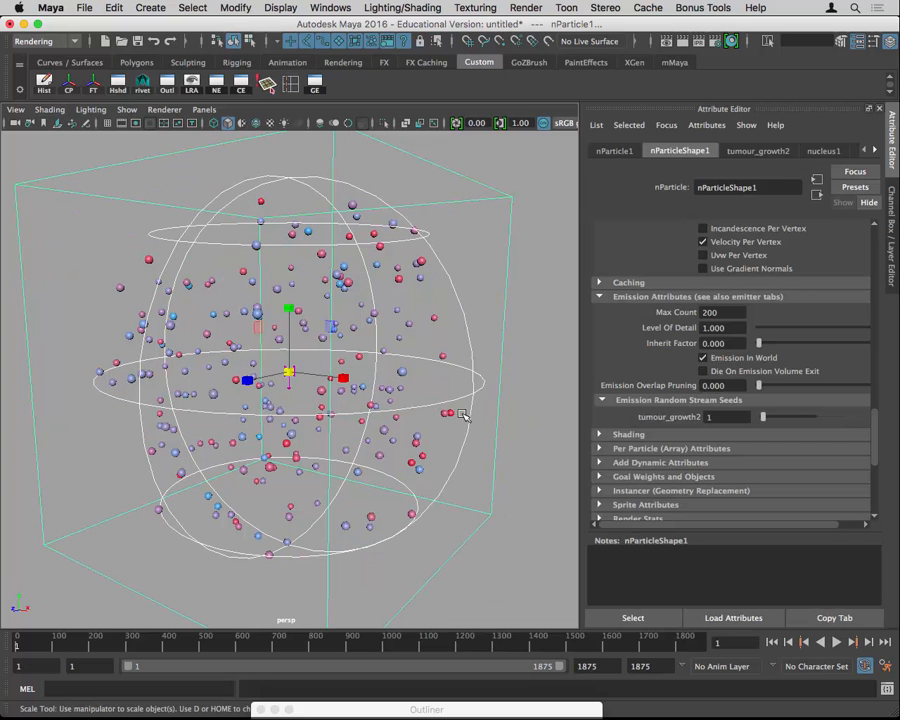
click(466, 411)
click(470, 403)
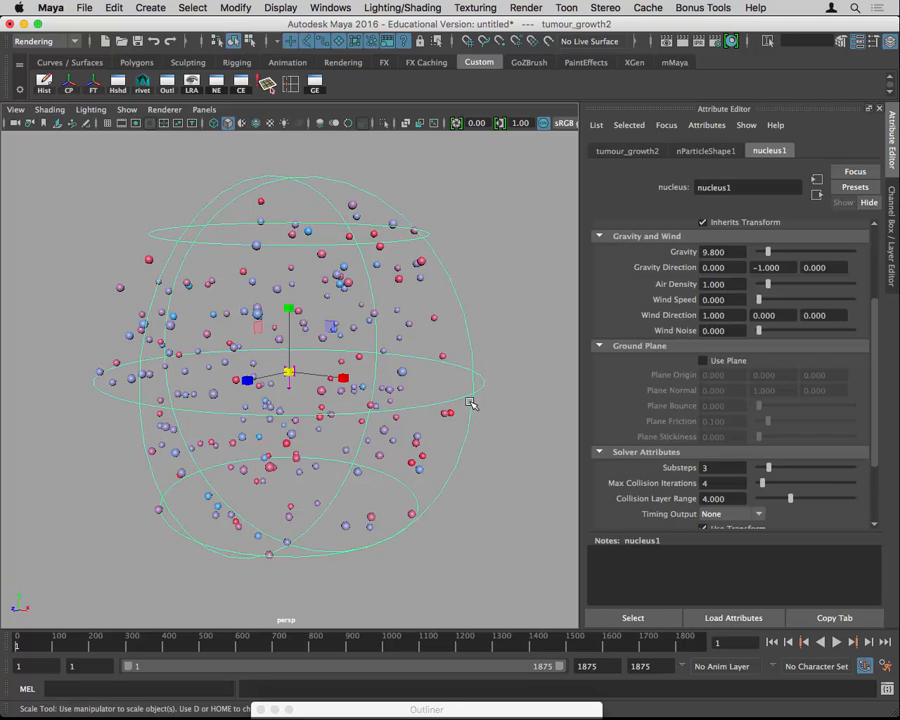
click(468, 403)
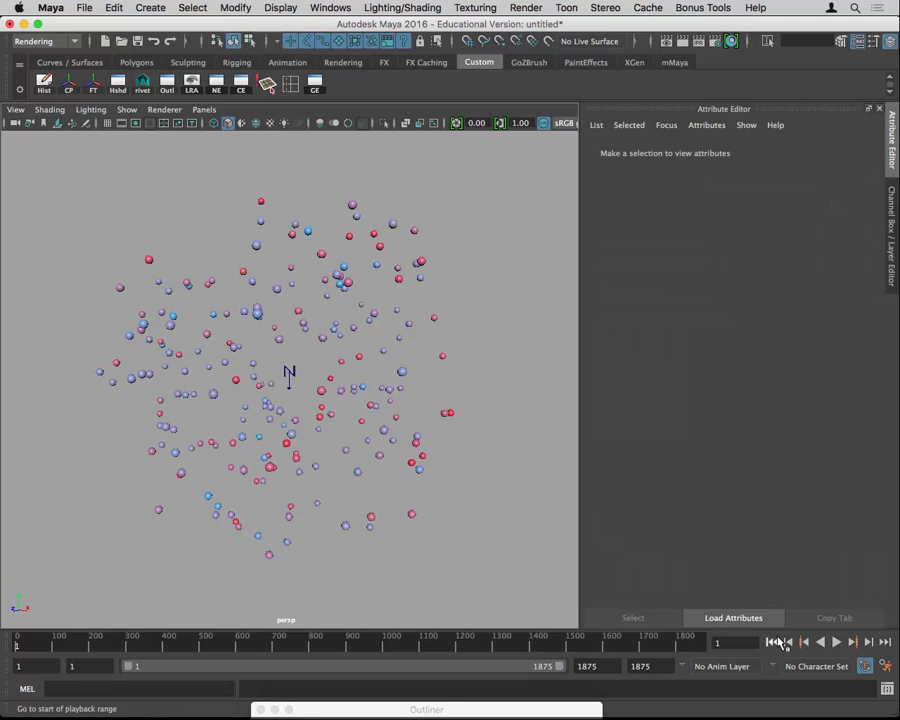
Play the emitter-free simulation to about frame 270, return to frame 1 and inspect the particle cluster from another angle.
click(836, 642)
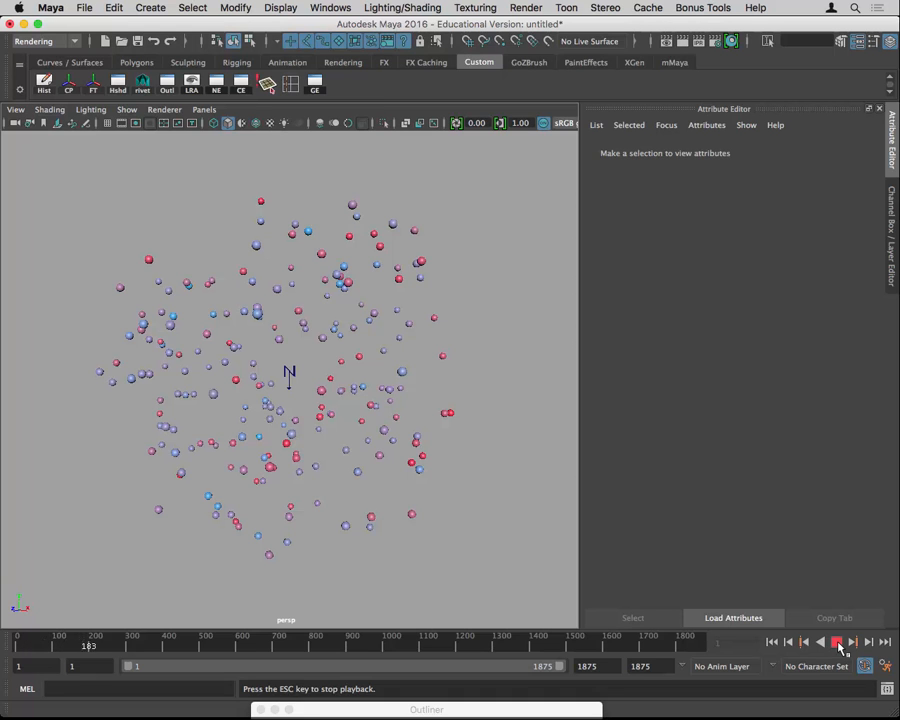
click(838, 643)
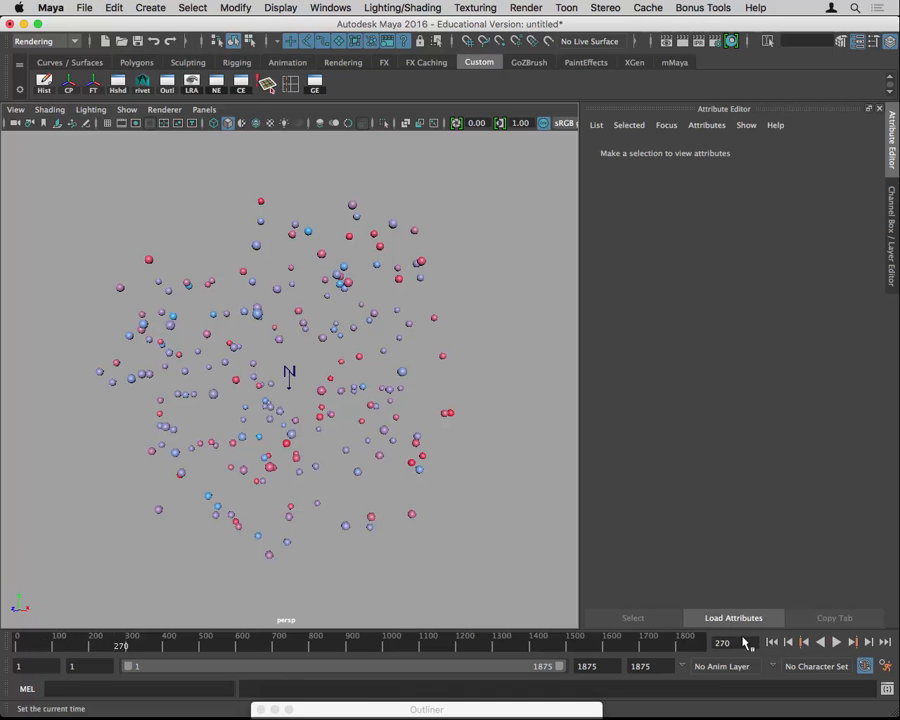
click(772, 642)
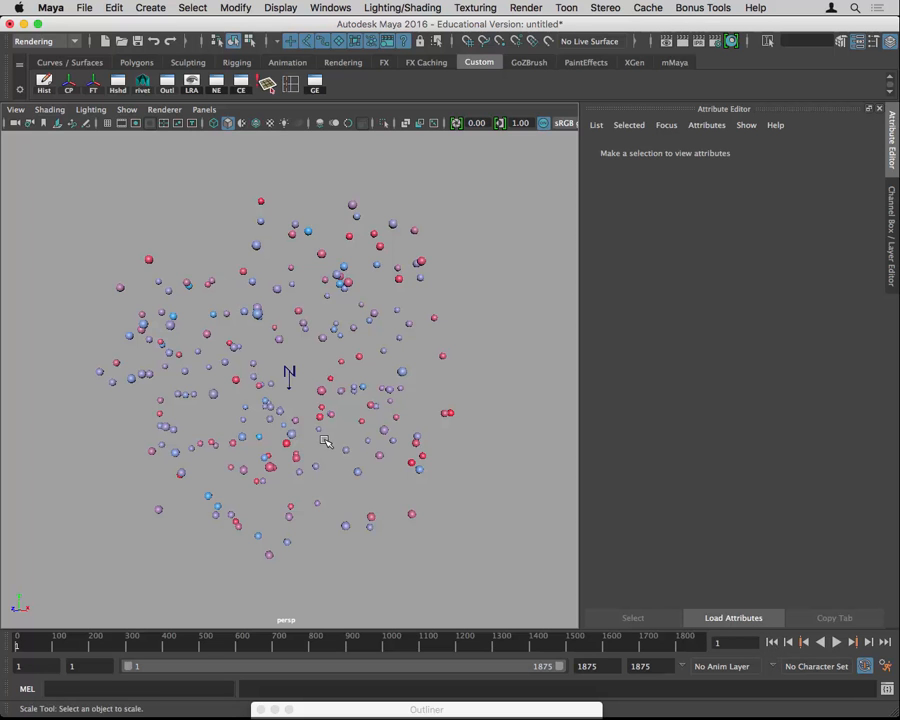
alt+drag(325, 441, 260, 374)
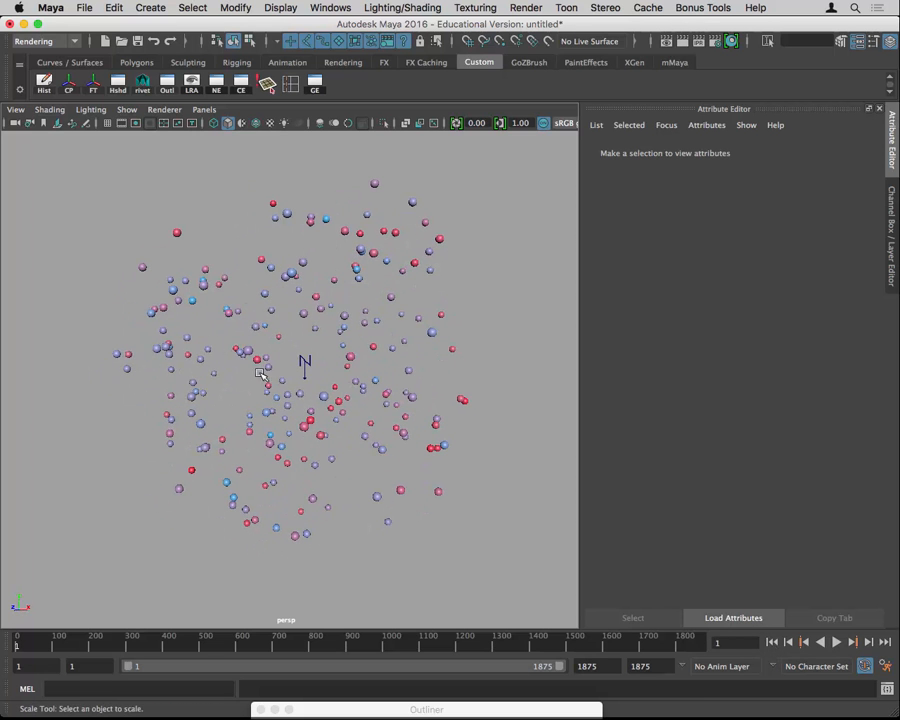
drag(128, 220, 307, 387)
drag(270, 341, 278, 333)
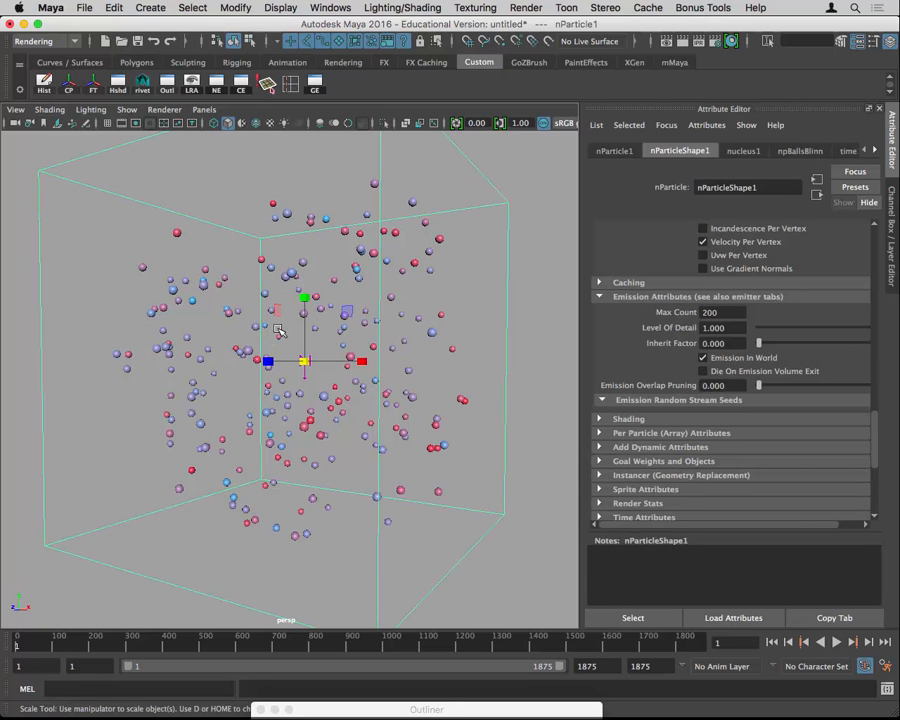
click(519, 348)
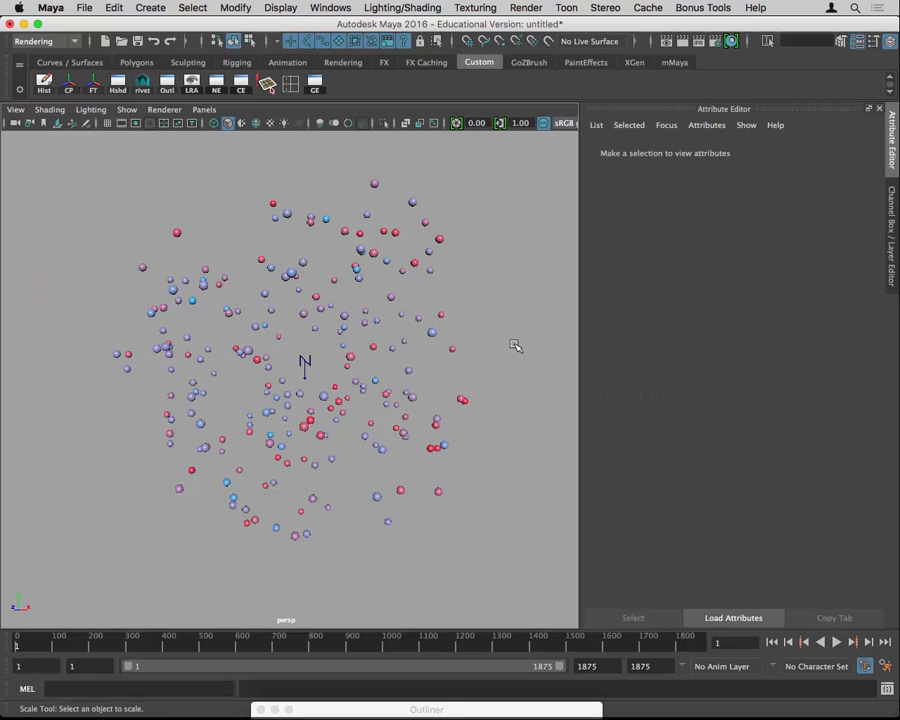
Create a turbulence field with a Sphere volume and magnitude 50, and scale it up uniformly to enclose all the particles.
key(space)
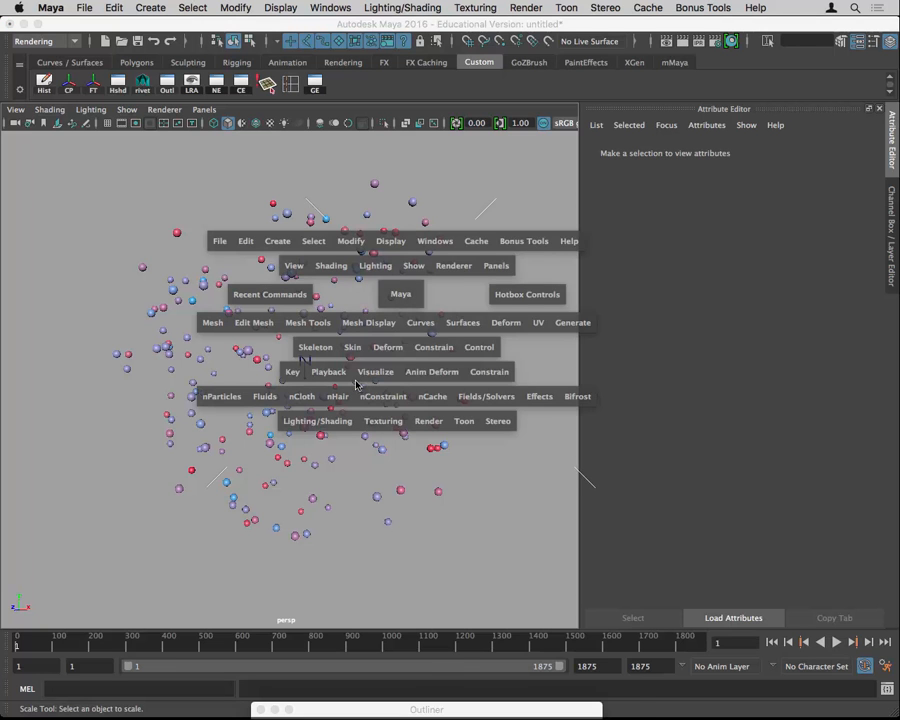
click(485, 397)
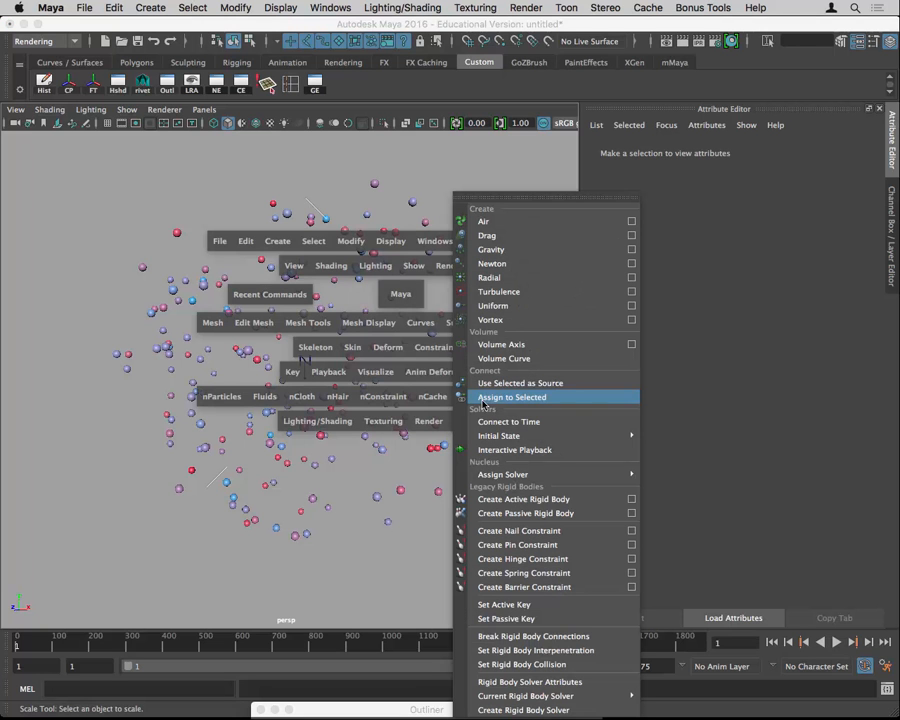
click(630, 294)
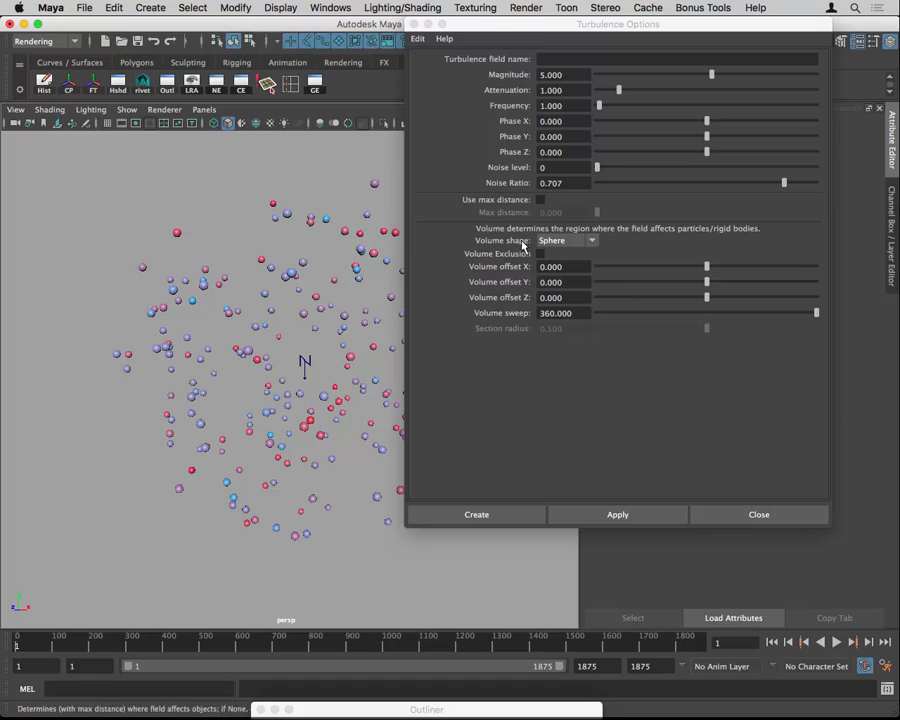
click(566, 75)
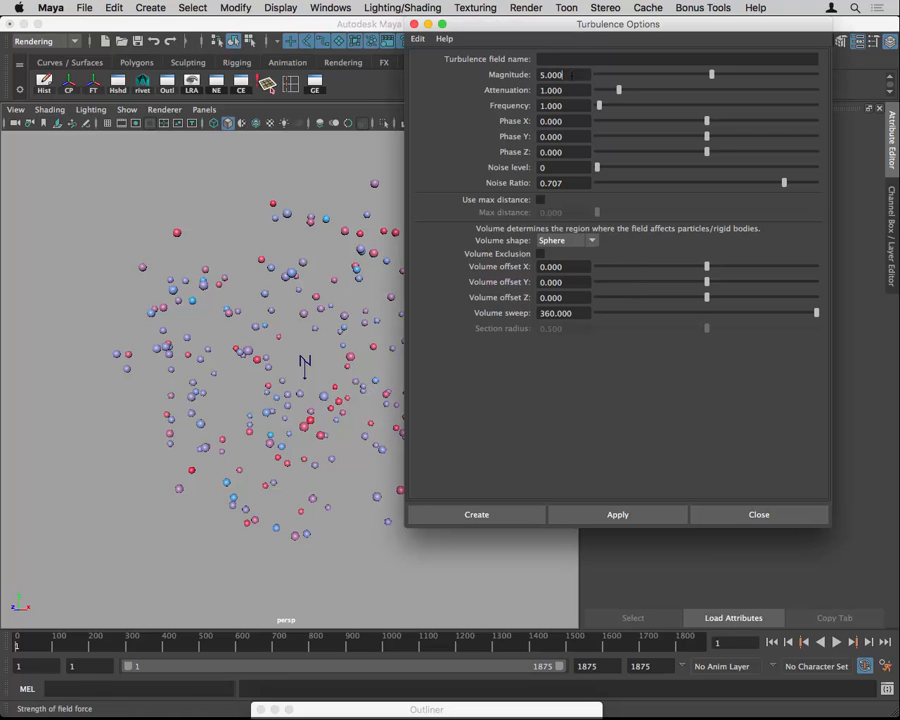
text(50)
key(Return)
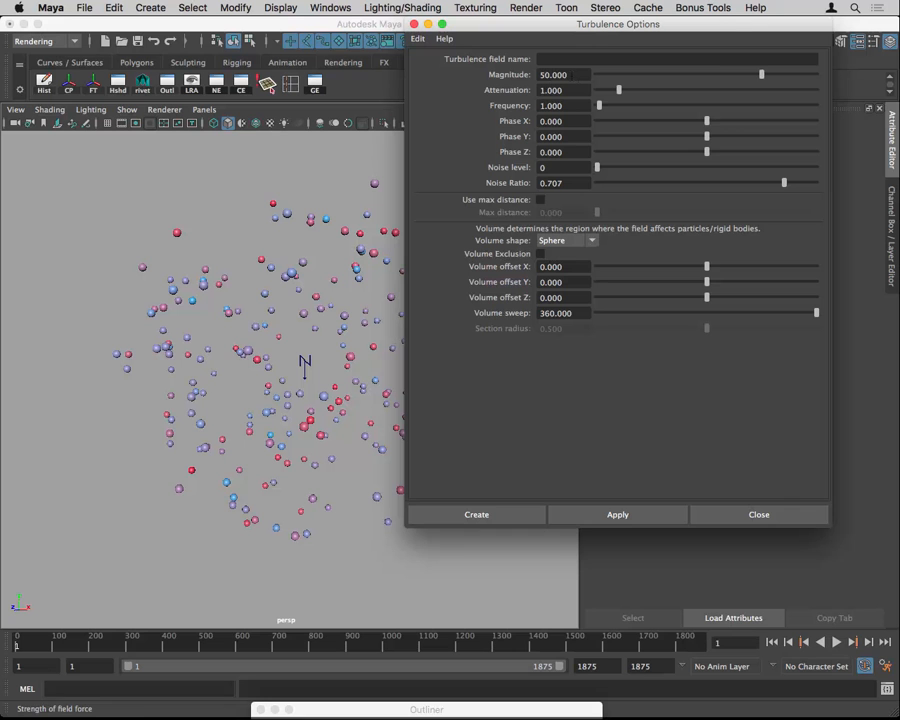
click(494, 514)
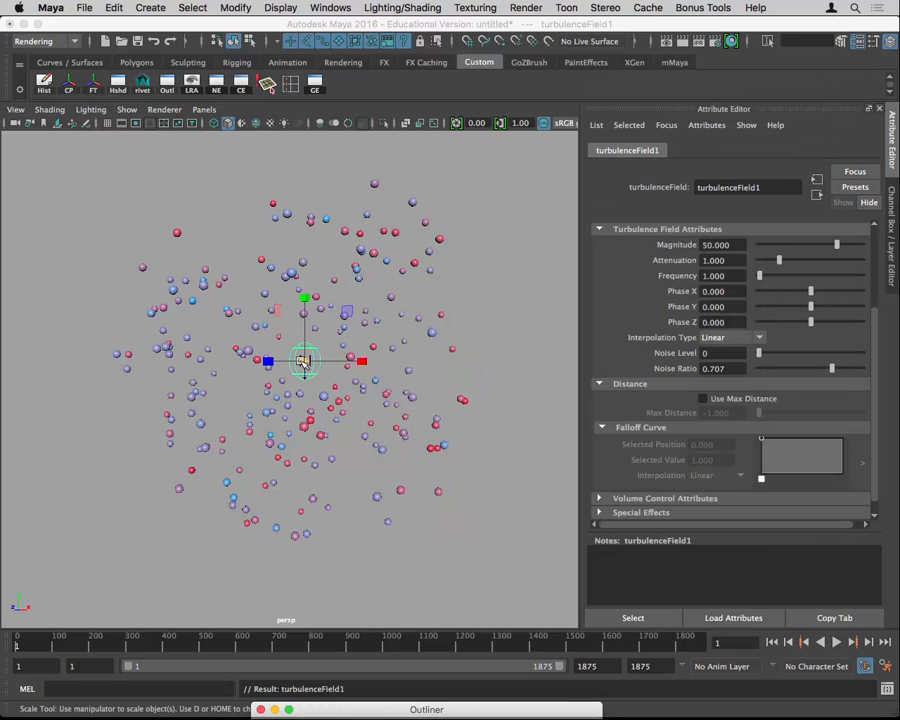
drag(303, 362, 810, 410)
alt+drag(545, 300, 512, 420)
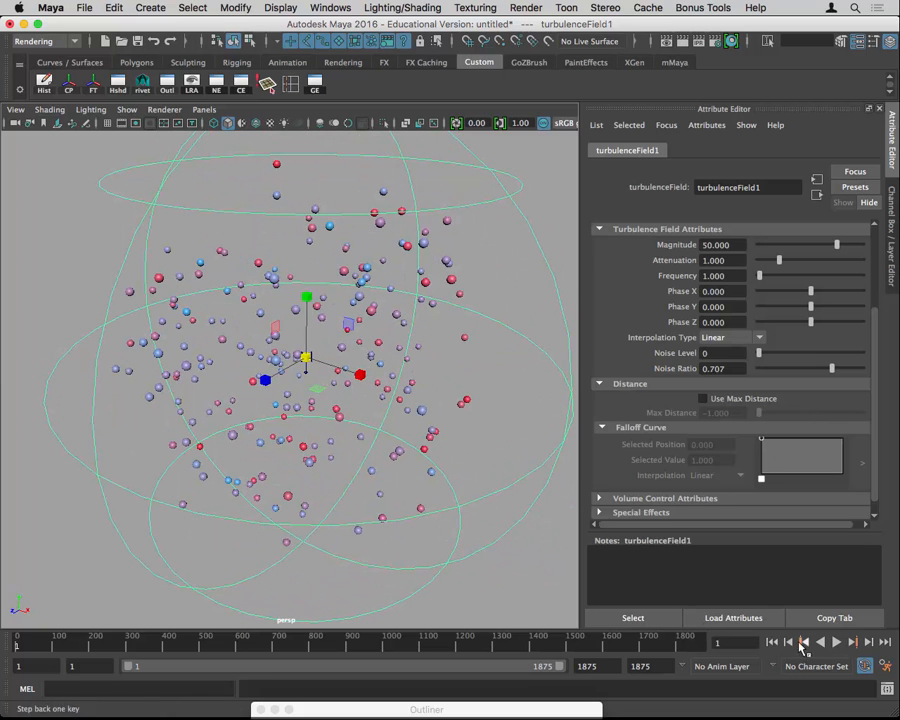
Play the simulation from frame 1 to about frame 160 to check whether the turbulence field moves the particles.
click(836, 642)
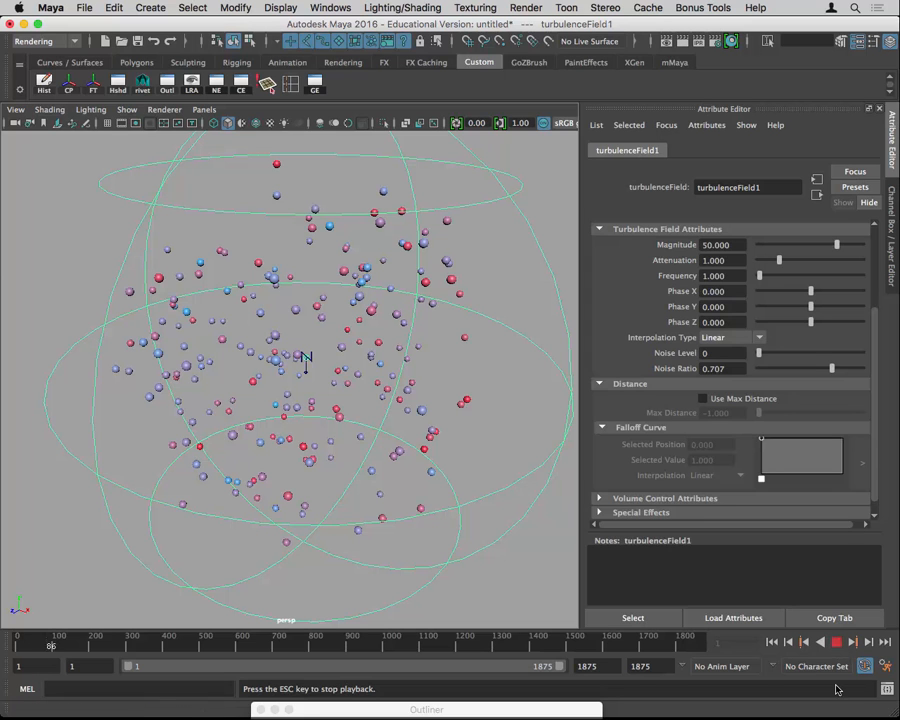
click(836, 642)
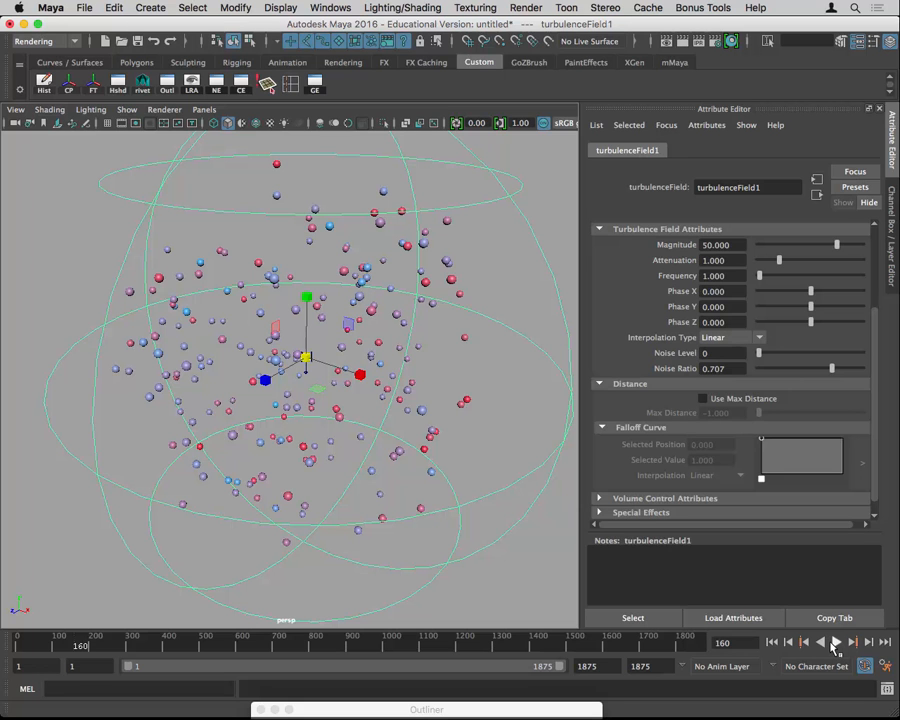
alt+drag(396, 237, 357, 230)
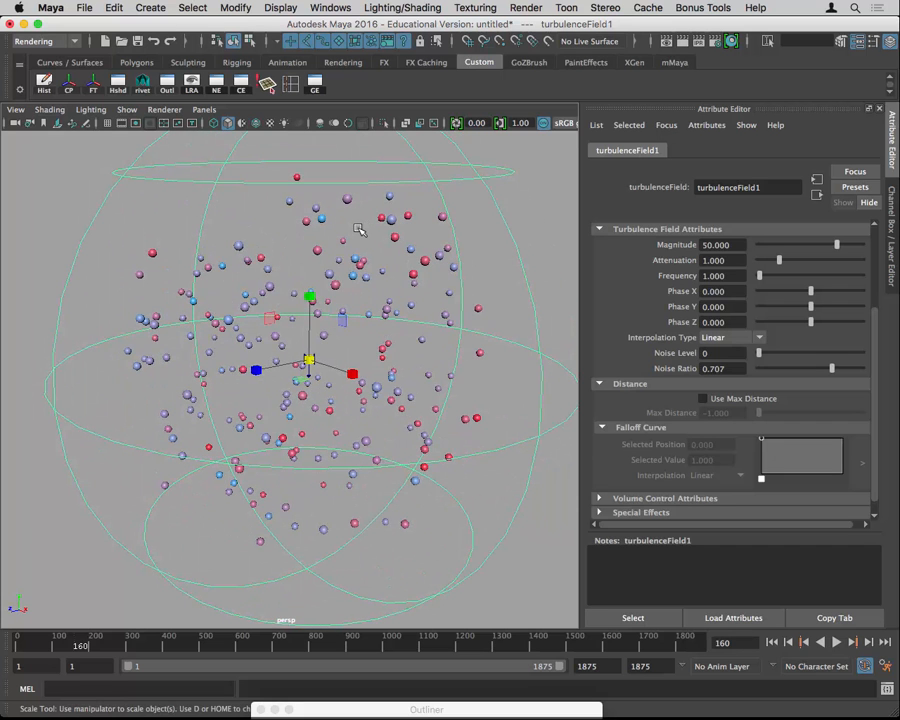
Open the Dynamic Relationships Editor, select nParticle1 in it and enlarge the editor window.
click(311, 8)
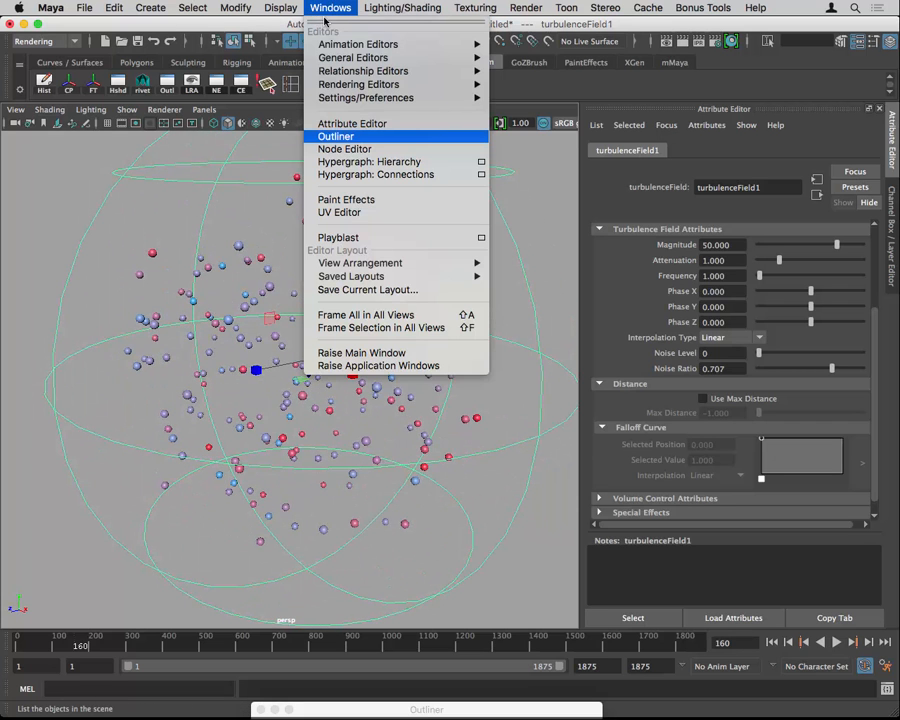
mouse_move(342, 76)
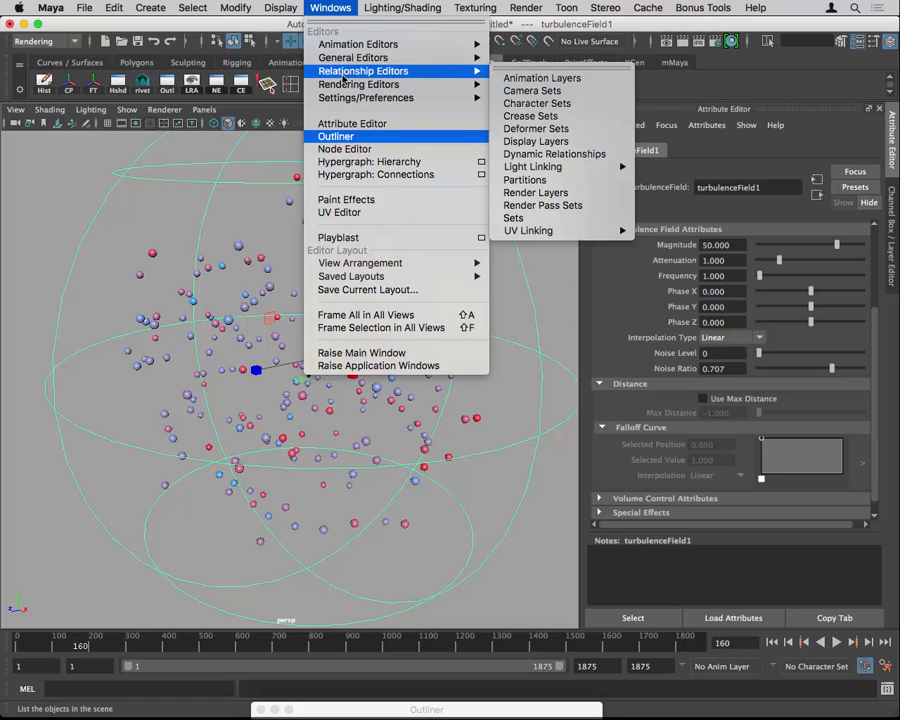
click(592, 155)
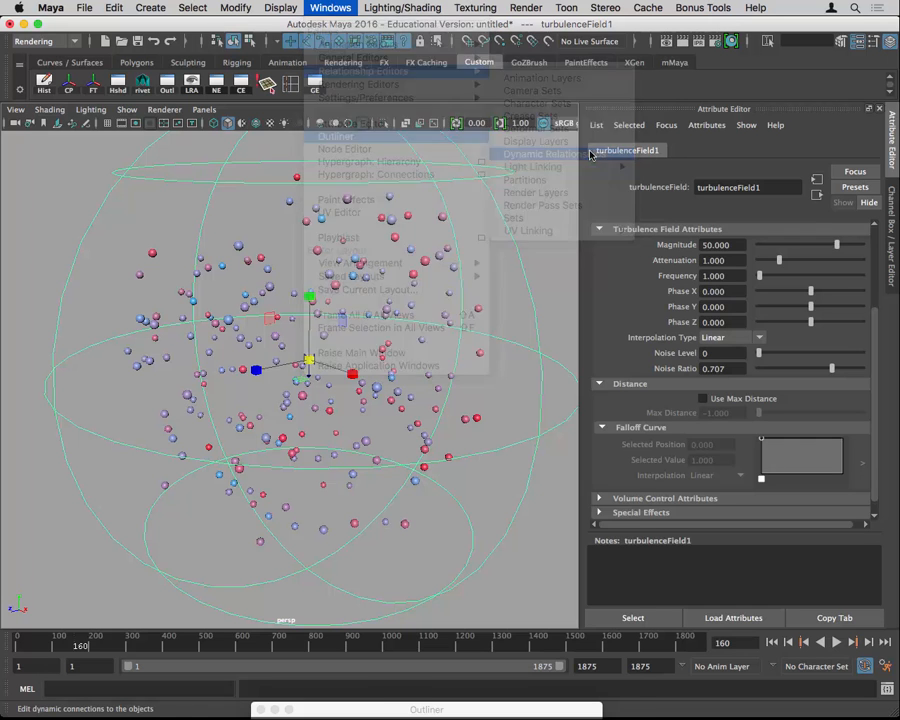
click(332, 8)
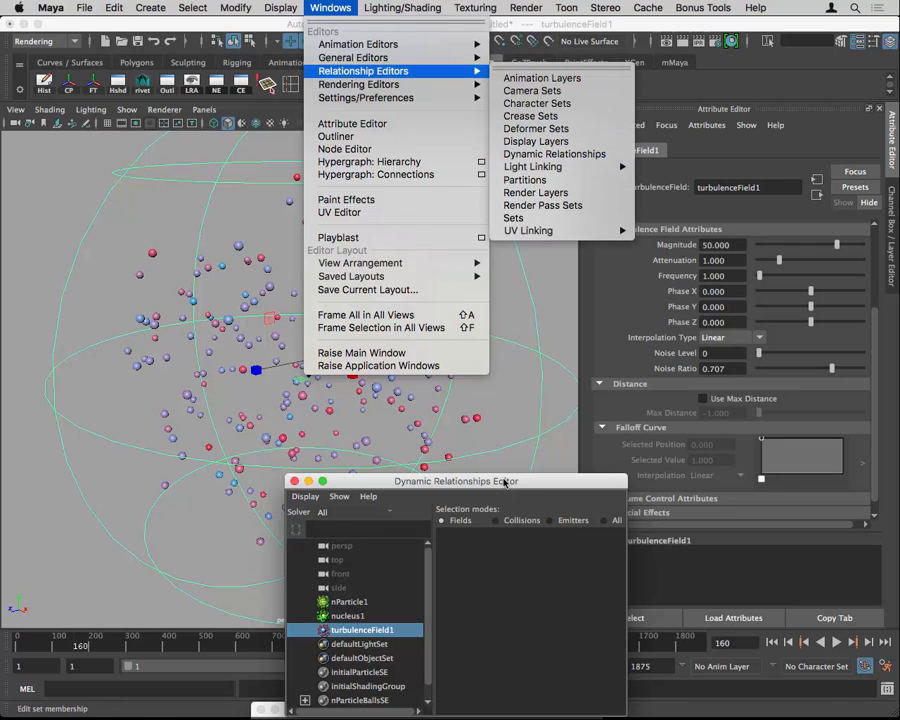
click(505, 483)
drag(505, 483, 502, 97)
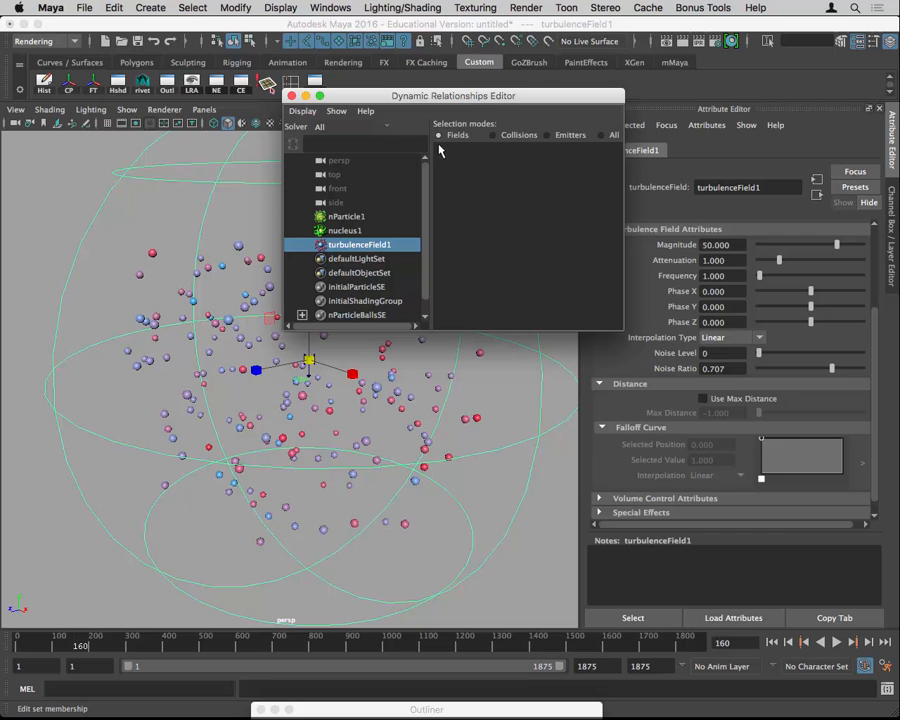
click(347, 217)
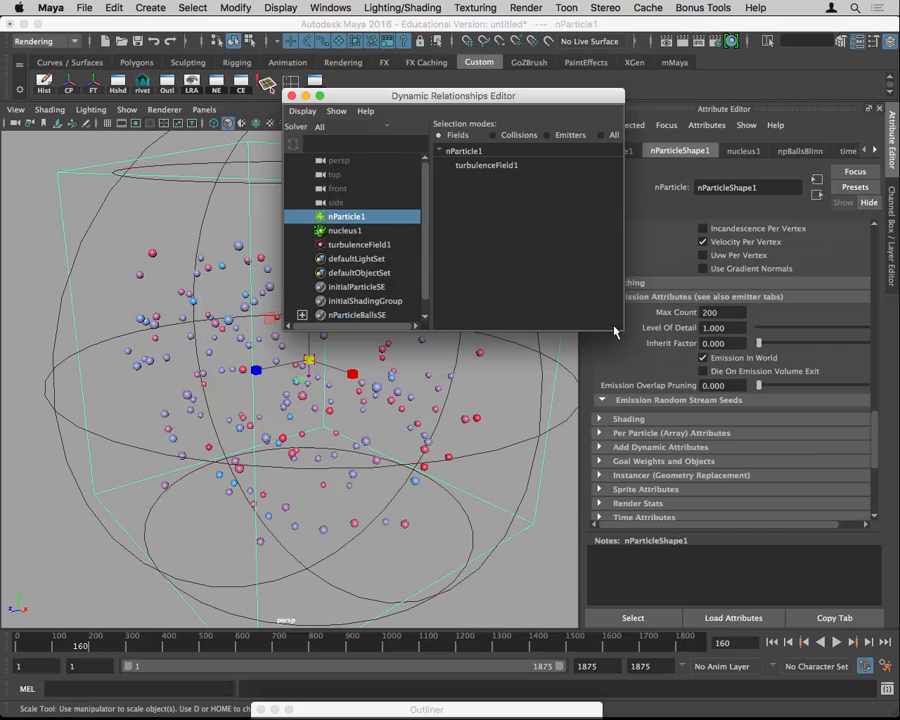
drag(623, 330, 827, 405)
Link turbulenceField1 to nParticle1 in the Fields selection mode and close the Dynamic Relationships Editor.
click(575, 140)
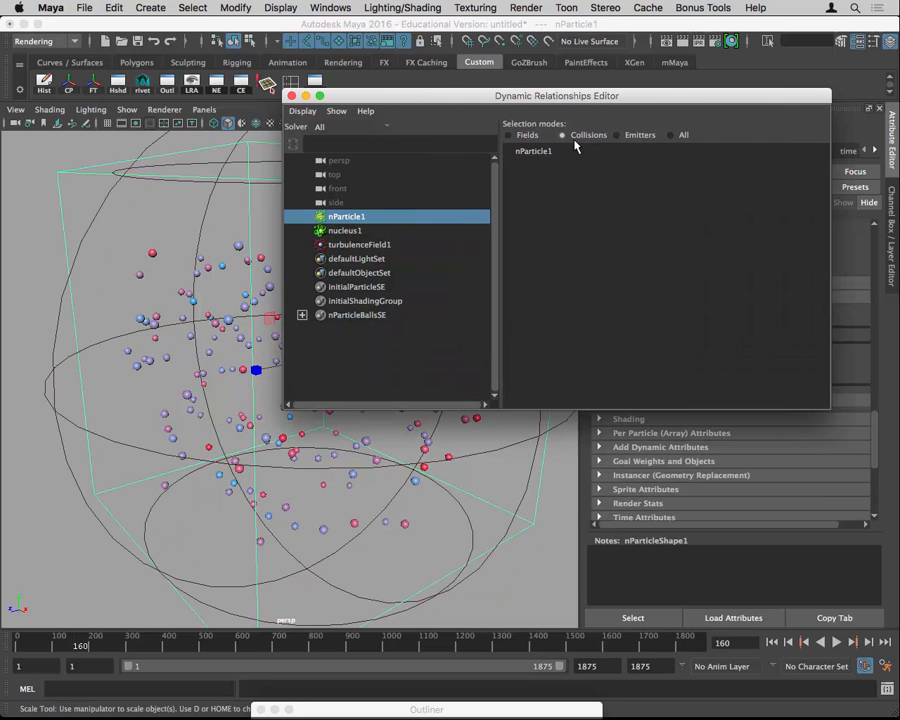
click(682, 136)
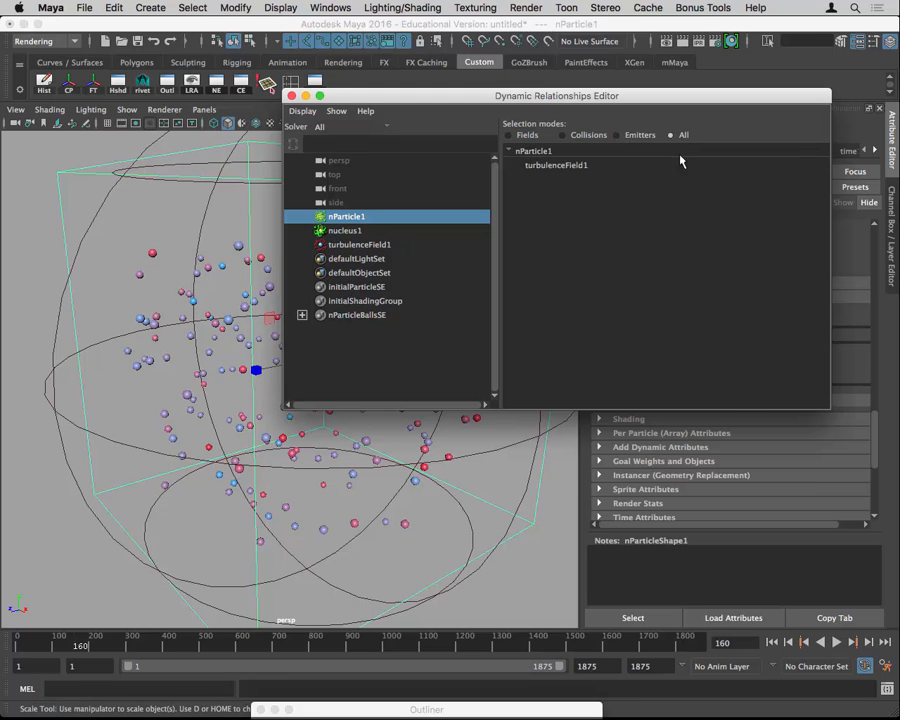
click(524, 135)
click(561, 166)
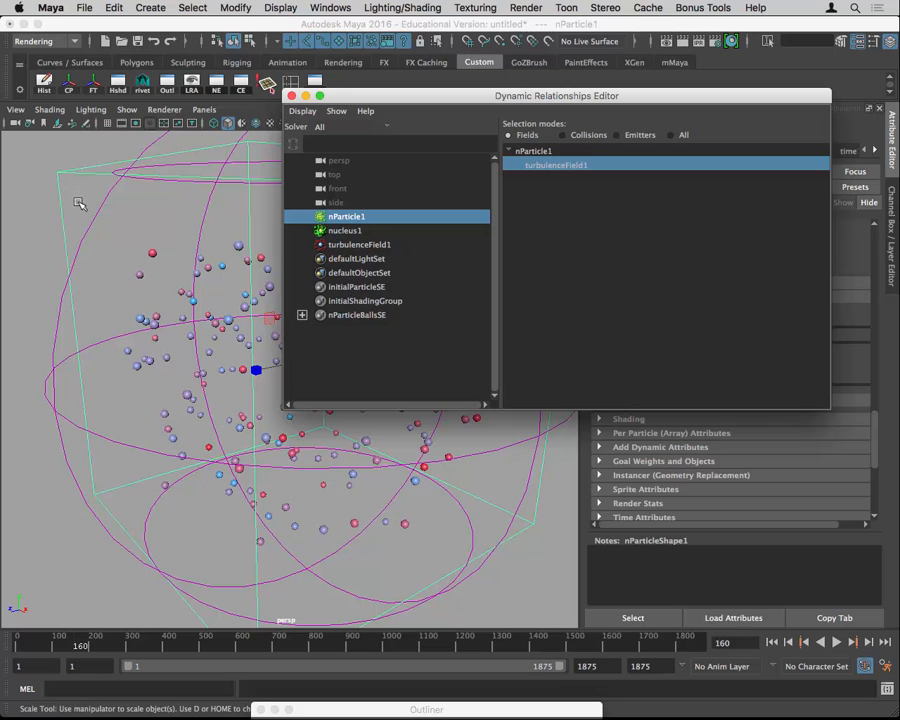
click(524, 166)
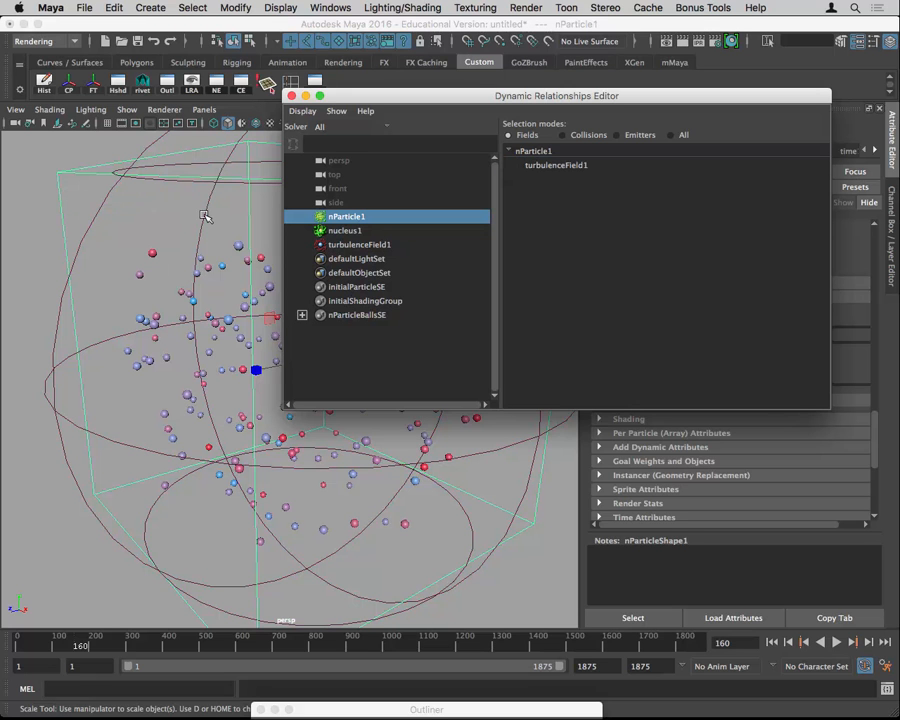
click(551, 167)
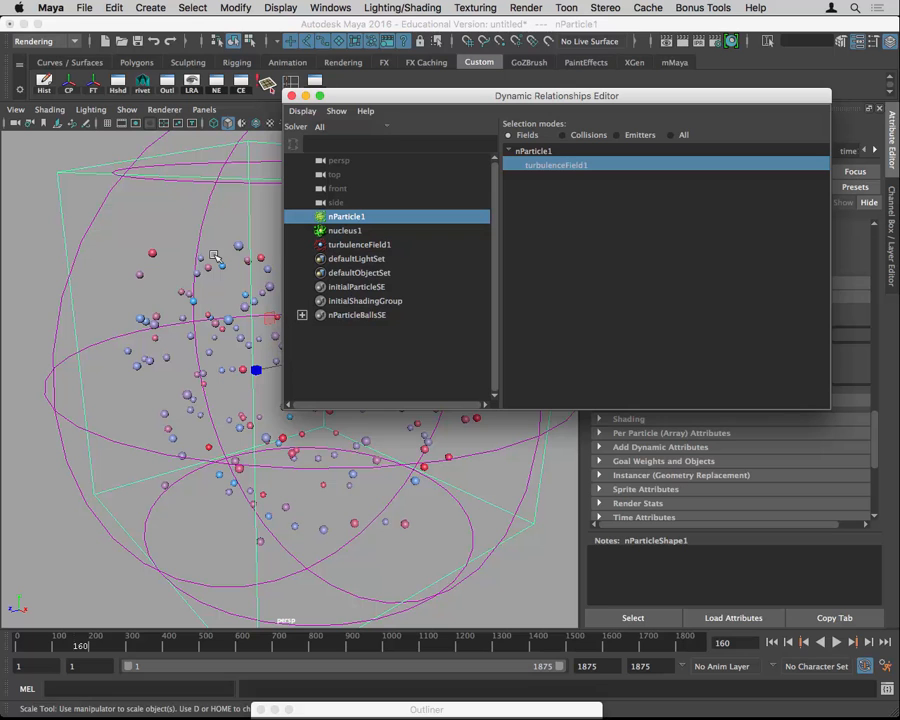
click(291, 97)
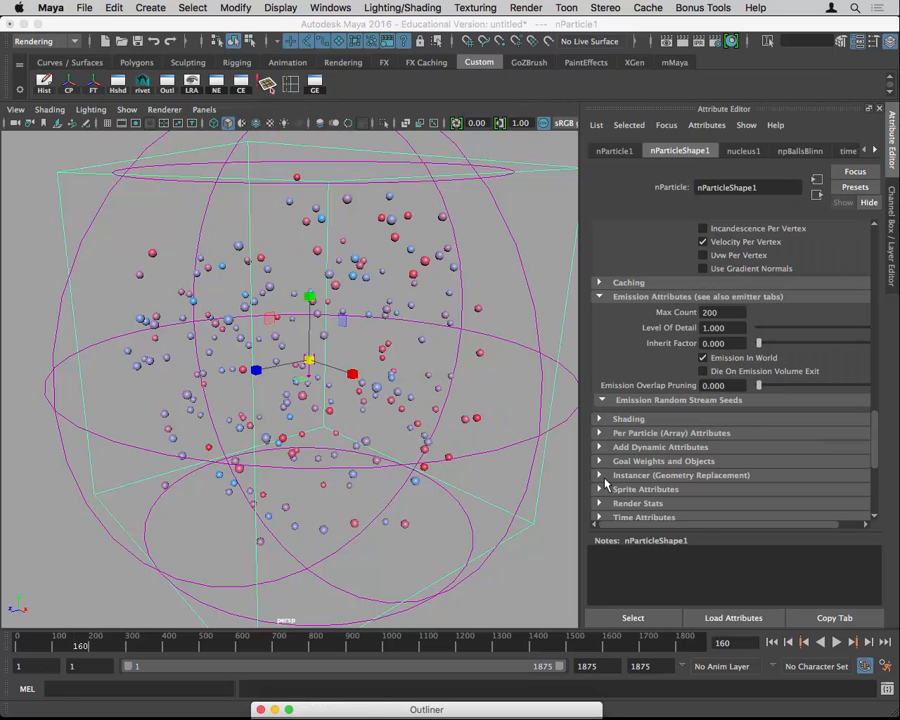
Replay the simulation from frame 1 to about frame 611 to check the turbulence's effect, and return to frame 1.
click(771, 642)
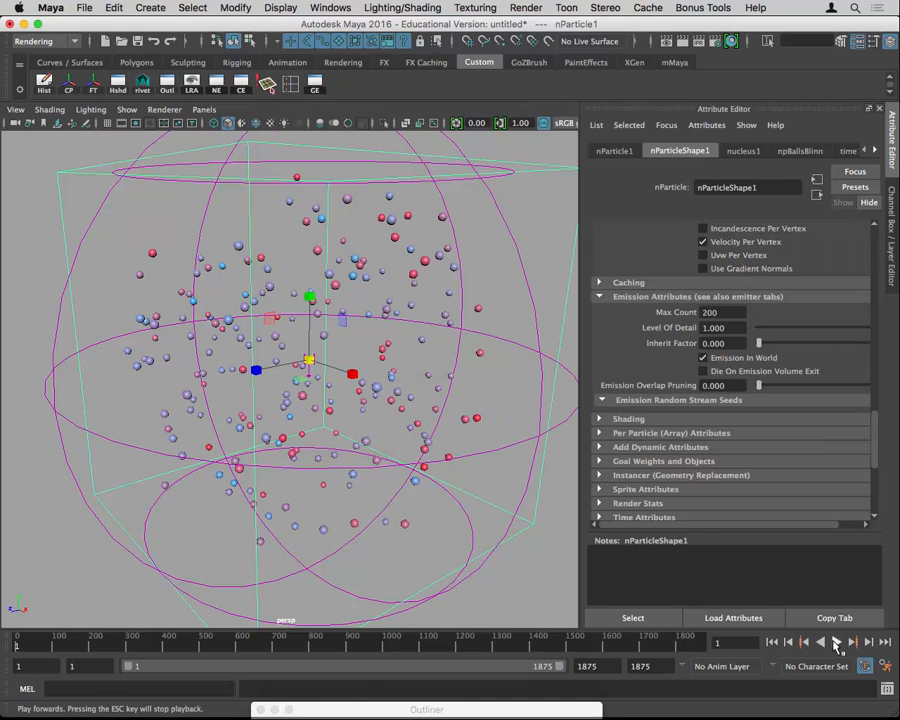
click(836, 642)
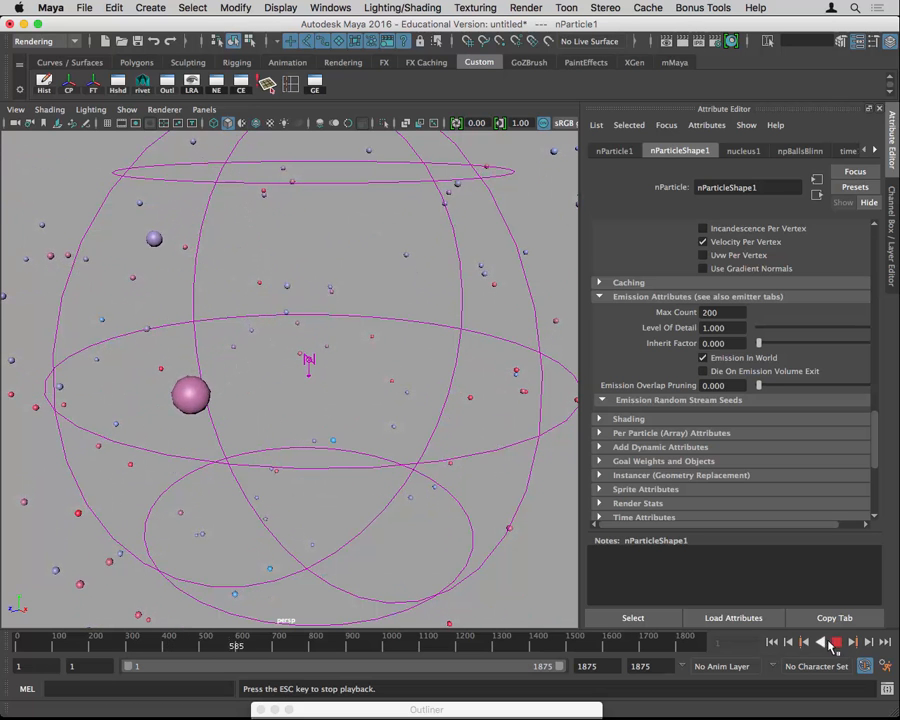
click(836, 643)
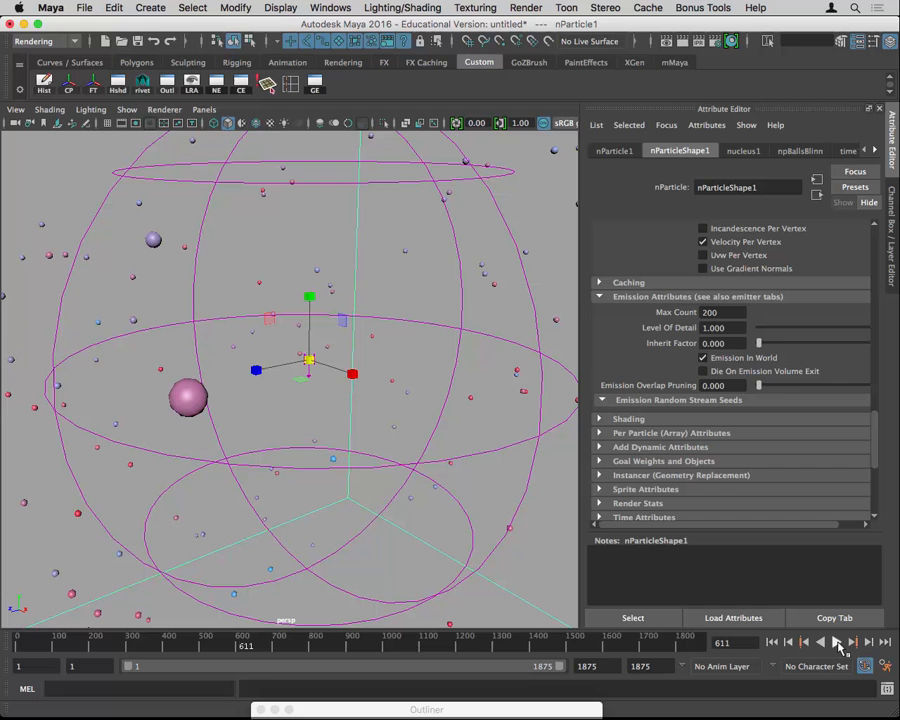
click(772, 643)
Set Trap Inside to 1 in the turbulence field's volume control attributes.
click(482, 564)
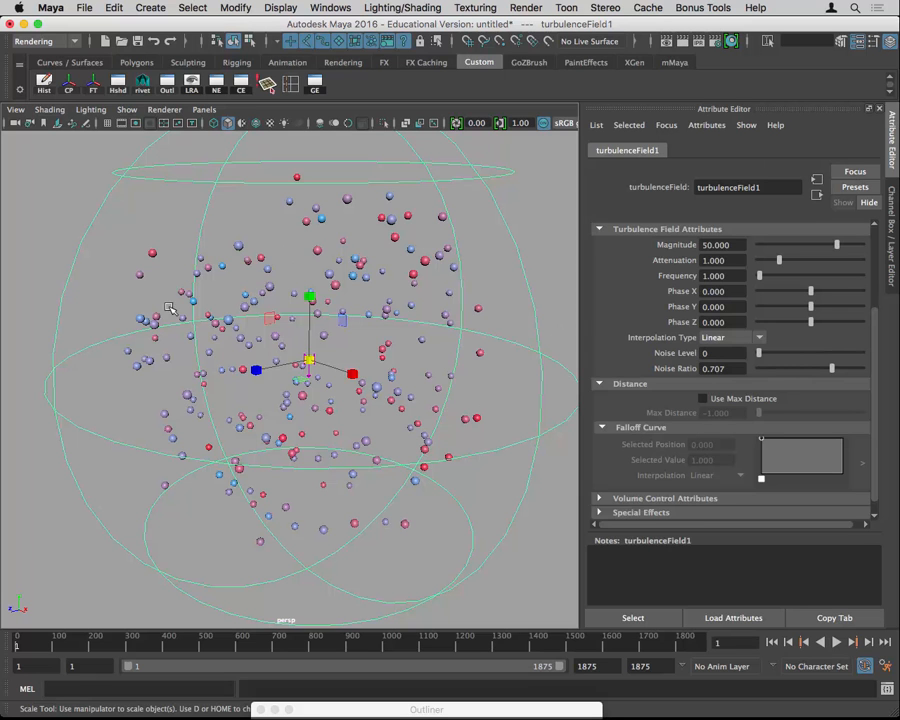
scroll(708, 508, down, 1)
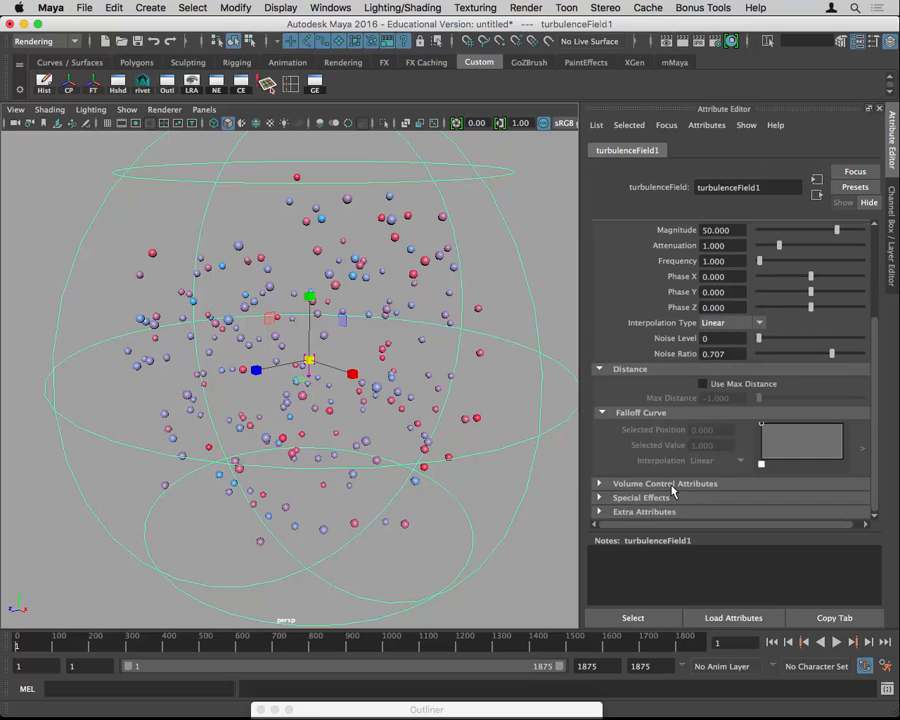
click(677, 486)
scroll(673, 488, down, 5)
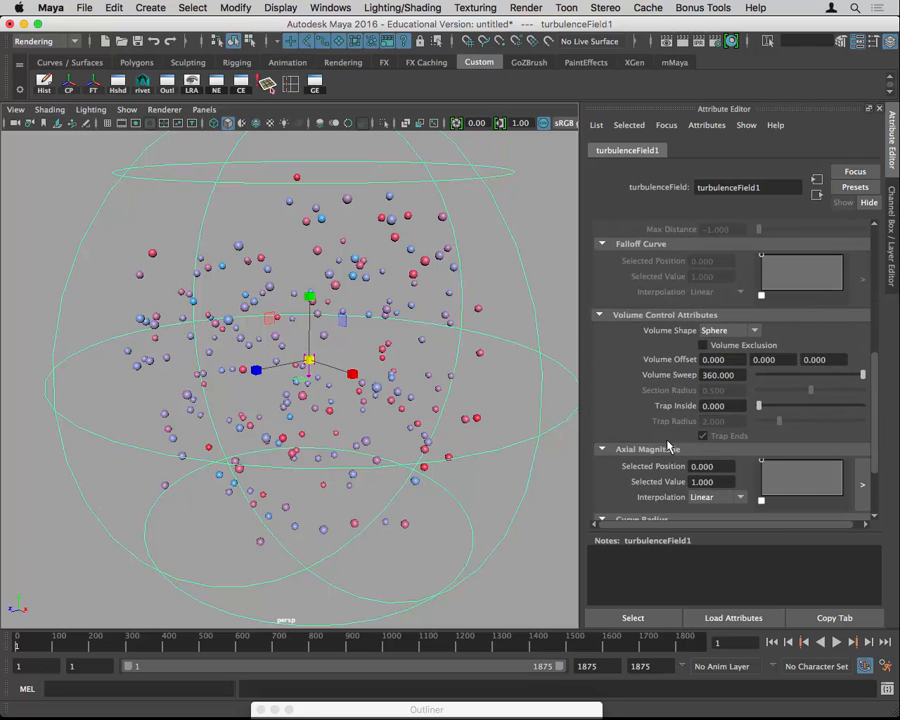
scroll(660, 431, down, 3)
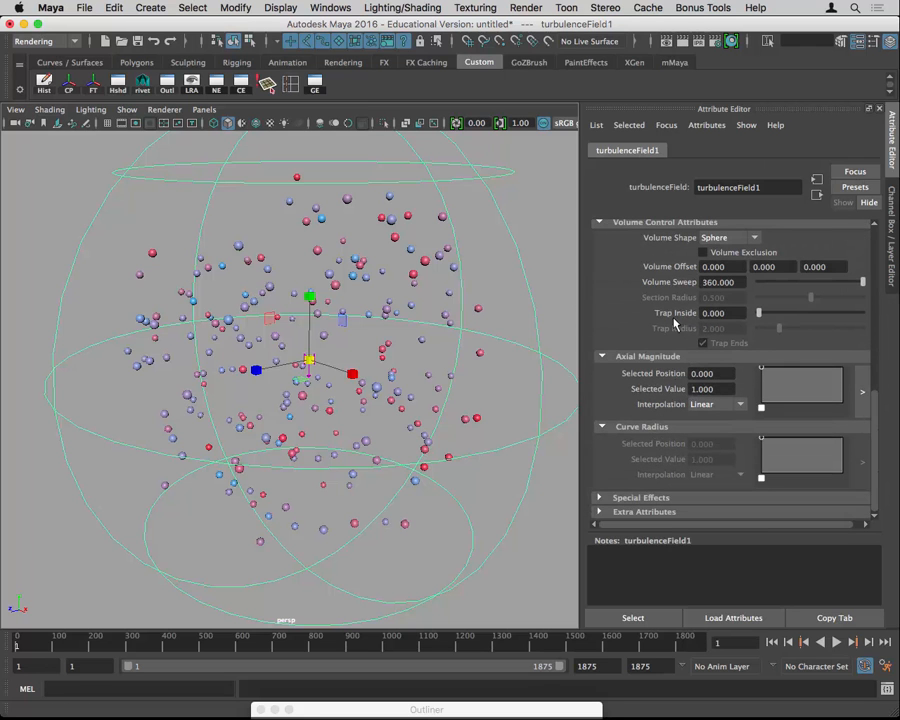
click(726, 313)
text(1)
key(Return)
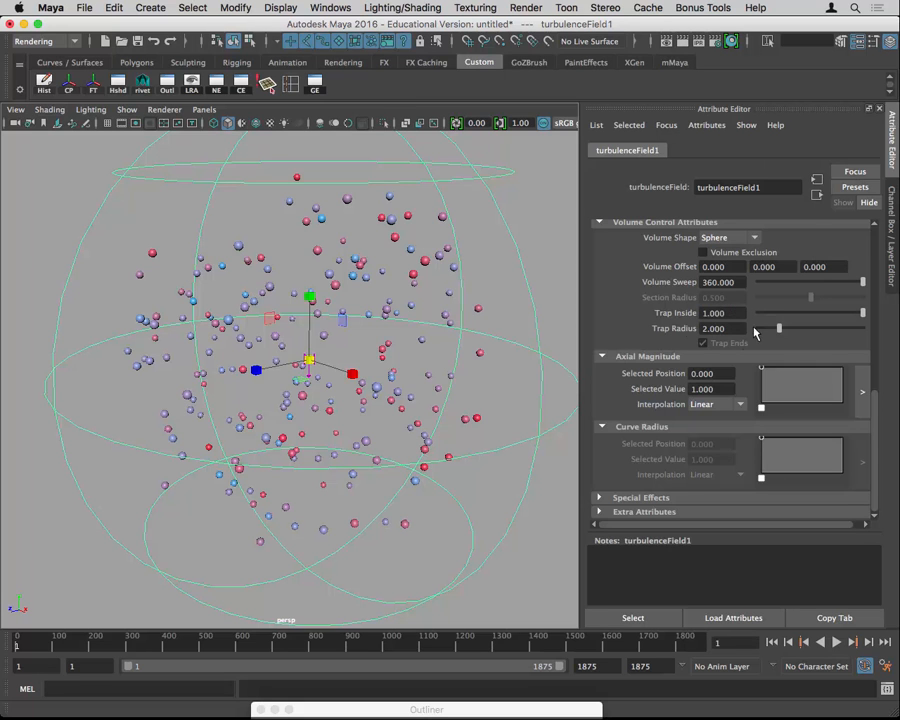
click(740, 328)
Play the simulation to about frame 535, then on to about frame 981, to examine the particles' motion inside the turbulence volume up close.
click(836, 643)
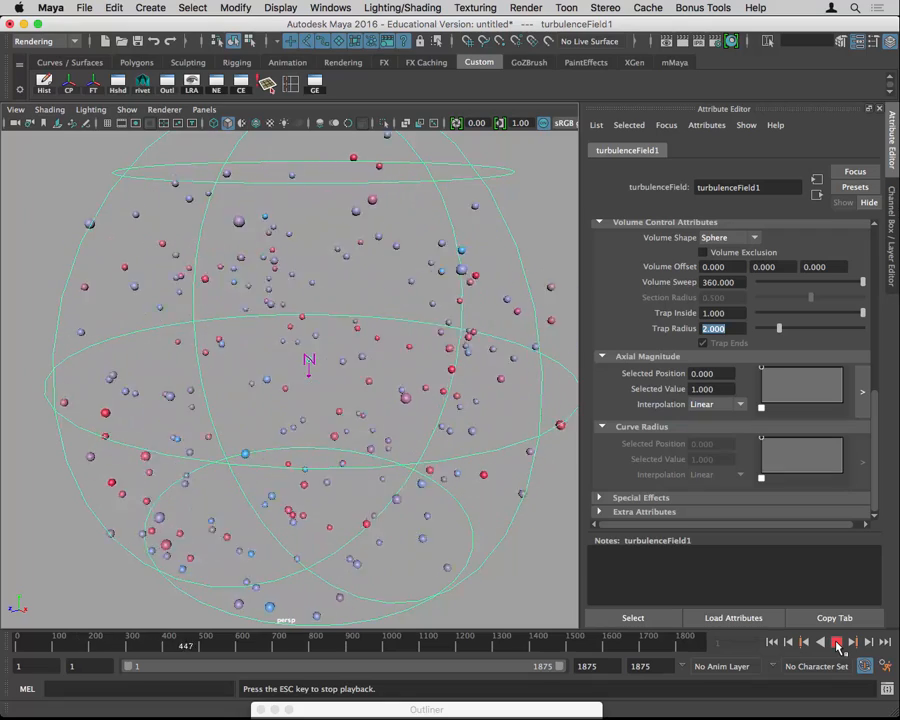
click(838, 645)
key(r)
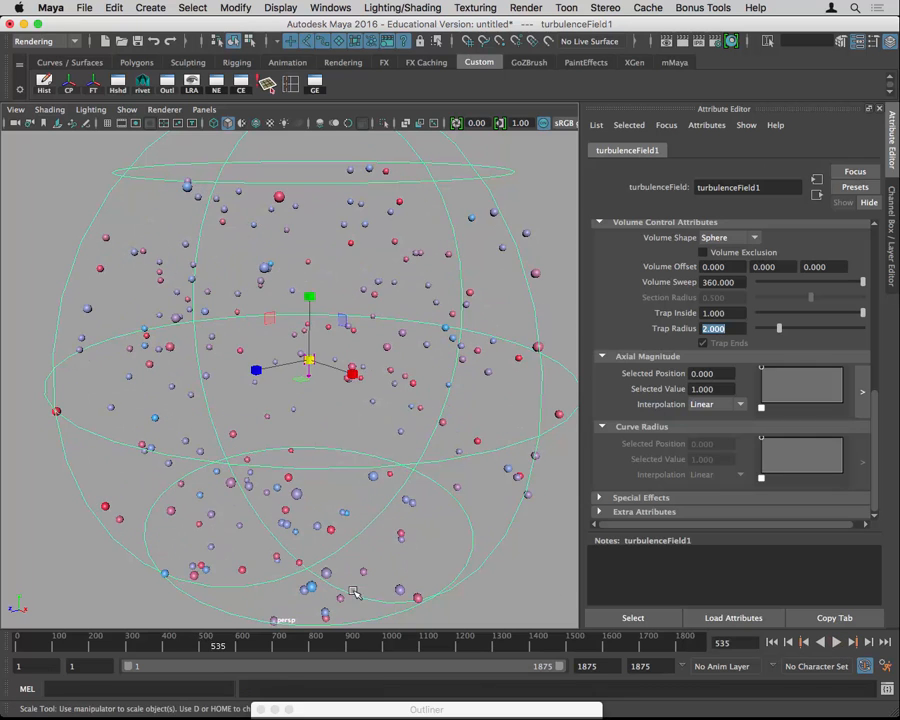
alt+right_drag(118, 520, 498, 418)
click(837, 643)
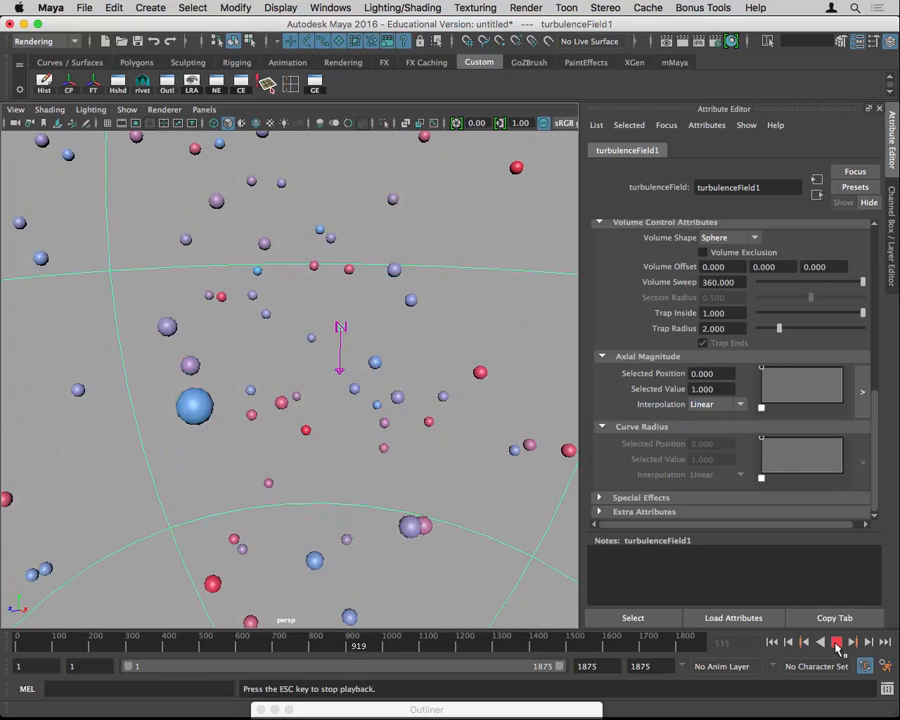
click(838, 648)
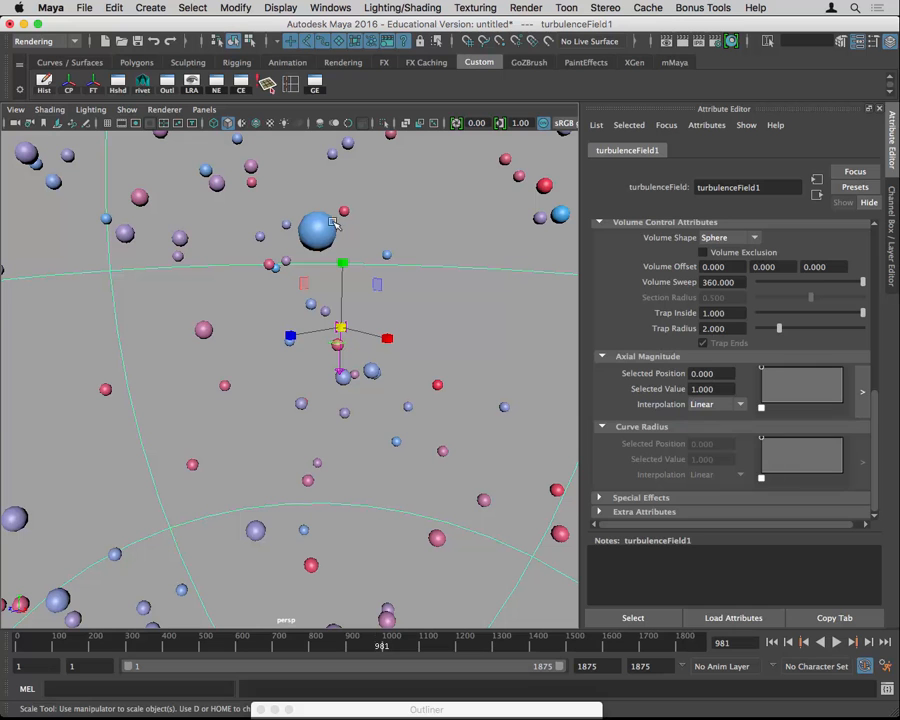
Select the nParticles and raise their particle Radius to 2.
click(217, 184)
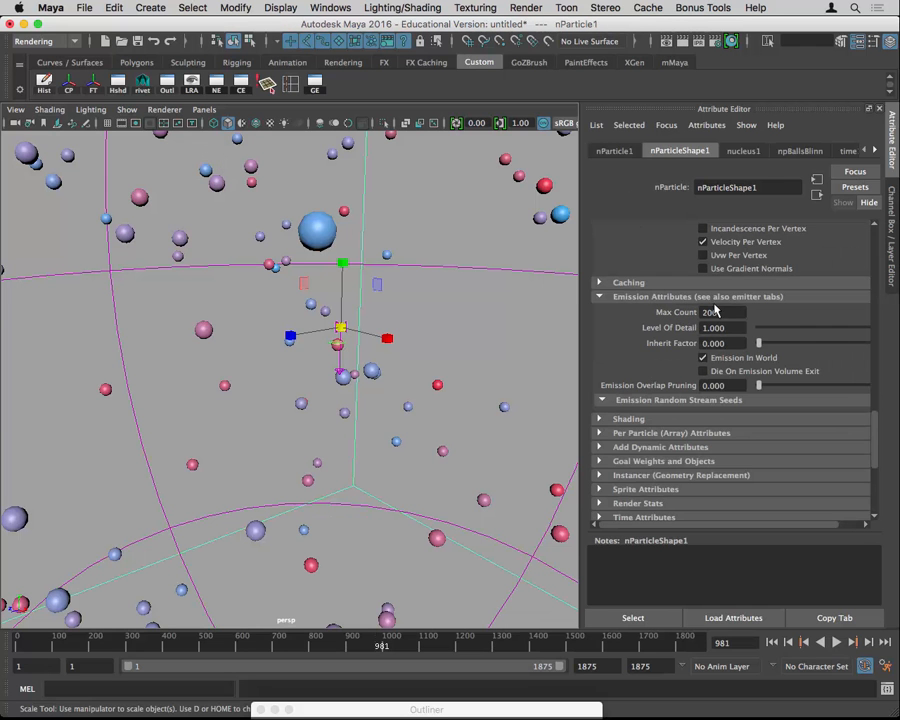
scroll(791, 349, down, 2)
scroll(760, 352, up, 10)
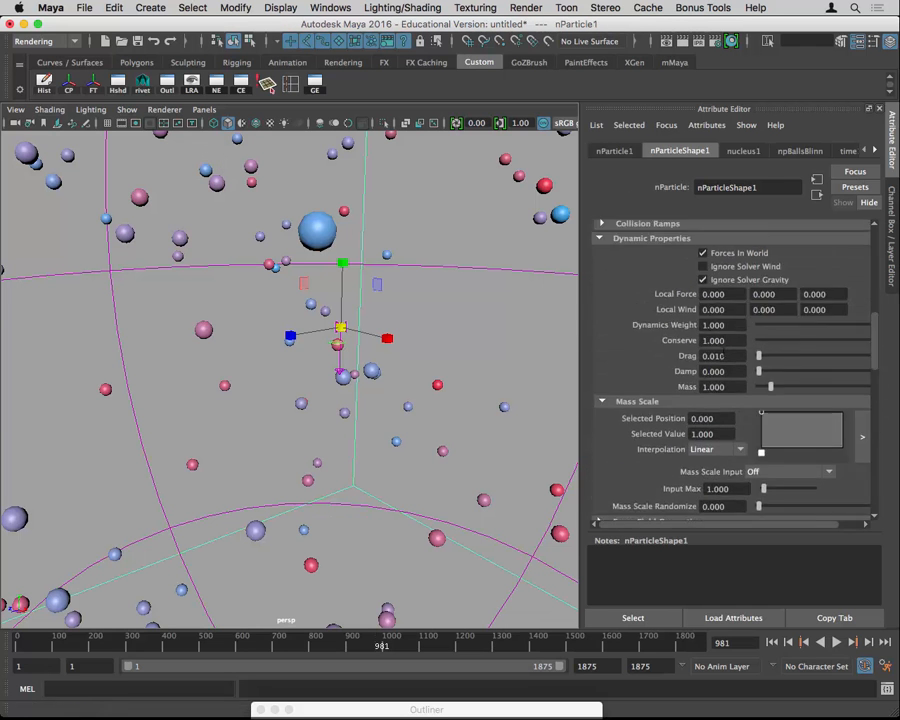
scroll(724, 357, up, 5)
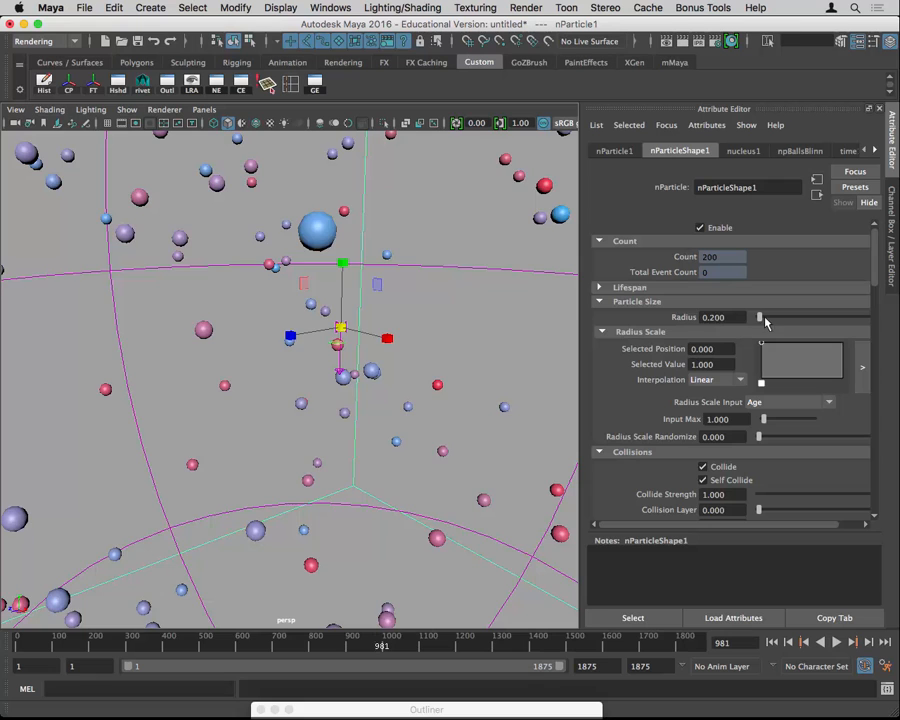
drag(760, 317, 768, 316)
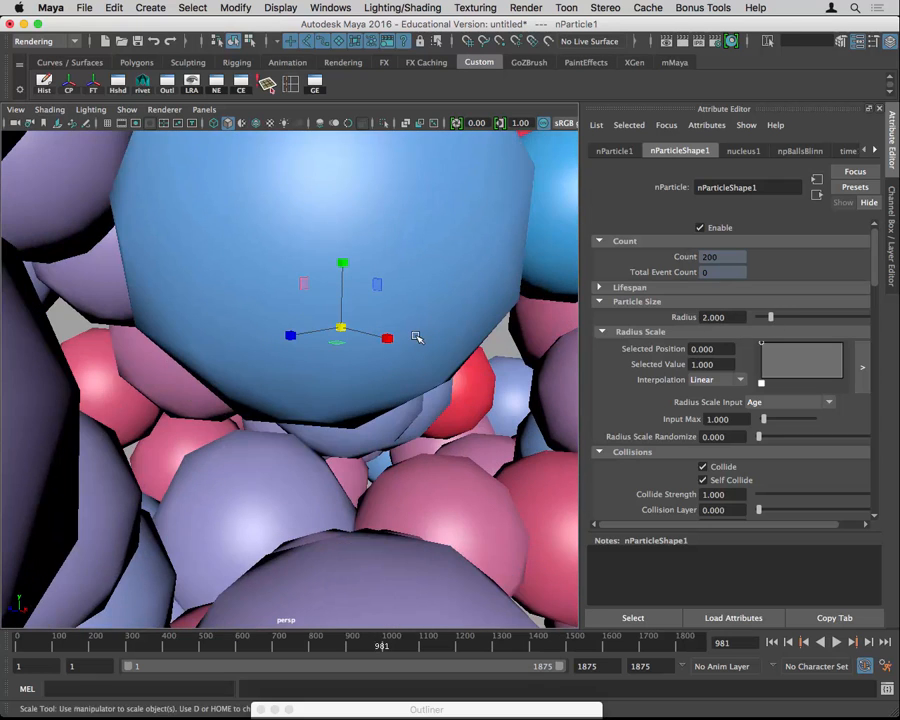
scroll(408, 324, down, 3)
scroll(408, 324, down, 3)
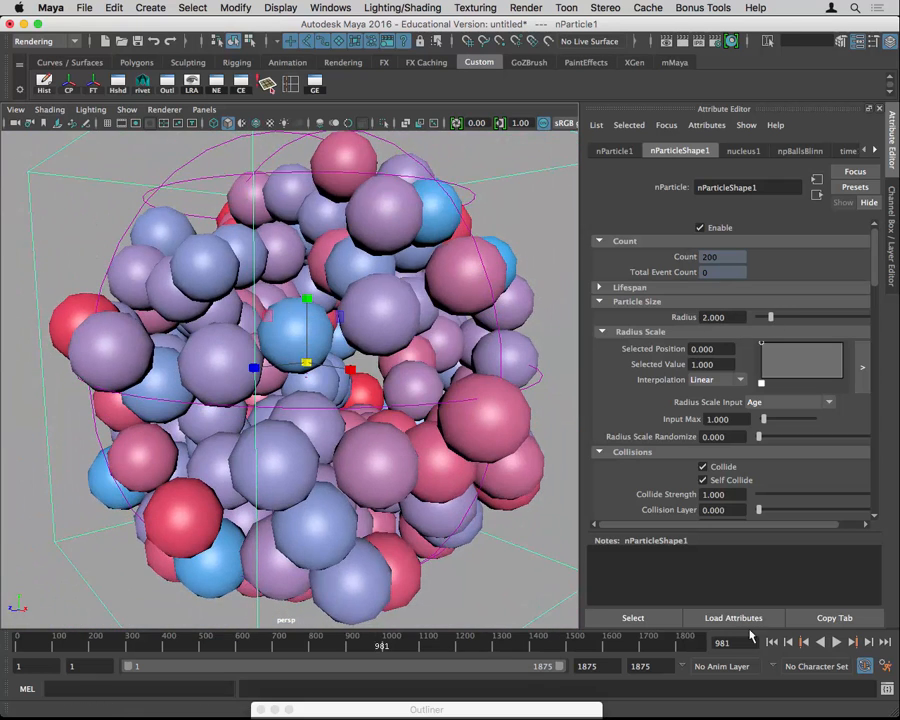
Play the simulation from frame 1 to check the enlarged particles, and return to frame 1.
click(771, 643)
click(836, 643)
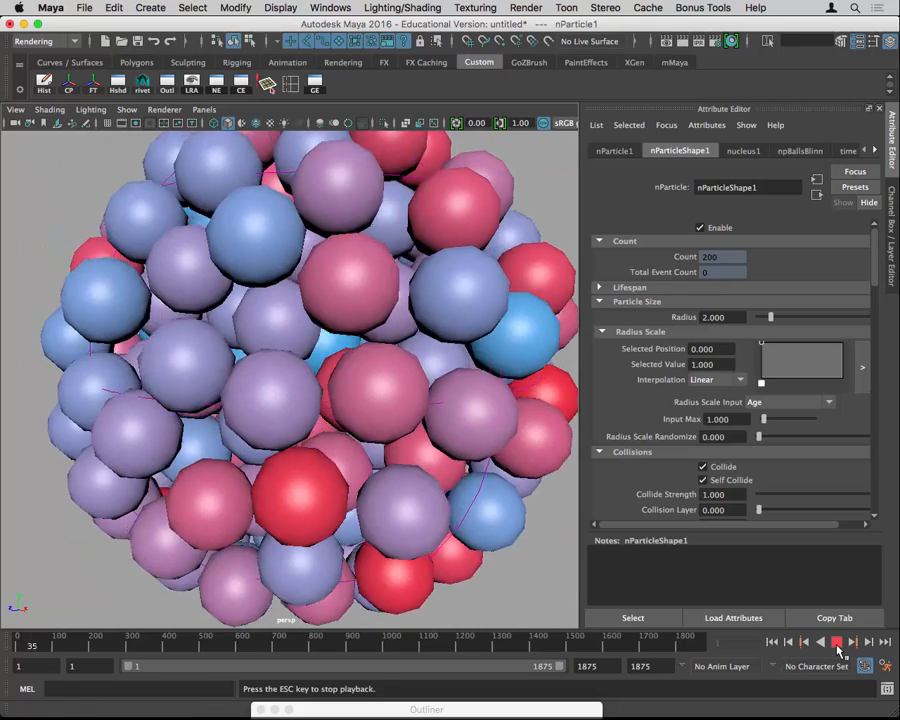
click(836, 643)
click(771, 643)
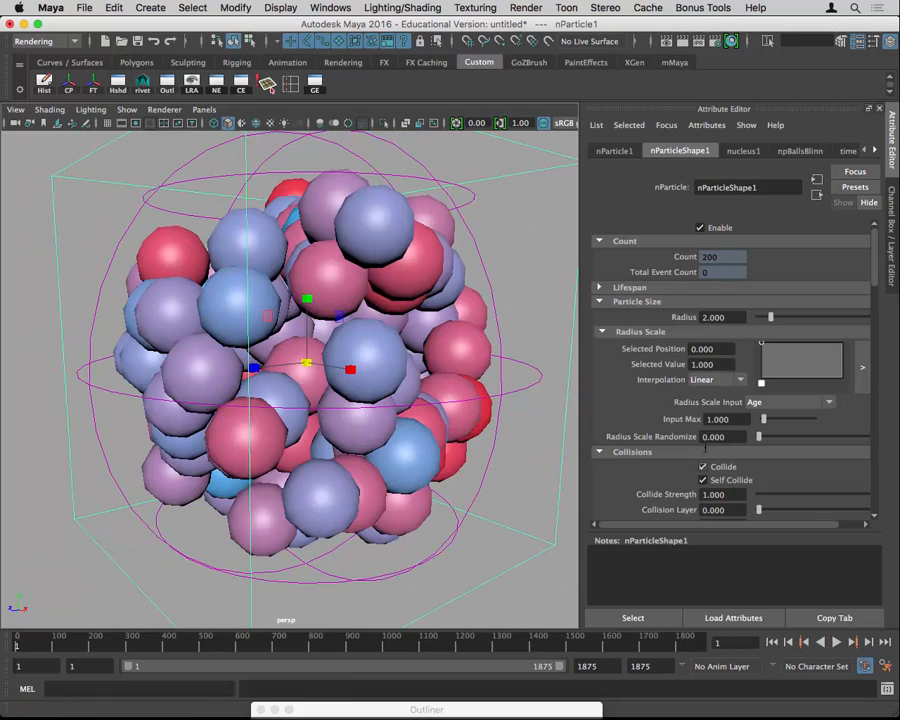
Reduce the particle Radius to about 0.824 and play the simulation to about frame 278.
scroll(767, 328, down, 2)
drag(770, 275, 765, 281)
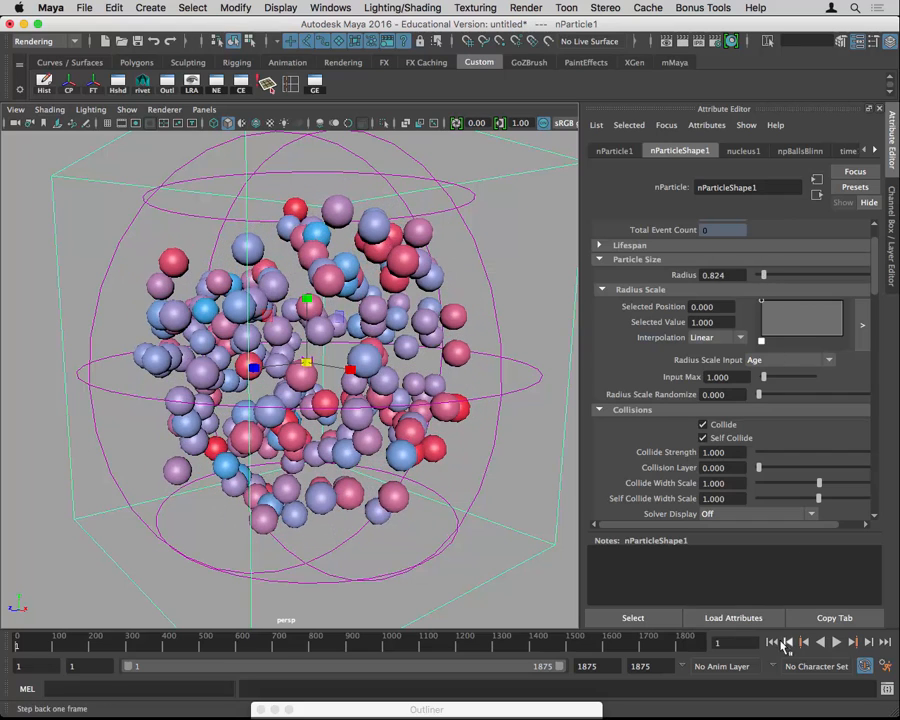
click(836, 643)
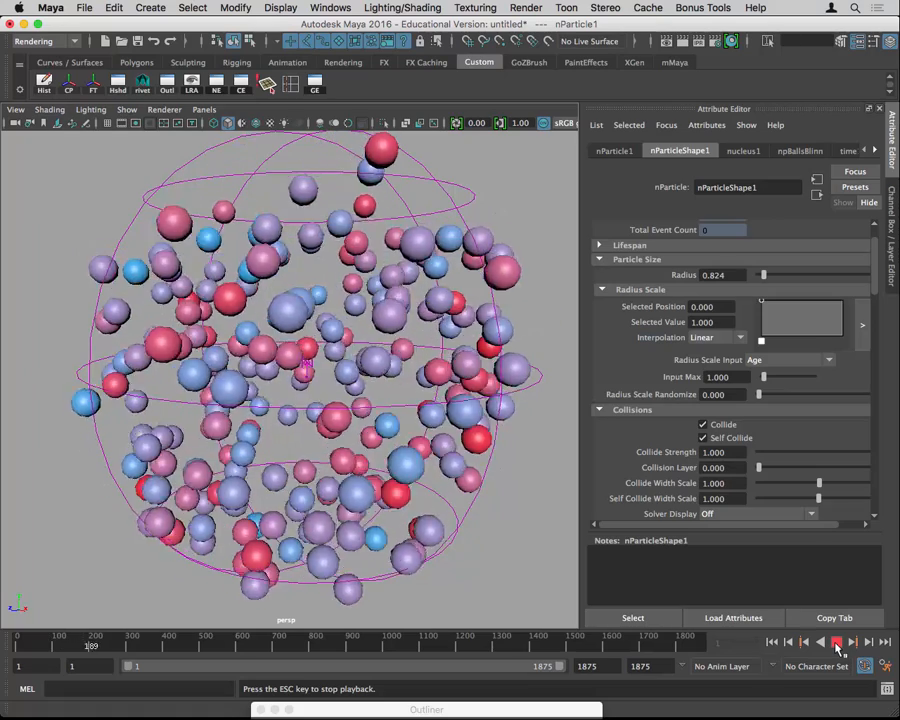
click(836, 643)
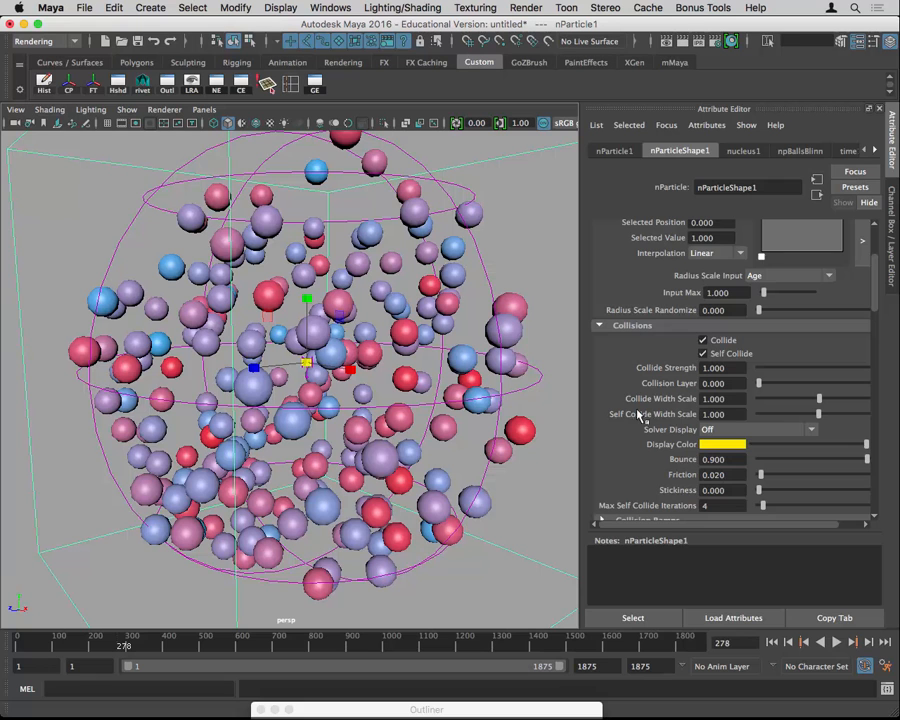
Set the nParticles' Collide Width Scale to 0.5 and replay the simulation from frame 1 to about frame 229.
click(737, 399)
text(0.5)
key(Return)
click(772, 642)
click(836, 642)
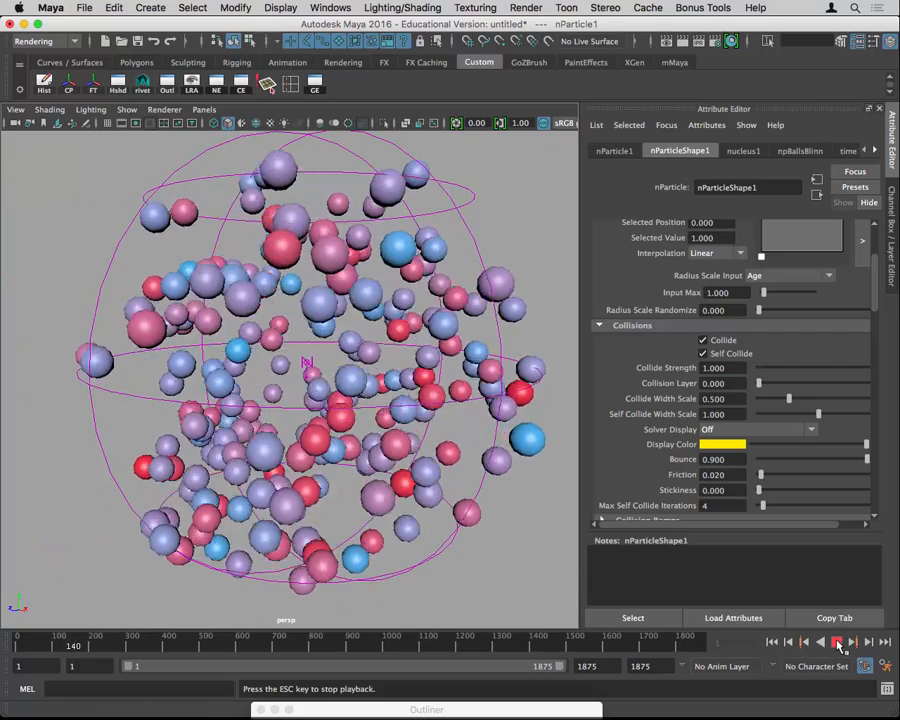
click(837, 643)
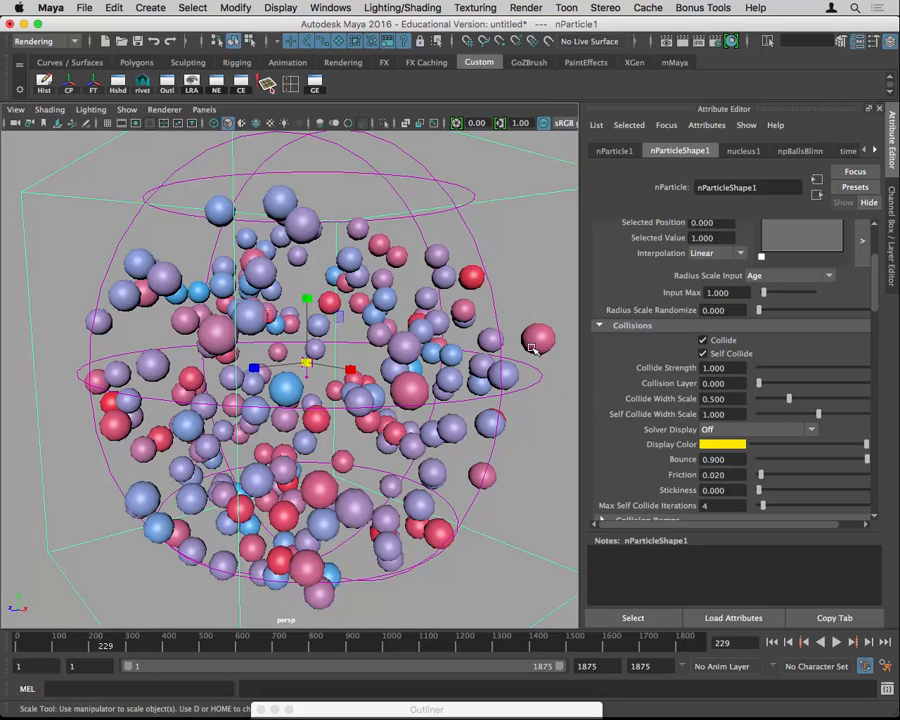
key(space)
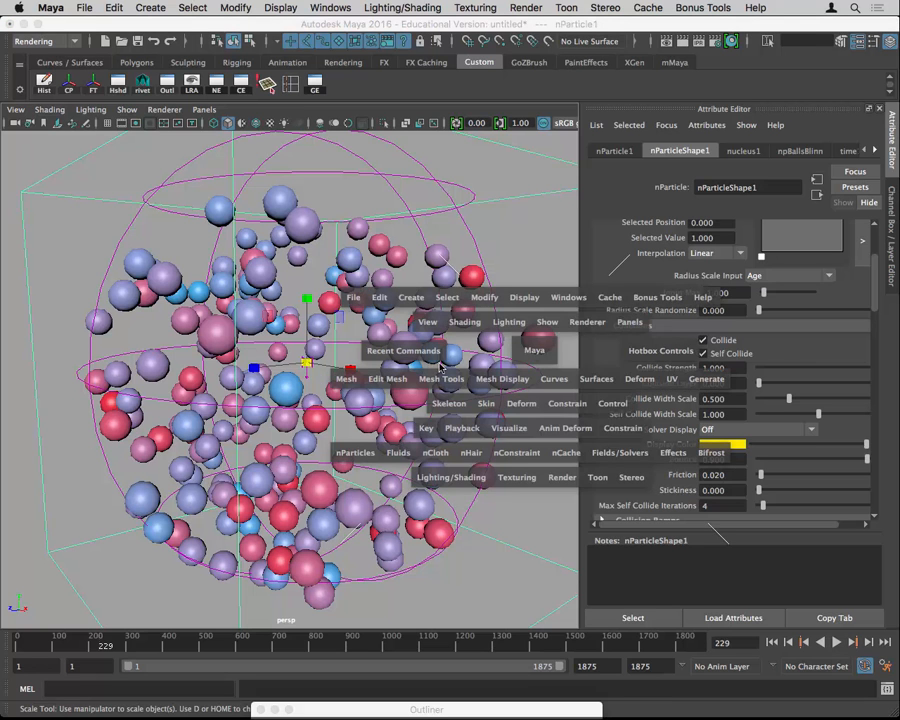
click(484, 297)
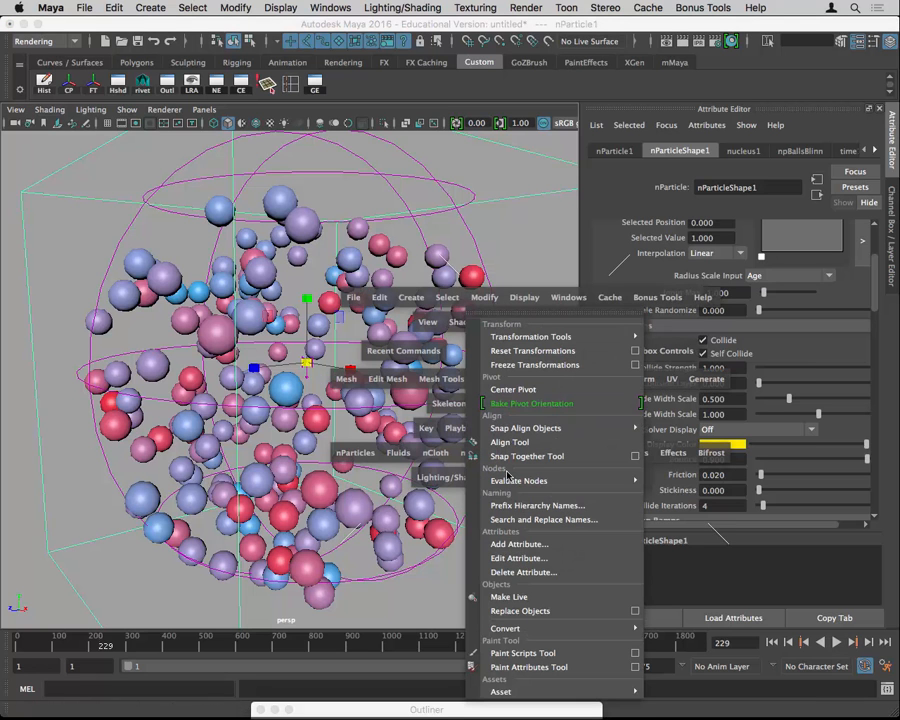
mouse_move(535, 630)
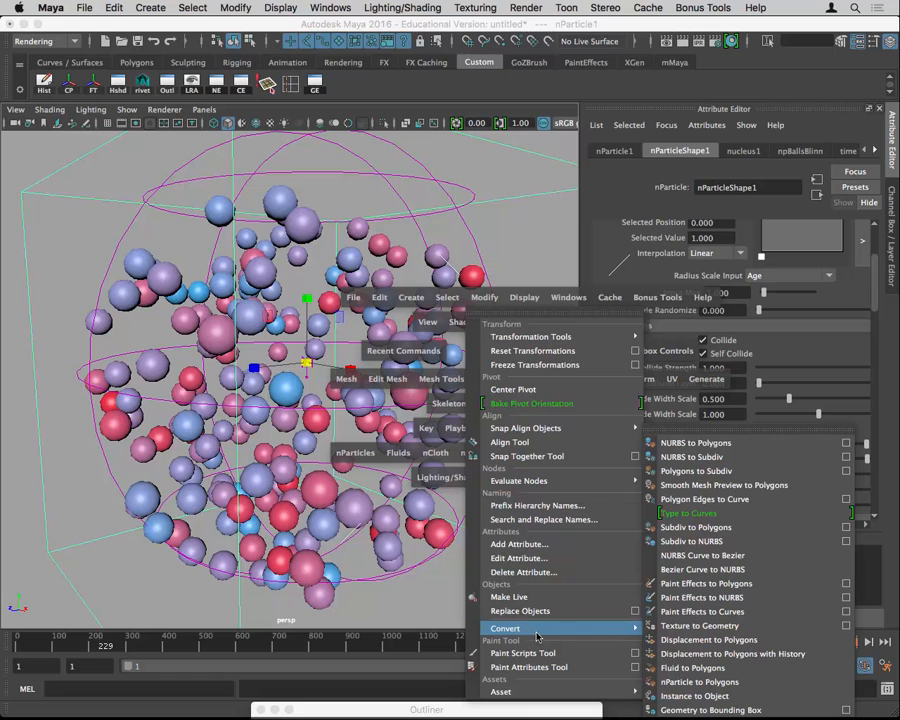
click(697, 683)
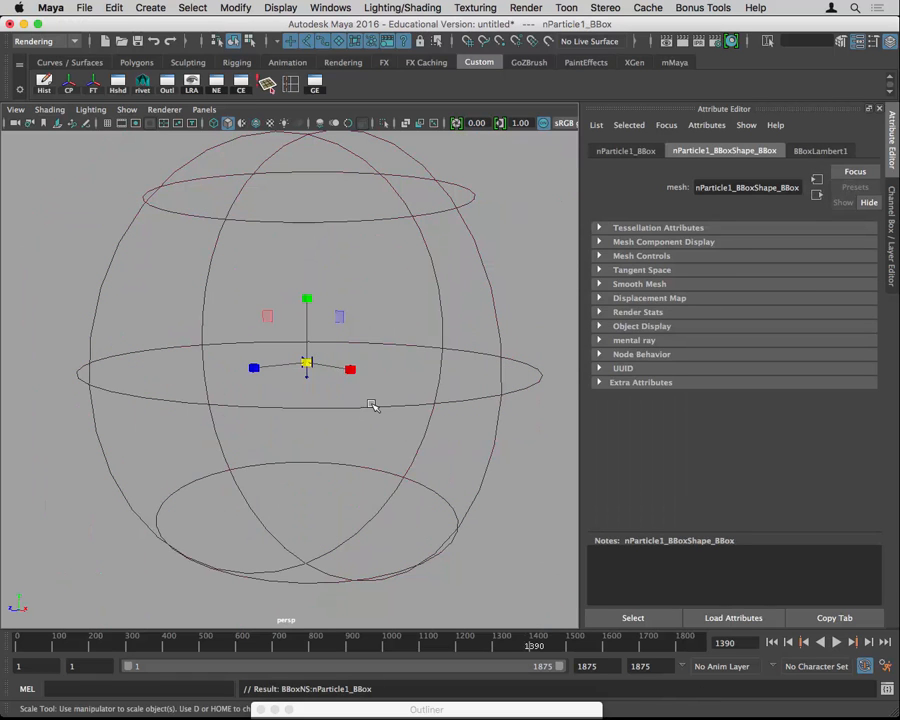
key(ctrl+z)
key(ctrl+z)
key(ctrl+z)
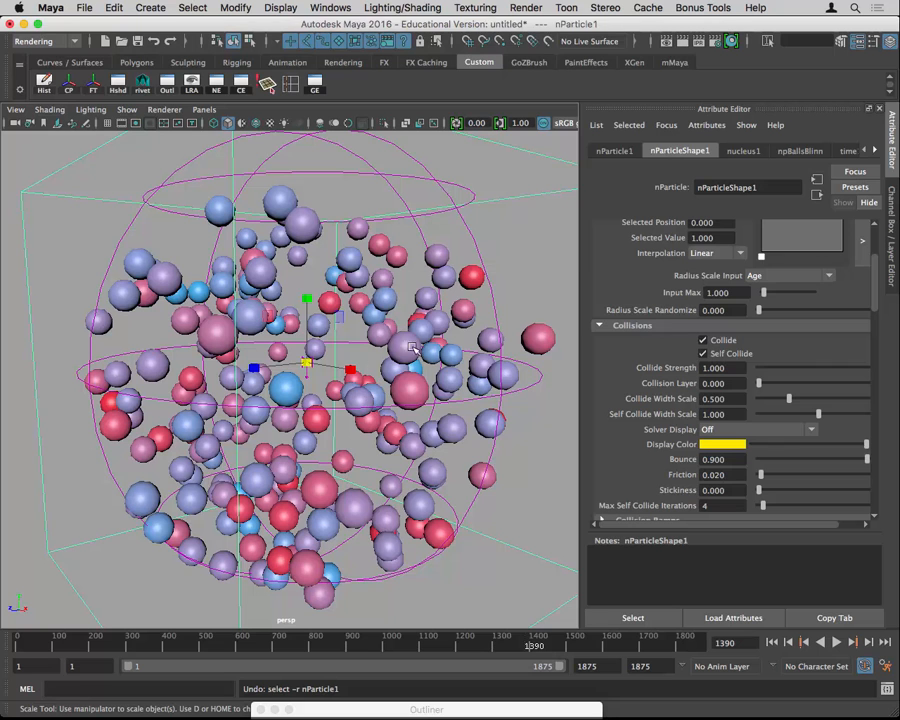
Convert the selected nParticles to a polygon mesh with nParticle to Polygons.
key(space)
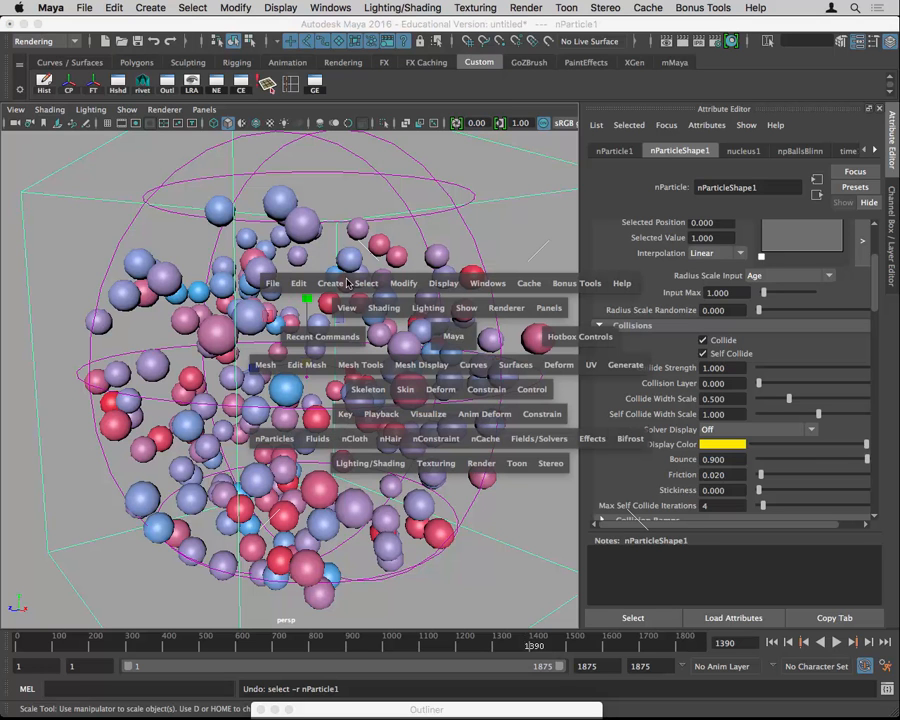
click(403, 283)
mouse_move(510, 613)
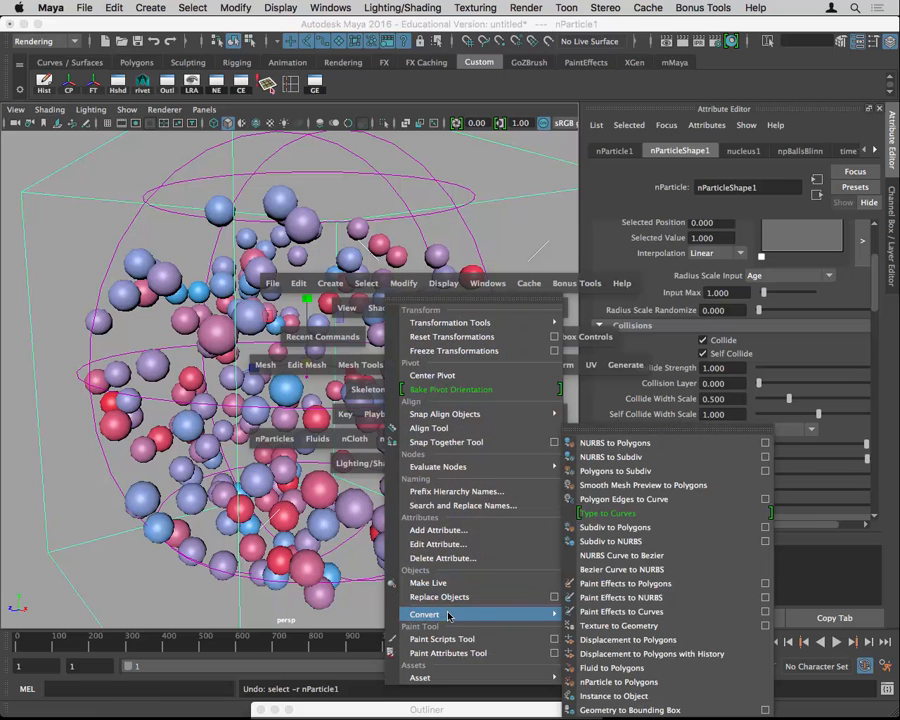
click(620, 681)
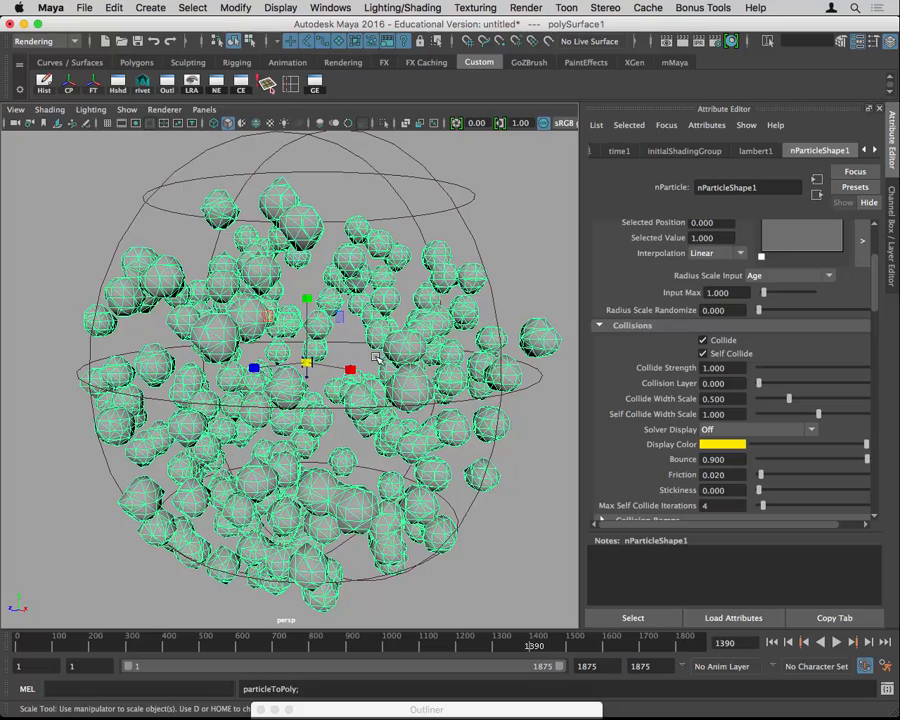
Raise the Blobby Radius Scale in nParticleShape1's Output Mesh settings to about 3.471.
scroll(670, 427, down, 6)
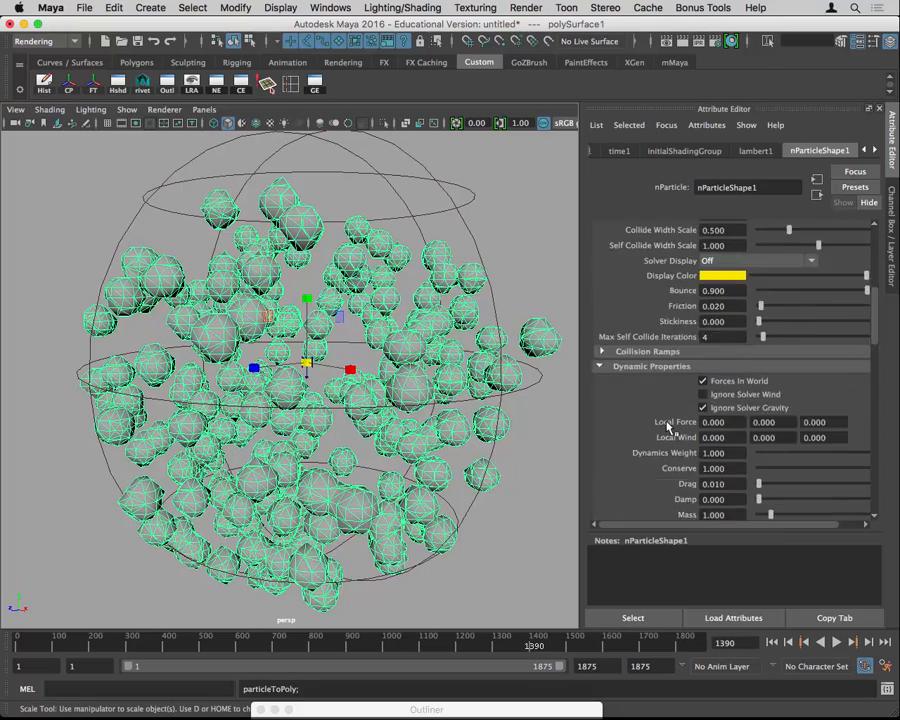
alt+drag(438, 311, 391, 299)
scroll(658, 430, down, 8)
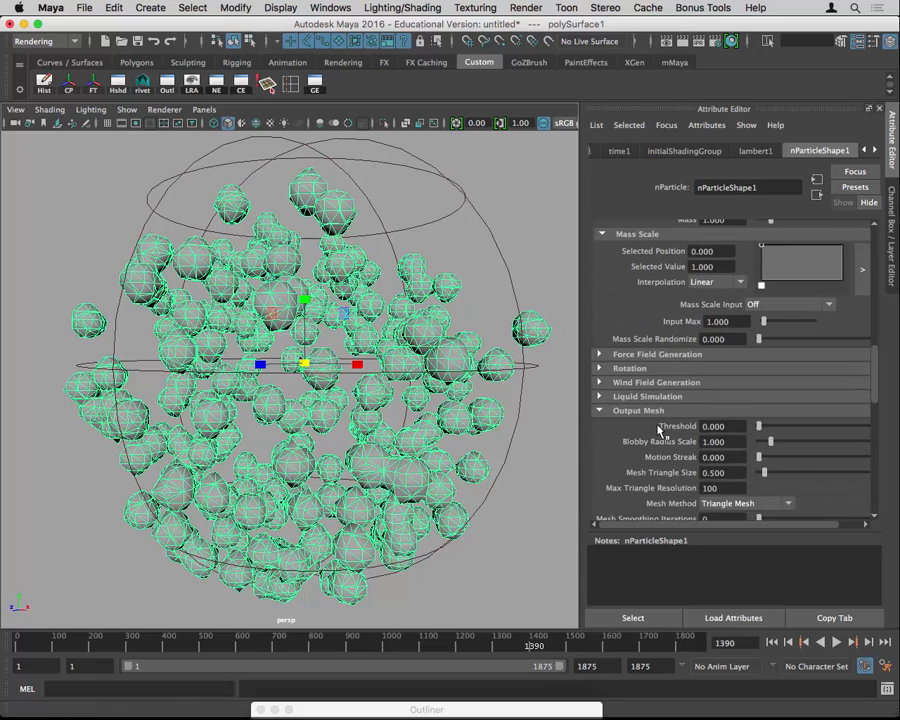
drag(760, 343, 800, 360)
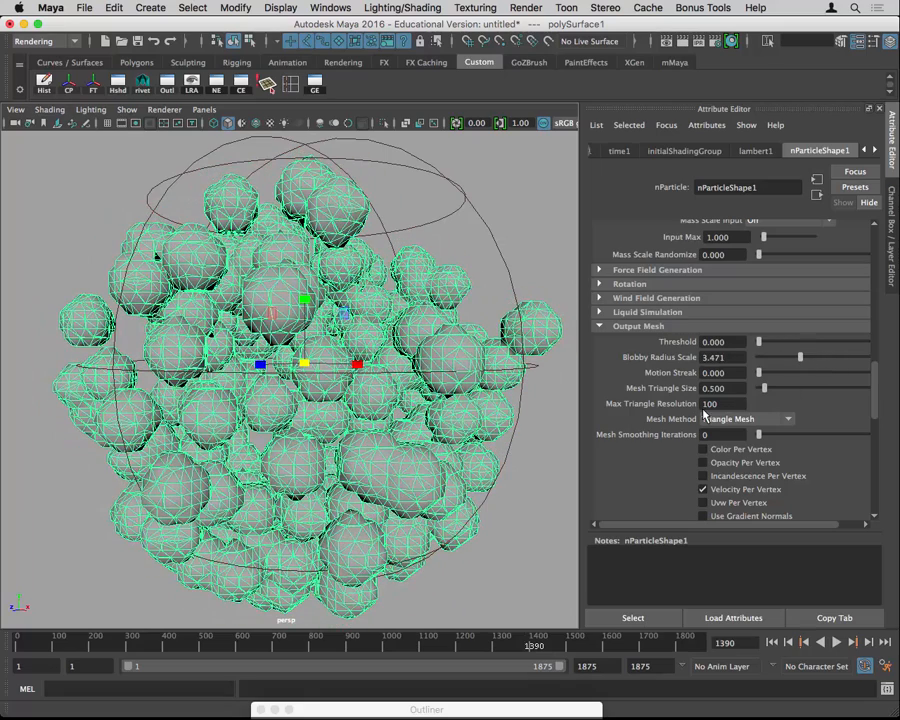
Switch the output mesh to Quad Mesh with a Mesh Triangle Size of about 1.235 and 9 Mesh Smoothing Iterations.
click(745, 419)
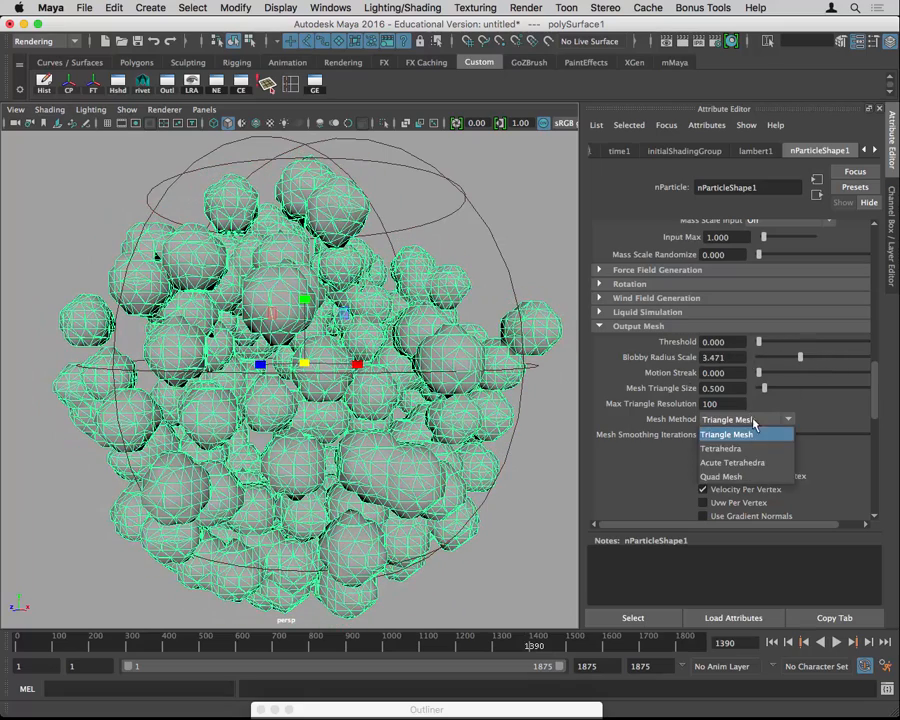
click(745, 476)
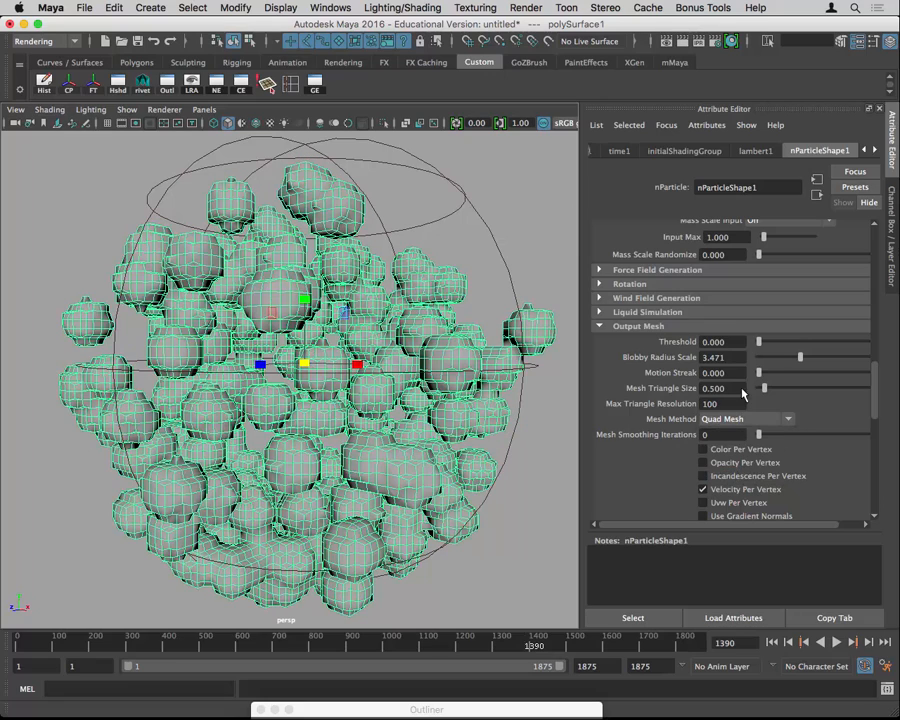
drag(771, 393, 866, 435)
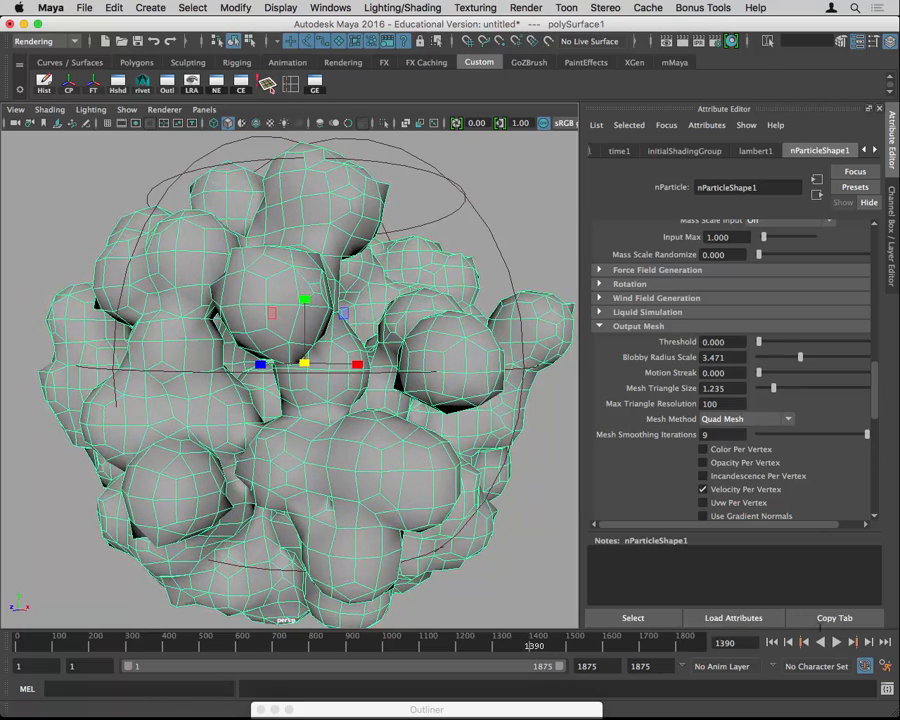
Replay the simulation from frame 1 to about frame 127 to check how the quad mesh deforms.
click(771, 642)
click(839, 643)
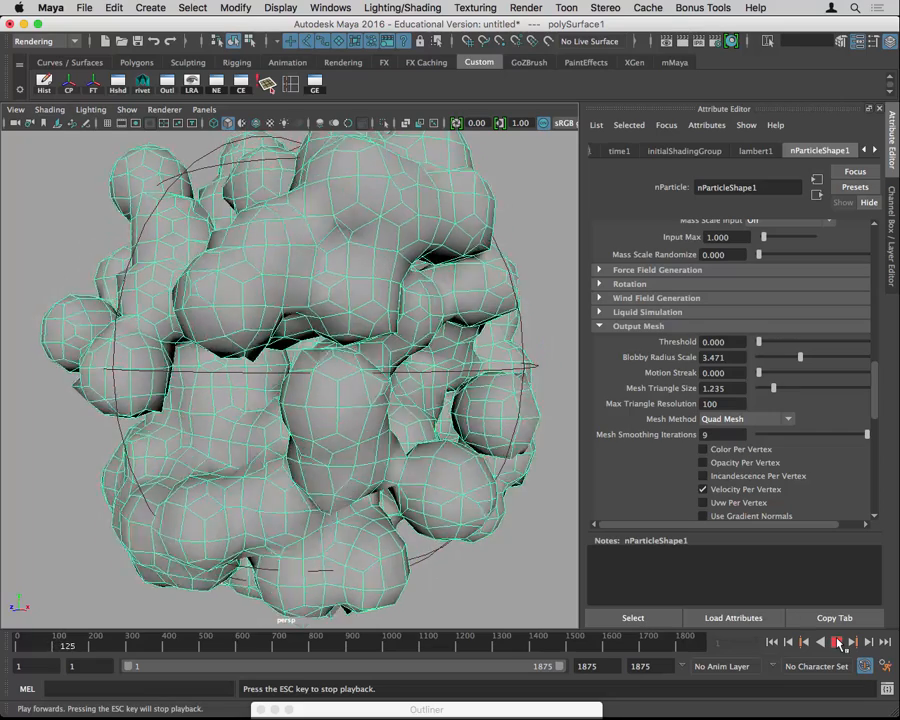
key(Escape)
key(r)
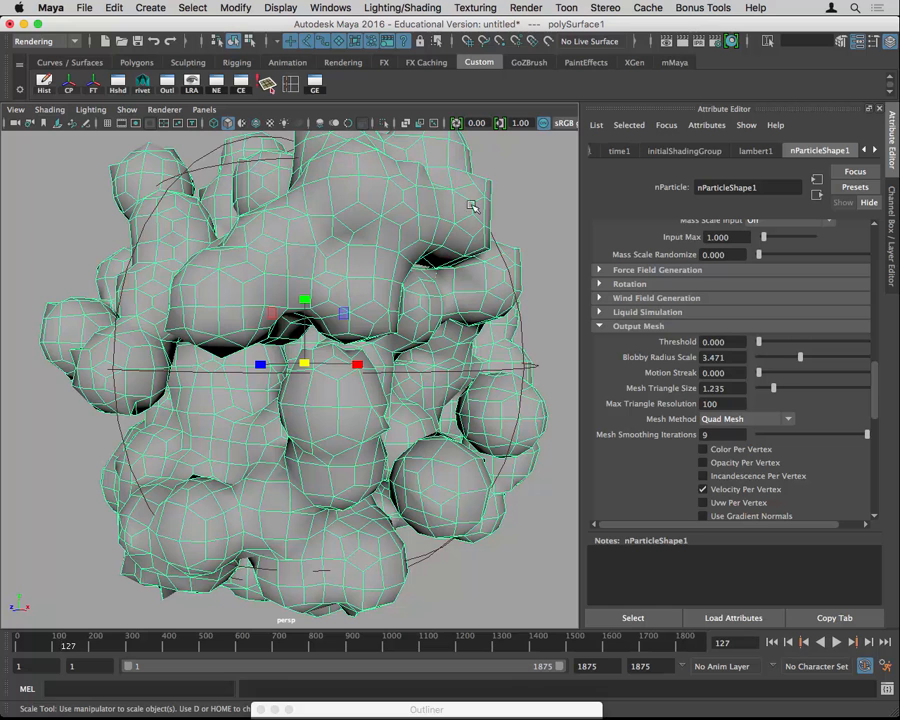
Display polySurface1 with smooth mesh preview and replay the simulation from frame 1 to about frame 99.
key(3)
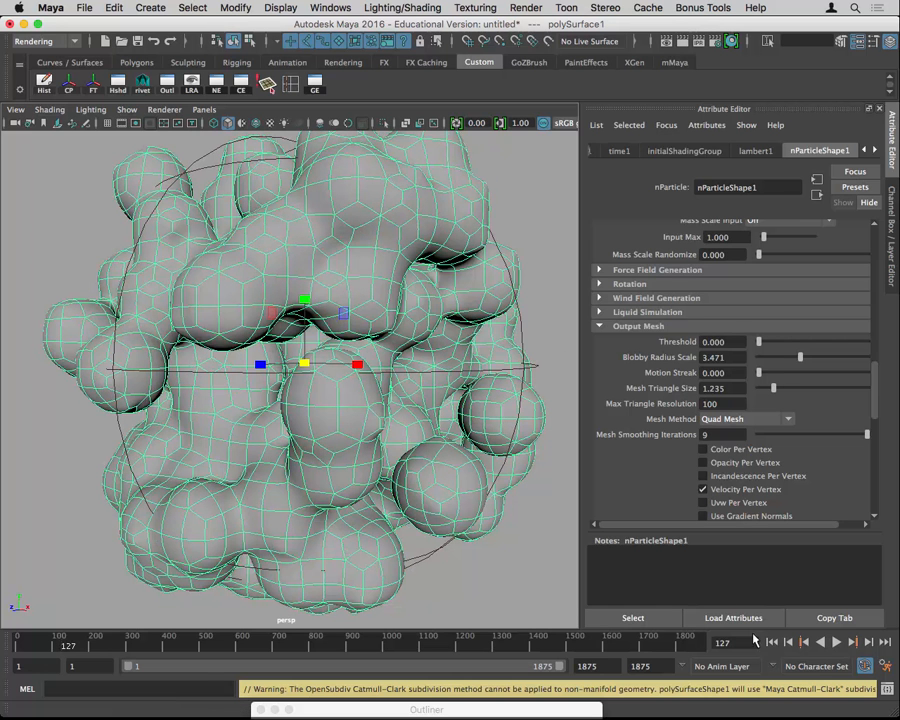
click(772, 642)
click(836, 642)
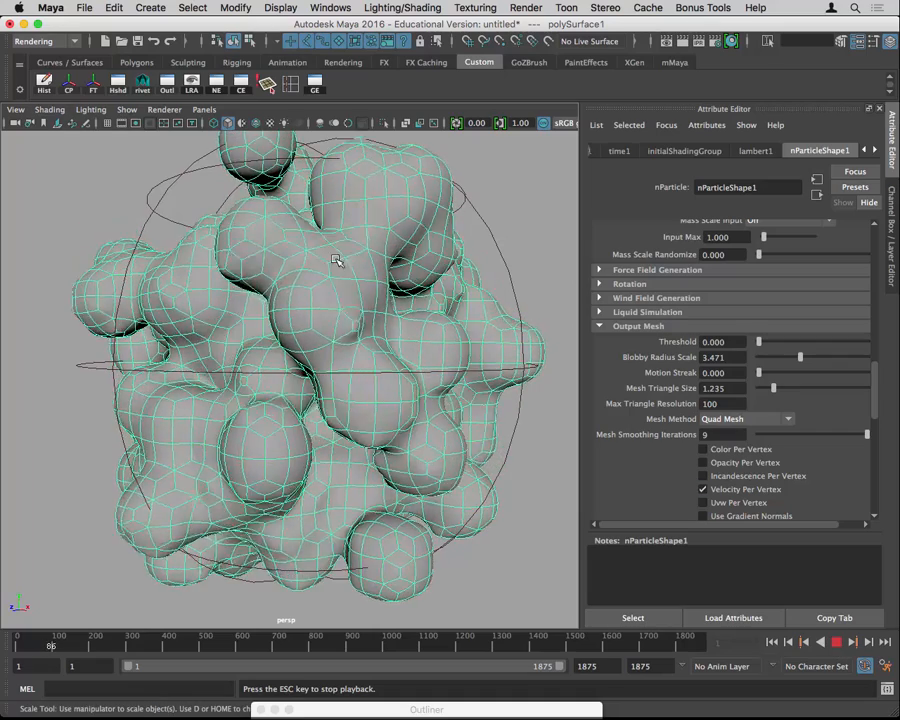
click(836, 641)
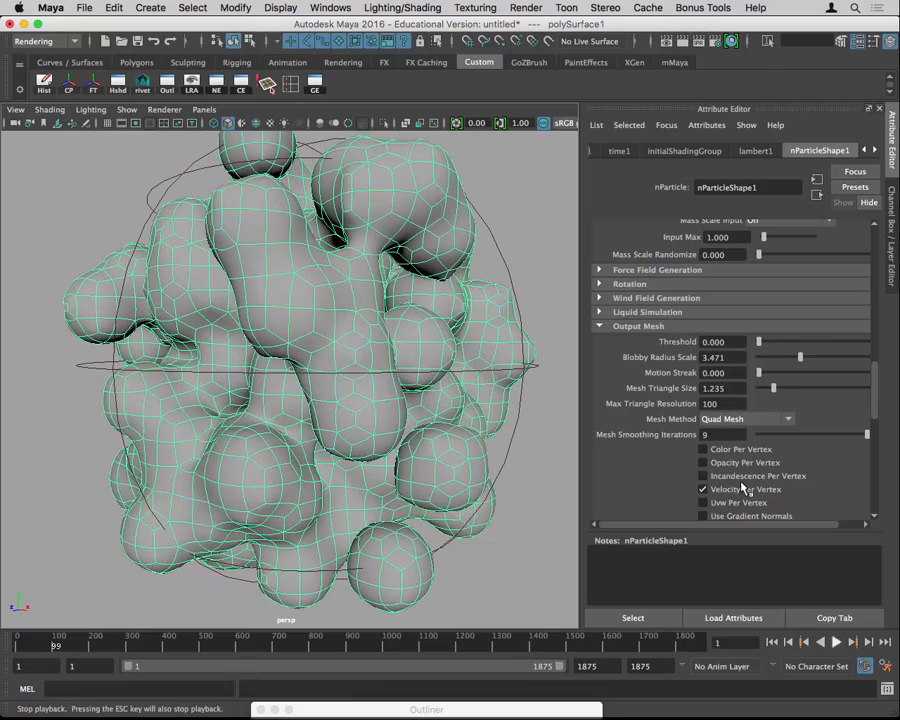
Reduce the output mesh's Blobby Radius Scale to 1 and replay the simulation from frame 1 to about frame 16.
drag(797, 359, 770, 358)
click(772, 642)
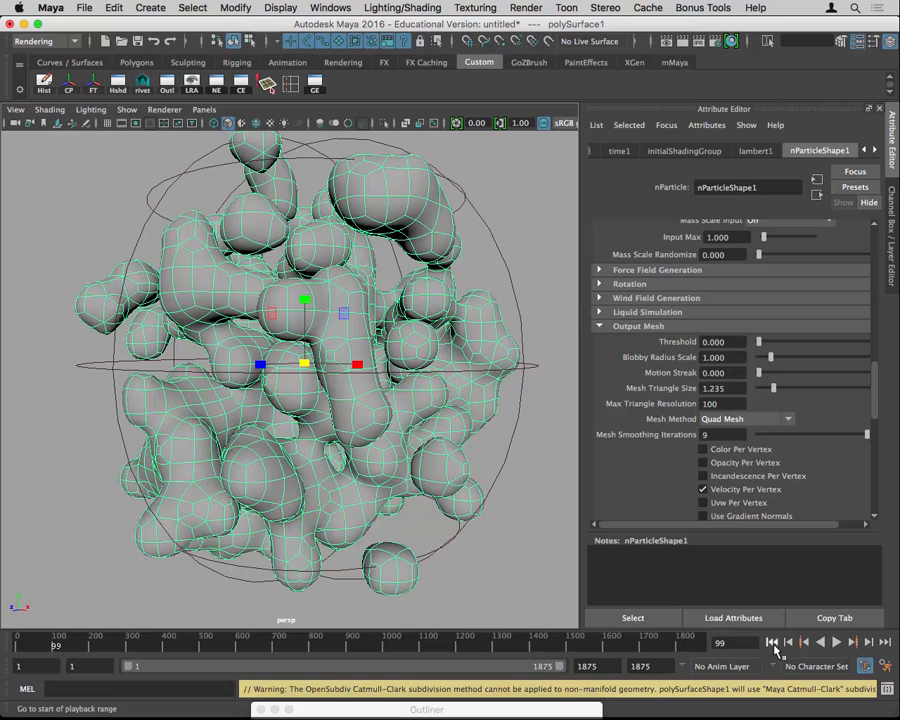
click(836, 642)
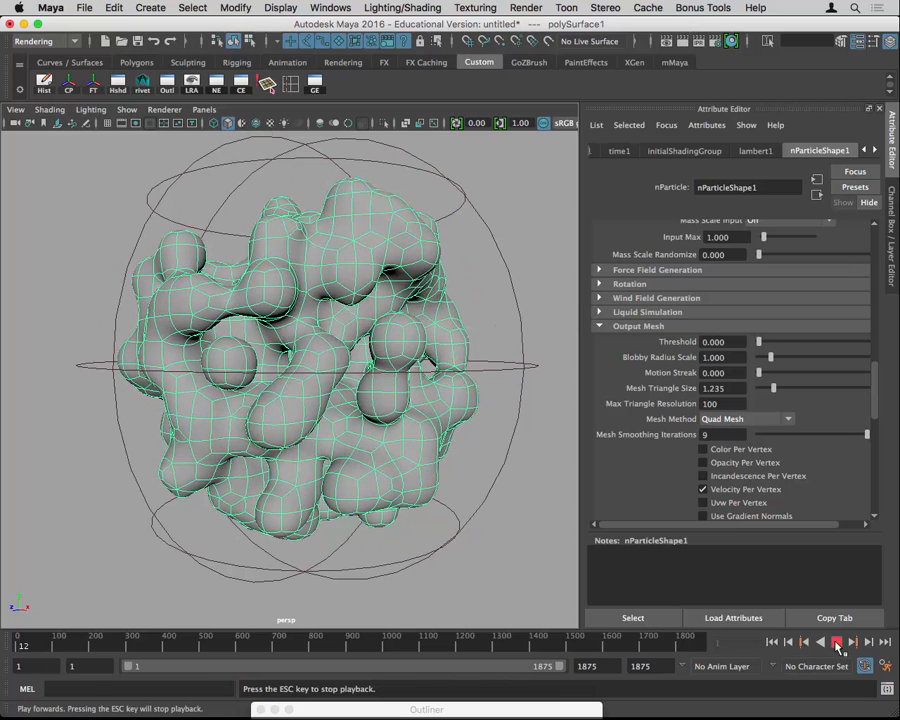
click(838, 648)
Set the turbulence field's Magnitude to 200 and replay the simulation from frame 1 to about frame 92.
drag(462, 476, 502, 502)
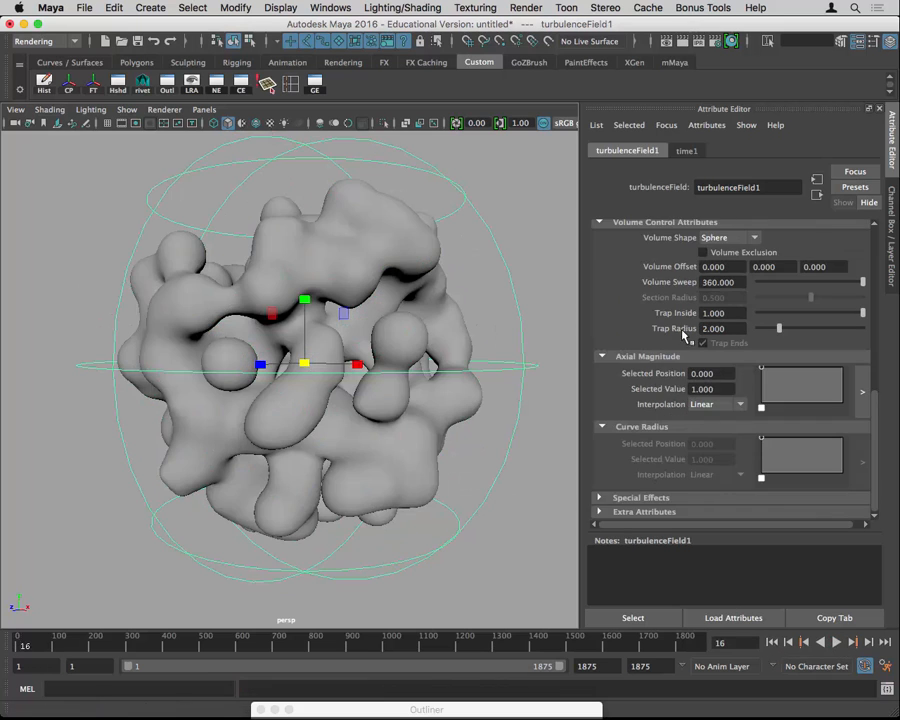
scroll(731, 363, up, 10)
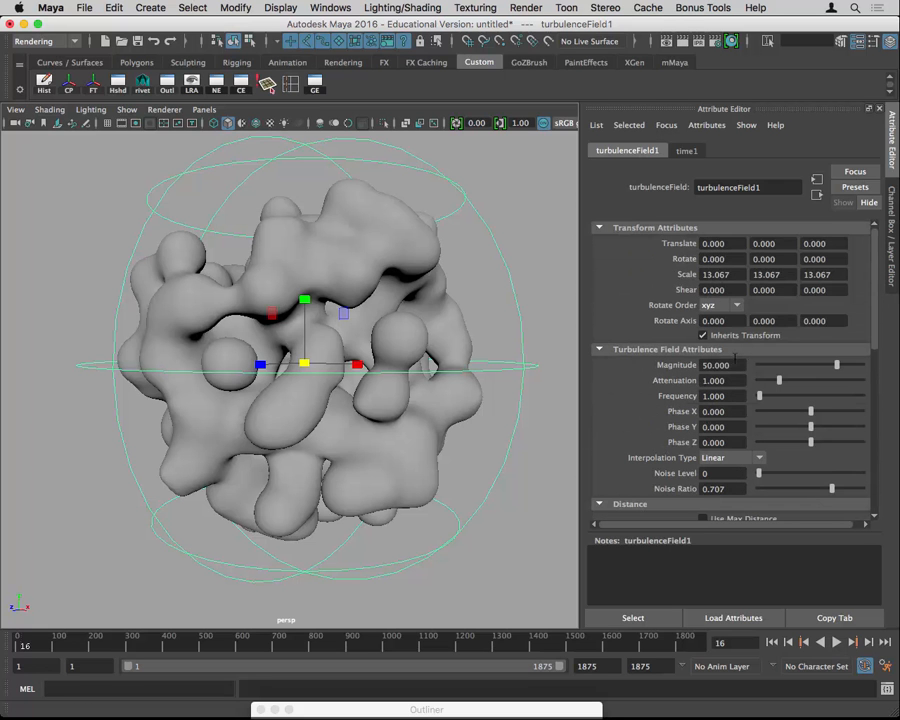
click(740, 367)
text(200)
key(Return)
click(773, 642)
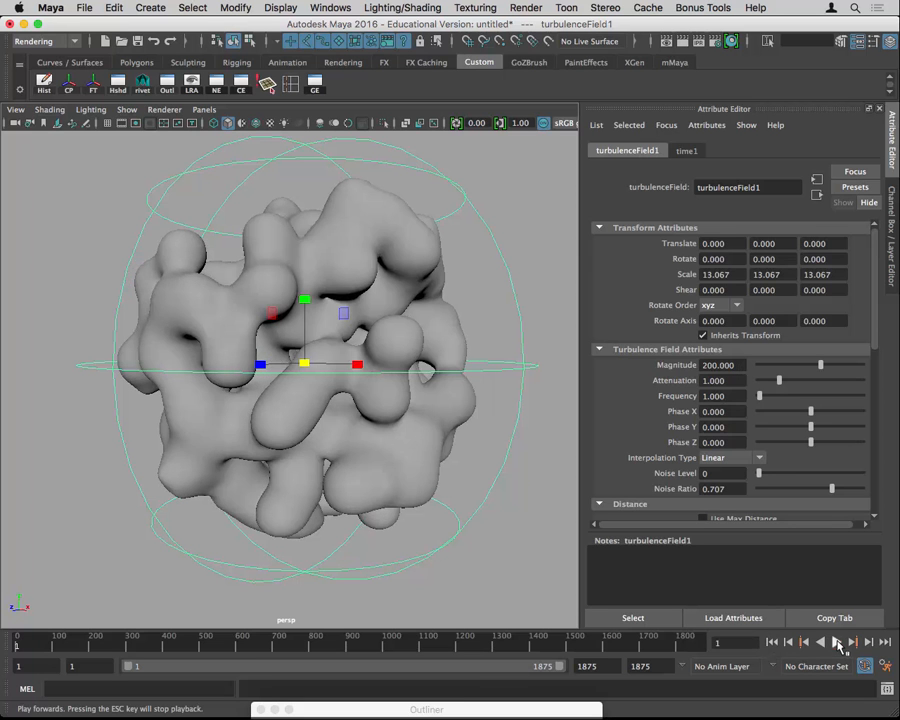
click(837, 642)
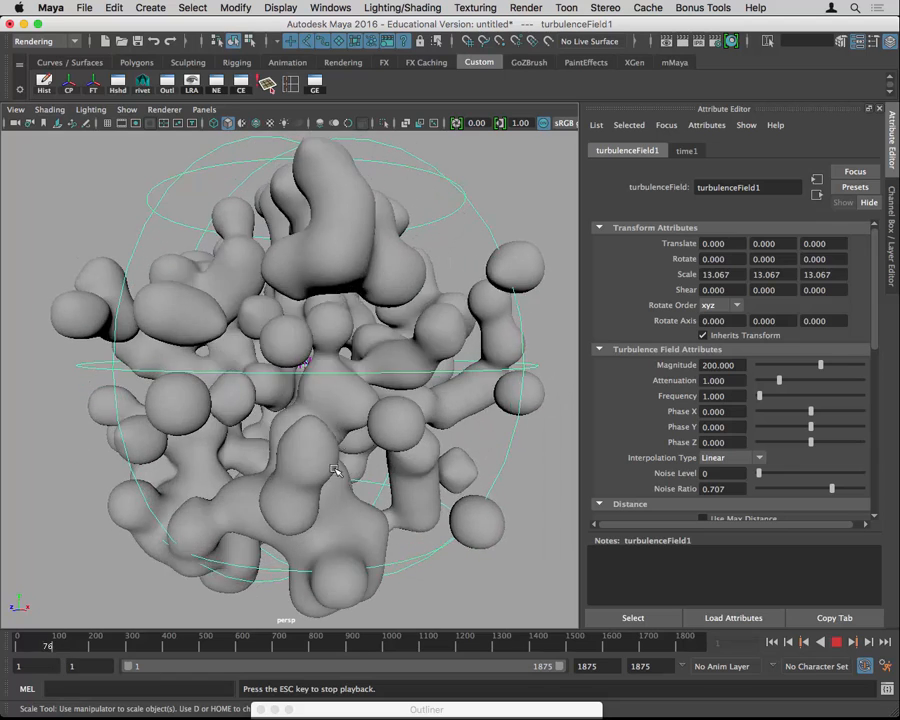
click(837, 642)
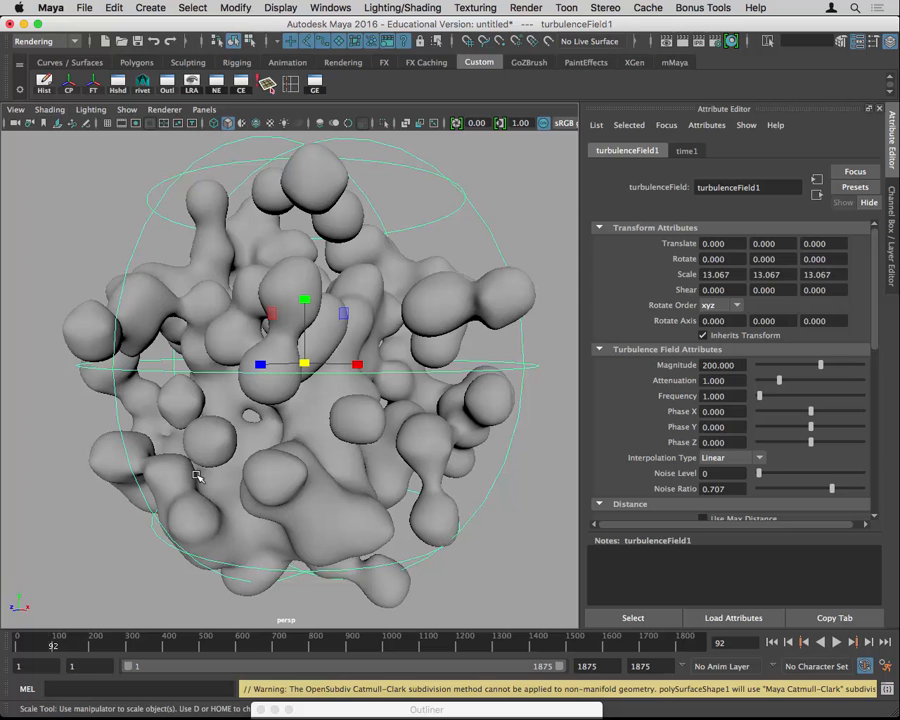
Delete the converted blobby mesh polySurface1 from the scene.
scroll(595, 287, down, 1)
click(516, 297)
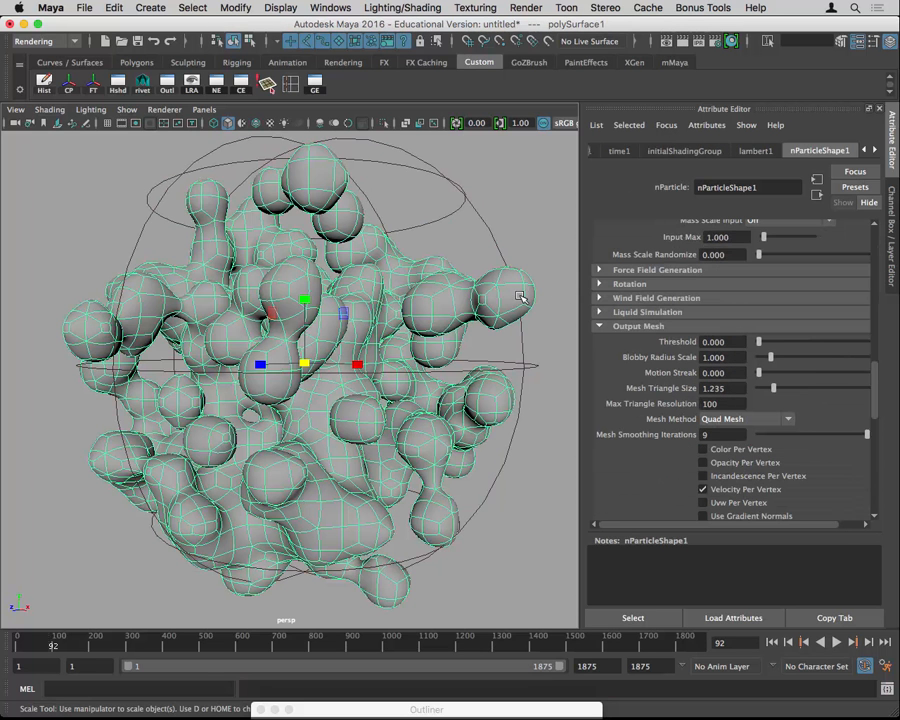
key(Delete)
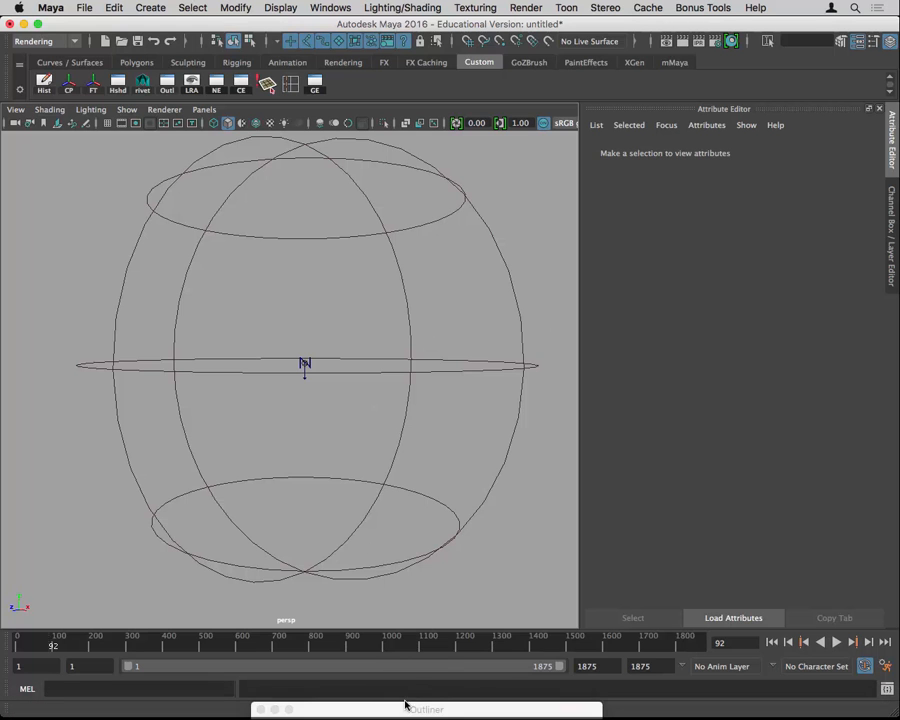
Turn off Intermediate Object in the Object Display settings of nParticleShape1 to bring the original particles back into view.
drag(405, 706, 302, 42)
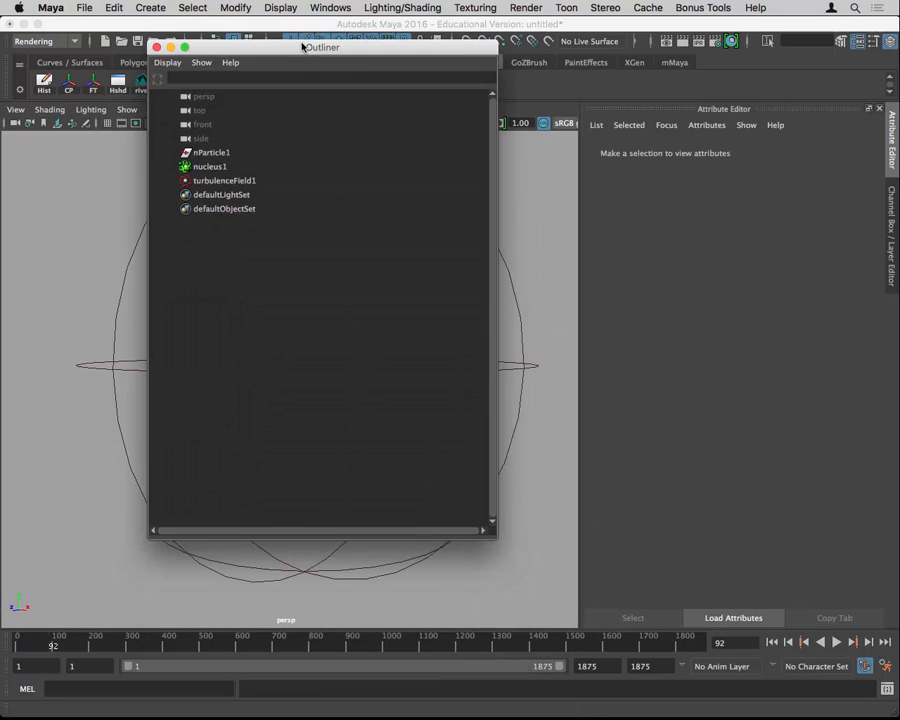
click(222, 154)
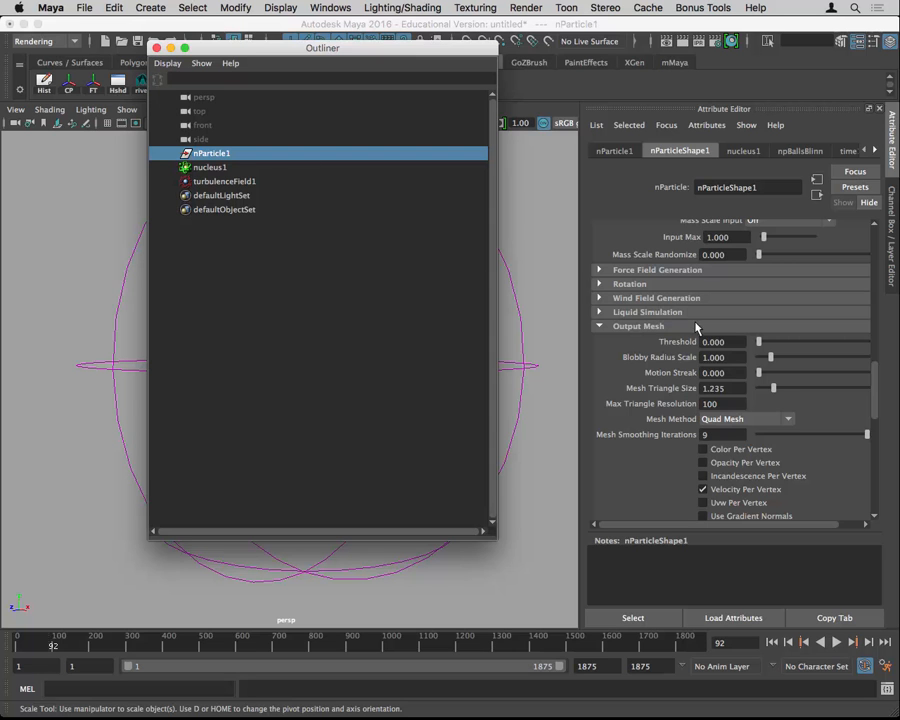
scroll(775, 372, down, 5)
scroll(775, 372, down, 5)
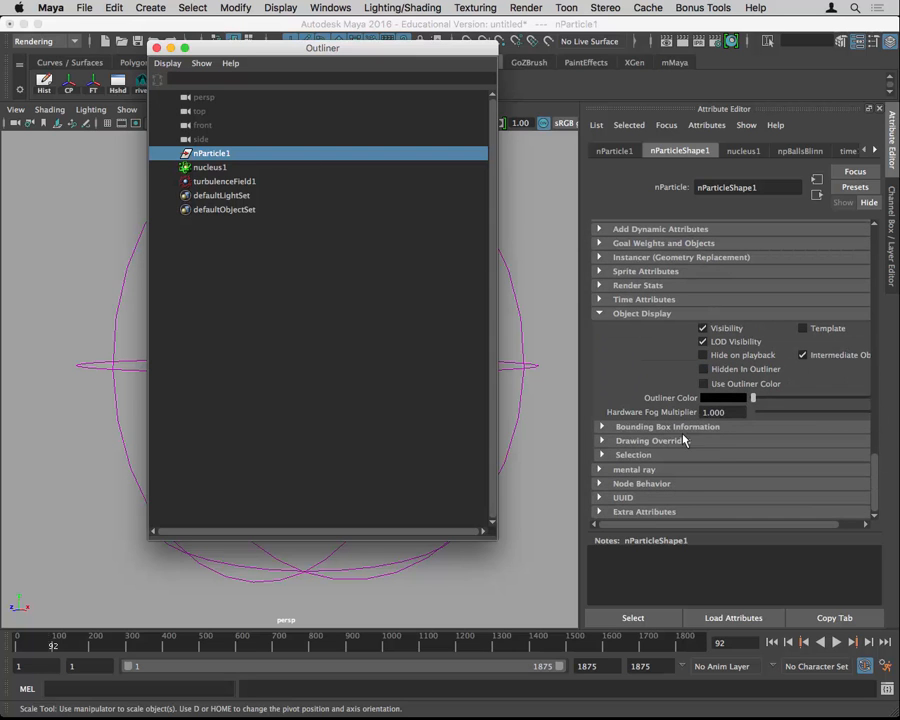
click(802, 355)
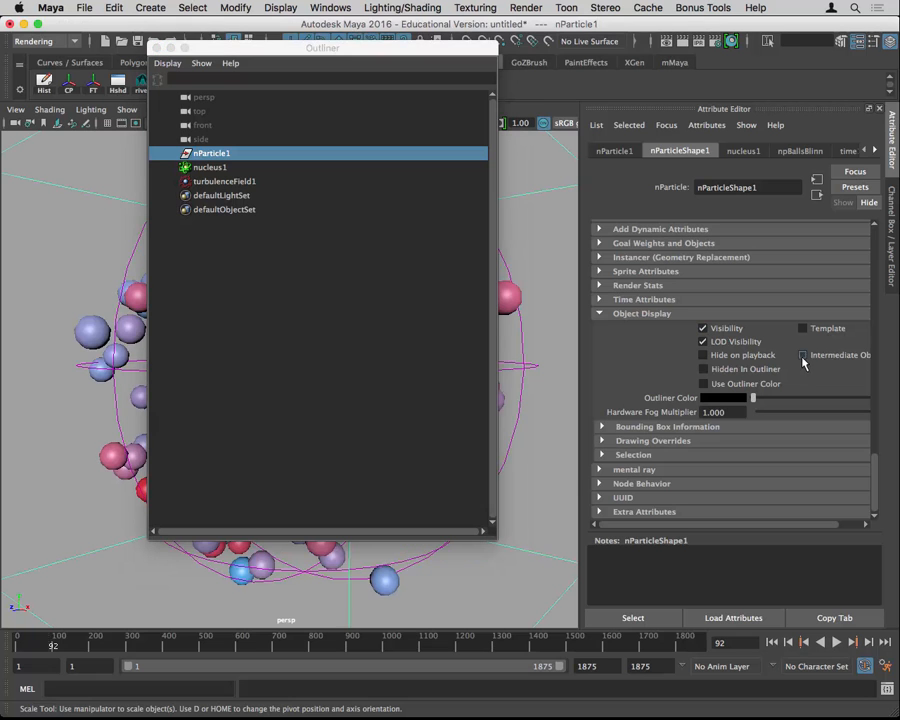
click(184, 153)
drag(281, 50, 458, 608)
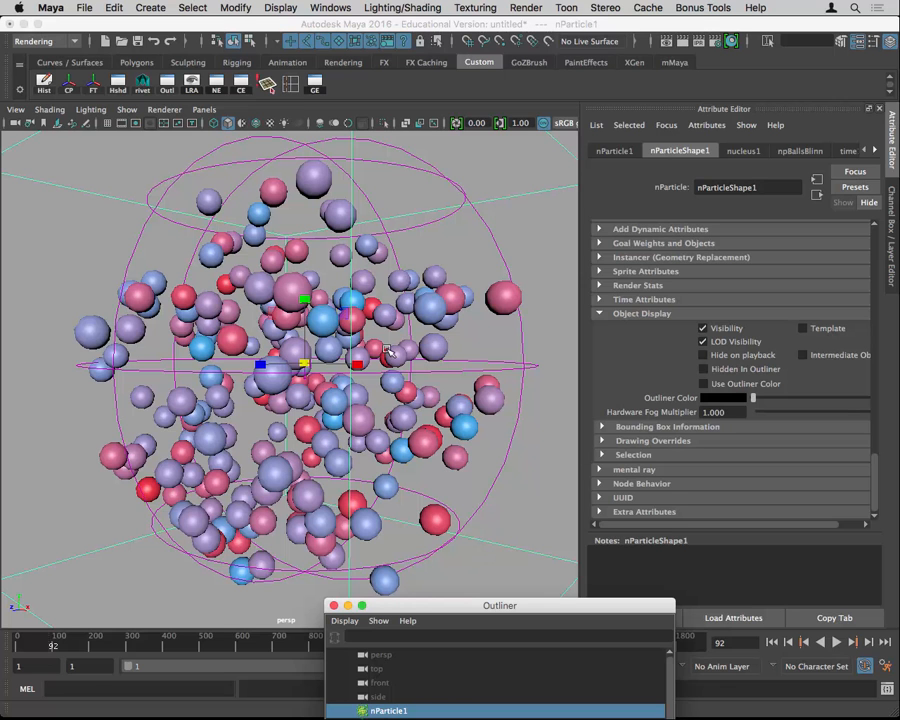
Try the Spheres Particle Render Type on nParticleShape1, then return it to Blobby Surface (s/w).
scroll(742, 430, up, 5)
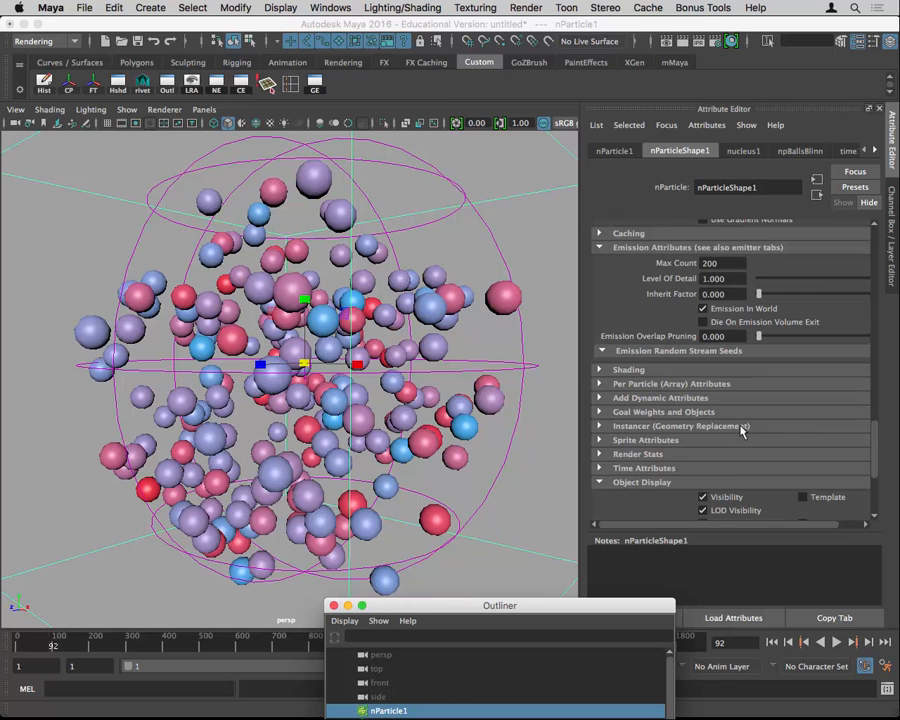
click(618, 371)
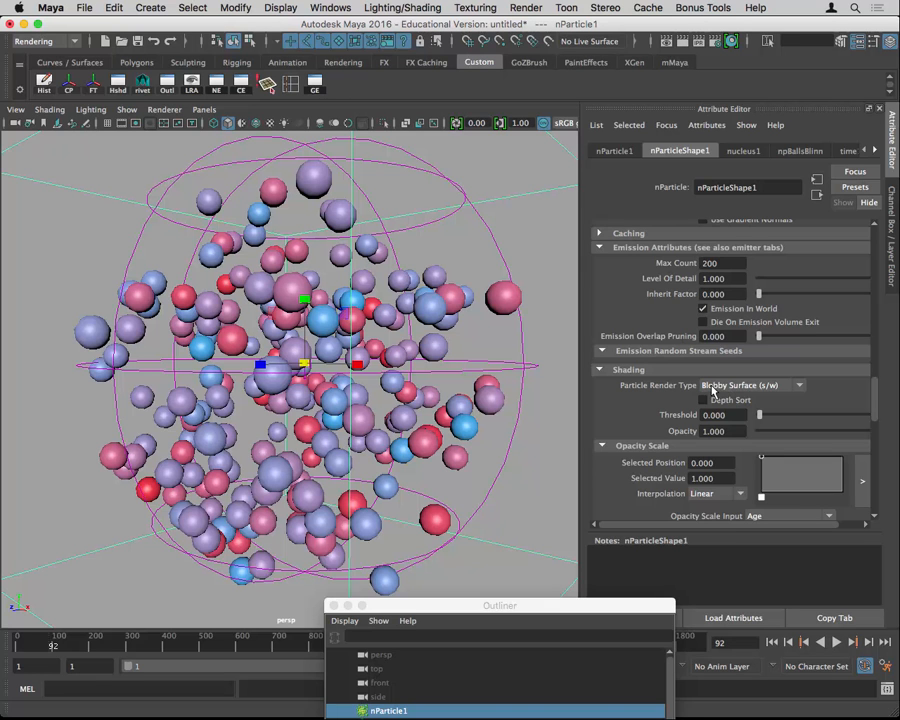
click(766, 387)
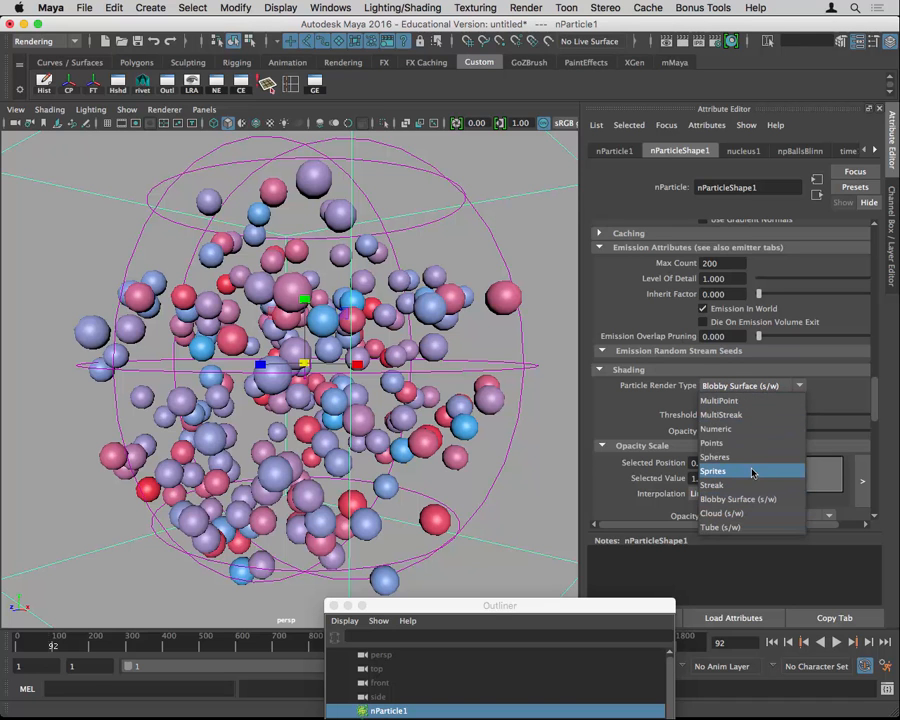
click(752, 457)
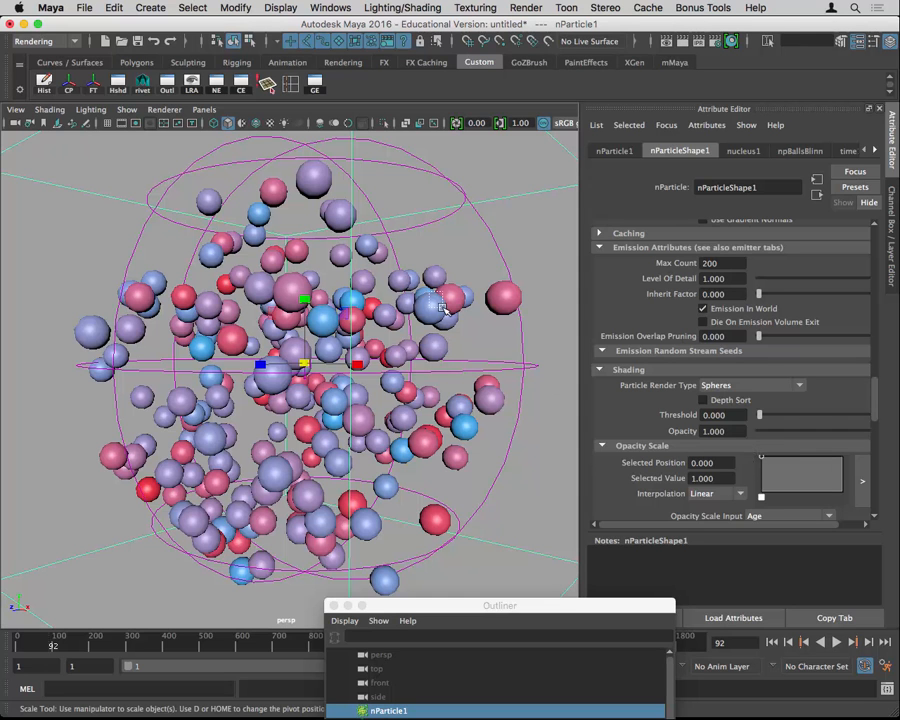
click(752, 386)
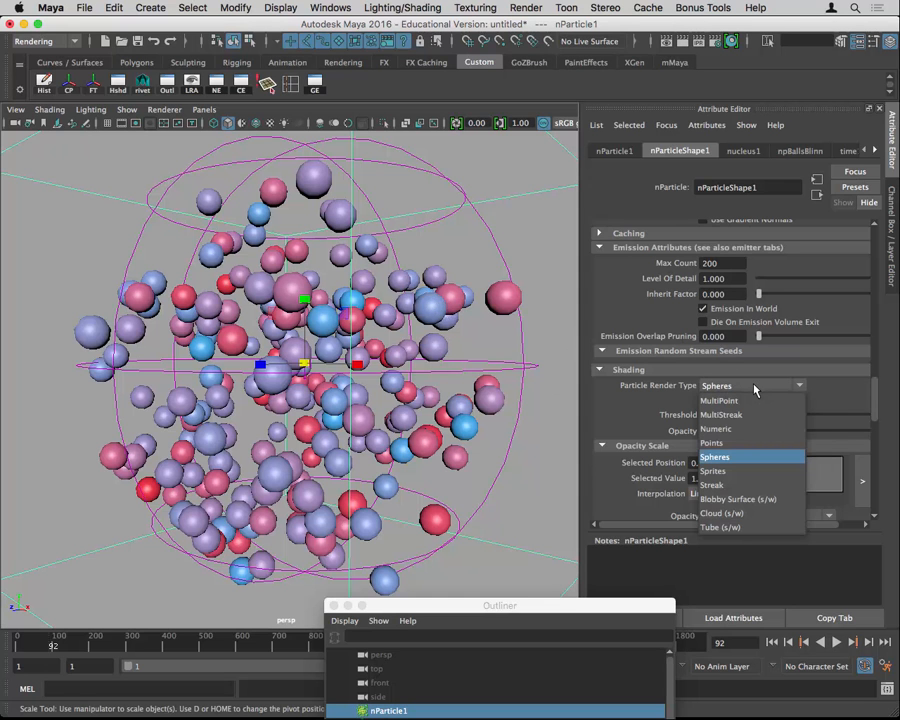
click(748, 499)
Try the Numeric Particle Render Type to display particle IDs, then restore Blobby Surface (s/w).
drag(872, 415, 884, 447)
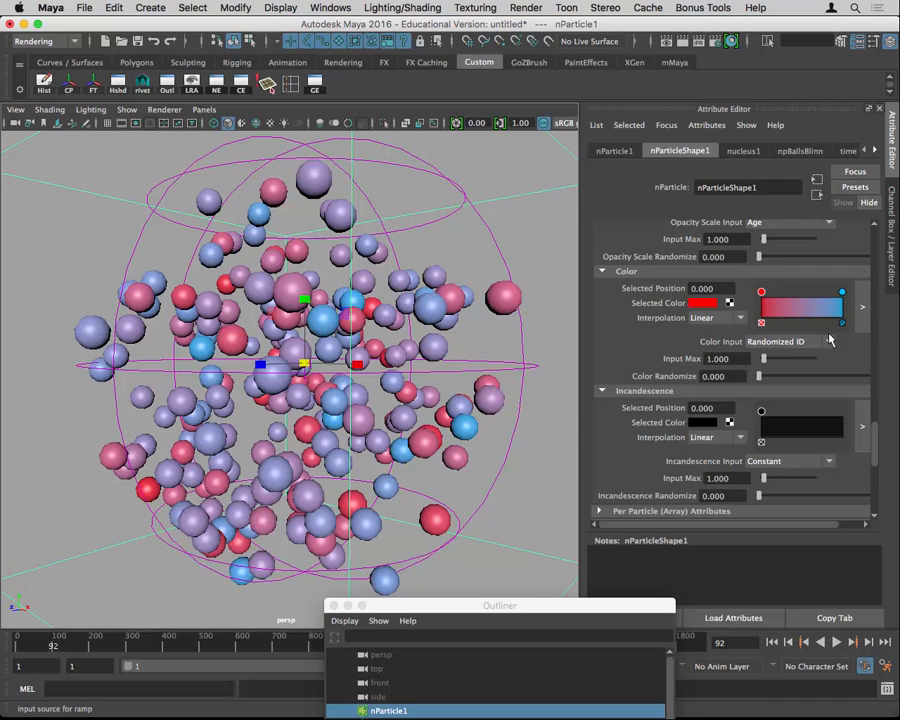
scroll(878, 427, up, 2)
drag(878, 427, 878, 396)
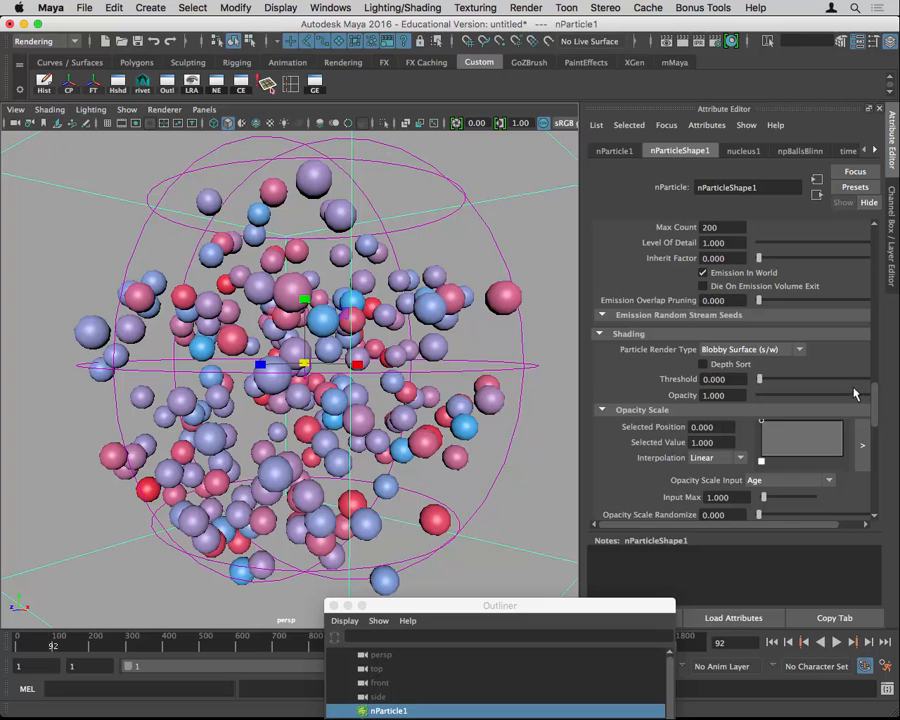
click(770, 350)
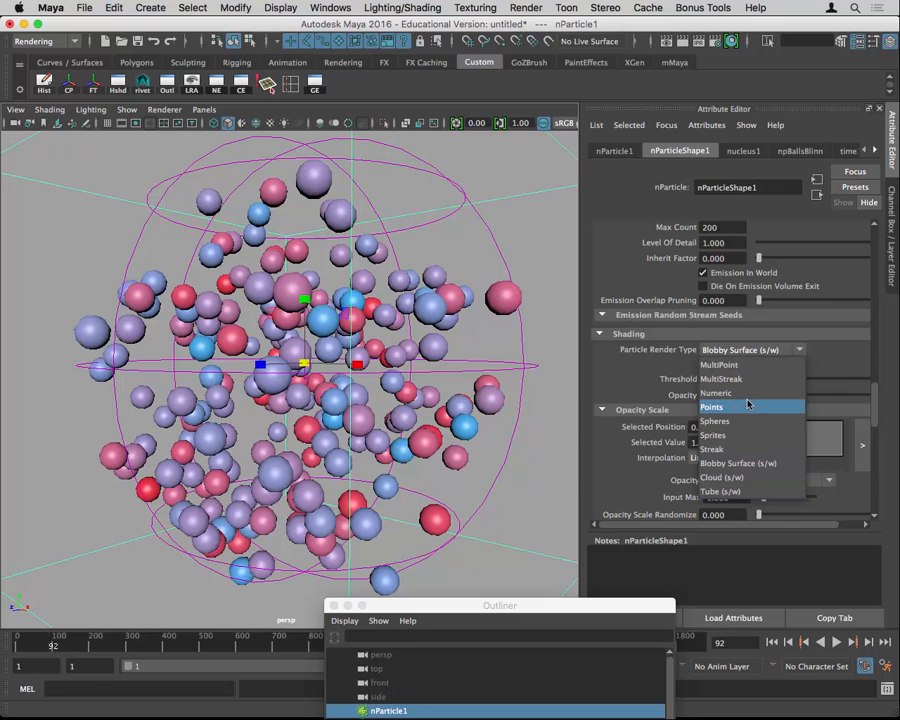
click(704, 393)
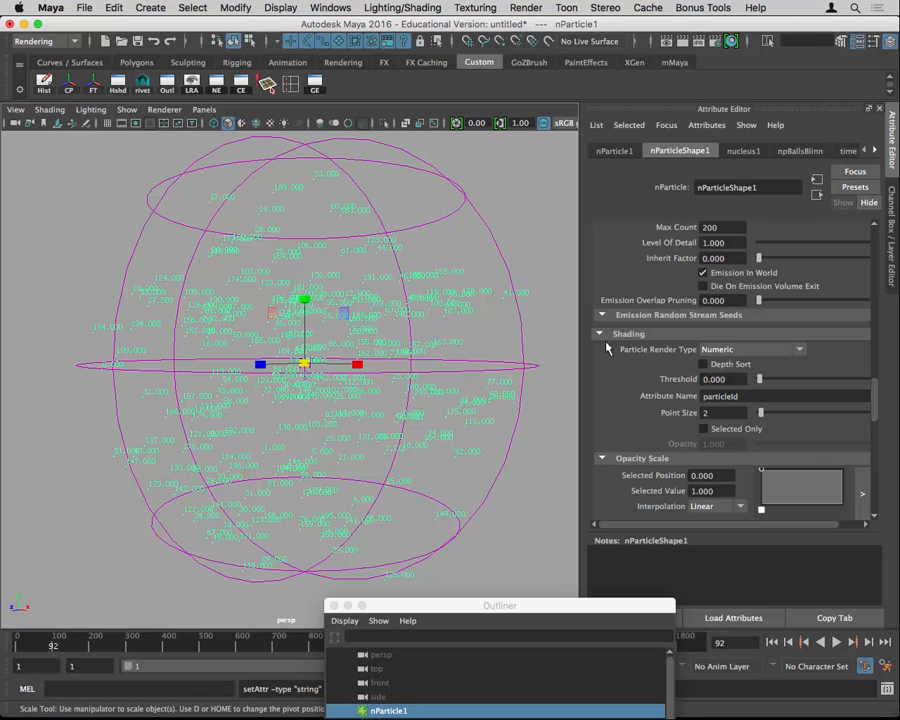
mouse_move(876, 402)
mouse_down()
mouse_move(878, 428)
mouse_move(874, 398)
mouse_up()
click(750, 334)
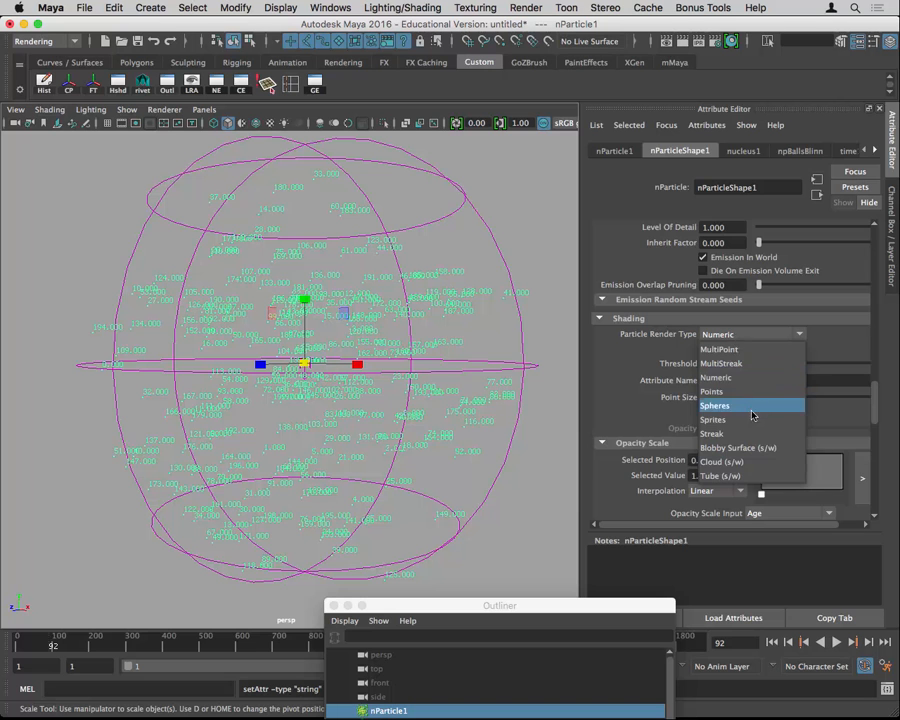
click(763, 446)
Add a pure green key at position 0.443 between the red and blue ends of the particles' Color ramp.
scroll(877, 414, down, 10)
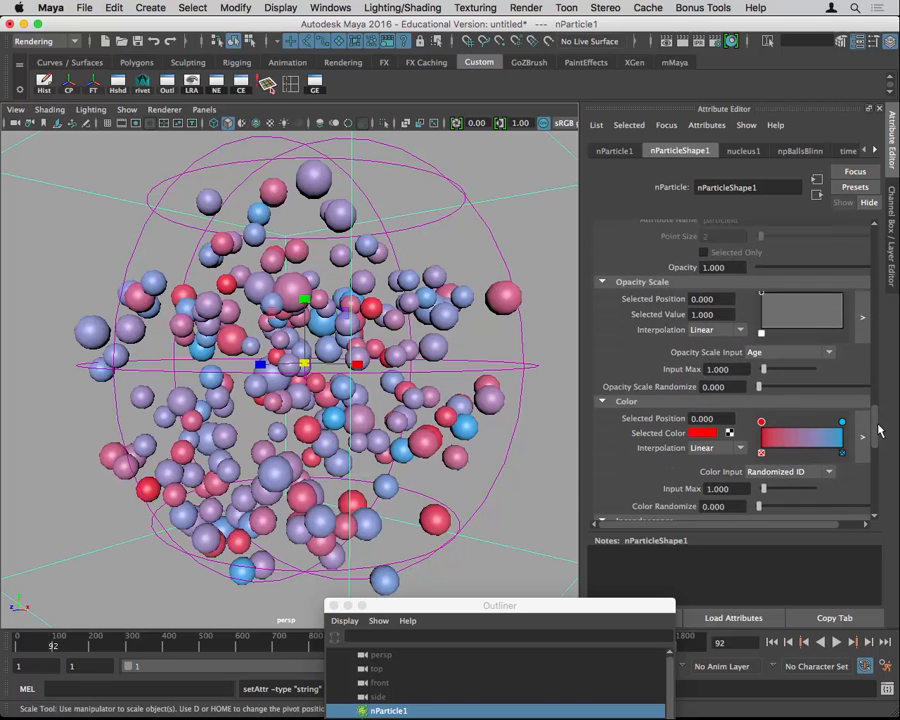
click(797, 372)
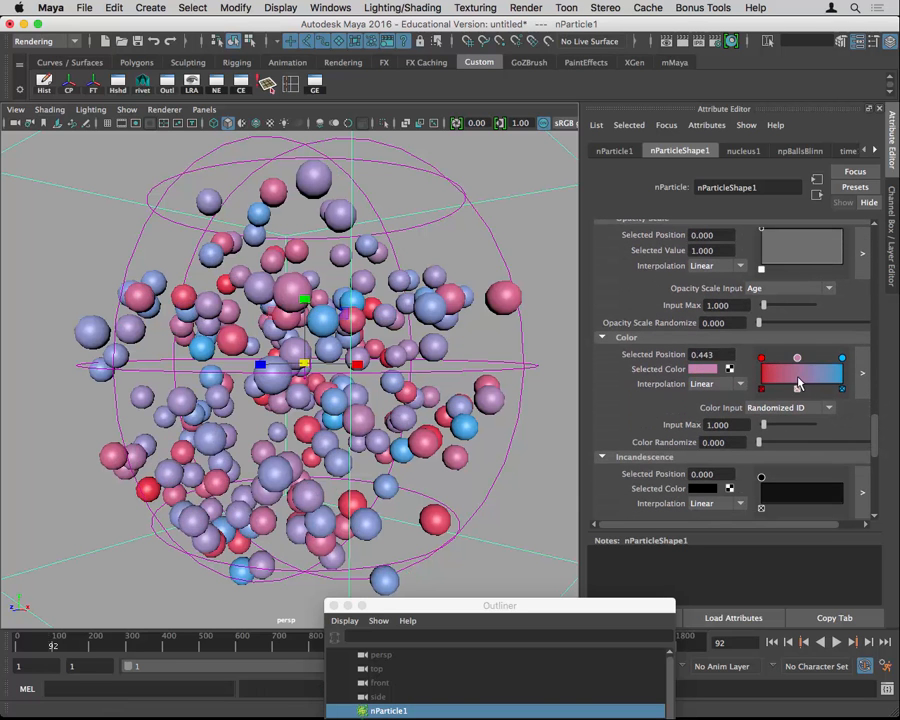
click(703, 369)
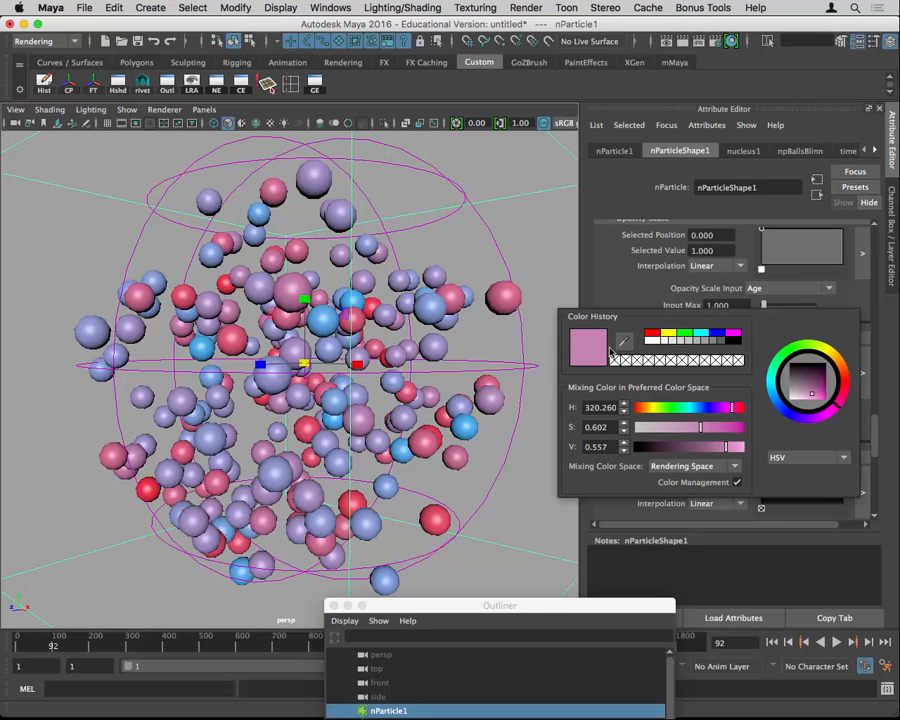
click(682, 335)
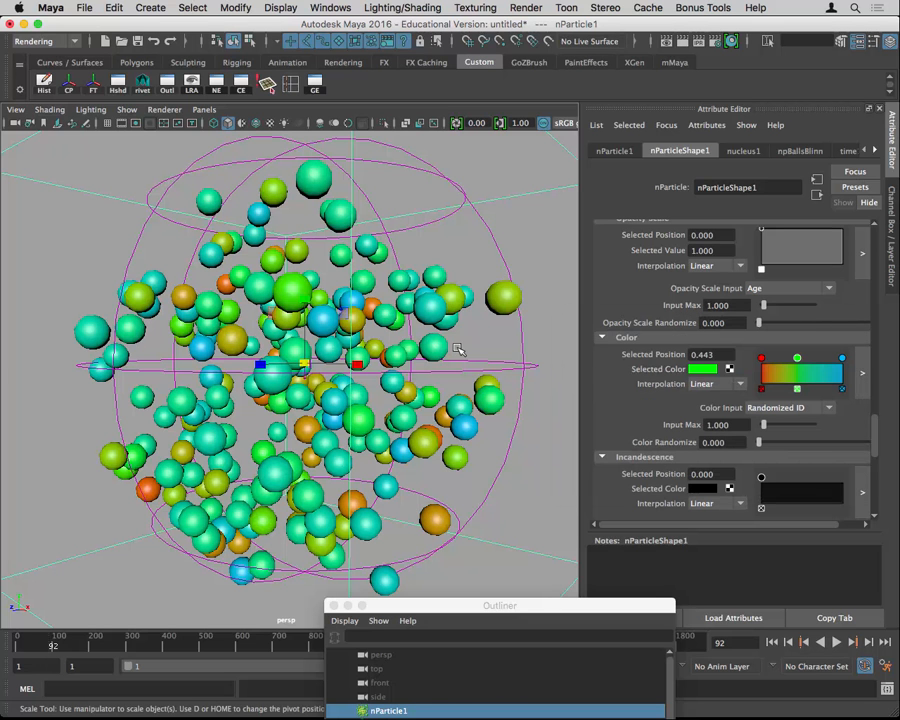
Set the particles' Color Input to Age and replay the simulation from frame 1 to about frame 365.
click(800, 409)
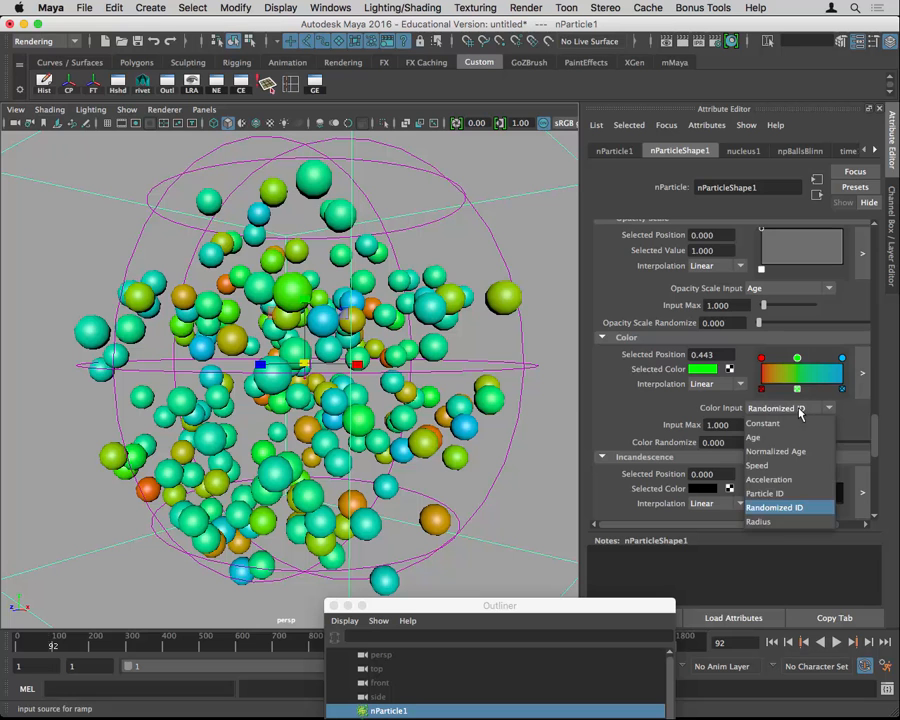
click(799, 437)
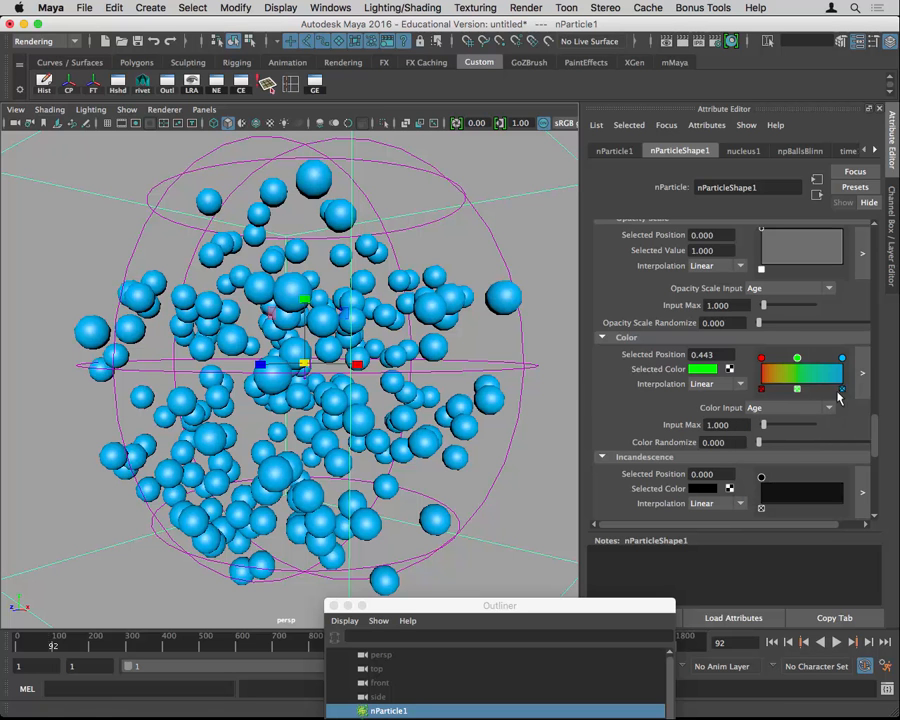
click(778, 644)
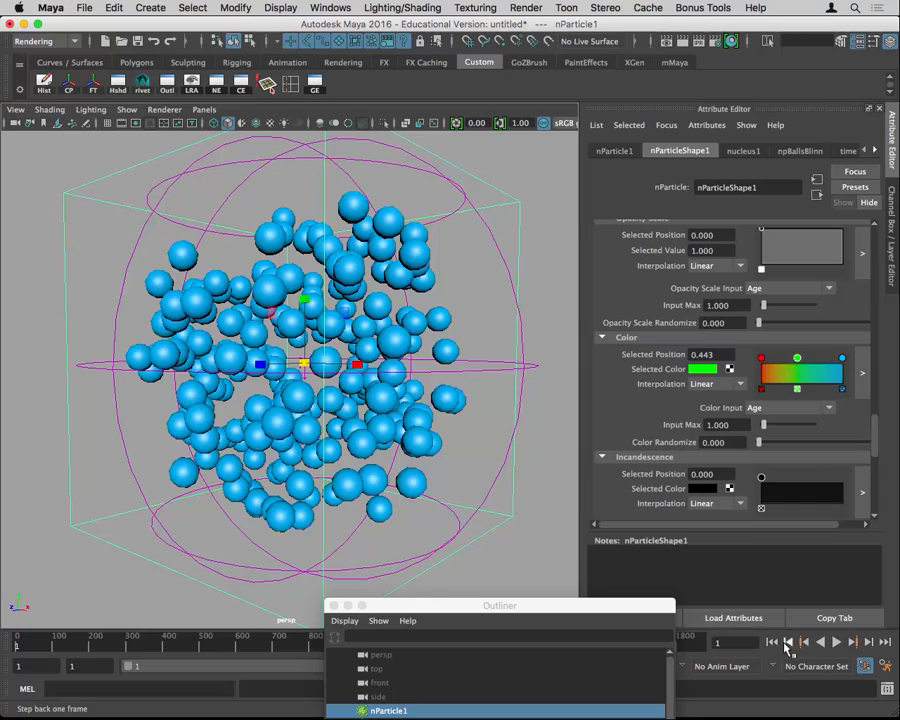
click(836, 643)
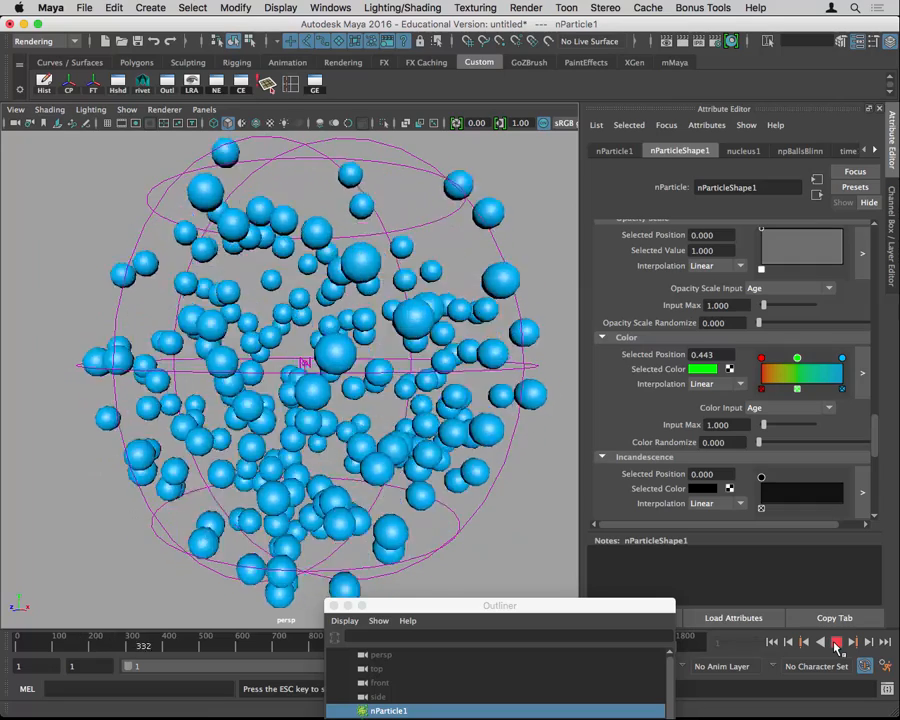
click(836, 643)
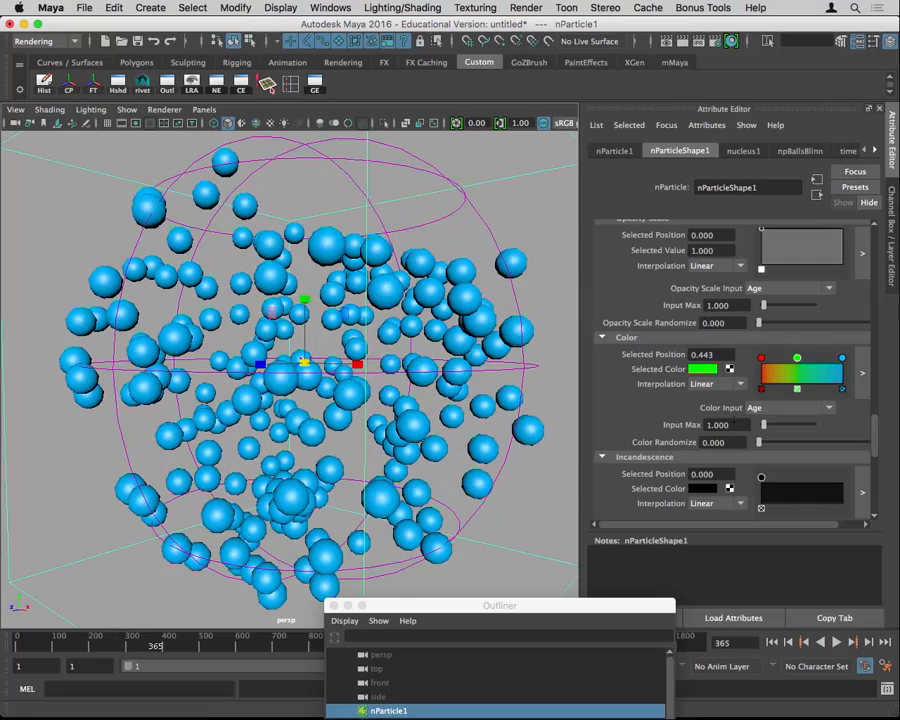
Set the particles' Color Input to Normalized Age and replay the simulation from frame 1 to about frame 89.
click(766, 412)
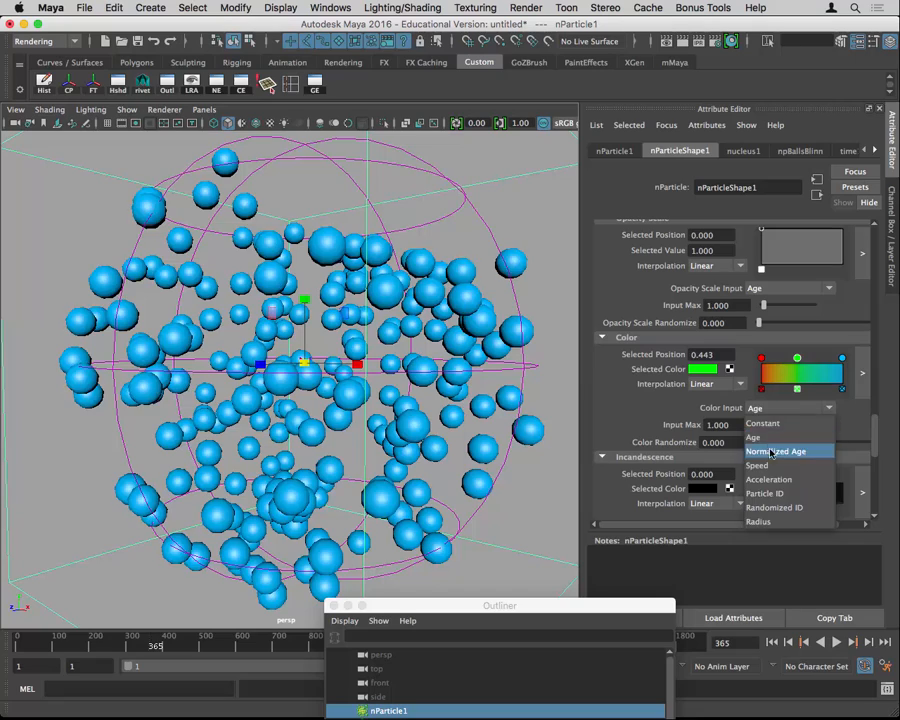
click(775, 451)
click(771, 642)
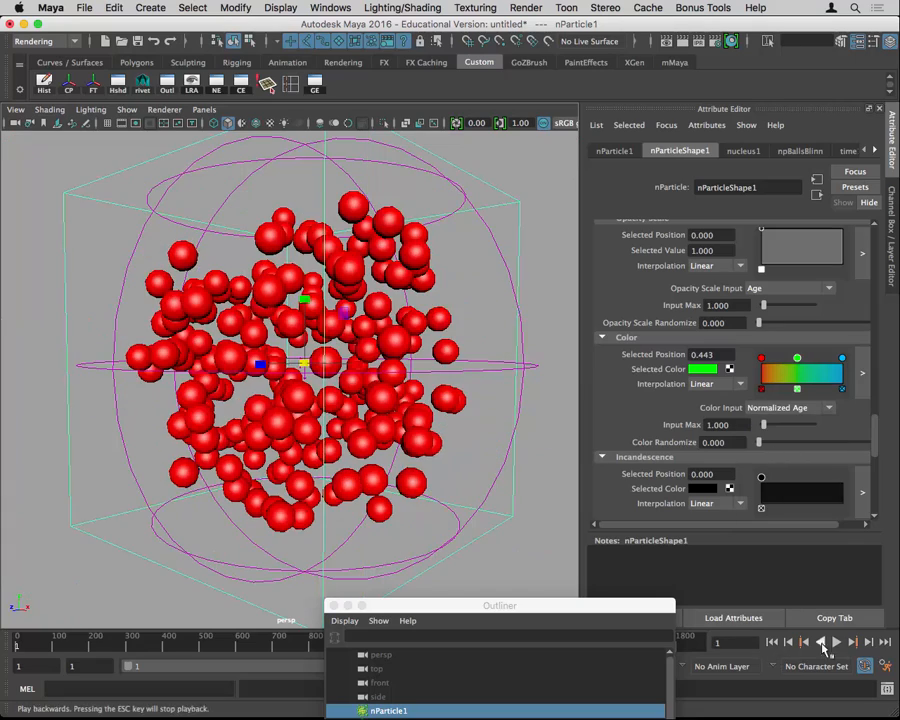
click(836, 643)
click(838, 645)
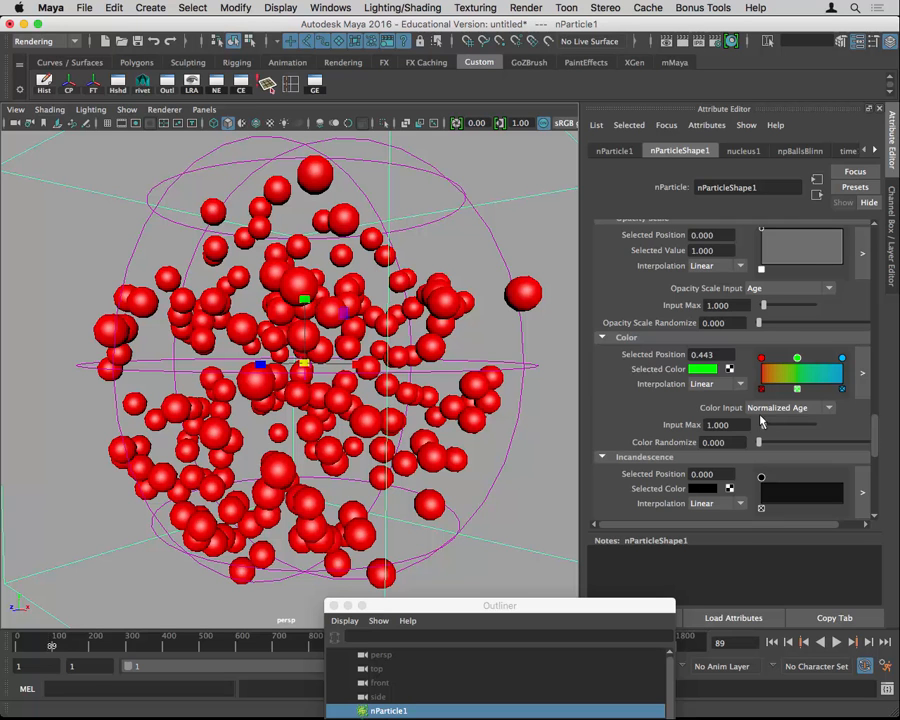
Set the particles' Color Input to Particle ID.
scroll(760, 422, down, 5)
scroll(760, 422, up, 5)
click(790, 409)
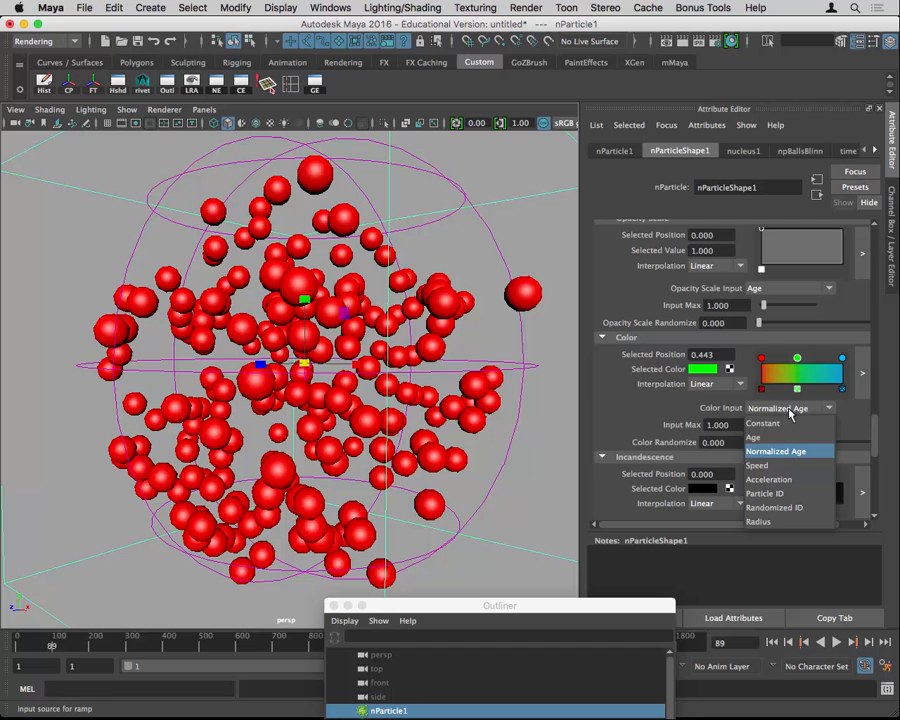
click(795, 493)
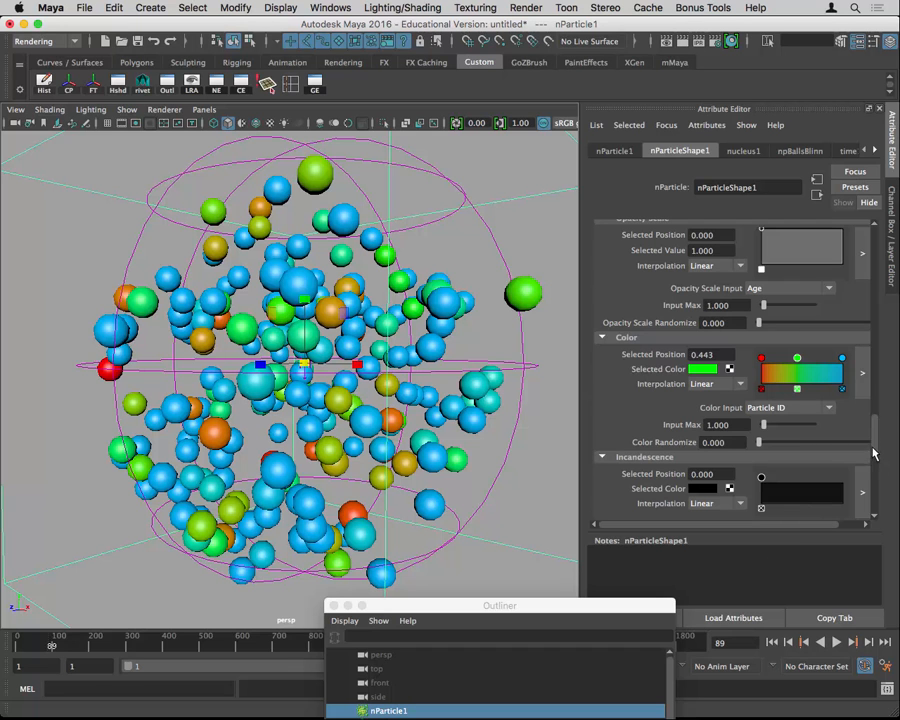
Break the internalColorRamp connection on the particles' RGB PP attribute.
scroll(873, 454, down, 10)
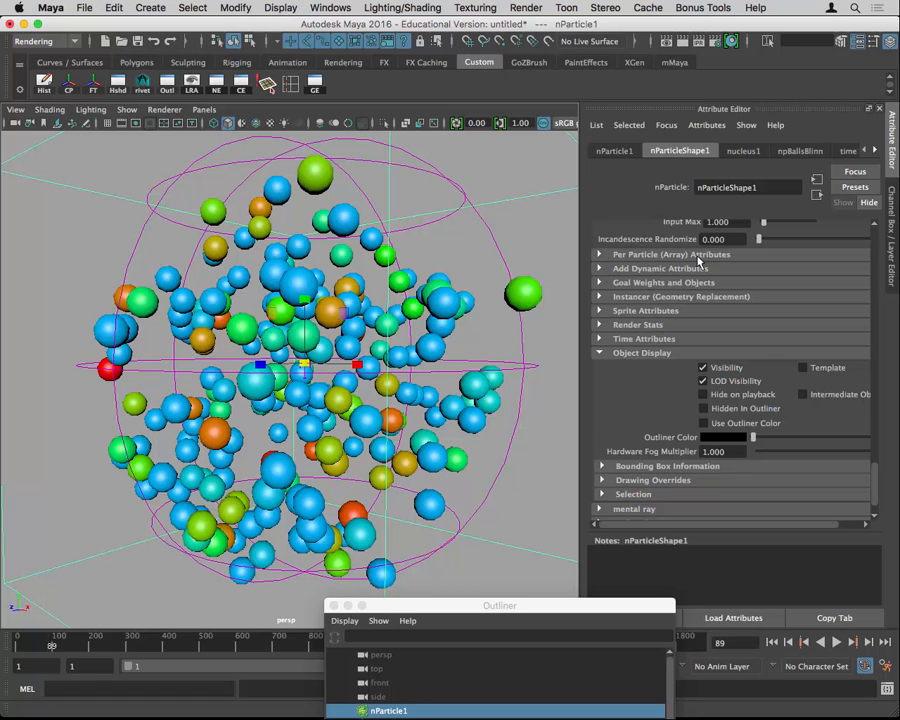
click(600, 256)
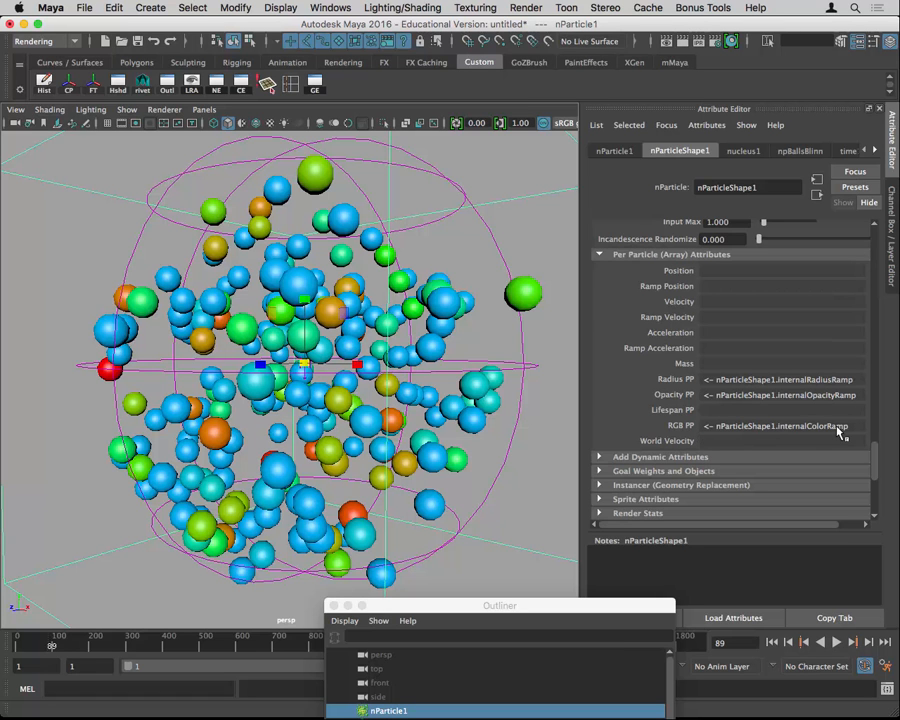
right_click(718, 431)
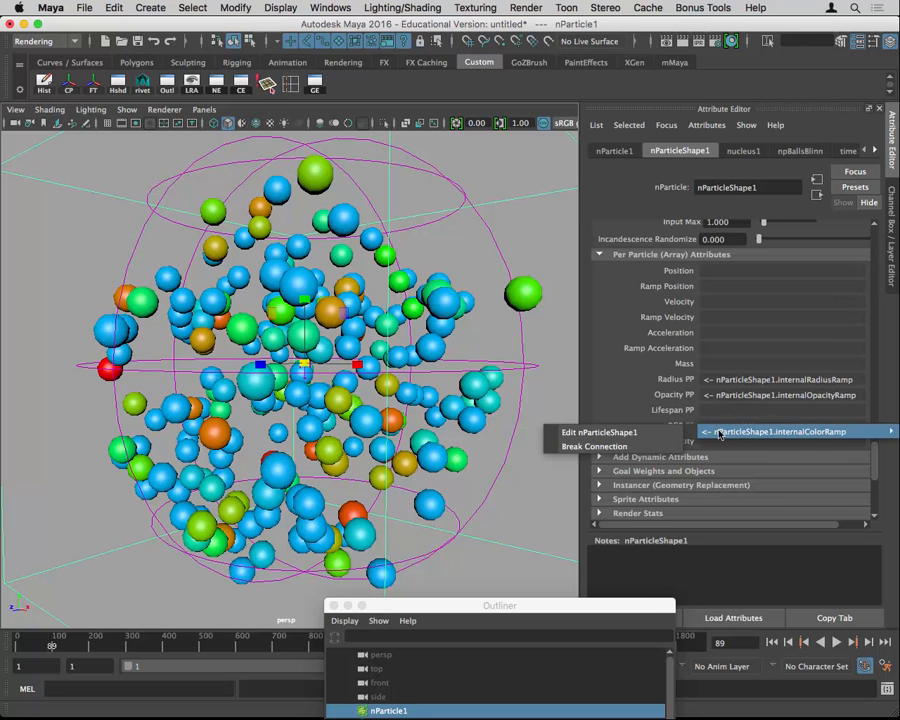
click(648, 445)
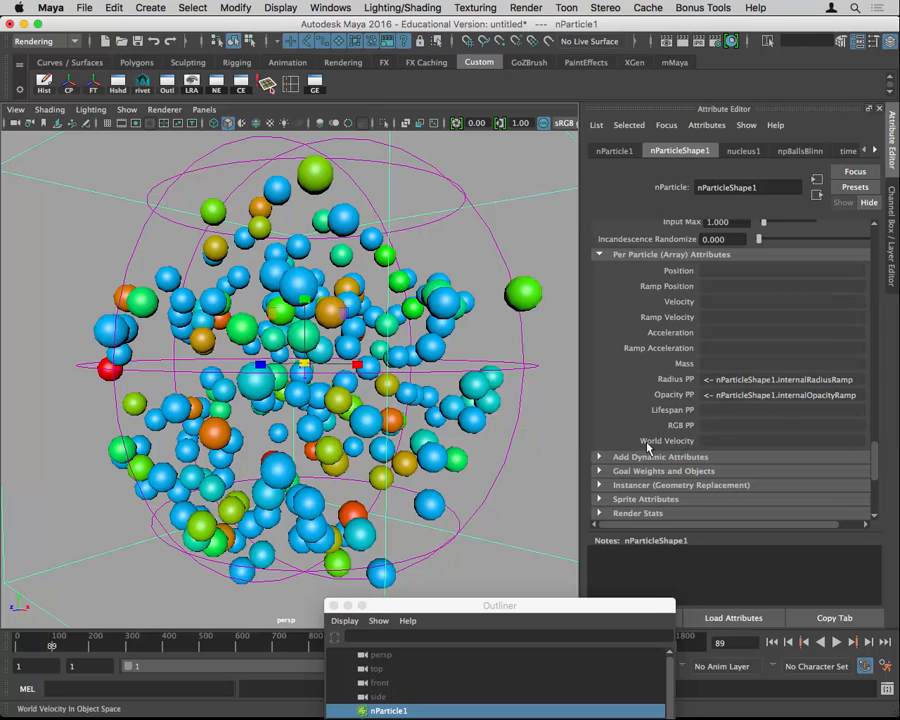
Create the Runtime Before Dynamics expression rgbPP = rand(0,255); and replay the simulation from frame 1 to about frame 69.
right_click(718, 433)
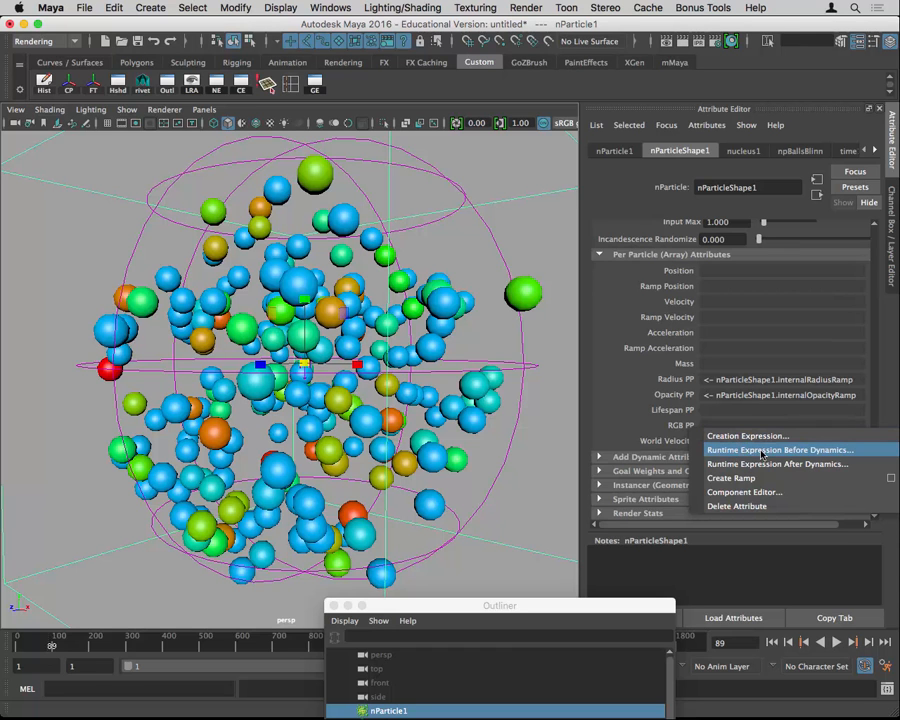
click(769, 452)
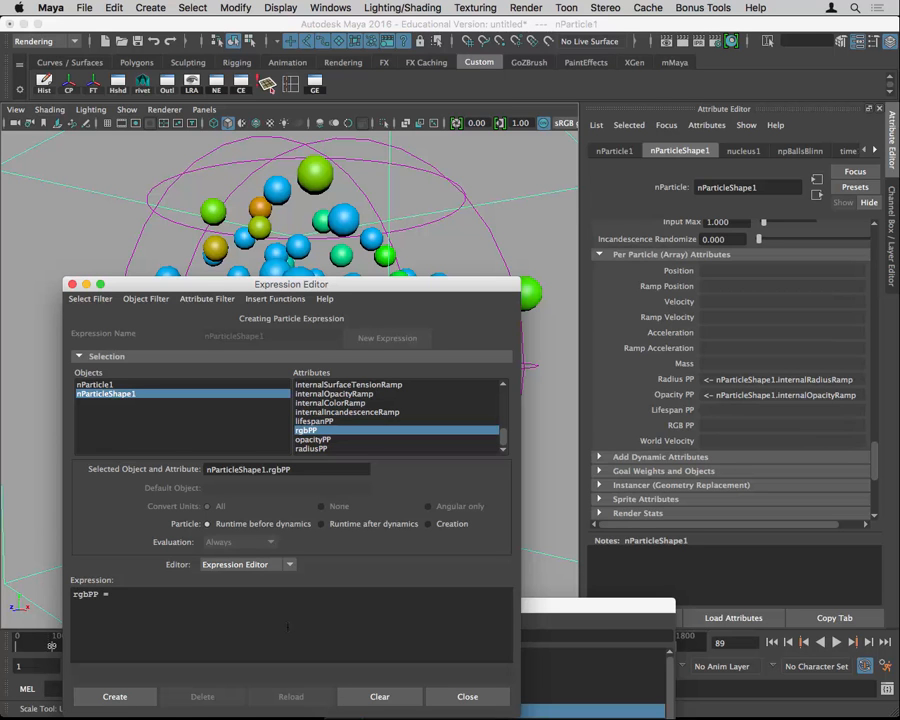
text(rand(0,255);)
click(150, 698)
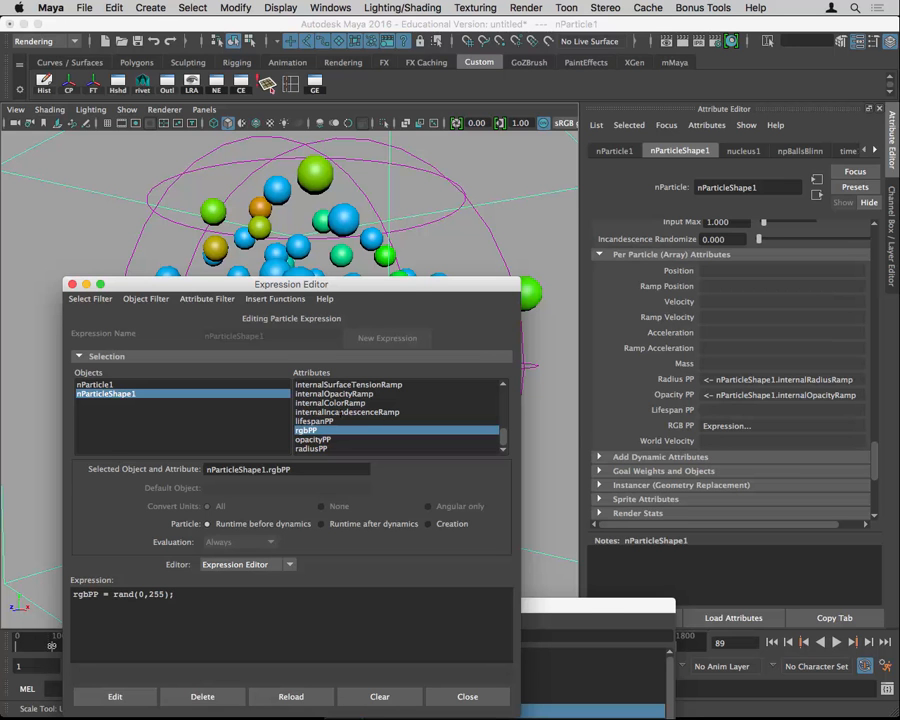
drag(408, 286, 488, 679)
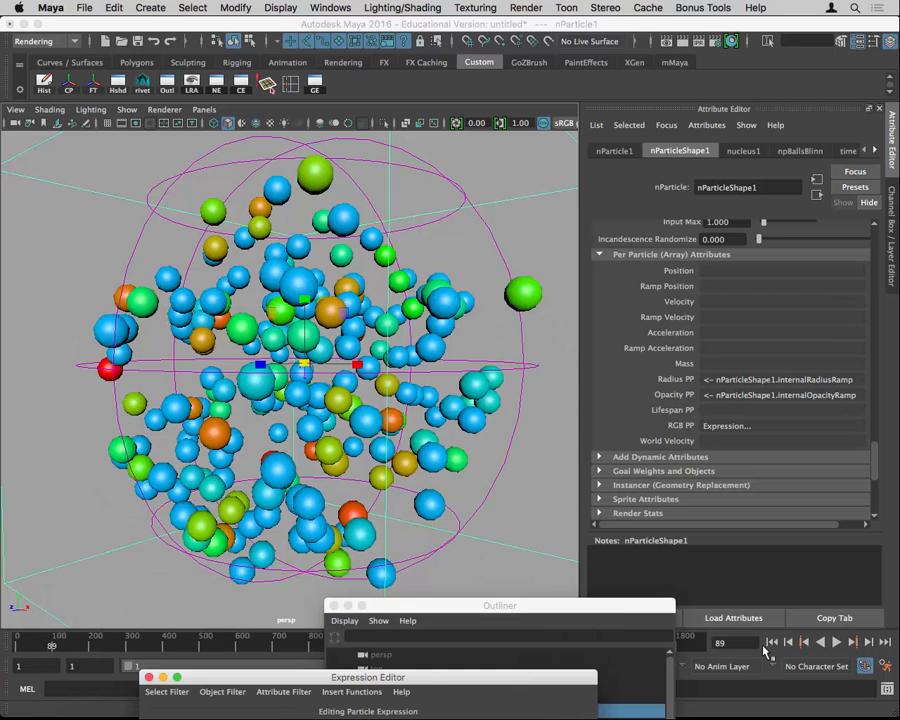
click(772, 642)
click(836, 642)
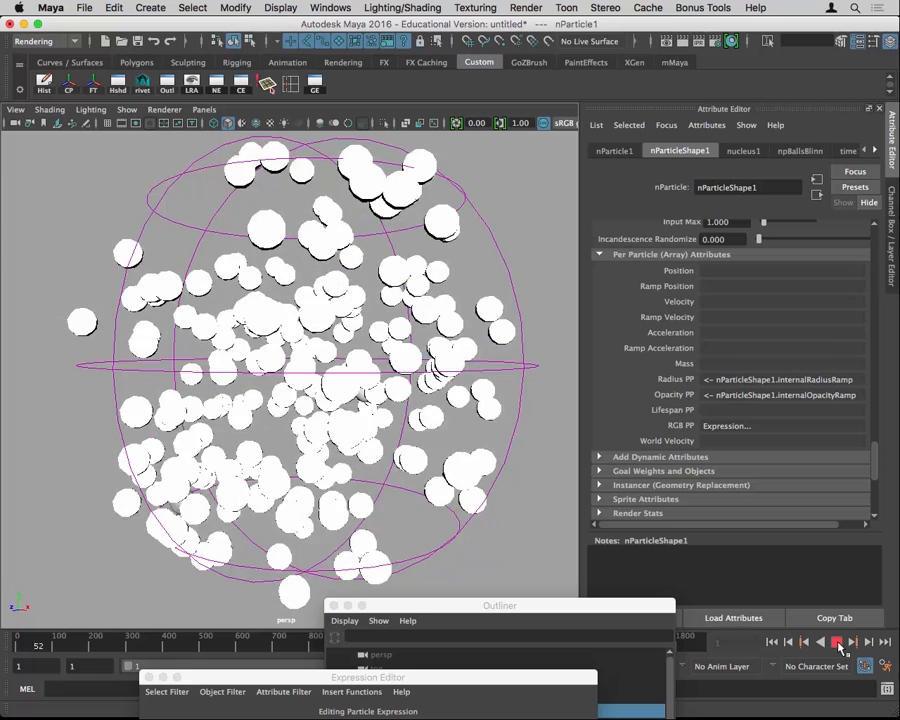
Change the particle expression to rgbPP = rand(0,1); and replay the simulation to about frame 549.
drag(492, 677, 797, 26)
click(558, 334)
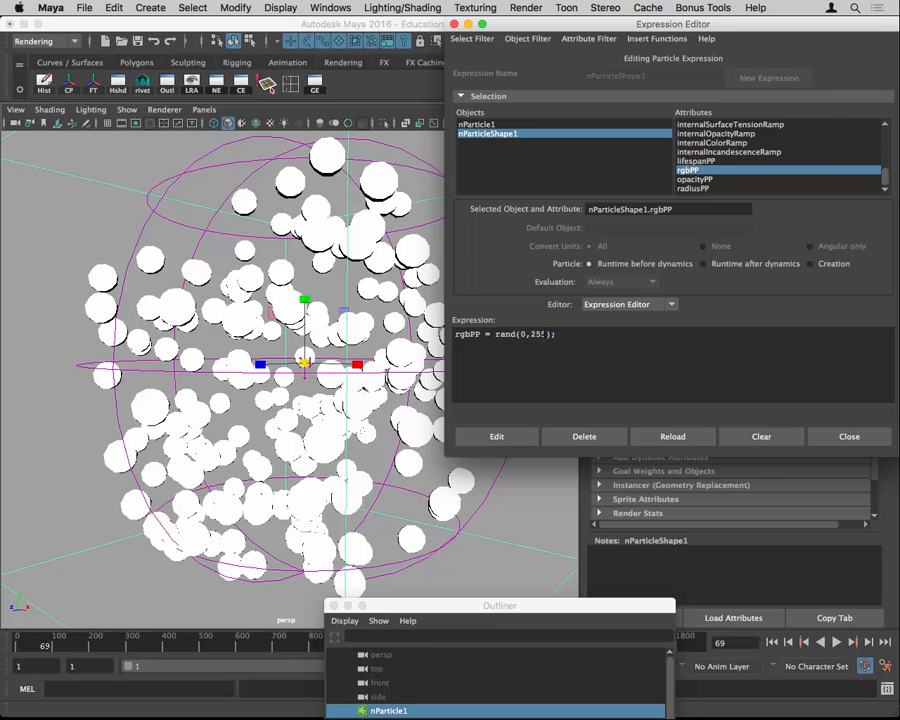
text(1)
click(508, 436)
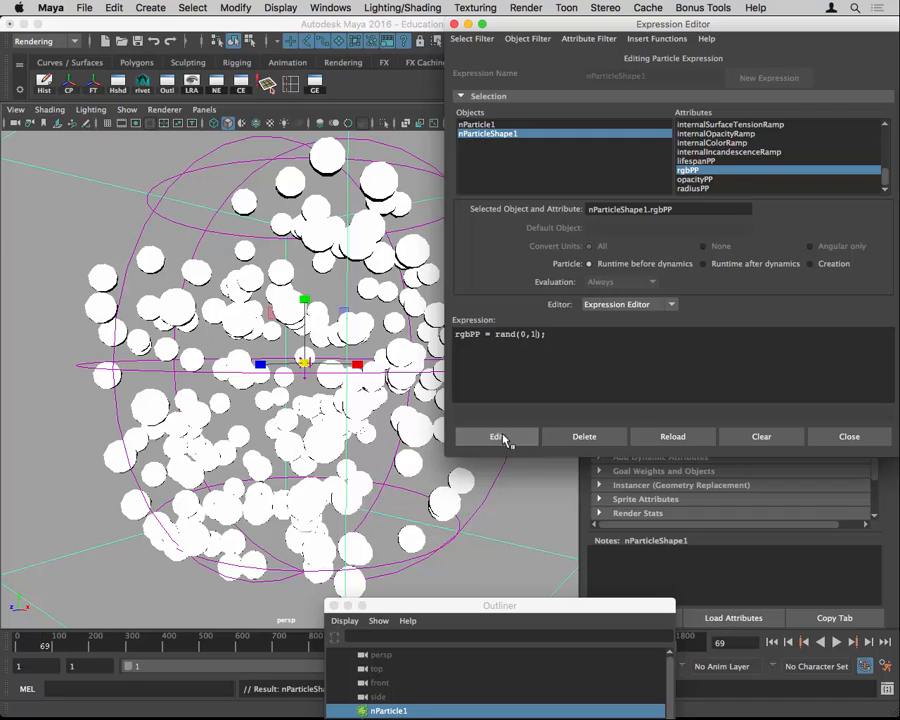
click(788, 642)
click(836, 642)
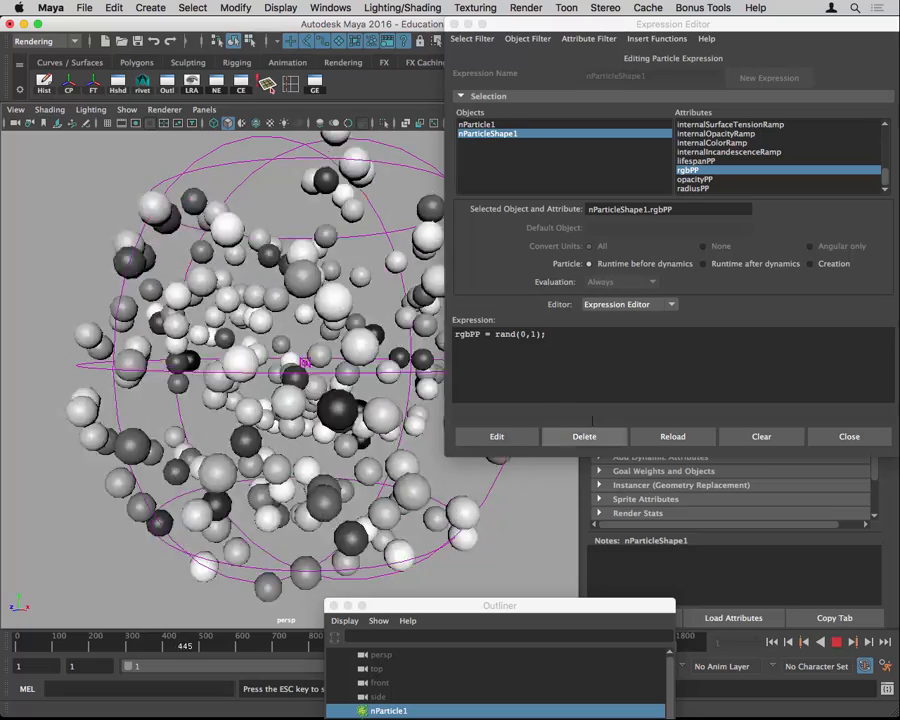
click(836, 642)
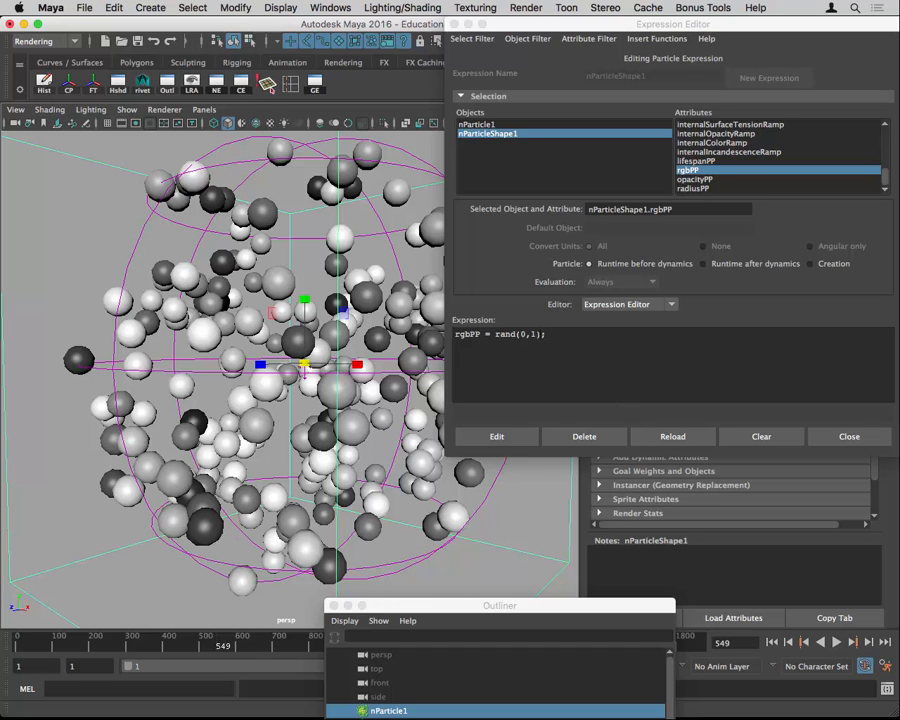
Rewrite the particle color expression as rgbPP = <<rand(0,1),rand(0,1),rand(0,1)>>; and apply the edit.
click(546, 334)
drag(546, 334, 501, 334)
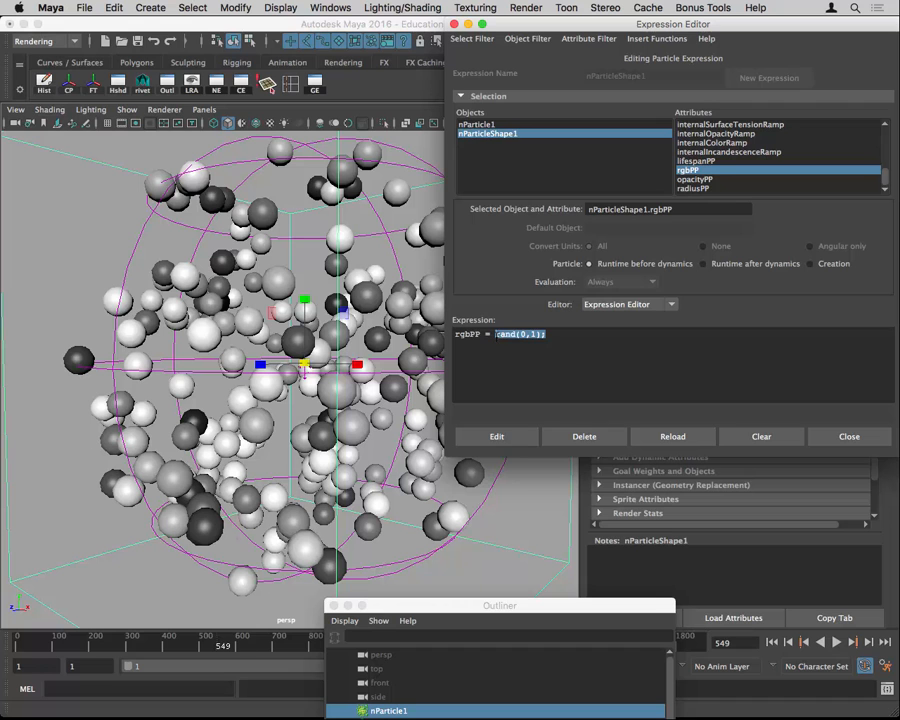
key(BackSpace)
text(<<)
text(rand(0,1),r)
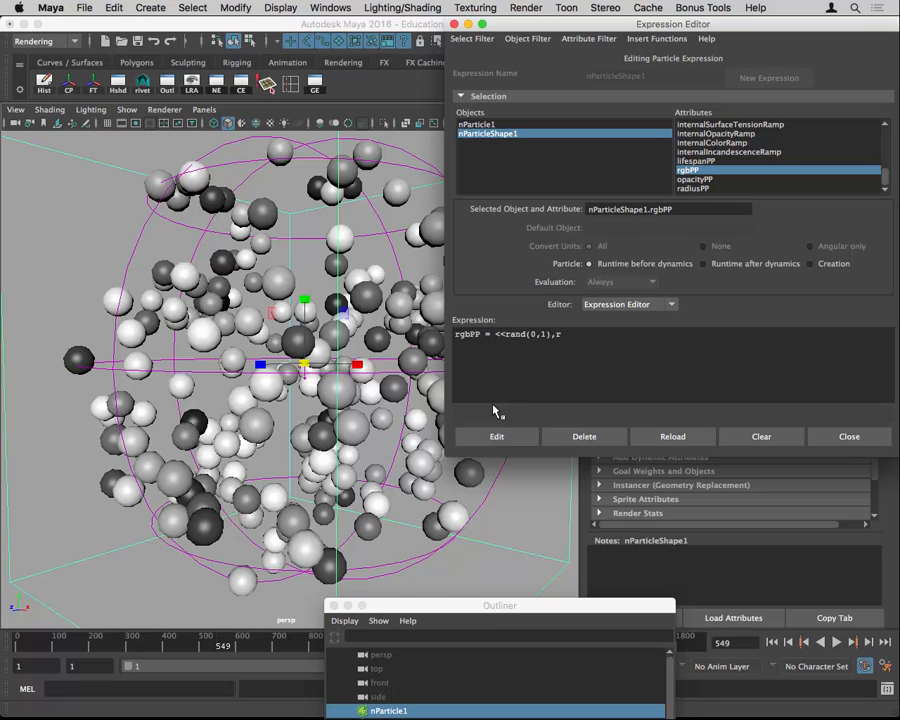
text(and(0,1),rand(0,1)>>;)
click(500, 435)
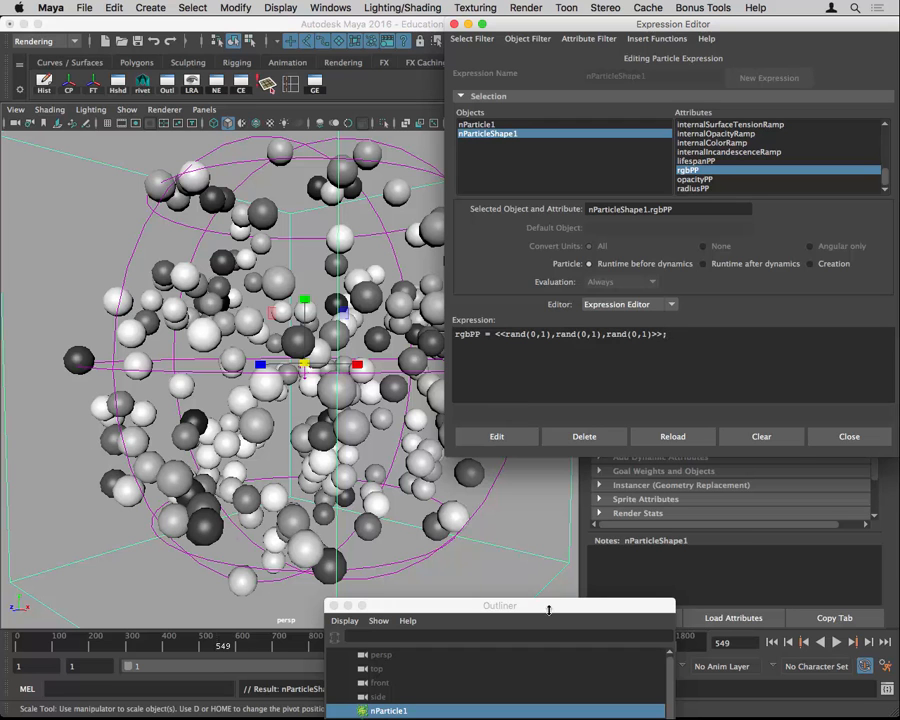
Move the Outliner out of the way and replay the simulation from frame 1 to about frame 1356.
drag(546, 604, 566, 716)
click(771, 642)
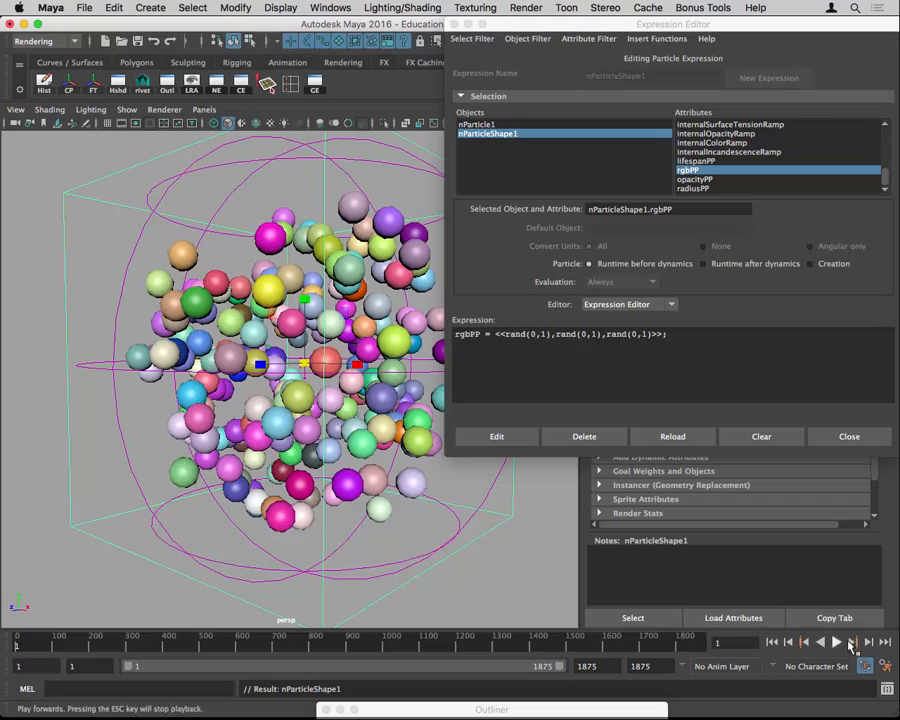
click(844, 643)
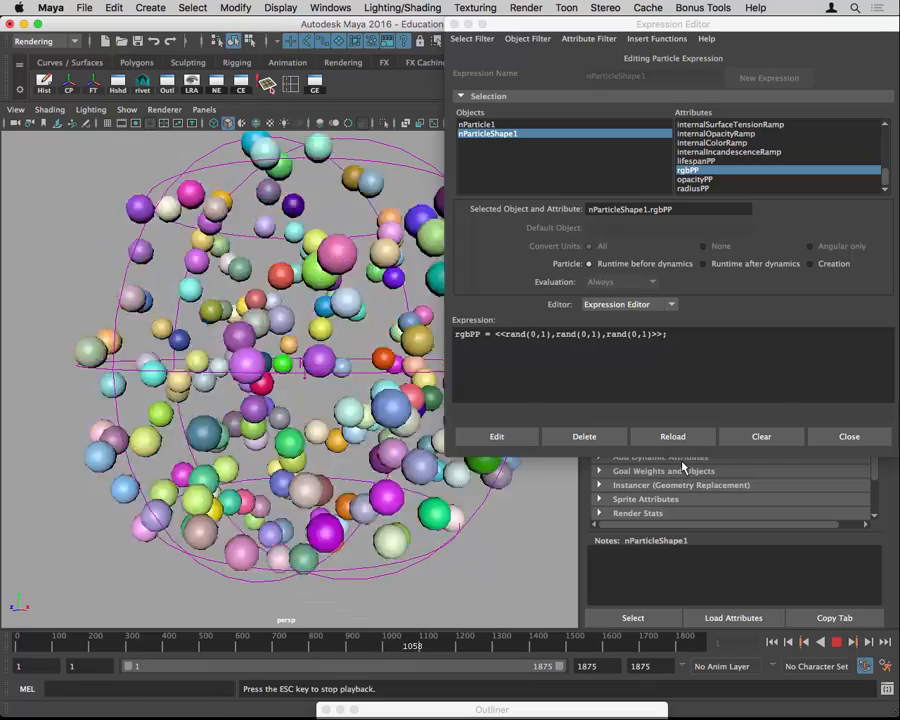
click(837, 643)
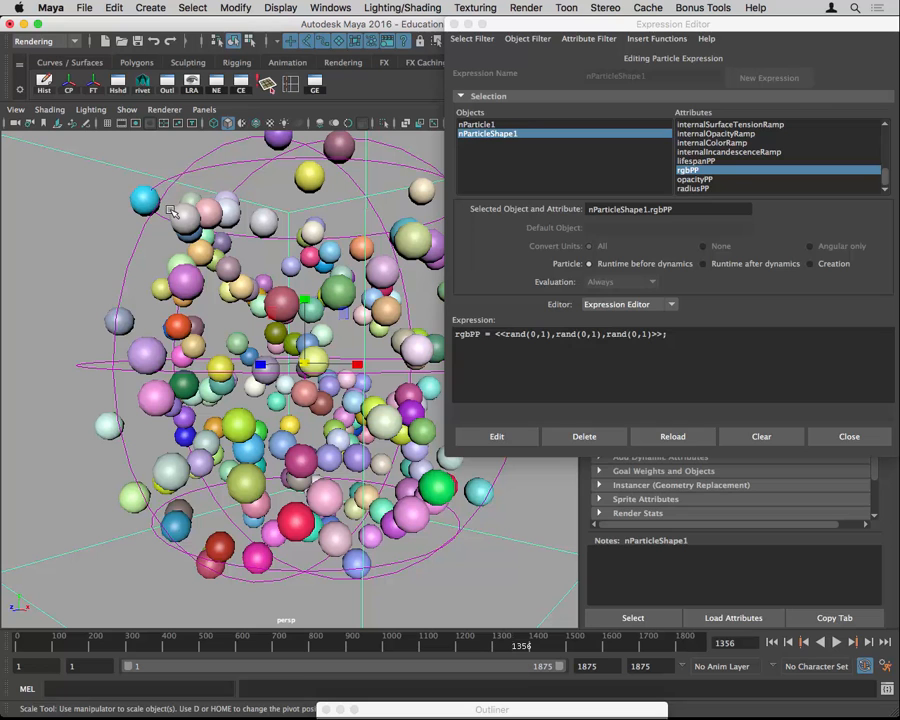
Close the Expression Editor and reselect the particles in the viewport.
click(131, 180)
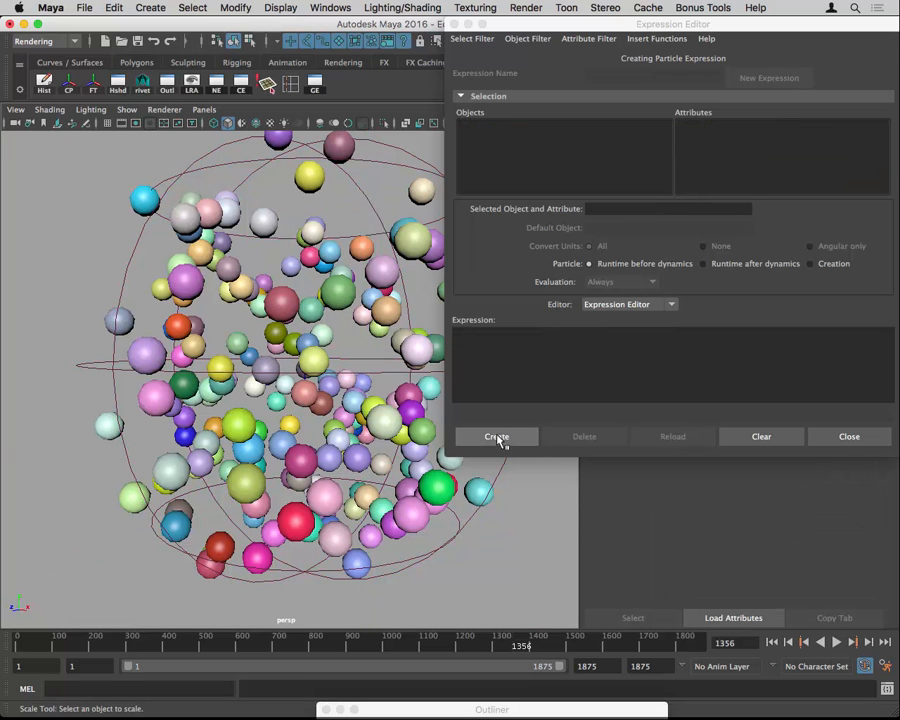
click(845, 437)
click(258, 309)
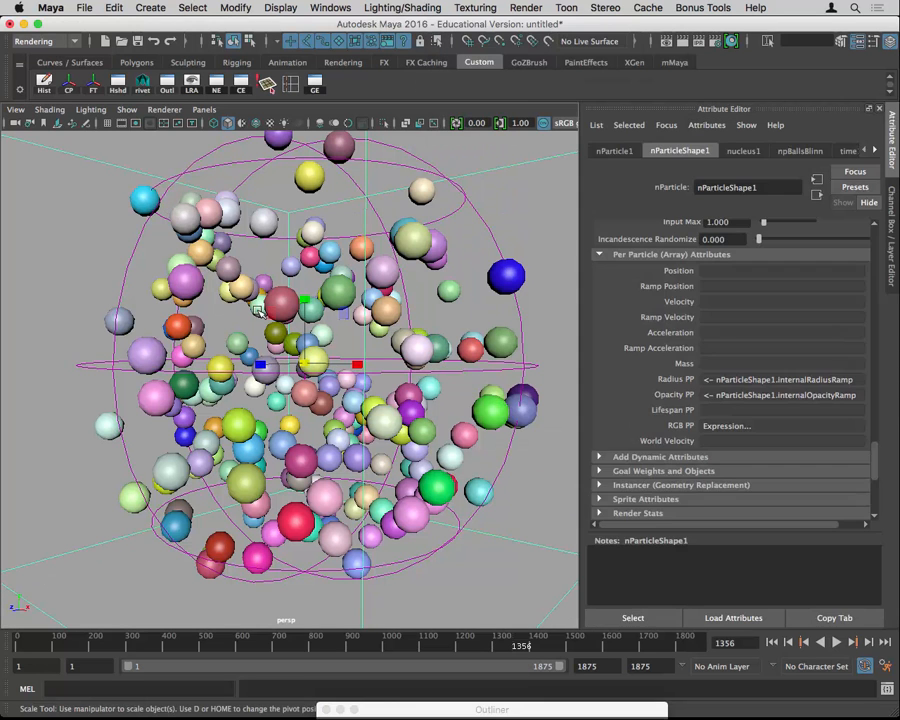
Try to create a Component nConstraint on the selected particles.
key(space)
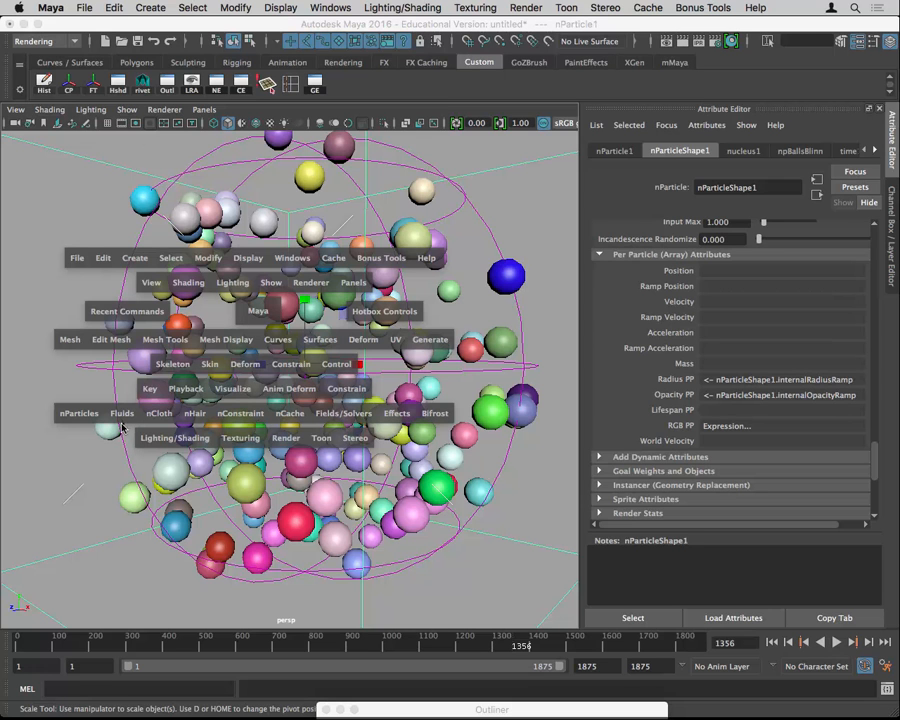
click(253, 418)
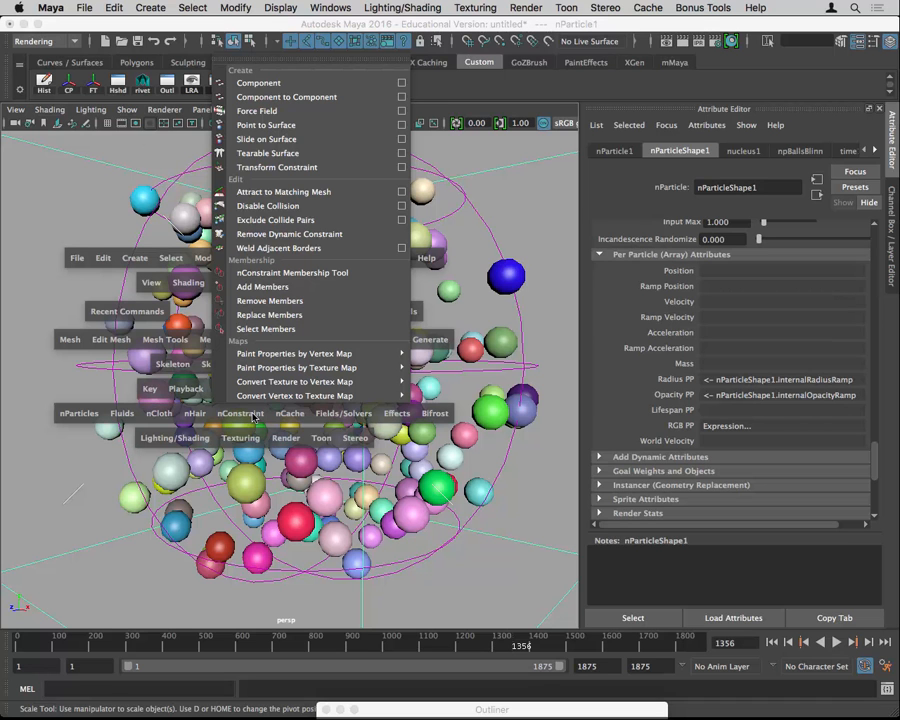
click(320, 85)
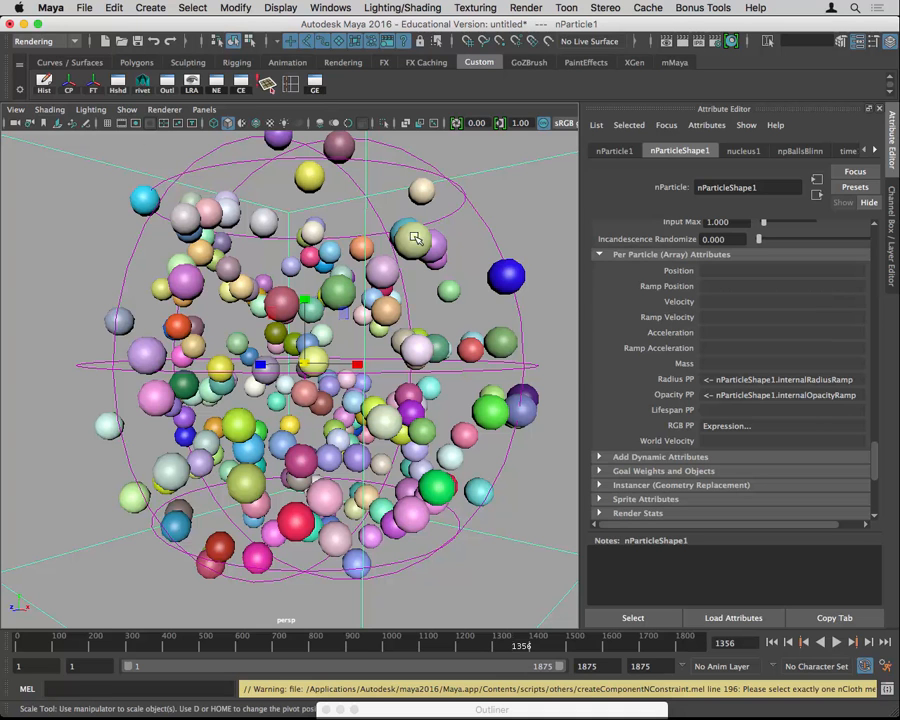
Create springs between the selected particles with the MinMax creation method, Stiffness 1 and Damping 0.2.
key(space)
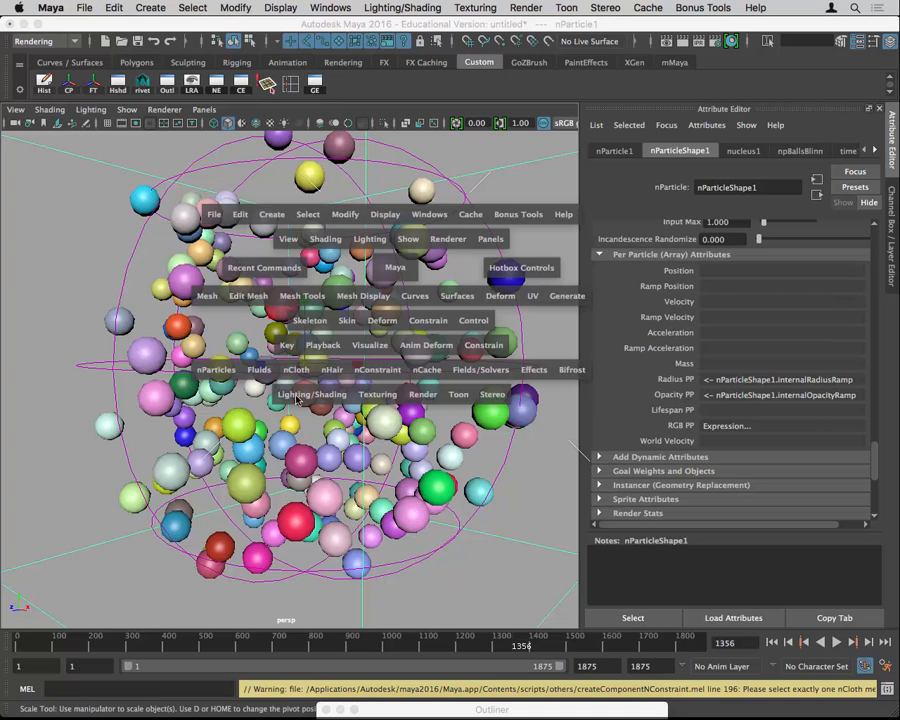
click(217, 371)
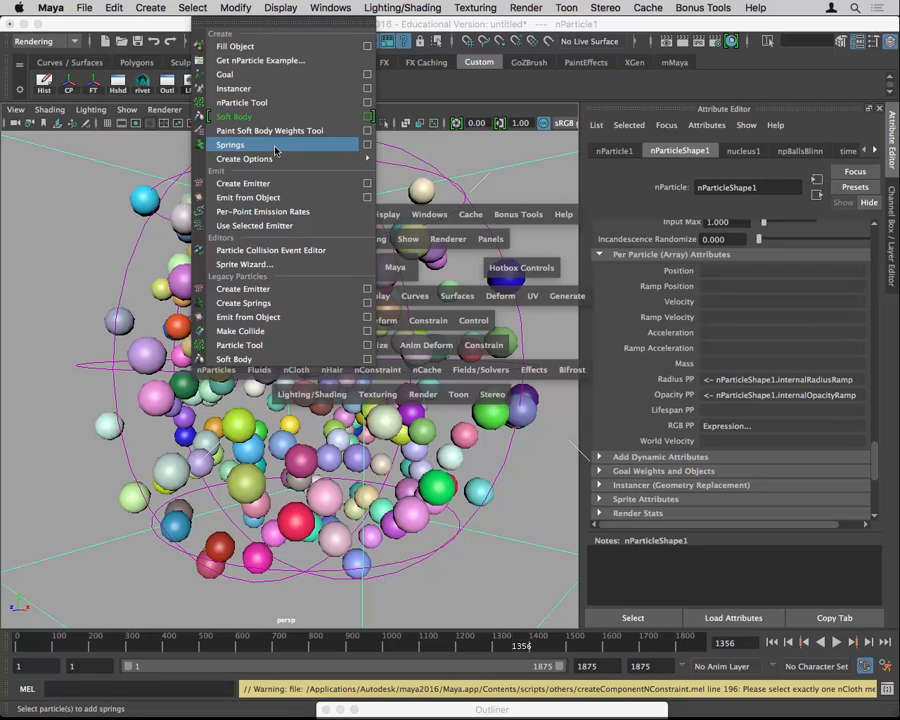
click(368, 151)
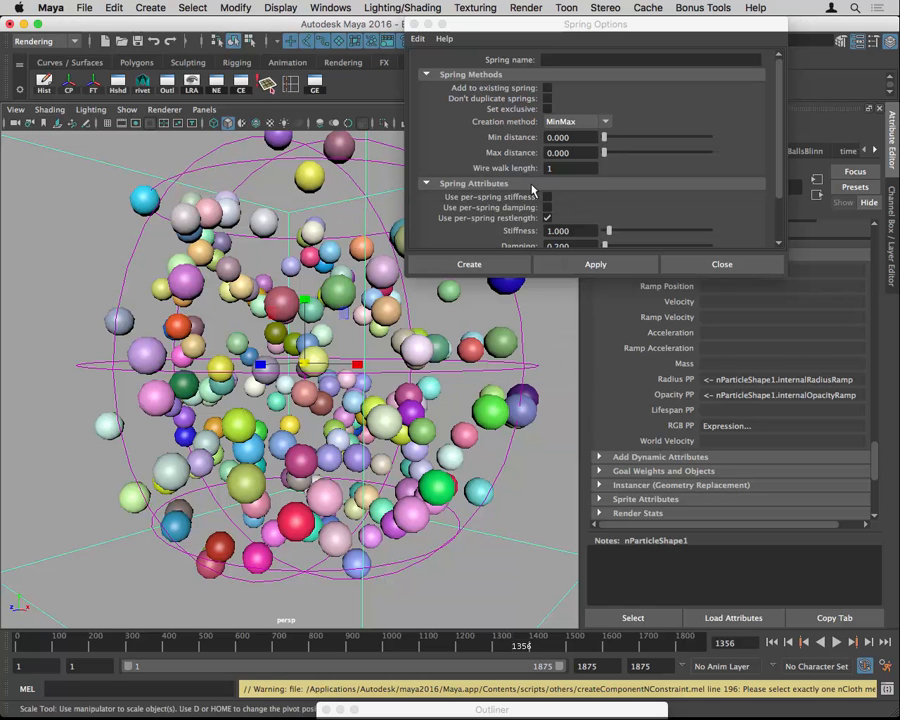
click(468, 264)
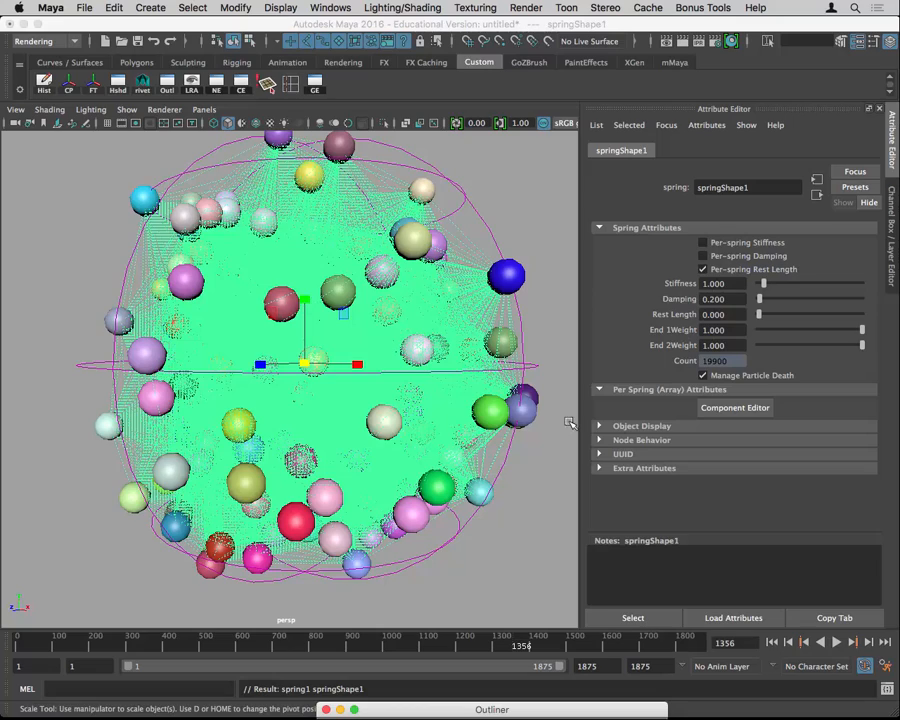
Replay the simulation with the springs from frame 1 to about frame 121.
click(772, 642)
click(836, 643)
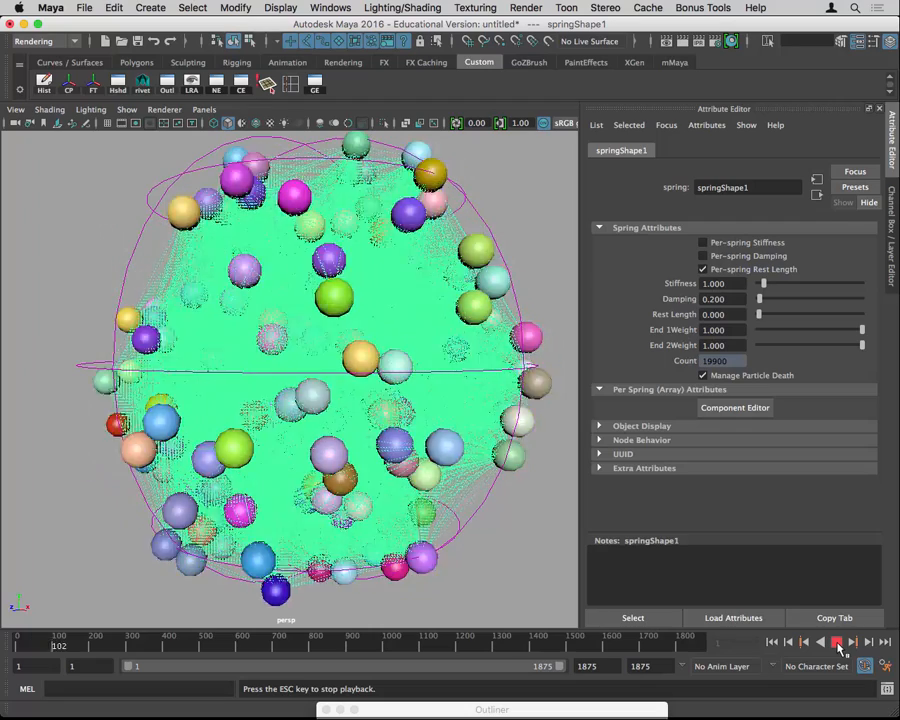
click(836, 643)
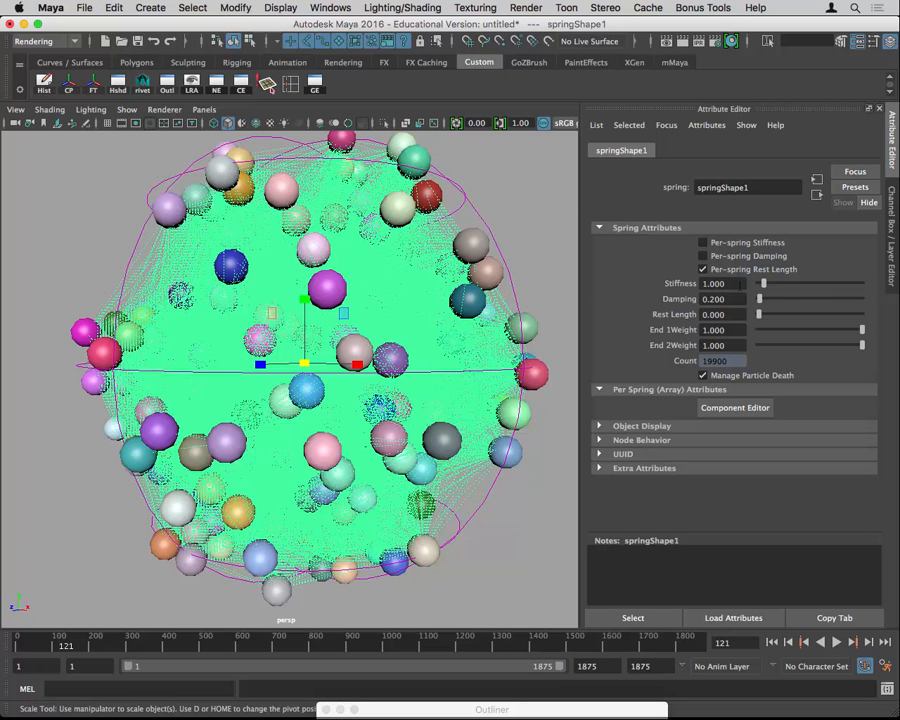
Set the springs' Stiffness to 20 and replay the simulation from frame 1 to about frame 47.
click(735, 284)
text(20)
key(Return)
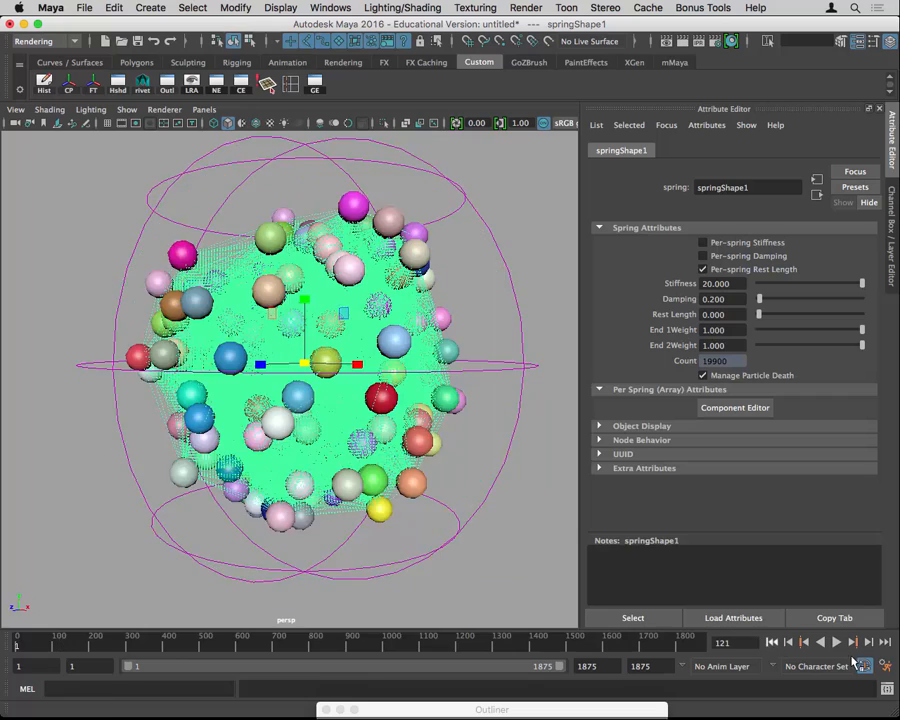
click(837, 643)
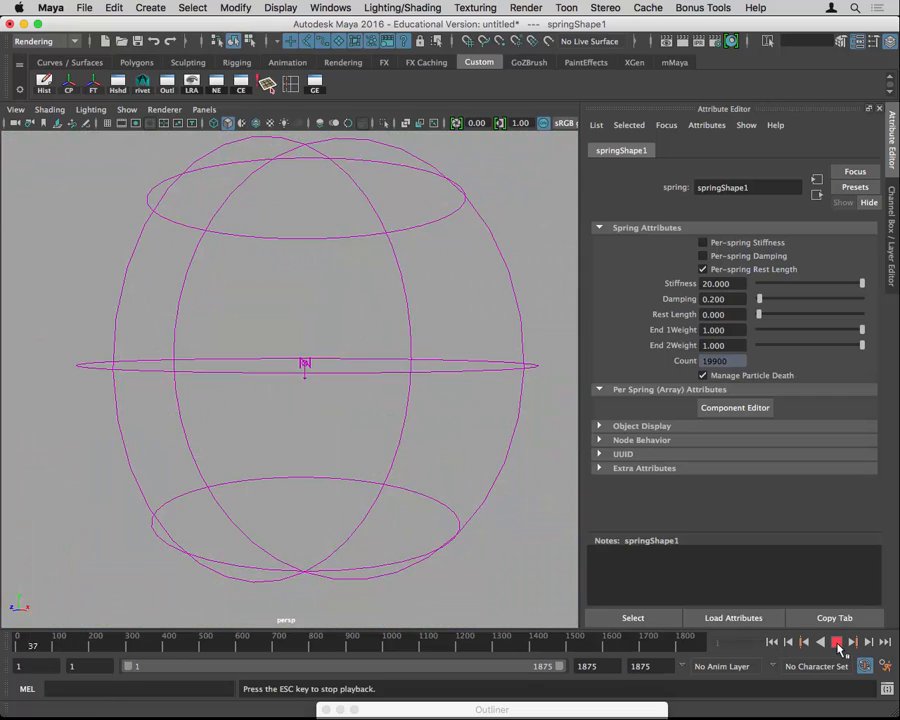
click(838, 643)
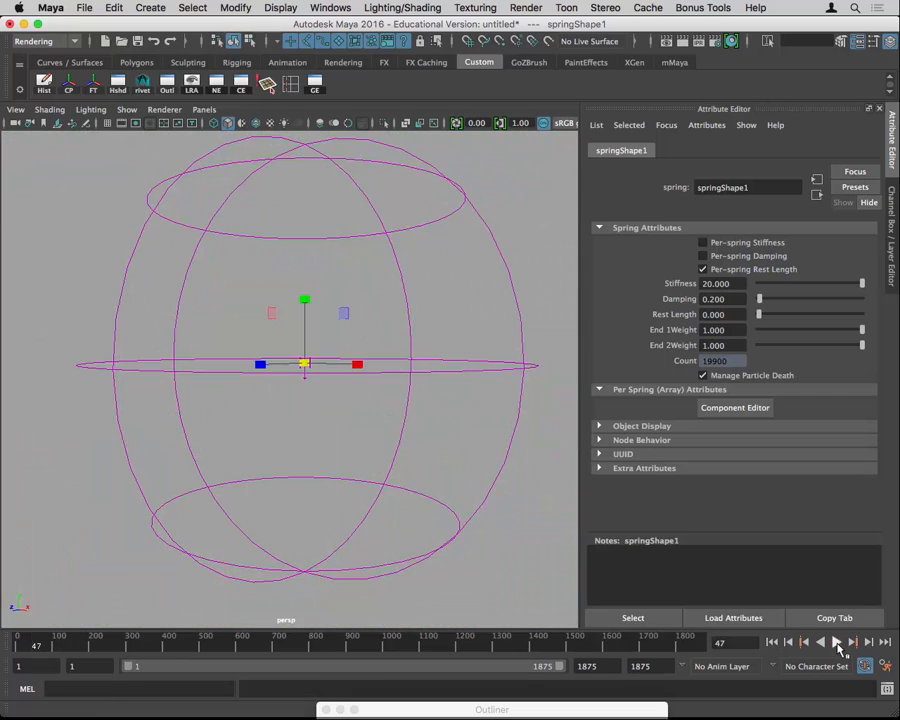
Return to frame 1 and set the springs' Stiffness to 1.
click(772, 642)
double_click(716, 284)
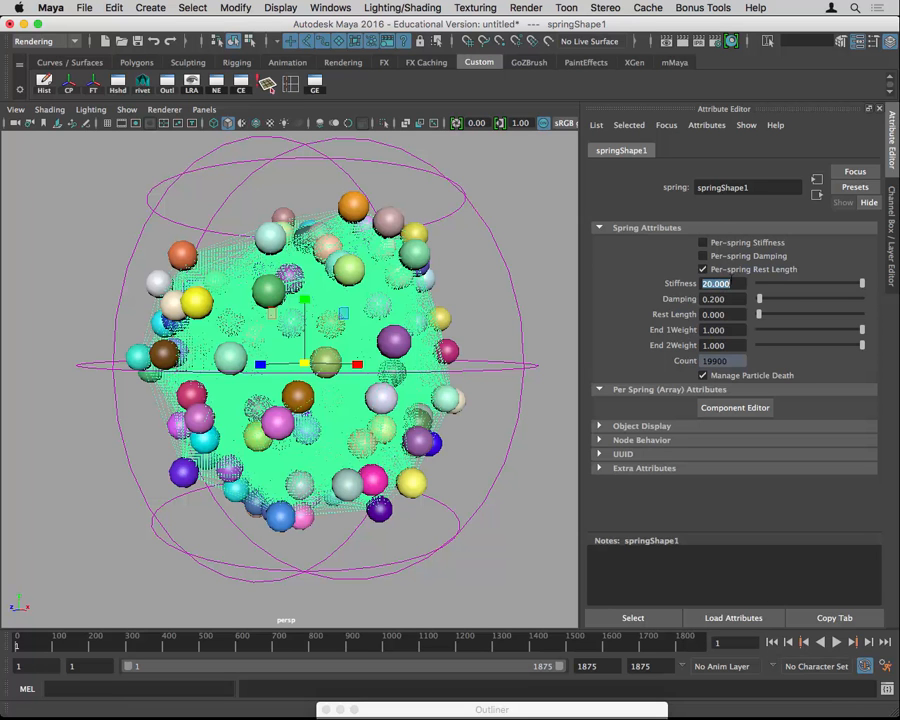
text(1)
key(Return)
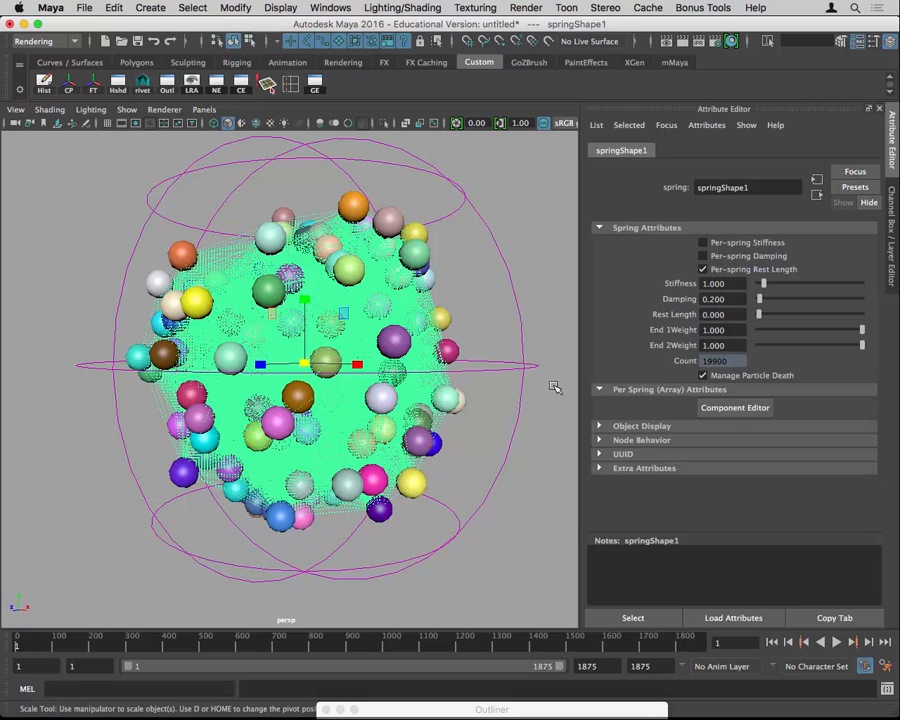
key(super+Tab)
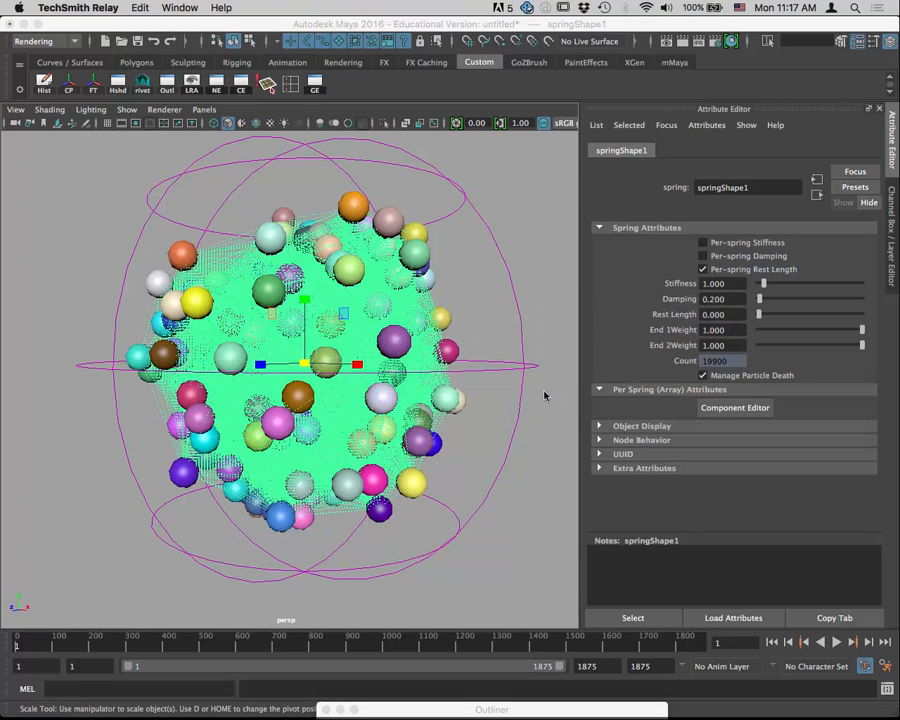